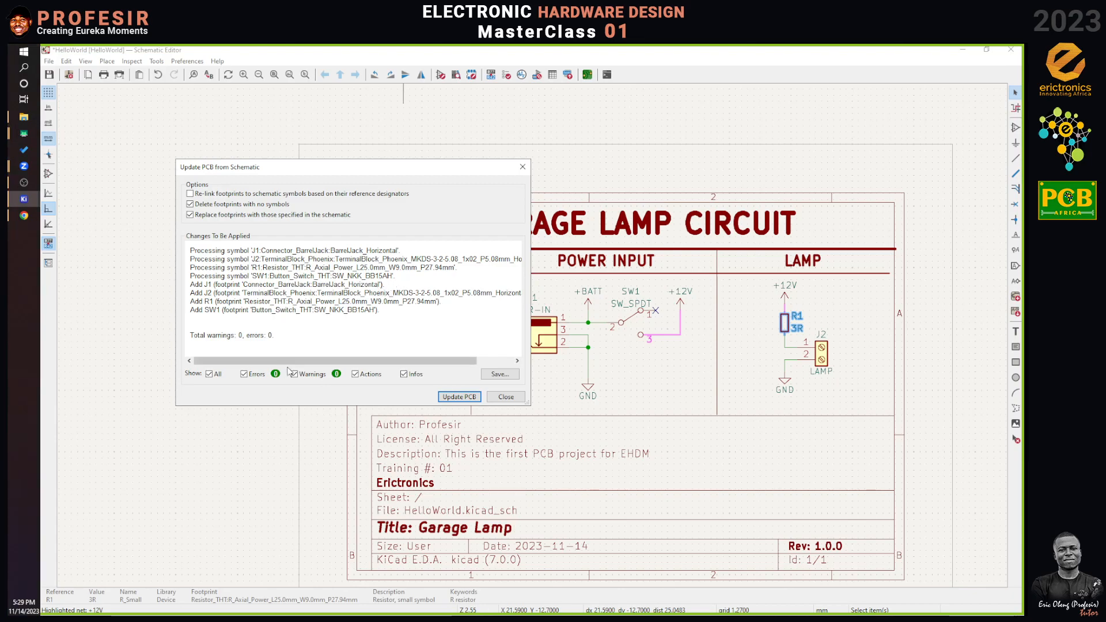
Step: Update the PCB from the schematic and place the imported footprints together on the board sheet
{"action": "left_click", "coordinate": [459, 397]}
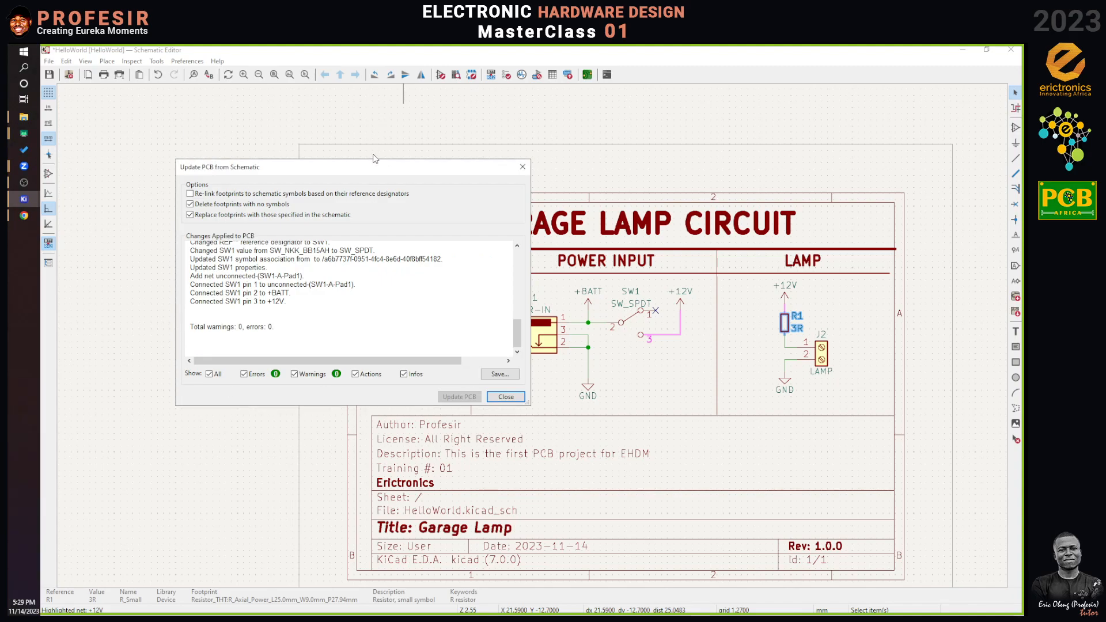
{"action": "left_click", "coordinate": [506, 397]}
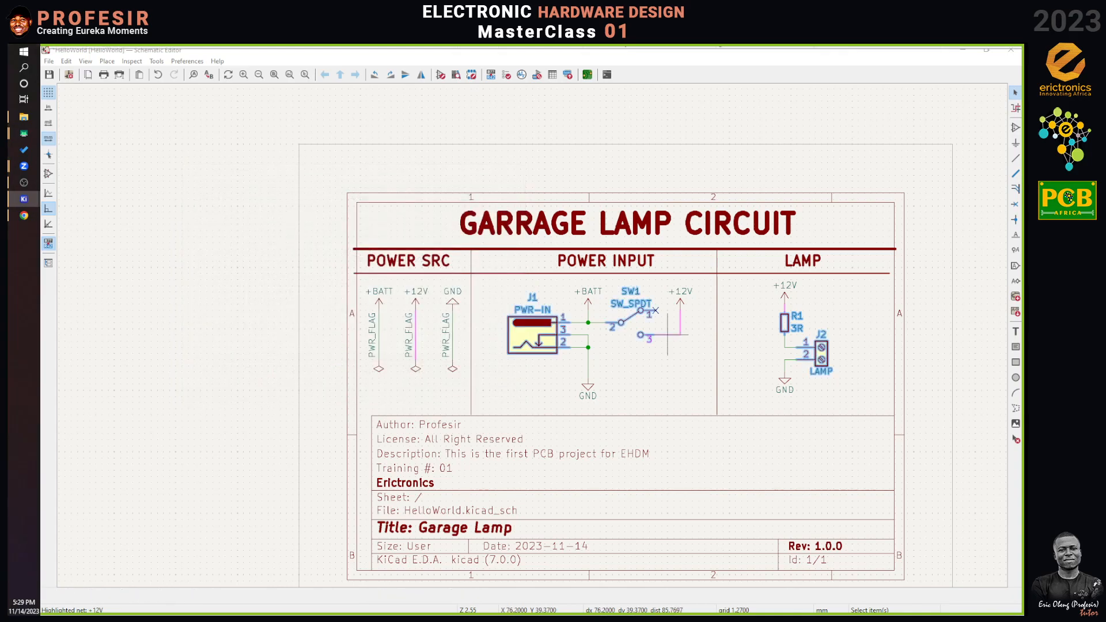
{"action": "left_click_drag", "start_coordinate": [190, 338], "coordinate": [357, 46]}
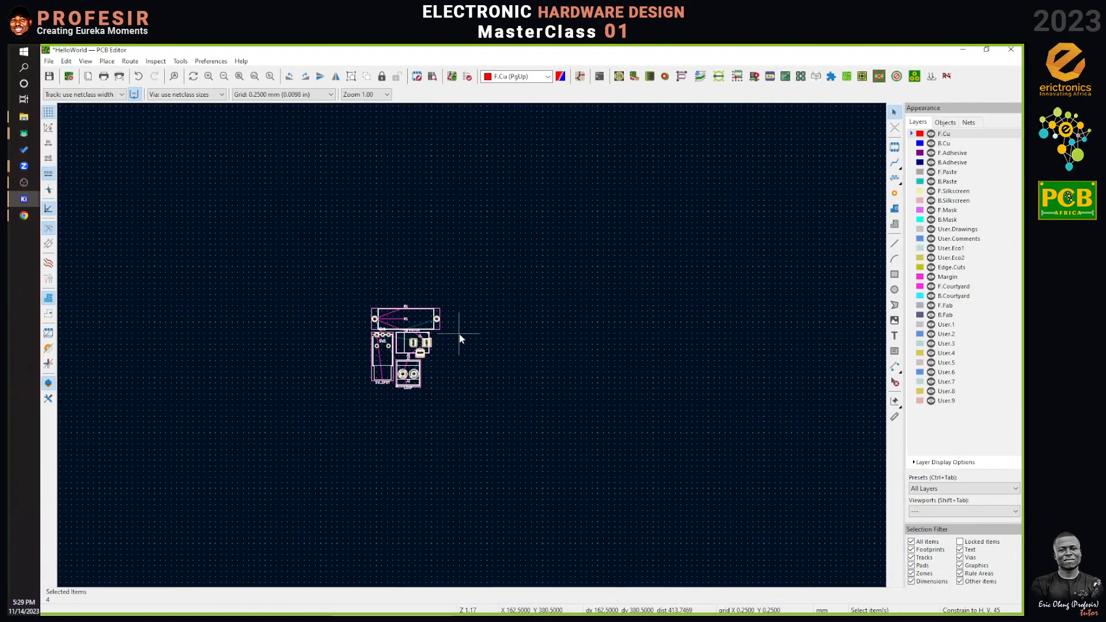
{"action": "left_click", "coordinate": [447, 365]}
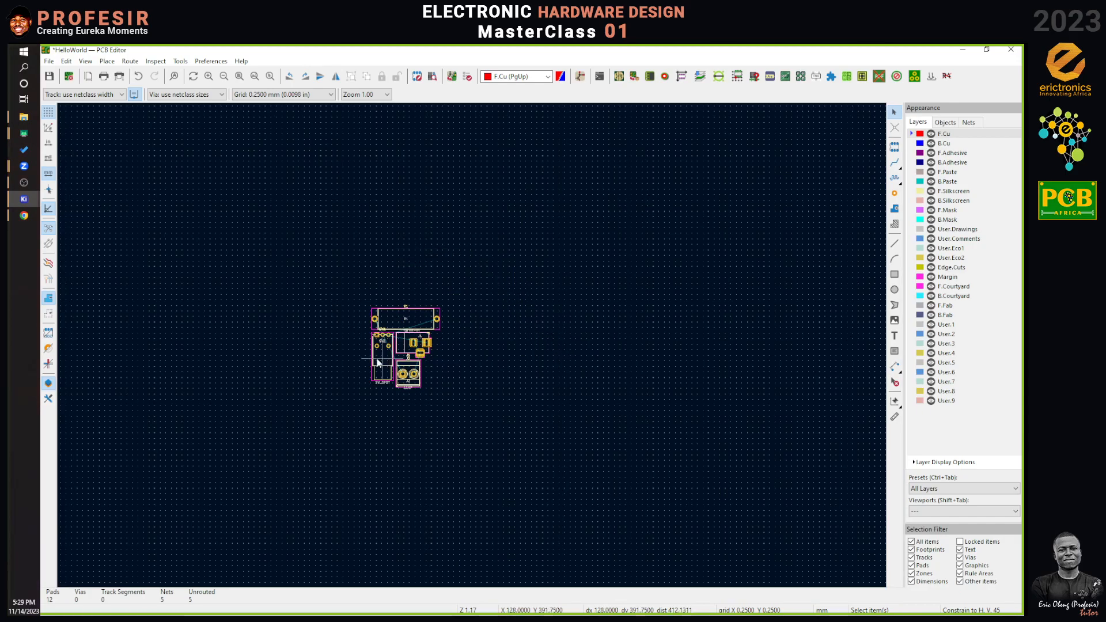
Step: Fit the view to the placed footprints and open the board in a maximized 3D viewer
{"action": "left_click", "coordinate": [255, 77]}
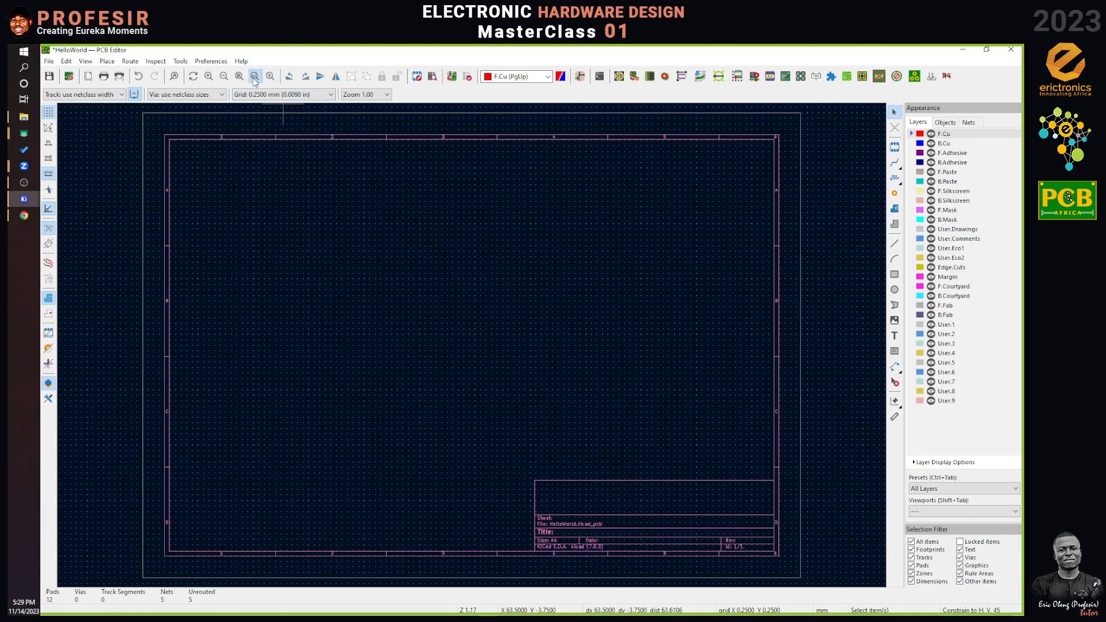
{"action": "scroll", "coordinate": [501, 363], "scroll_direction": "down", "scroll_amount": 4}
{"action": "left_click_drag", "start_coordinate": [435, 496], "coordinate": [472, 365]}
{"action": "left_click", "coordinate": [496, 360]}
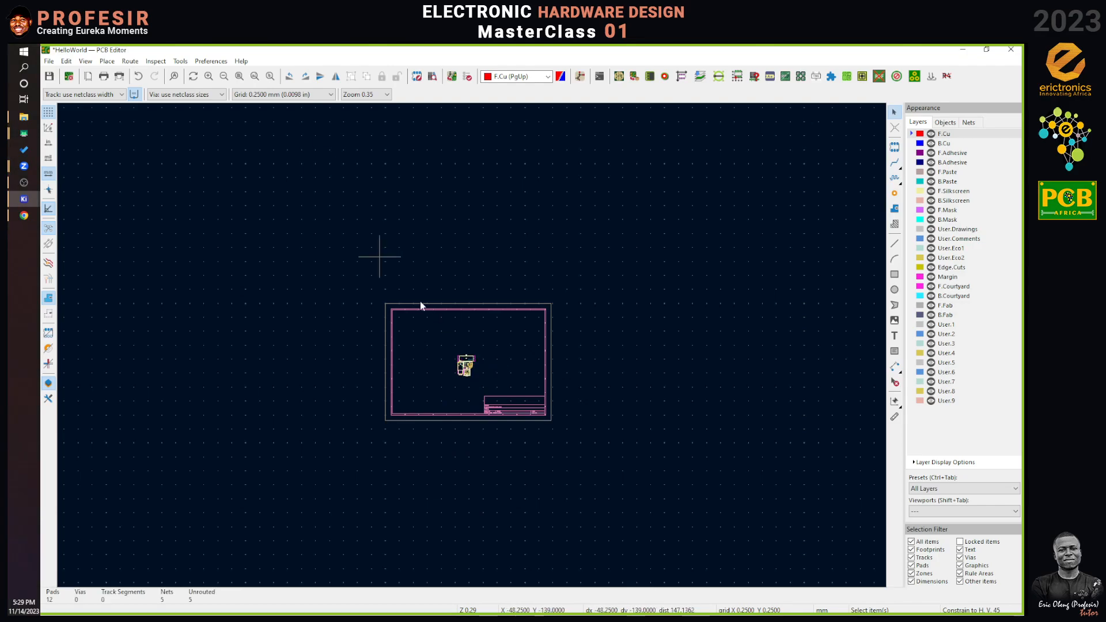
{"action": "left_click", "coordinate": [239, 77]}
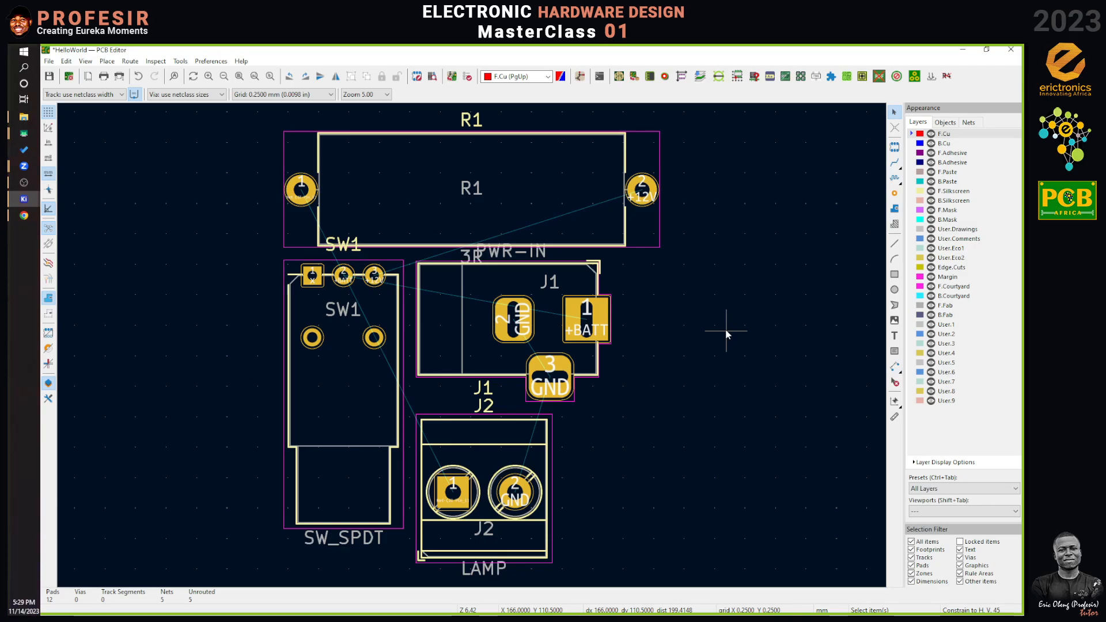
{"action": "left_click", "coordinate": [93, 64]}
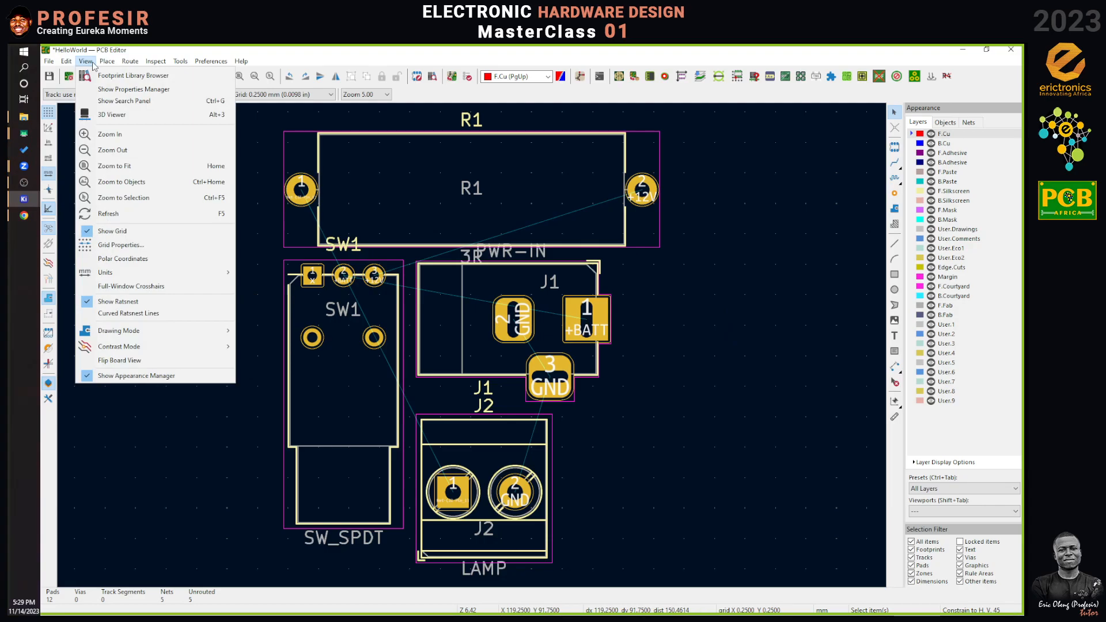
{"action": "left_click", "coordinate": [109, 115]}
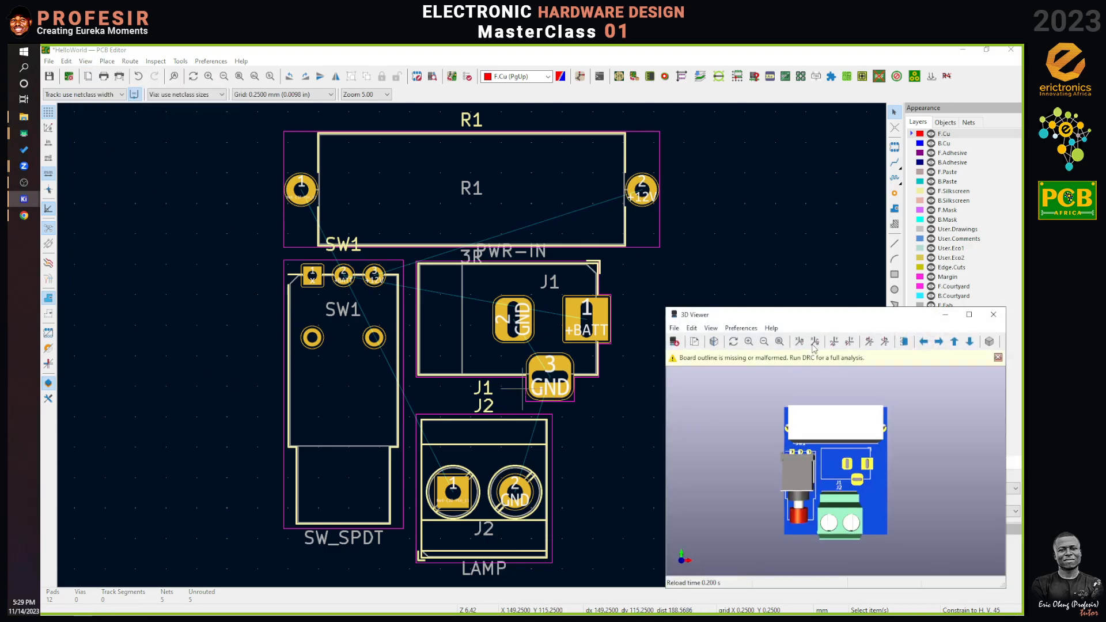
{"action": "left_click_drag", "start_coordinate": [856, 316], "coordinate": [741, 479]}
{"action": "double_click", "coordinate": [546, 228]}
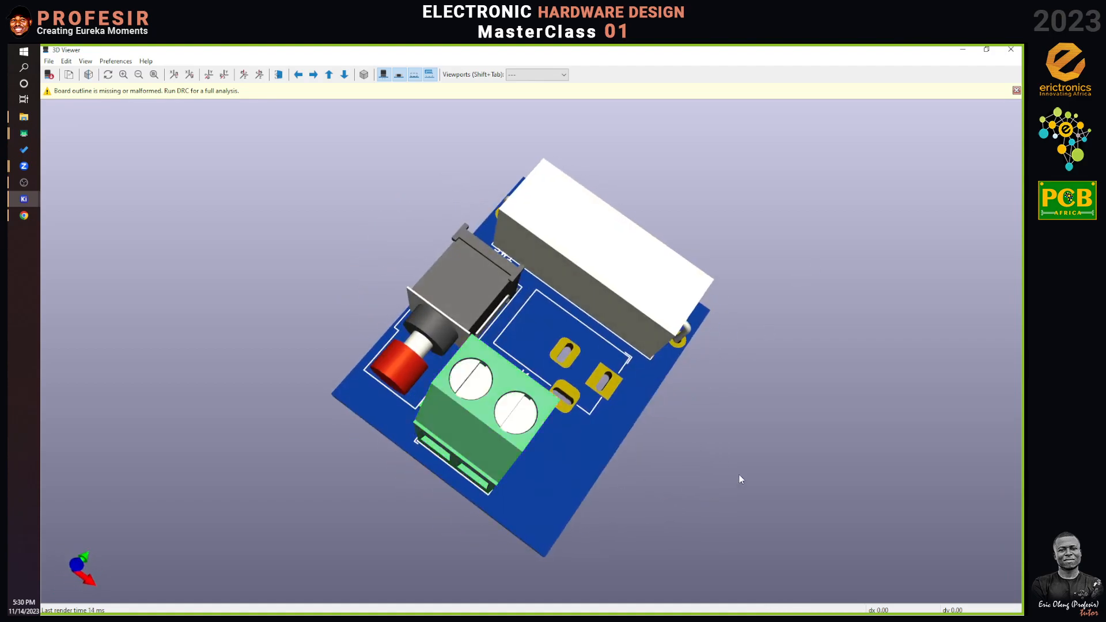
Step: Inspect the component models from several angles in the 3D viewer, including the J1 barrel jack position, and return to the PCB layout
{"action": "left_click_drag", "start_coordinate": [616, 392], "coordinate": [599, 339]}
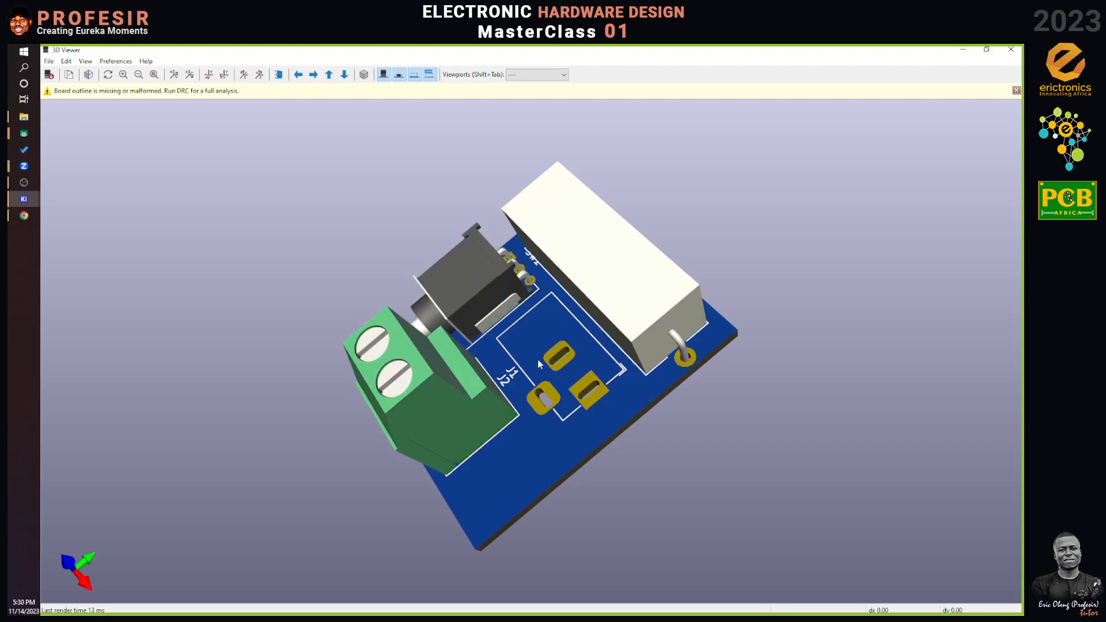
{"action": "left_click_drag", "start_coordinate": [573, 421], "coordinate": [556, 350]}
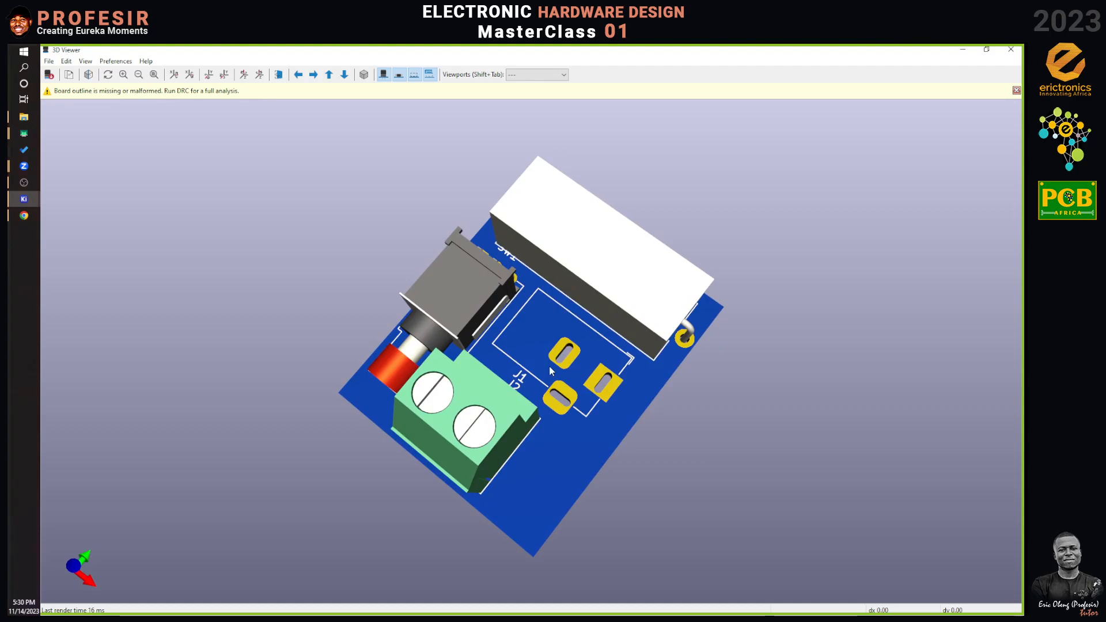
{"action": "left_click_drag", "start_coordinate": [551, 371], "coordinate": [566, 427]}
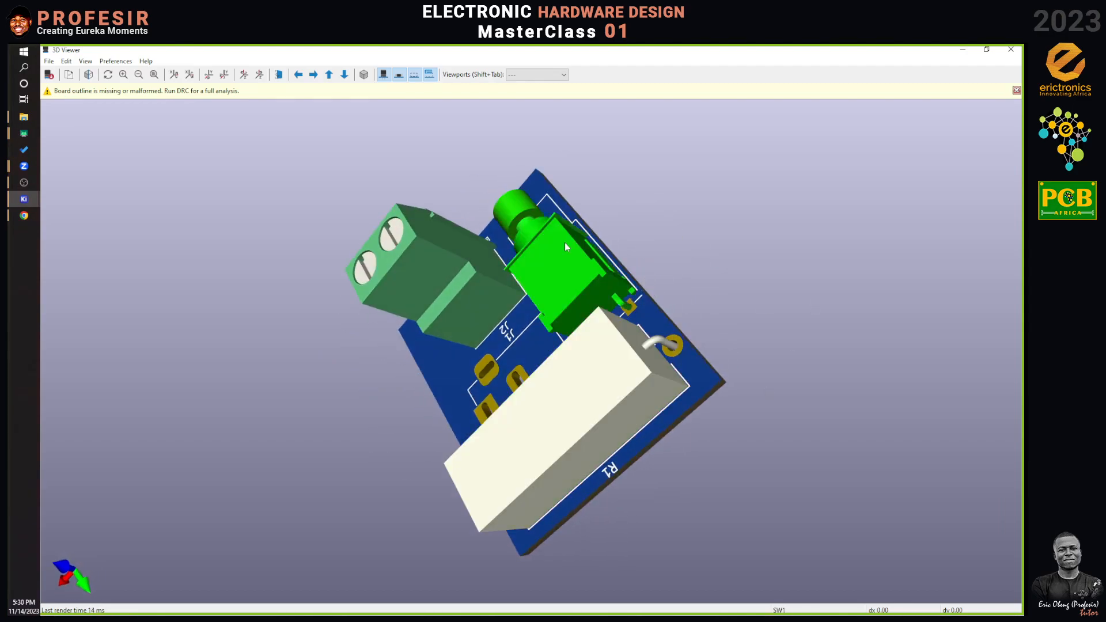
{"action": "left_click_drag", "start_coordinate": [610, 244], "coordinate": [780, 304]}
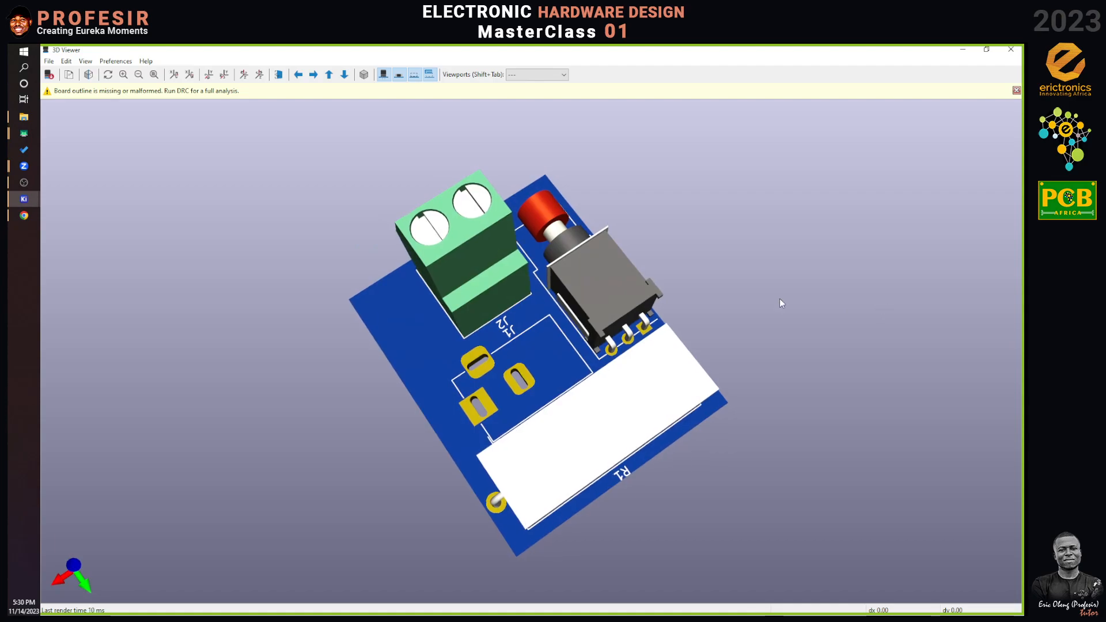
{"action": "left_click_drag", "start_coordinate": [411, 373], "coordinate": [638, 395]}
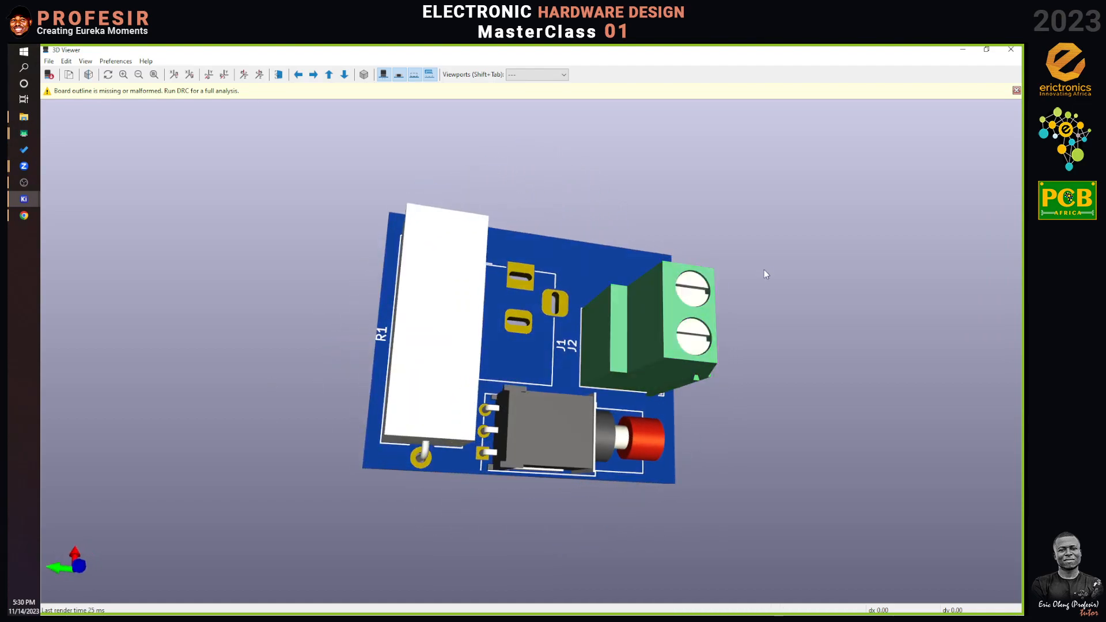
{"action": "left_click_drag", "start_coordinate": [916, 276], "coordinate": [685, 264]}
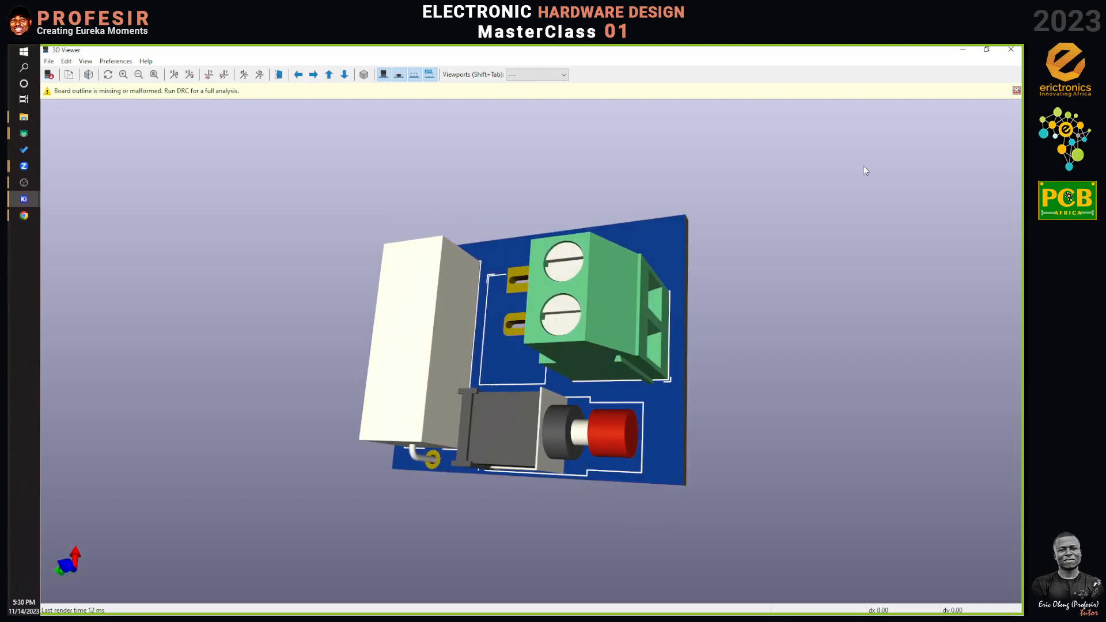
{"action": "left_click", "coordinate": [963, 53]}
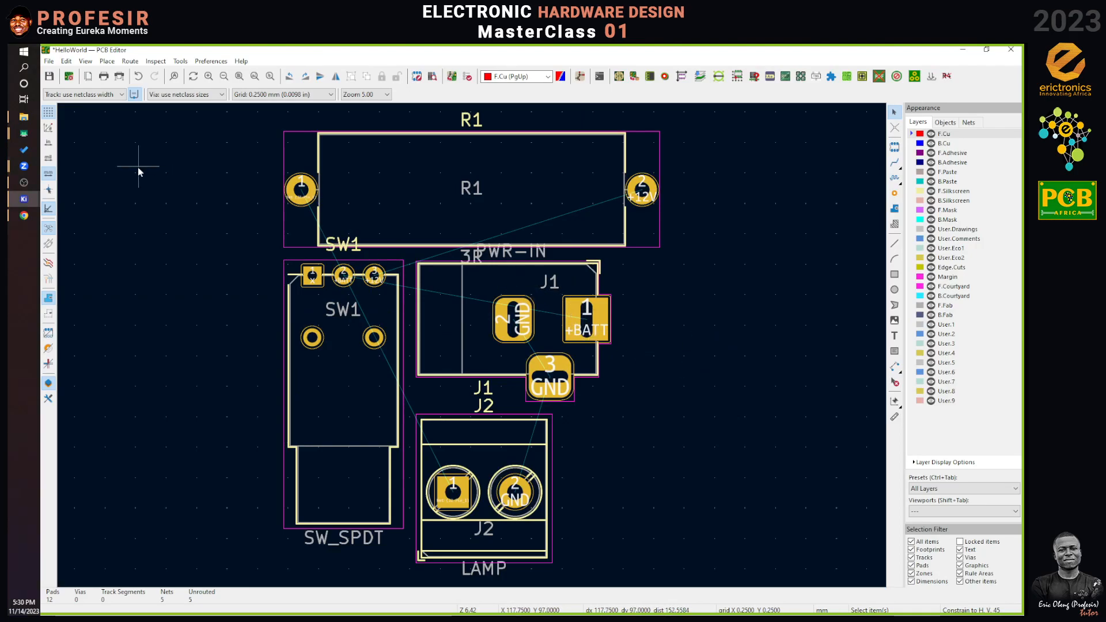
Step: Switch to the DigiKey page in Chrome and search all products for "dc barrel 5mm"
{"action": "left_click", "coordinate": [24, 216]}
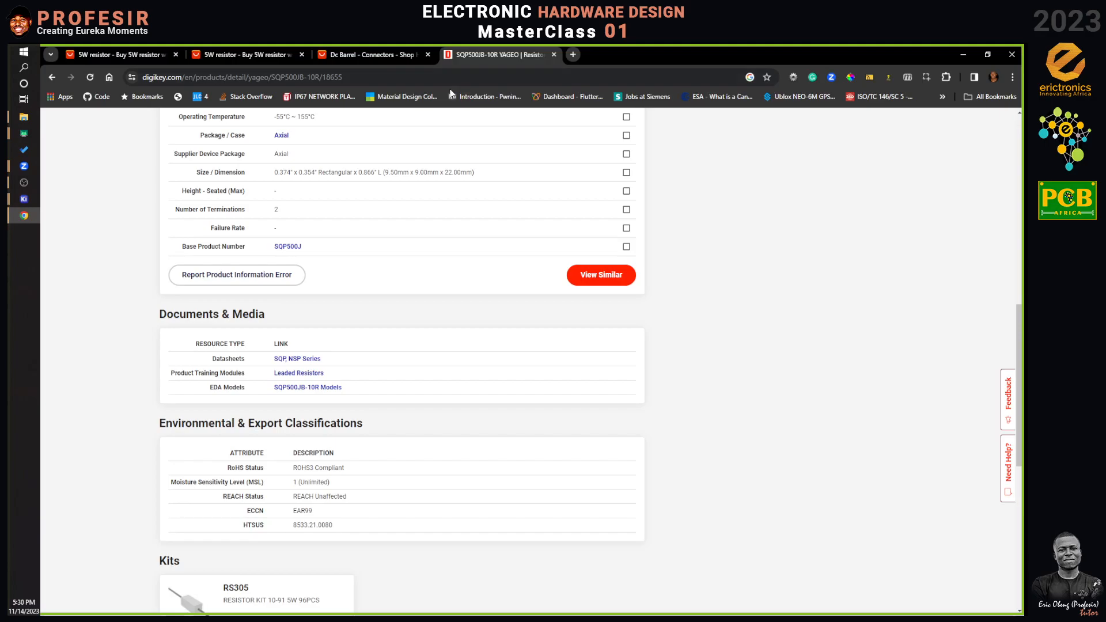
{"action": "scroll", "coordinate": [467, 231], "scroll_direction": "up", "scroll_amount": 10}
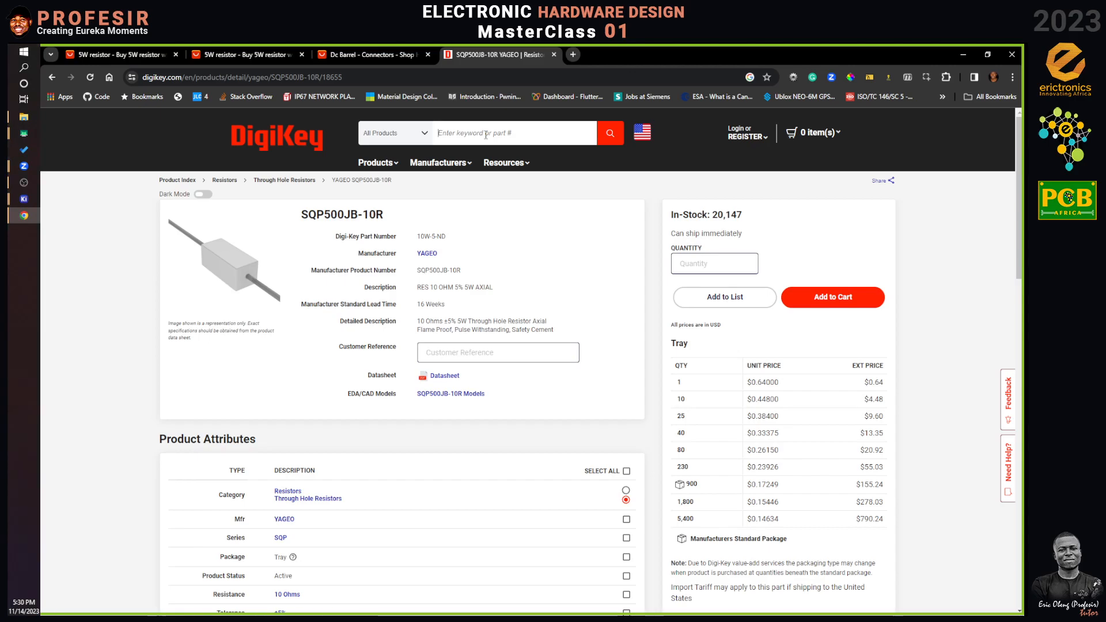
{"action": "type", "text": "dc barrel 5."}
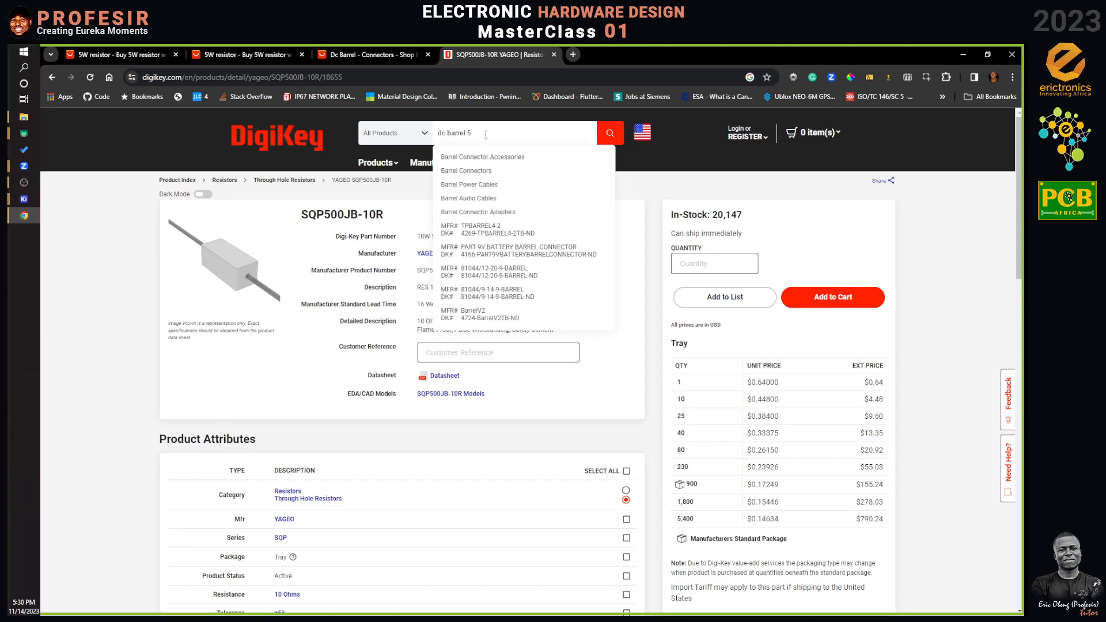
{"action": "type", "text": "mm"}
{"action": "key", "text": "Return"}
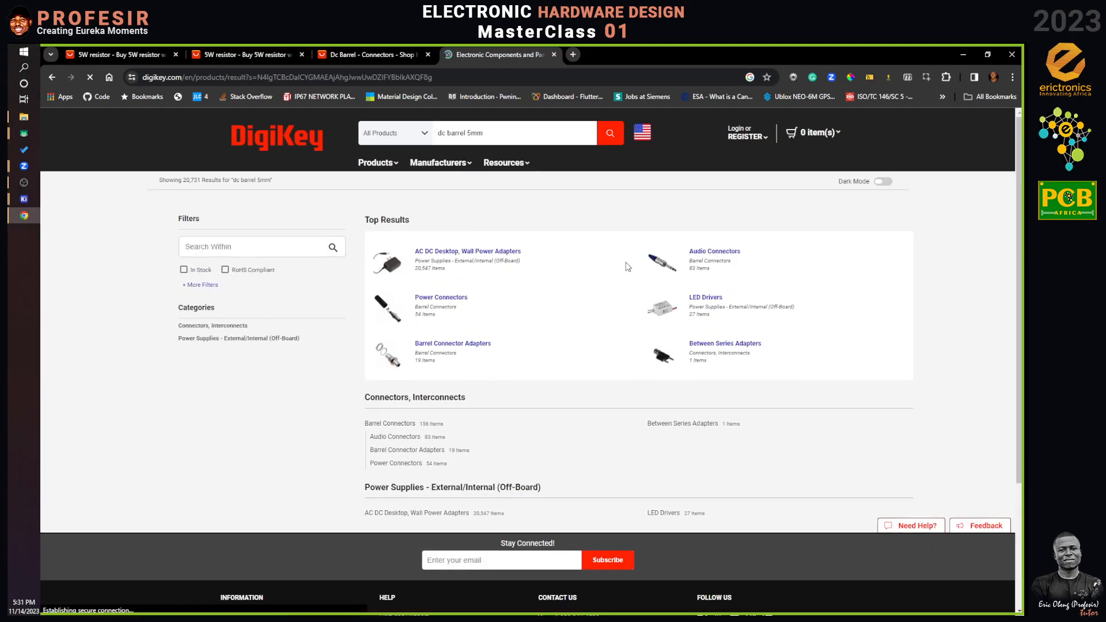
Step: Browse the Power Connectors category and open the product page of the SCHURTER 4840.2201 power jack
{"action": "left_click", "coordinate": [455, 298]}
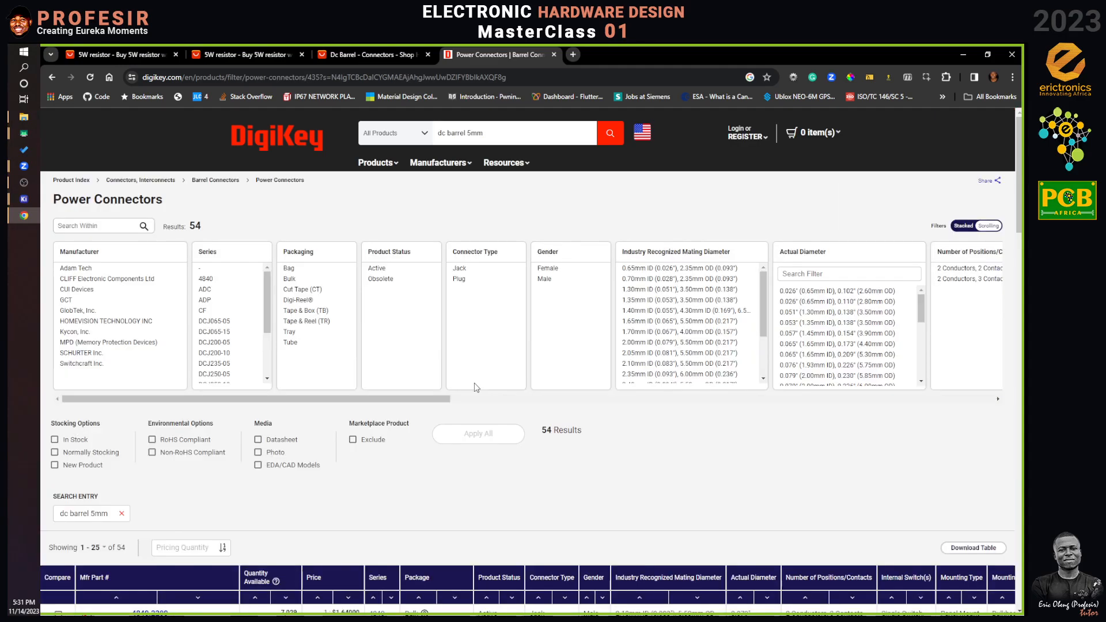
{"action": "scroll", "coordinate": [376, 433], "scroll_direction": "down", "scroll_amount": 3}
{"action": "scroll", "coordinate": [376, 433], "scroll_direction": "down", "scroll_amount": 5}
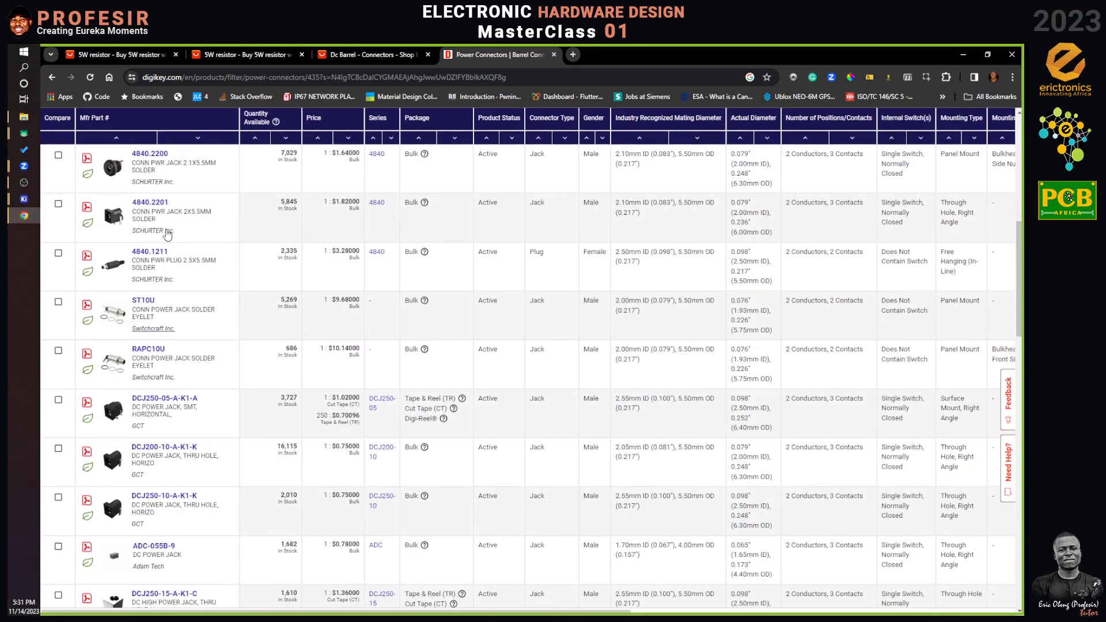
{"action": "mouse_move", "coordinate": [107, 212]}
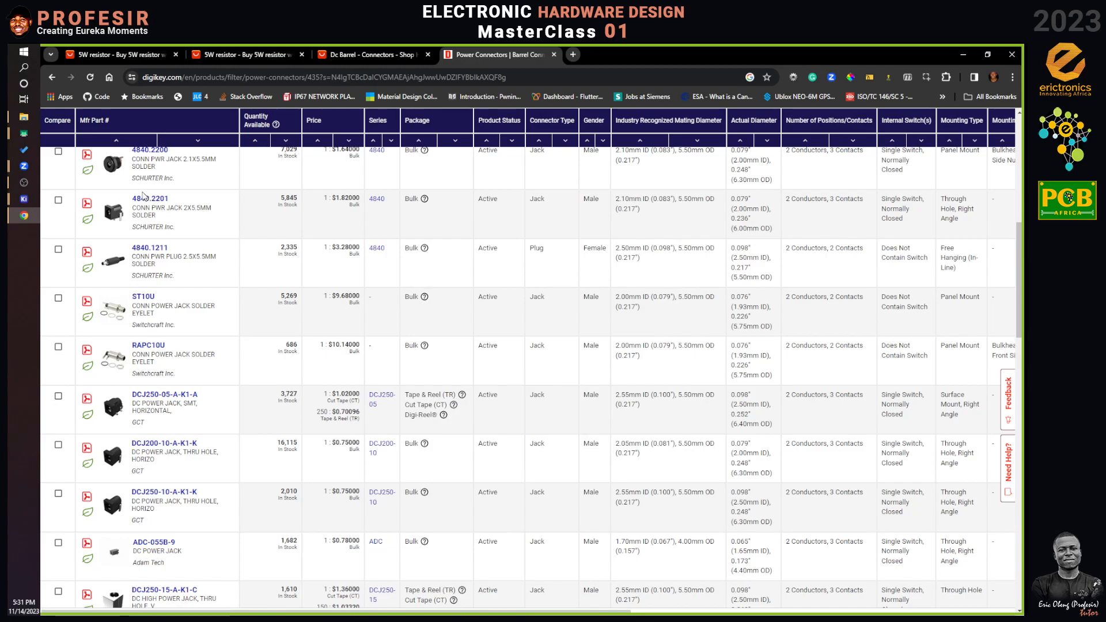
{"action": "left_click", "coordinate": [145, 198]}
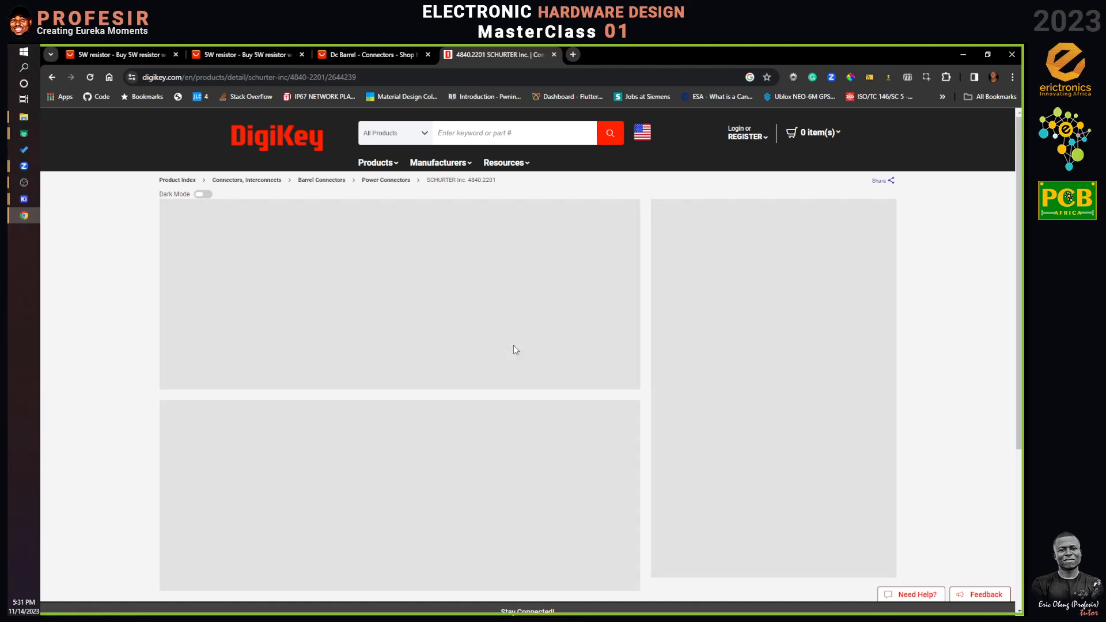
Step: Review the 4840.2201 jack's description and product attributes, including its diameter, mounting type, voltage and current ratings
{"action": "scroll", "coordinate": [553, 375], "scroll_direction": "down", "scroll_amount": 4}
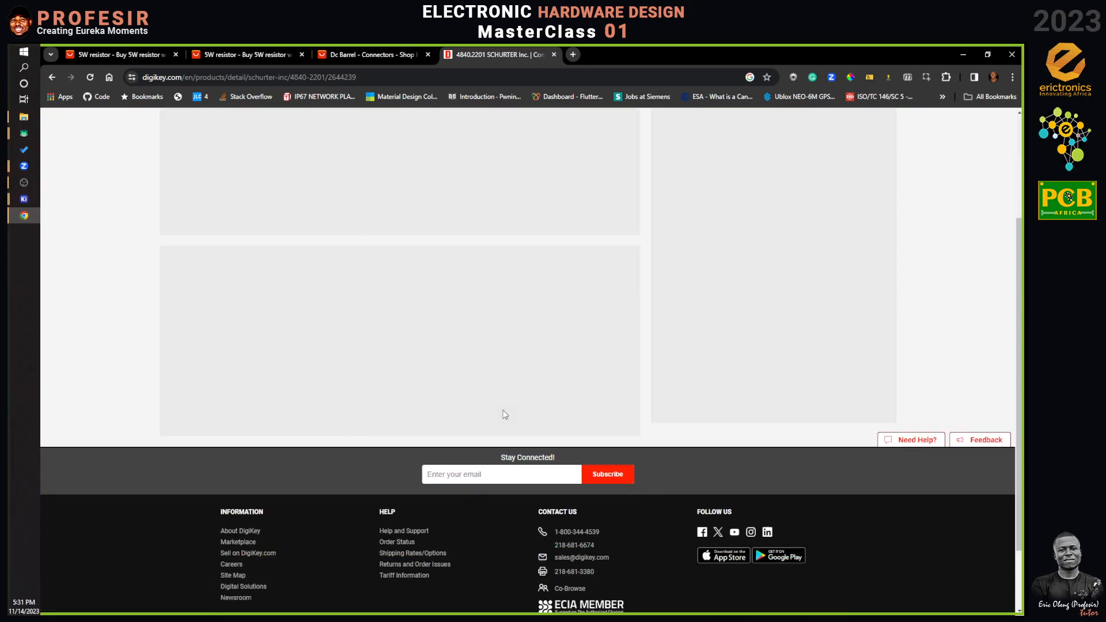
{"action": "scroll", "coordinate": [507, 390], "scroll_direction": "up", "scroll_amount": 4}
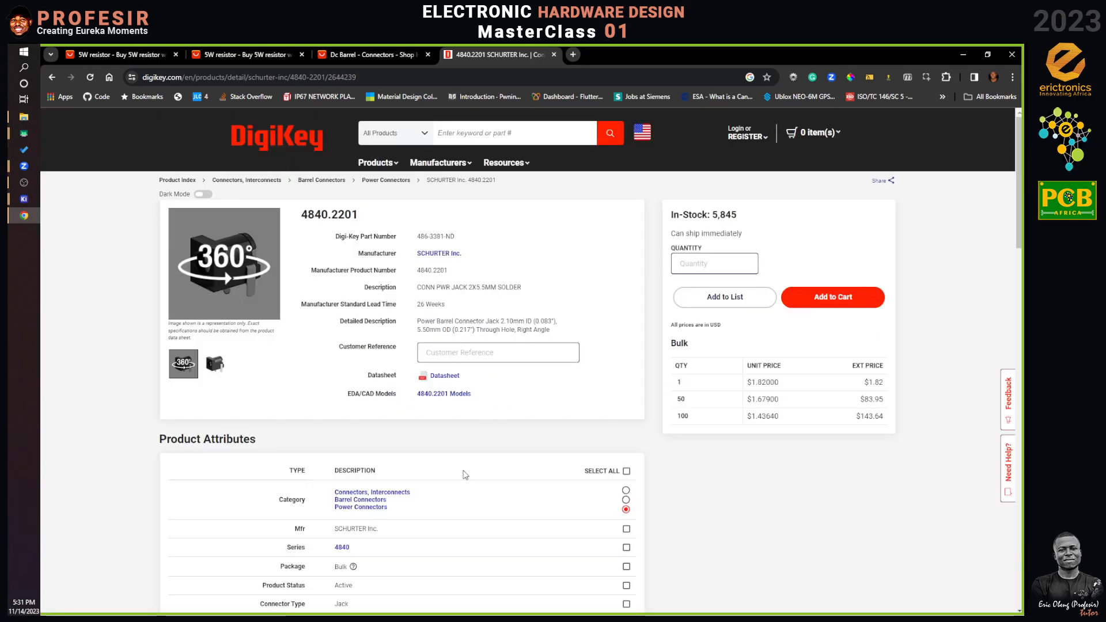
{"action": "scroll", "coordinate": [464, 476], "scroll_direction": "down", "scroll_amount": 3}
{"action": "scroll", "coordinate": [379, 504], "scroll_direction": "down", "scroll_amount": 1}
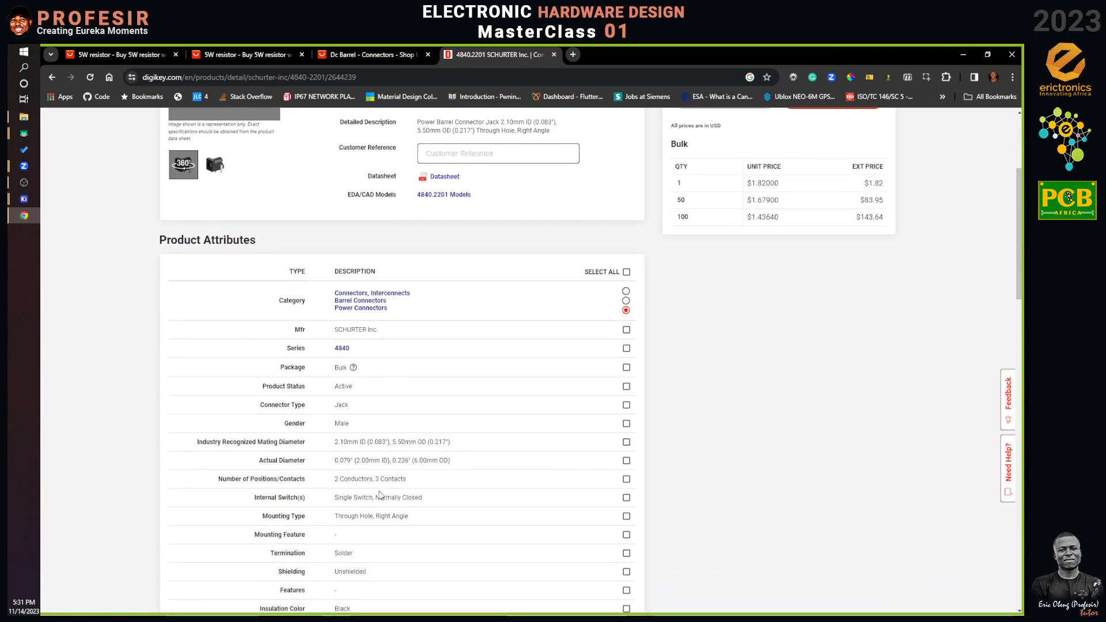
{"action": "scroll", "coordinate": [378, 524], "scroll_direction": "down", "scroll_amount": 3}
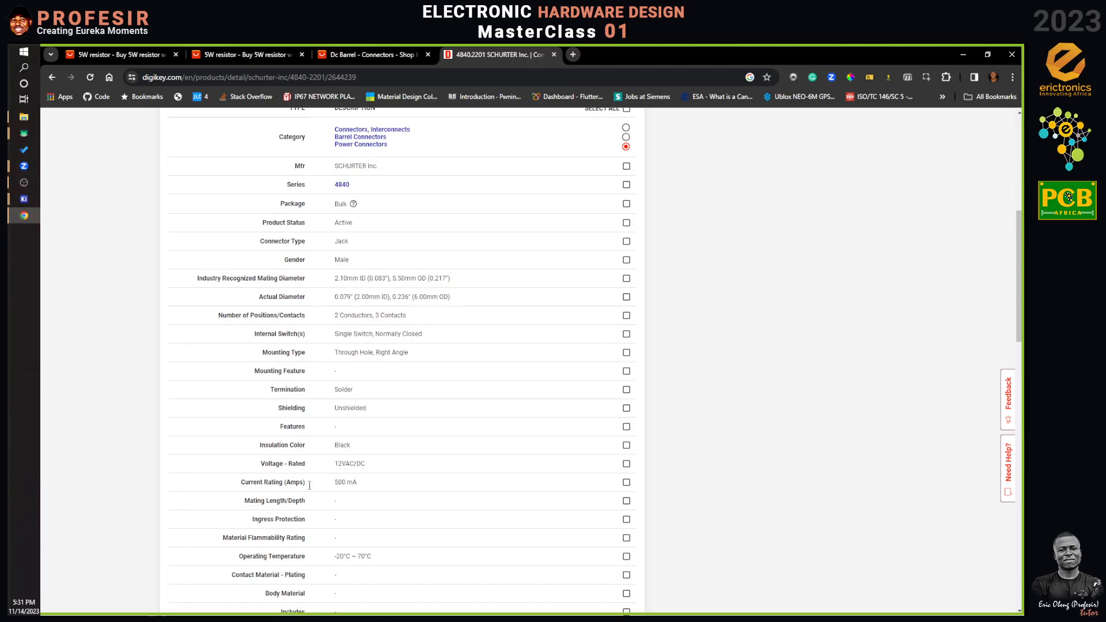
{"action": "scroll", "coordinate": [360, 487], "scroll_direction": "up", "scroll_amount": 1}
{"action": "scroll", "coordinate": [359, 487], "scroll_direction": "up", "scroll_amount": 4}
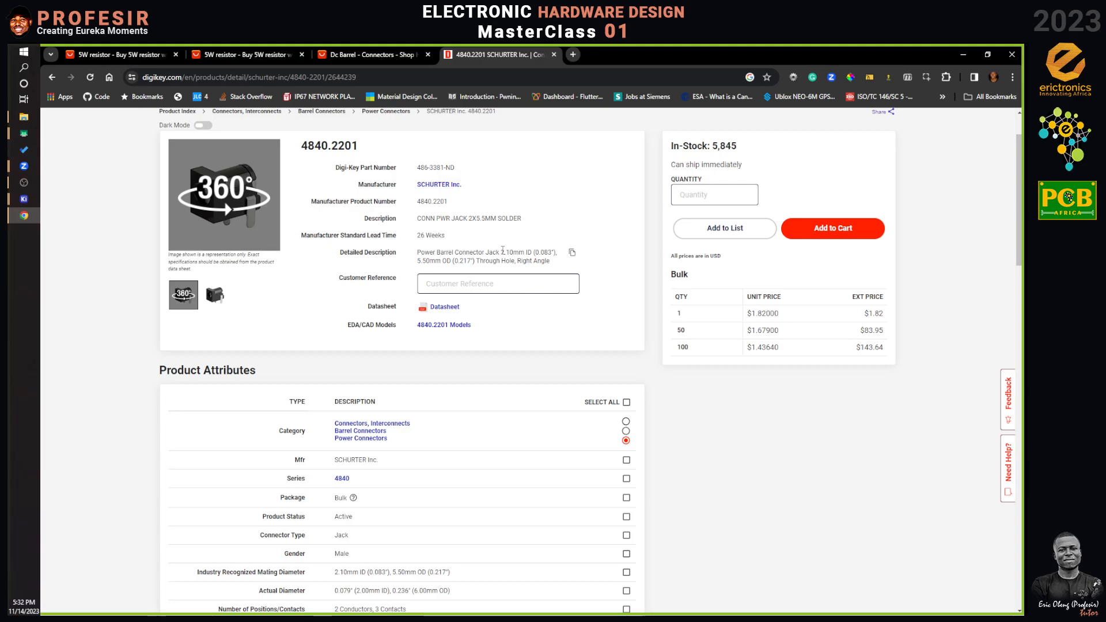
Step: Open the 4840.2201 EDA models from Documents & Media to check the available symbol, footprint and 3D model
{"action": "scroll", "coordinate": [491, 261], "scroll_direction": "down", "scroll_amount": 6}
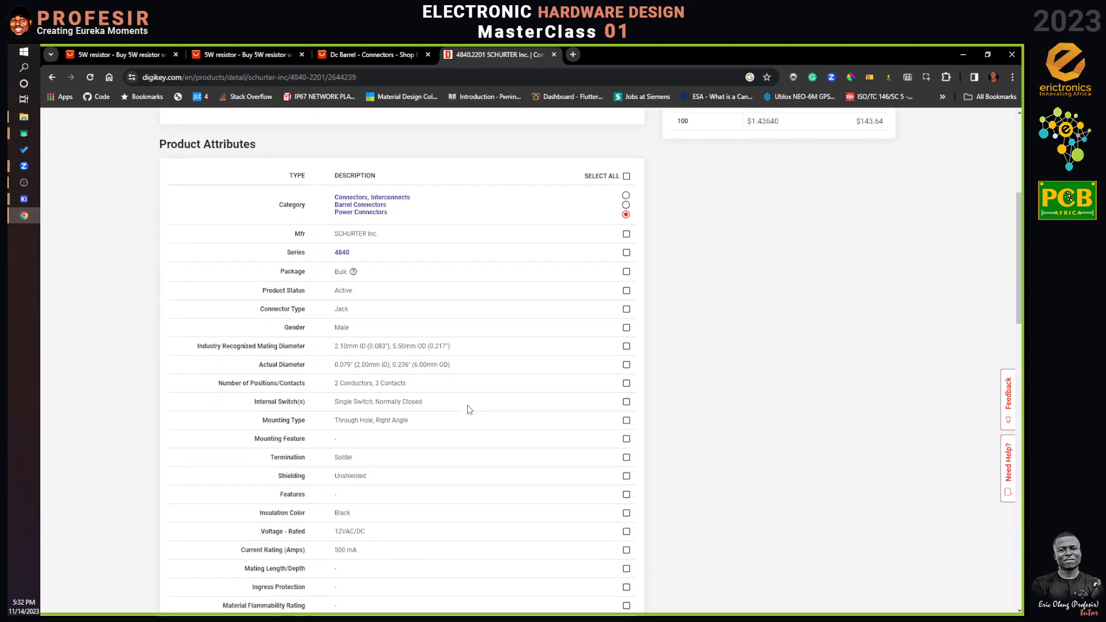
{"action": "scroll", "coordinate": [467, 418], "scroll_direction": "down", "scroll_amount": 7}
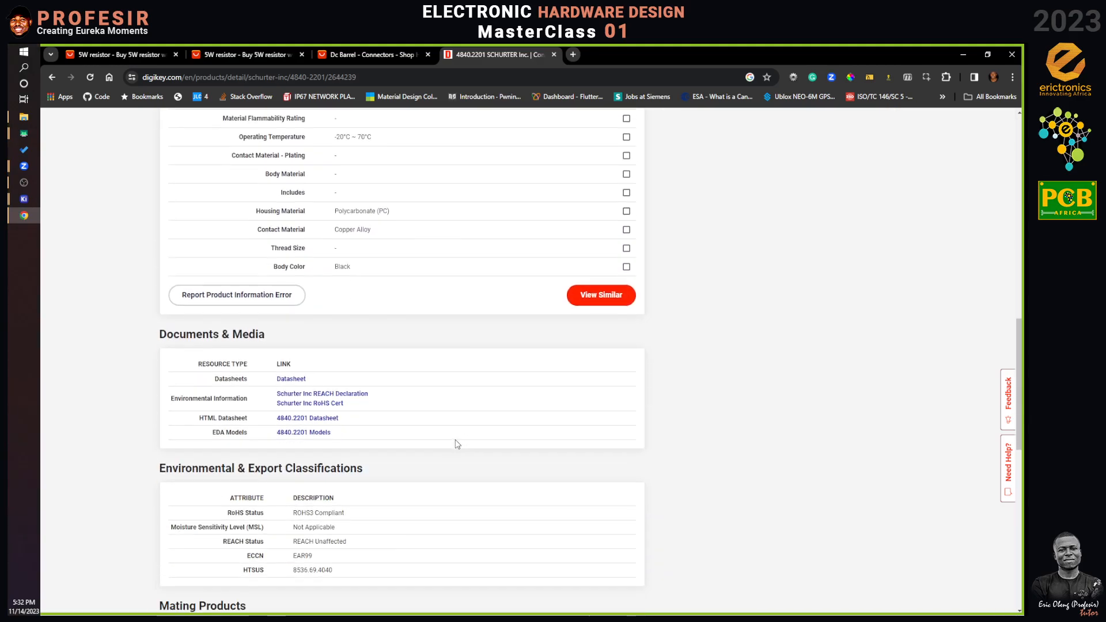
{"action": "scroll", "coordinate": [455, 426], "scroll_direction": "up", "scroll_amount": 1}
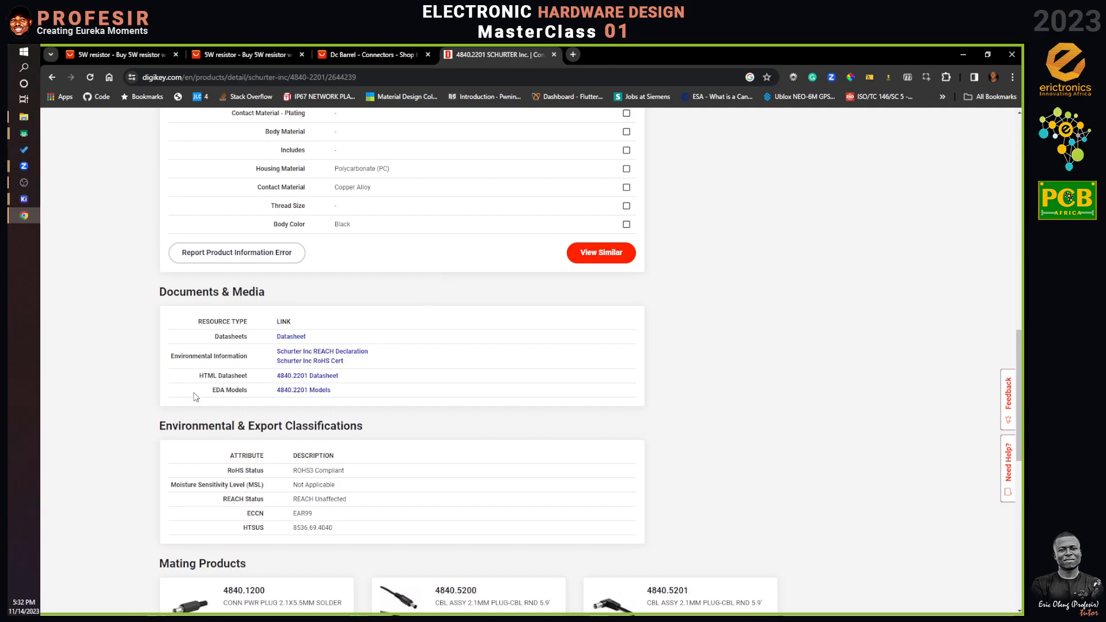
{"action": "left_click", "coordinate": [309, 391]}
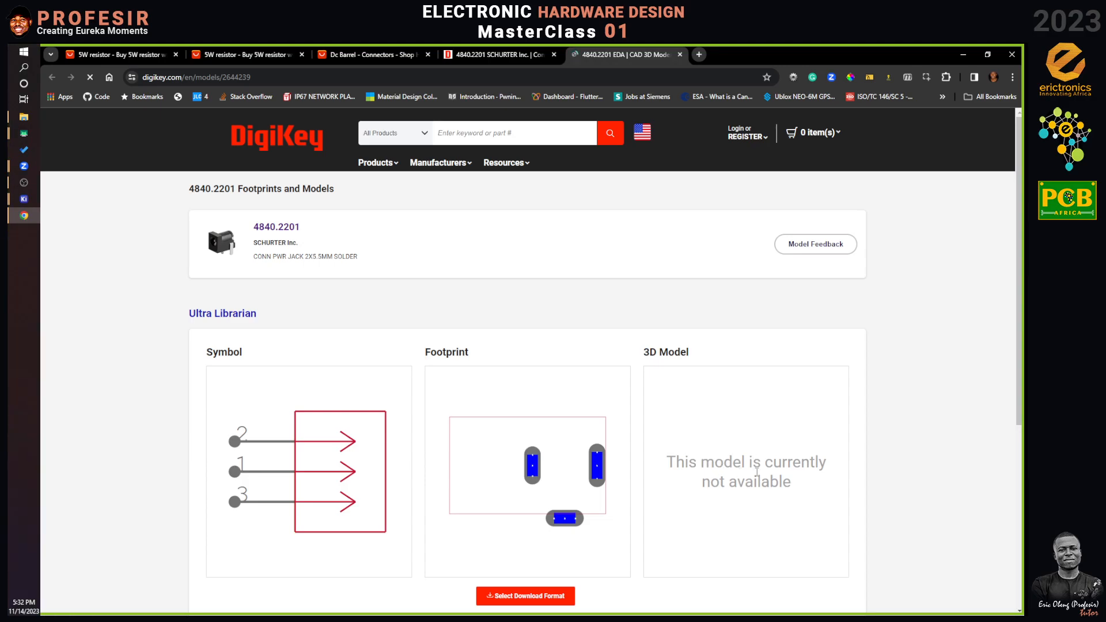
{"action": "left_click", "coordinate": [556, 74]}
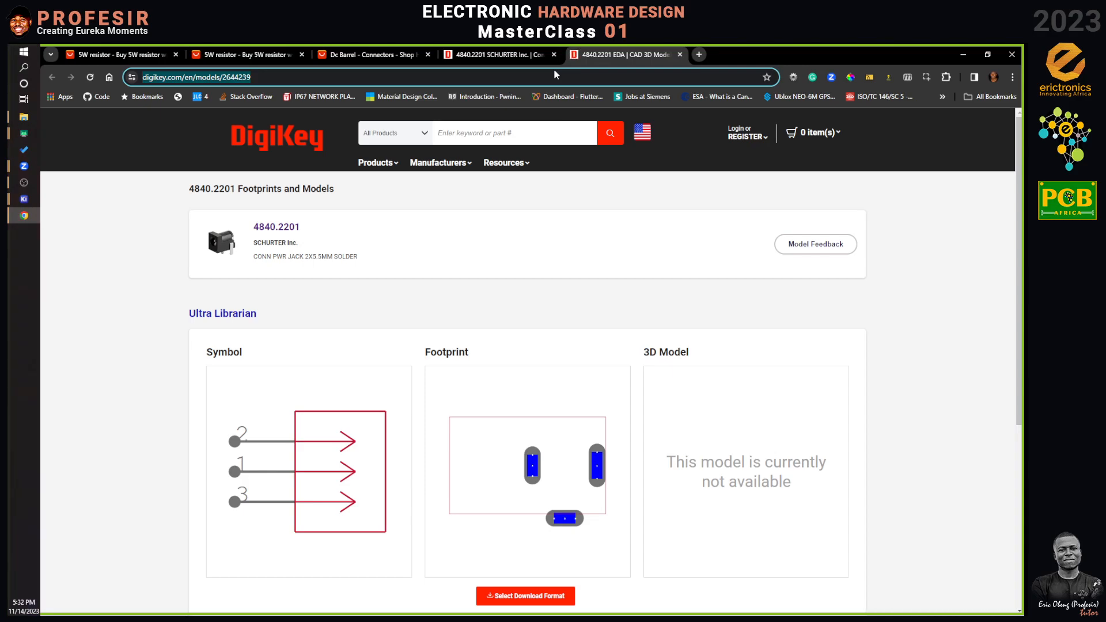
Step: Open 3dcontentcentral.com and try to log in with the account's saved e-mail address and password
{"action": "type", "text": "3dcontentcentral.com"}
{"action": "key", "text": "Return"}
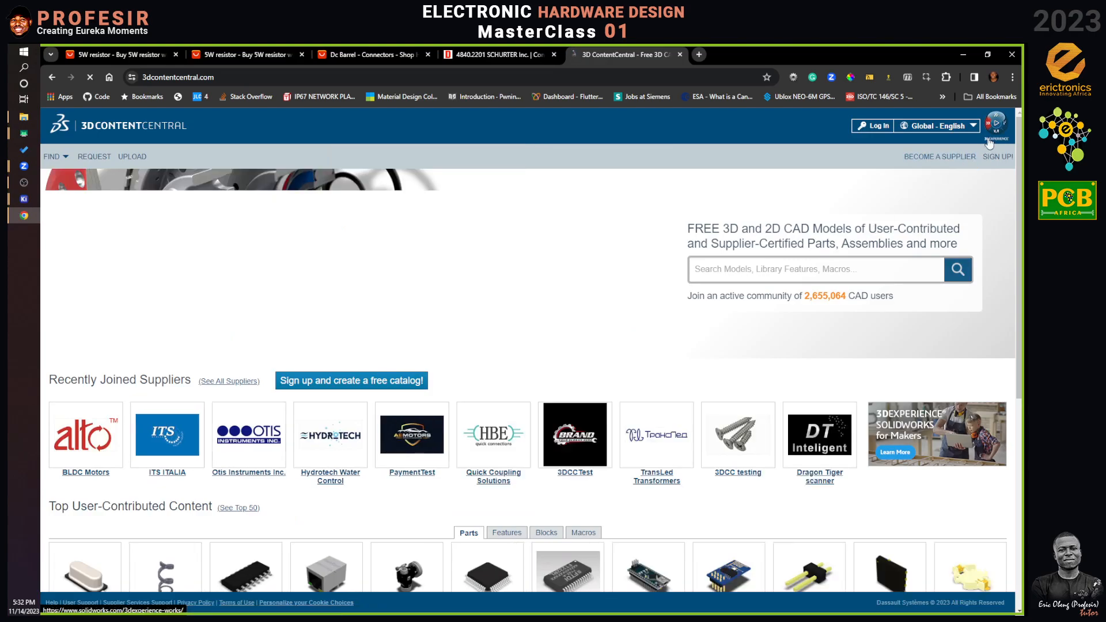
{"action": "left_click", "coordinate": [883, 126]}
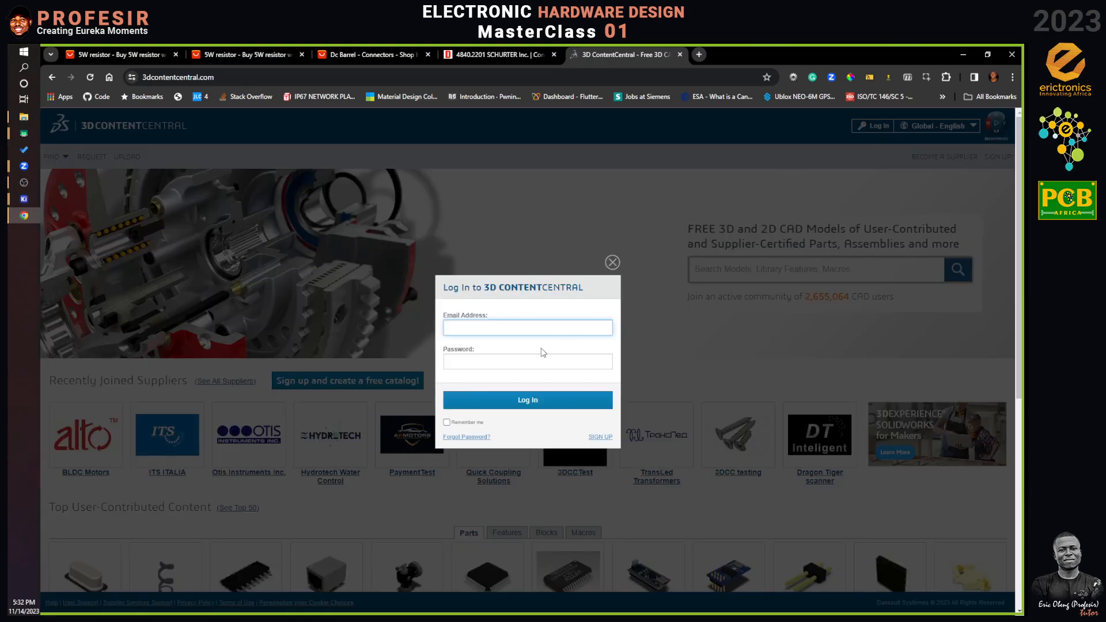
{"action": "left_click", "coordinate": [551, 327]}
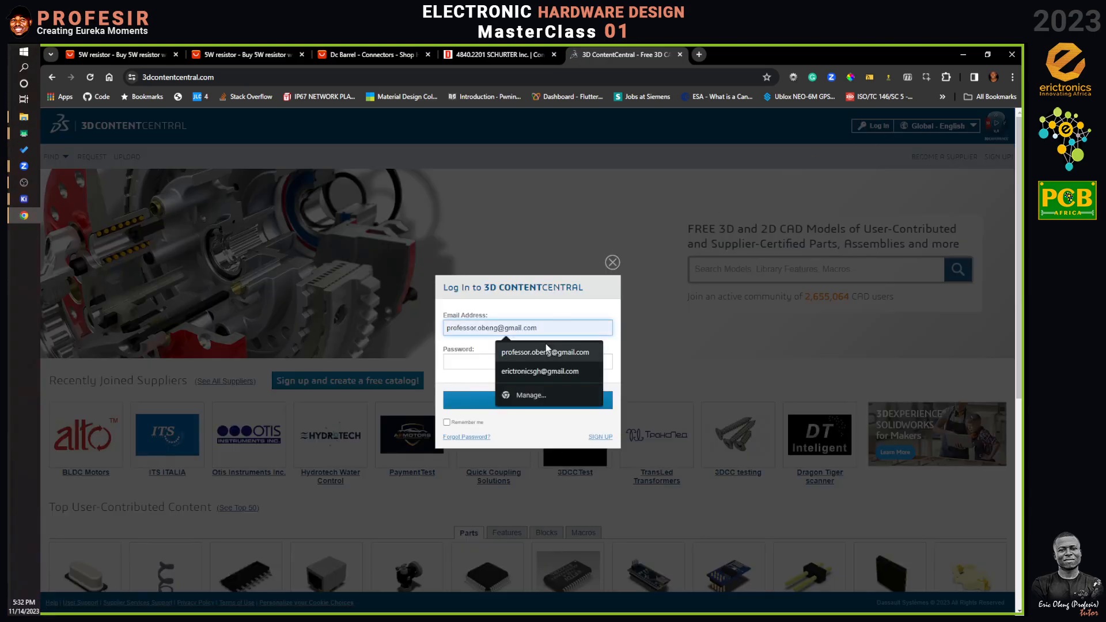
{"action": "left_click", "coordinate": [544, 352]}
{"action": "left_click", "coordinate": [538, 358]}
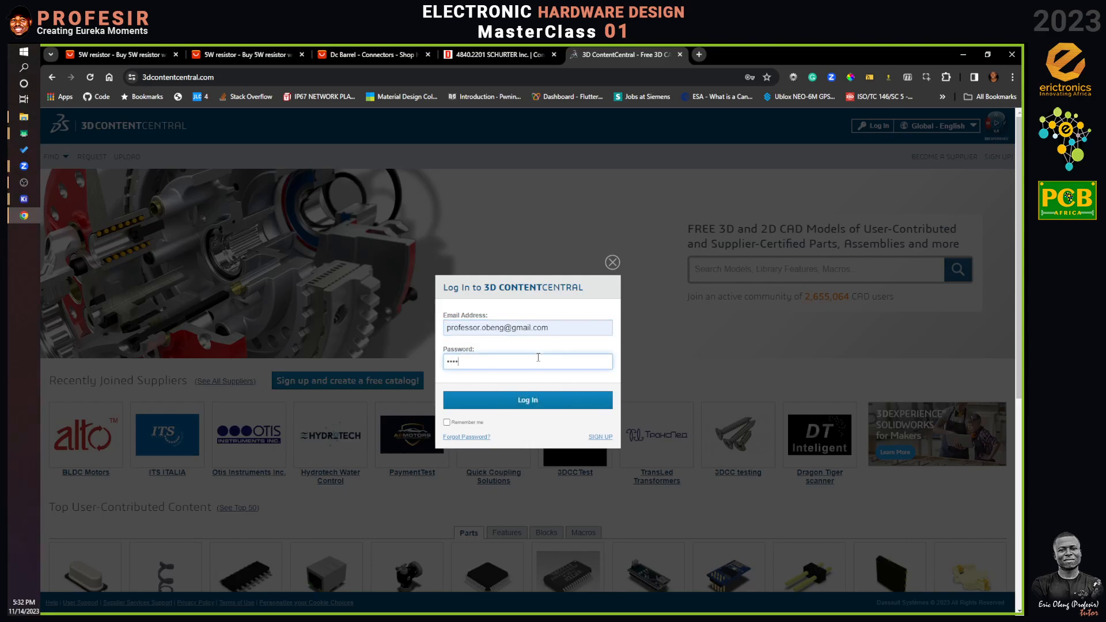
{"action": "left_click", "coordinate": [544, 400]}
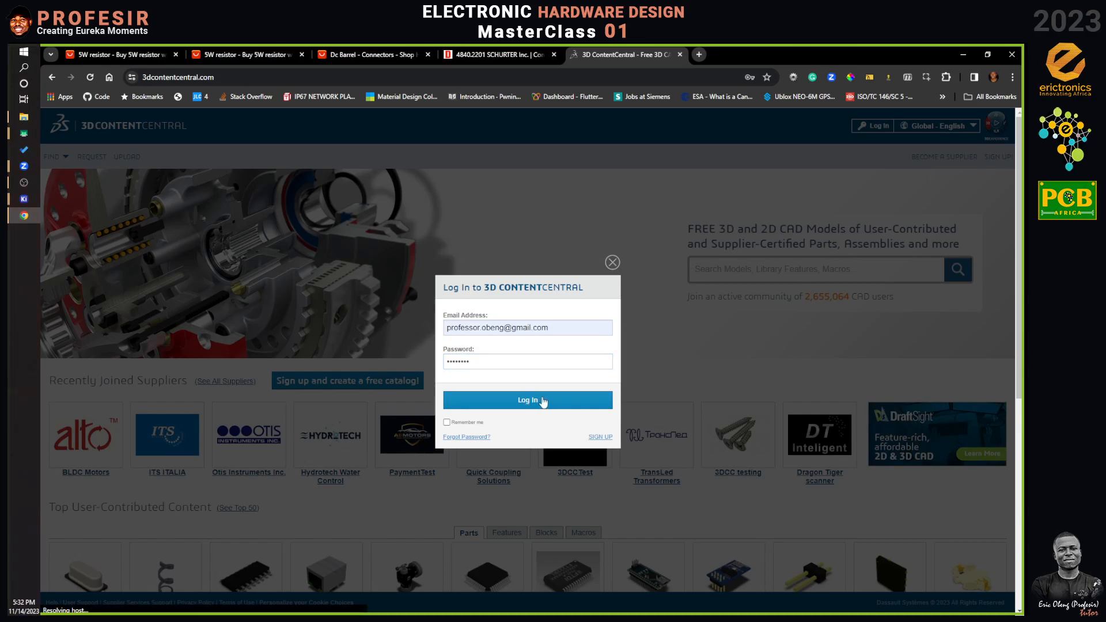
Step: Re-enter the account password in the 3D ContentCentral login form and log in
{"action": "left_click_drag", "start_coordinate": [500, 381], "coordinate": [428, 377]}
{"action": "type", "text": "********"}
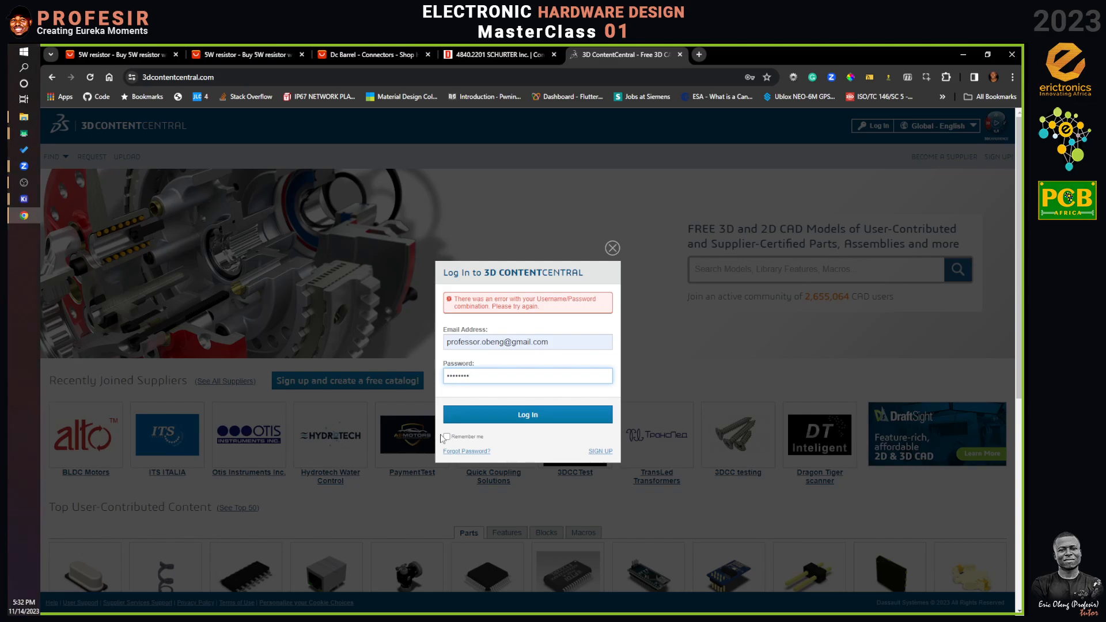
{"action": "left_click", "coordinate": [547, 416]}
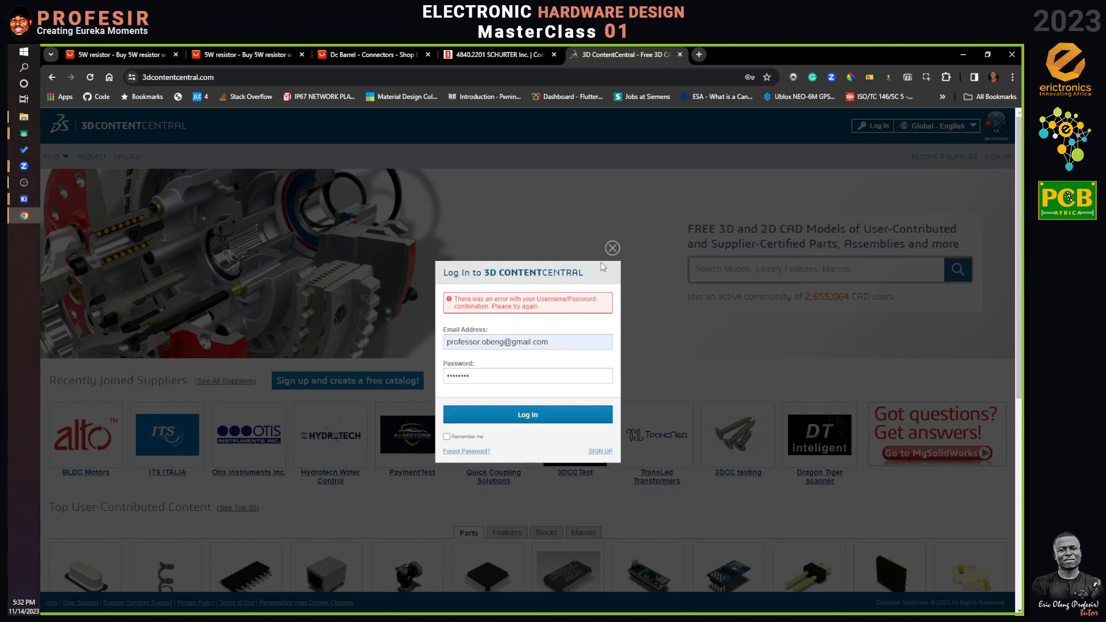
{"action": "left_click_drag", "start_coordinate": [501, 373], "coordinate": [347, 375]}
{"action": "type", "text": "************"}
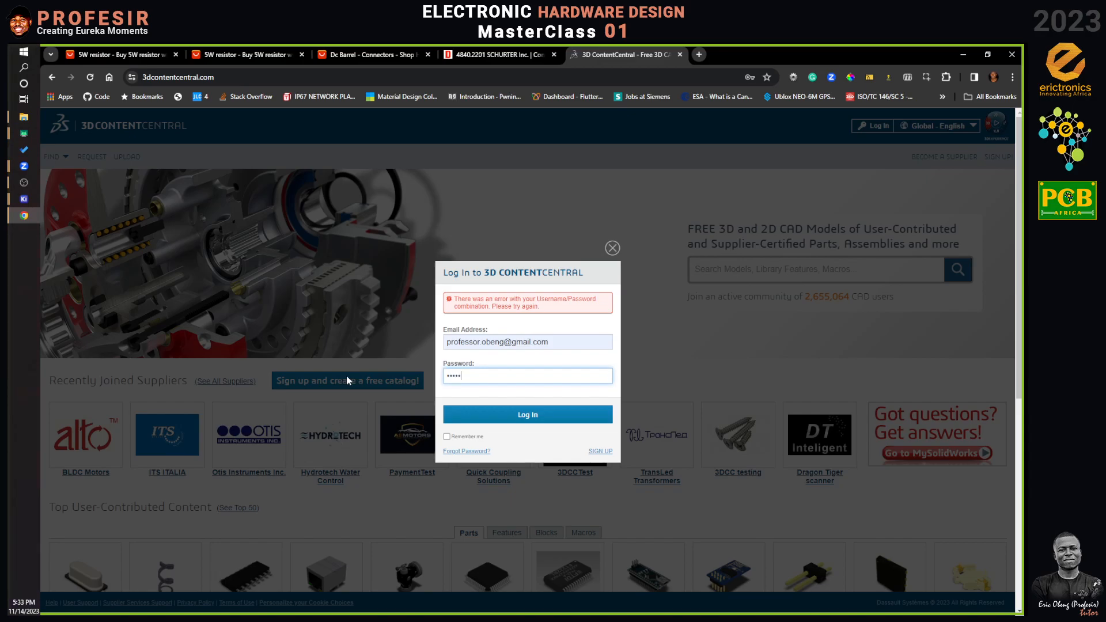
{"action": "type", "text": "*******"}
{"action": "left_click", "coordinate": [510, 422]}
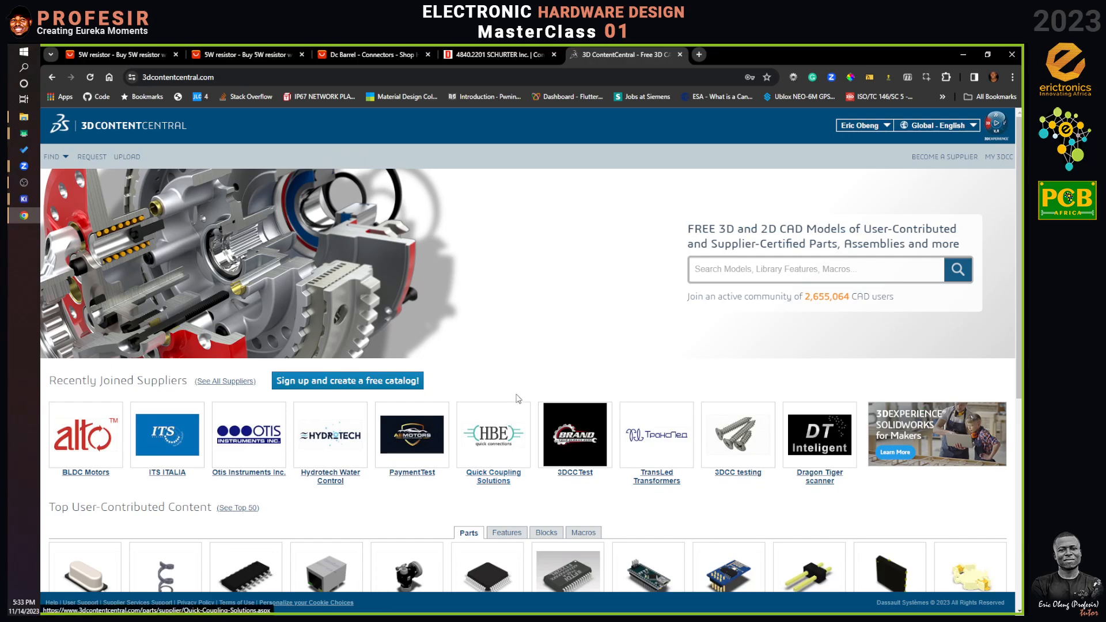
Step: Search 3D ContentCentral for "dc barrel" and look through the first and second pages of results
{"action": "type", "text": "dc barrel"}
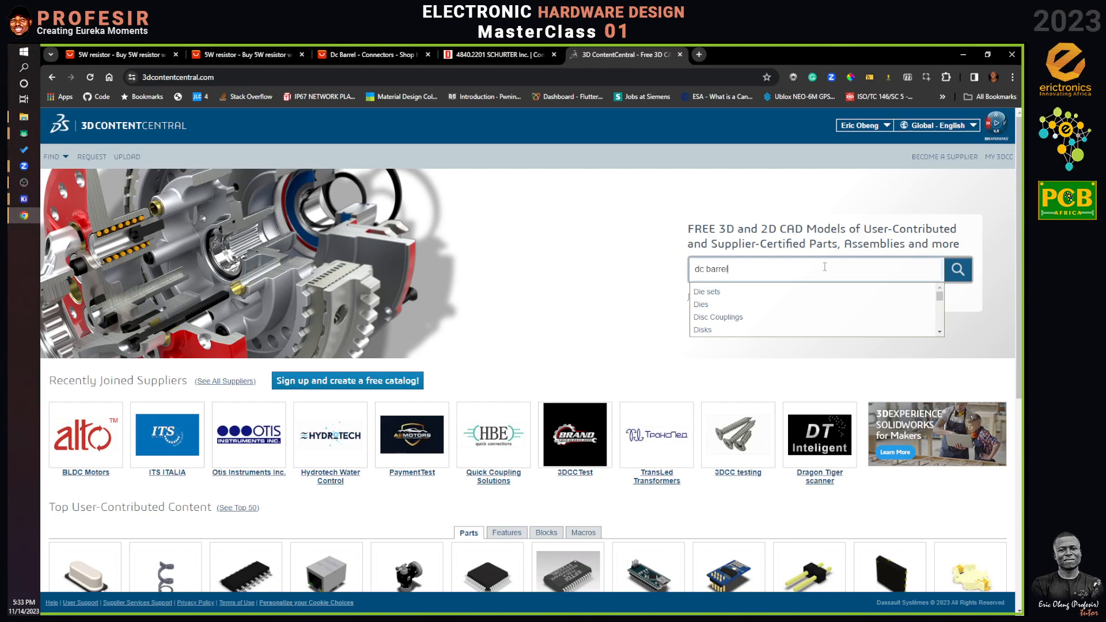
{"action": "key", "text": "Return"}
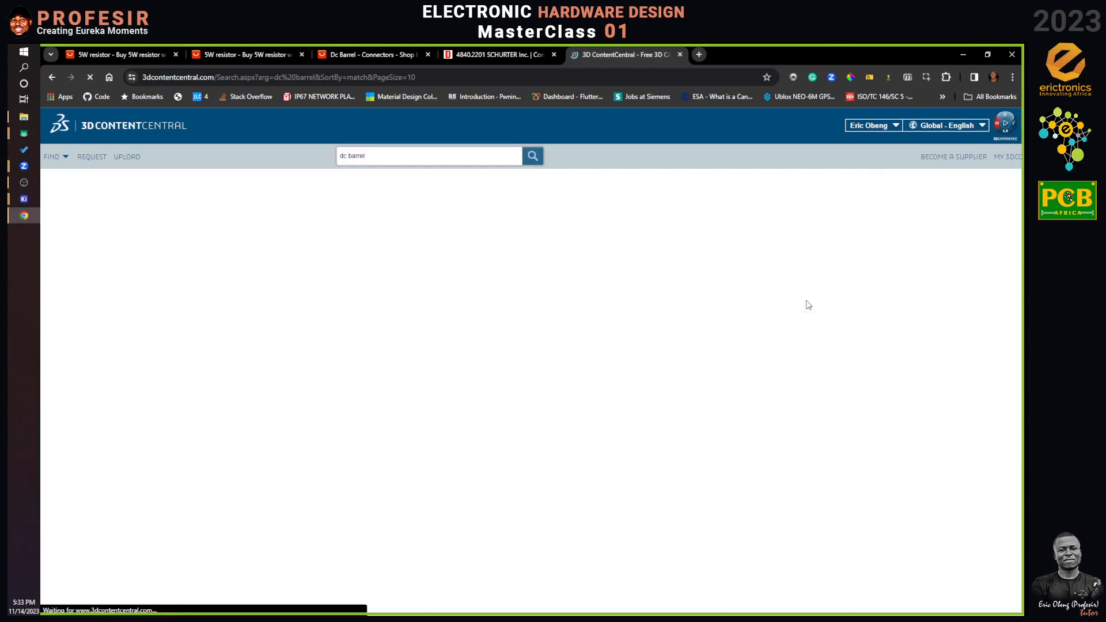
{"action": "scroll", "coordinate": [548, 395], "scroll_direction": "down", "scroll_amount": 7}
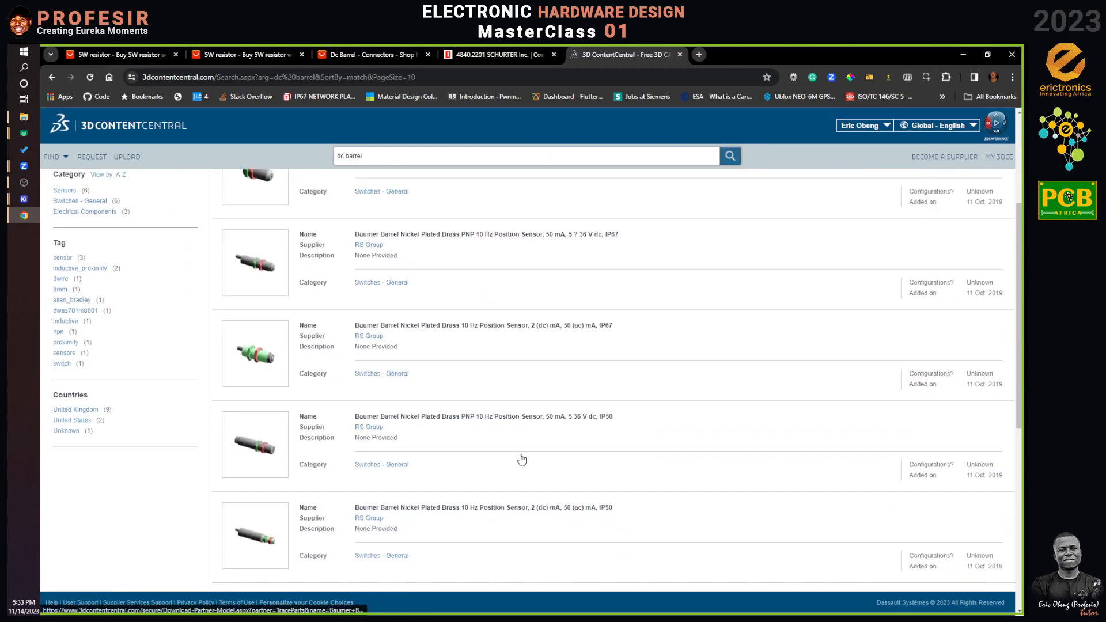
{"action": "scroll", "coordinate": [494, 460], "scroll_direction": "down", "scroll_amount": 2}
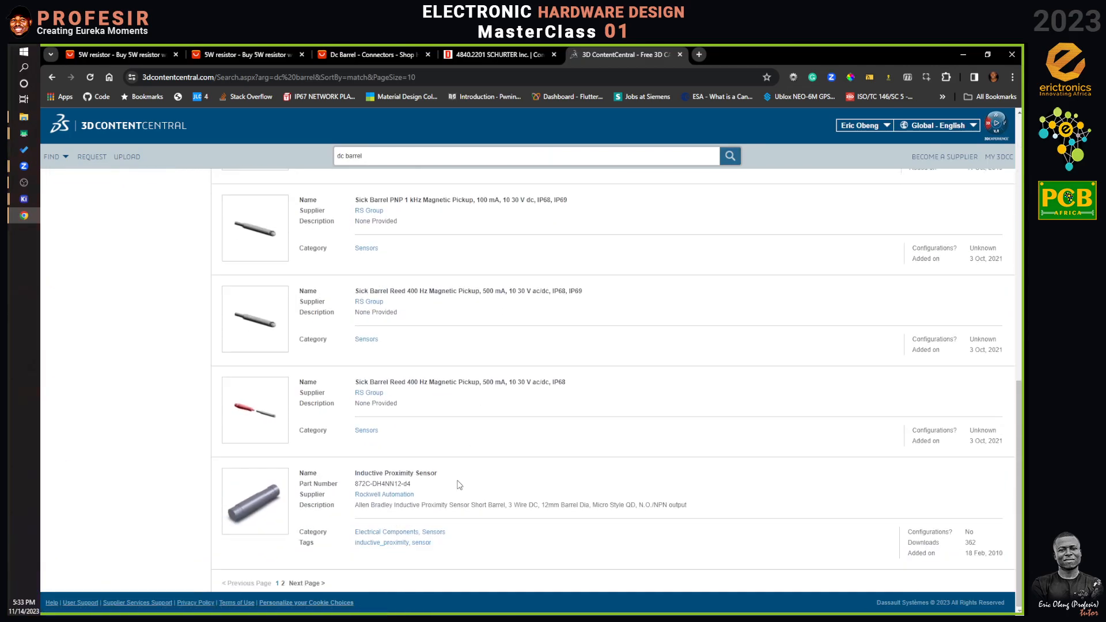
{"action": "left_click", "coordinate": [302, 584]}
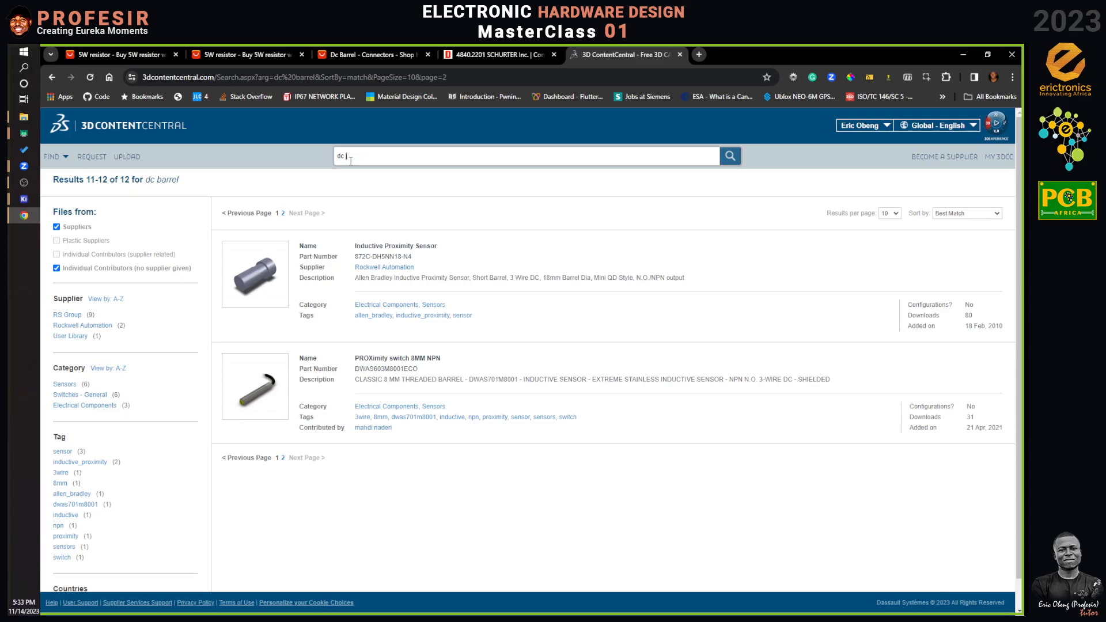
Step: Search the models for "dc jack" and look through the first page of results
{"action": "key", "text": "Return"}
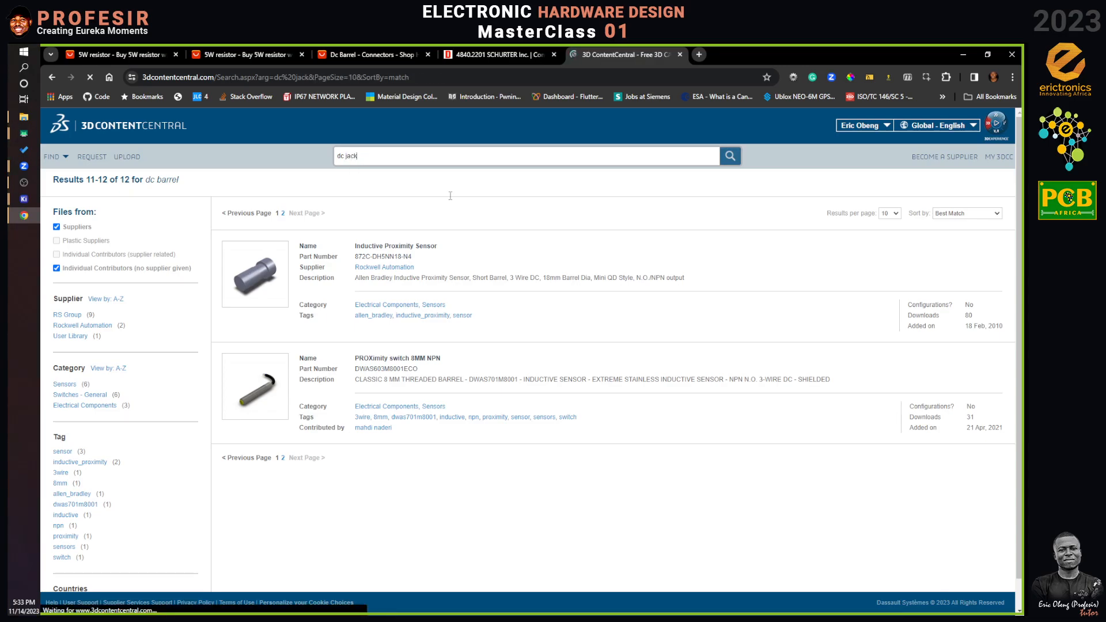
{"action": "scroll", "coordinate": [419, 447], "scroll_direction": "down", "scroll_amount": 4}
{"action": "scroll", "coordinate": [419, 447], "scroll_direction": "down", "scroll_amount": 5}
{"action": "scroll", "coordinate": [418, 446], "scroll_direction": "up", "scroll_amount": 9}
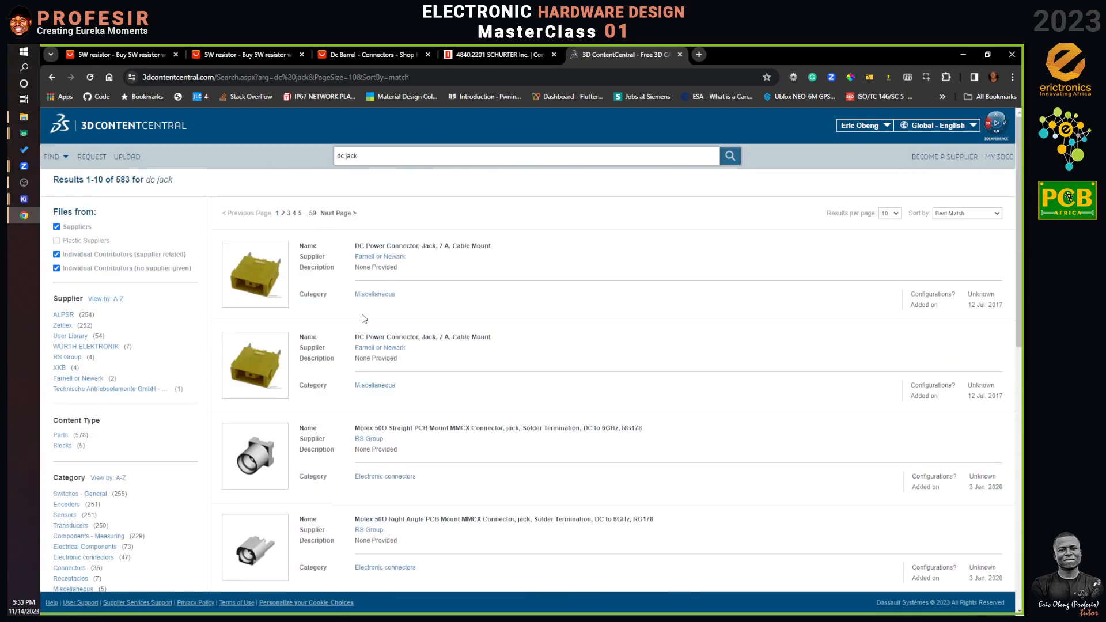
Step: Search the models for "barrel jack" and look through the results, continuing to the second page
{"action": "left_click_drag", "start_coordinate": [372, 156], "coordinate": [281, 157]}
{"action": "type", "text": "barrel jack"}
{"action": "key", "text": "Return"}
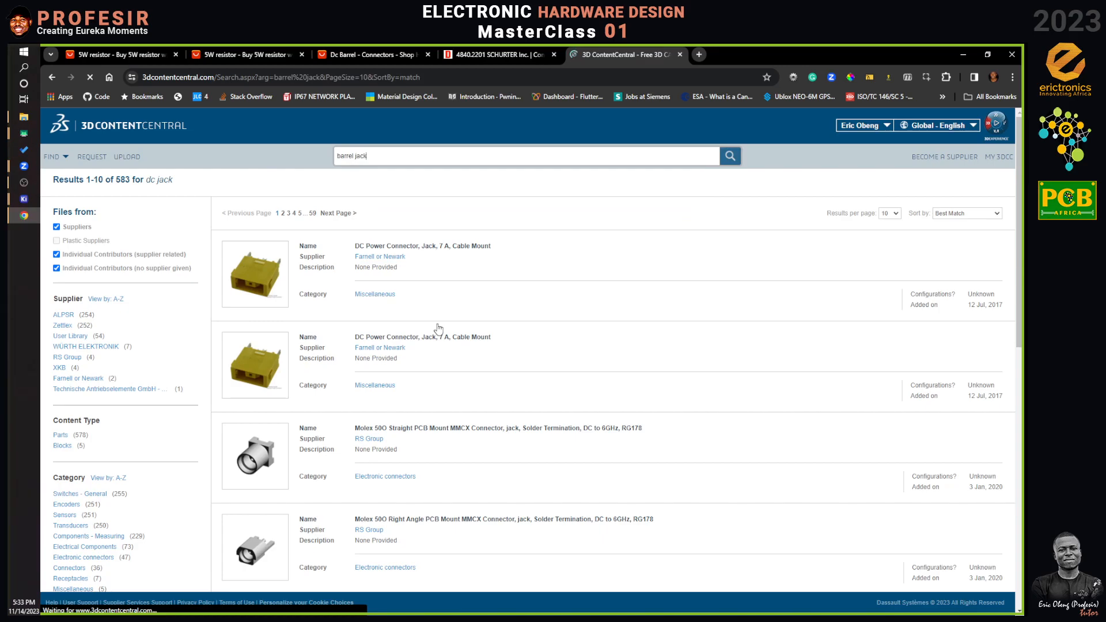
{"action": "scroll", "coordinate": [433, 345], "scroll_direction": "down", "scroll_amount": 6}
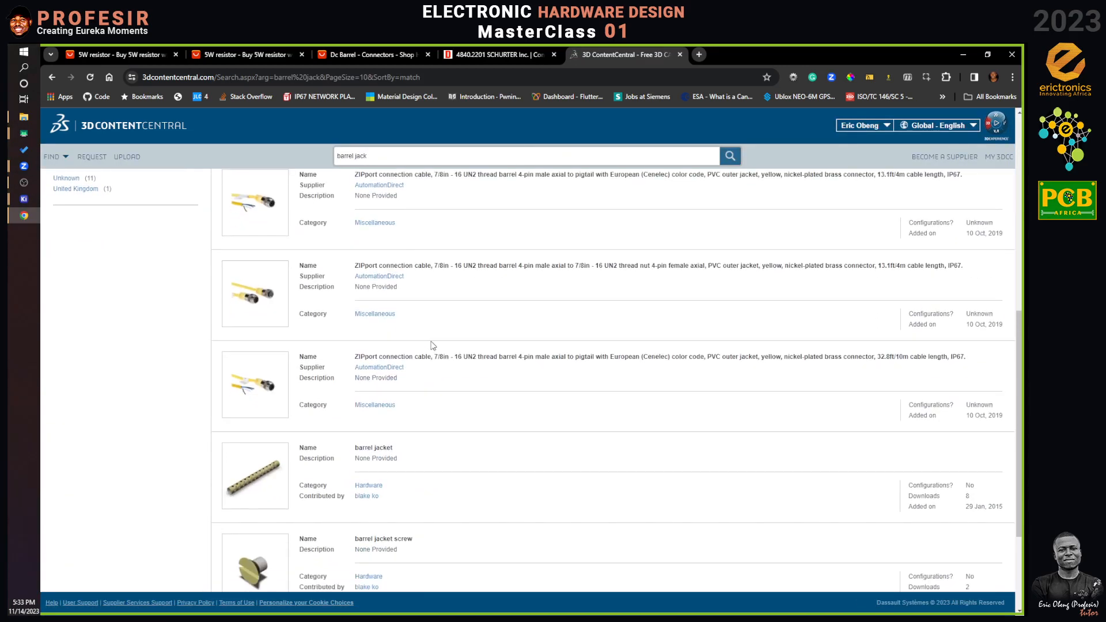
{"action": "scroll", "coordinate": [433, 346], "scroll_direction": "down", "scroll_amount": 3}
{"action": "left_click", "coordinate": [309, 584]}
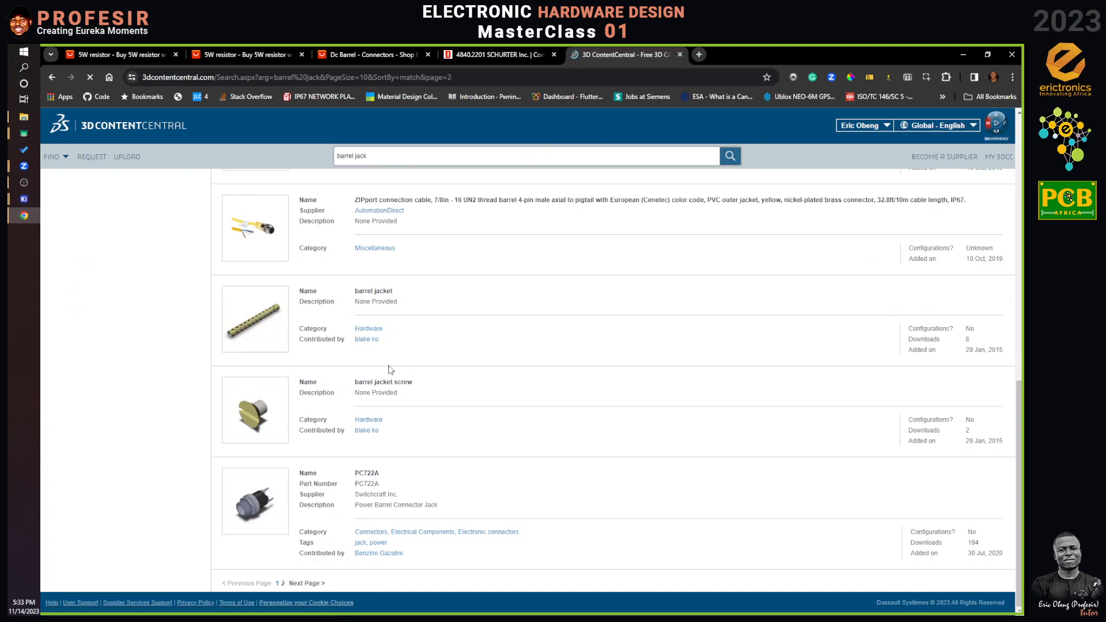
Step: Search the models for "barrel" and browse the results through to the third page
{"action": "triple_click", "coordinate": [364, 155]}
{"action": "type", "text": "barrel"}
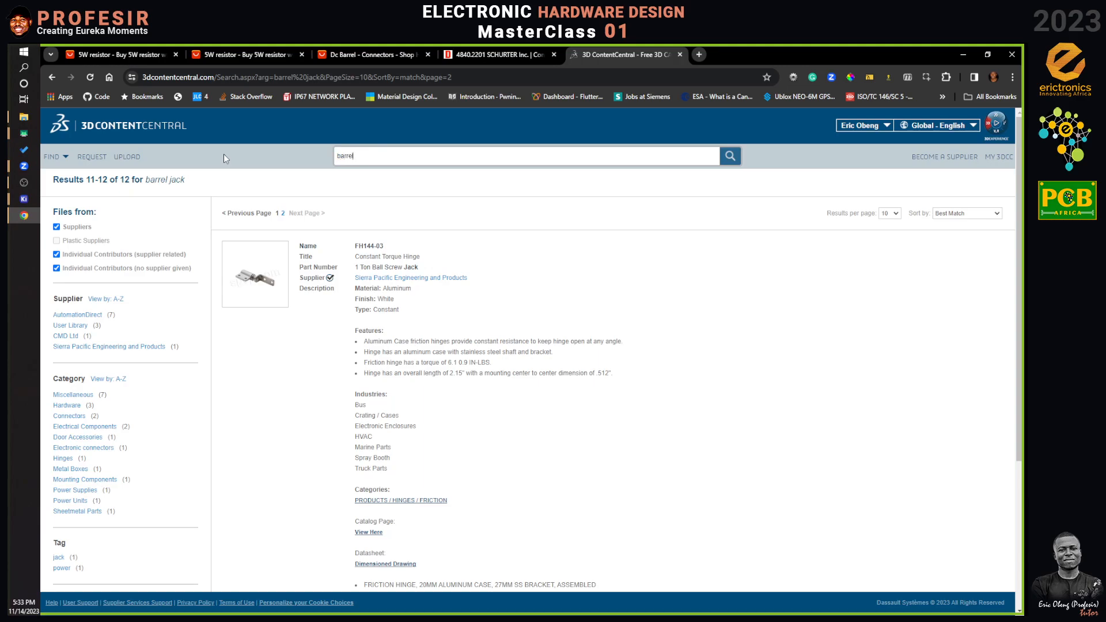
{"action": "key", "text": "Return"}
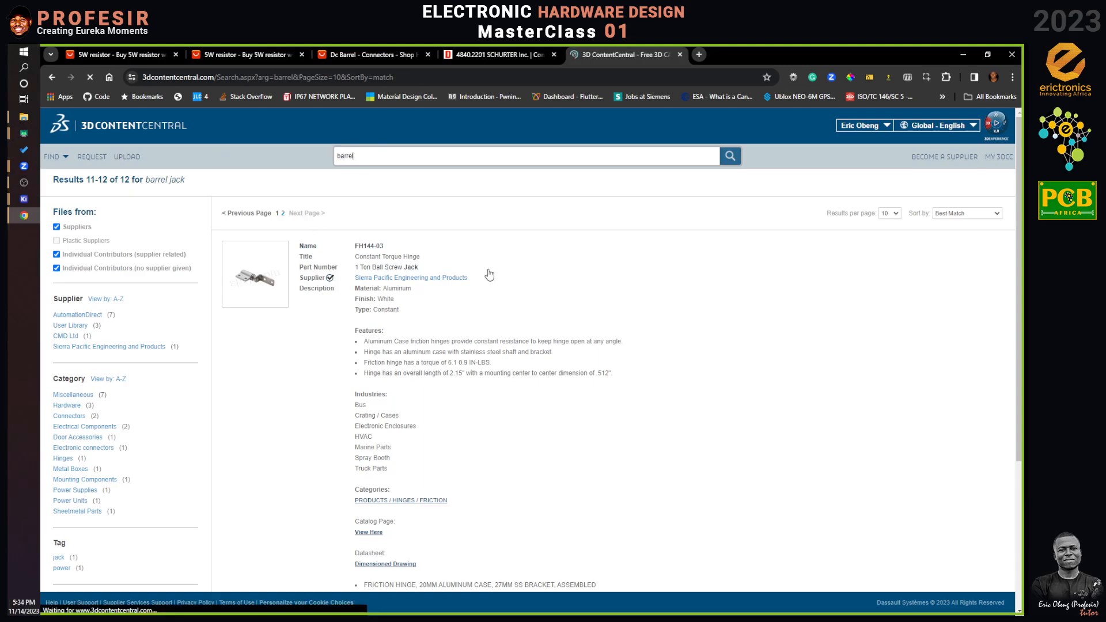
{"action": "scroll", "coordinate": [475, 363], "scroll_direction": "down", "scroll_amount": 4}
{"action": "scroll", "coordinate": [465, 386], "scroll_direction": "down", "scroll_amount": 8}
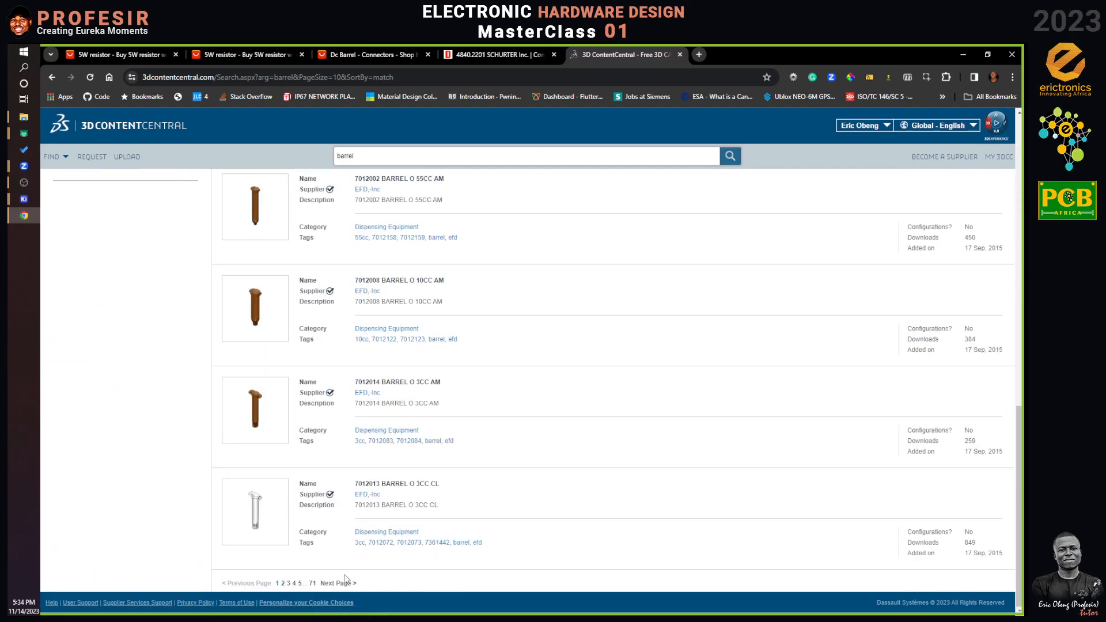
{"action": "left_click", "coordinate": [339, 583]}
{"action": "scroll", "coordinate": [340, 593], "scroll_direction": "down", "scroll_amount": 8}
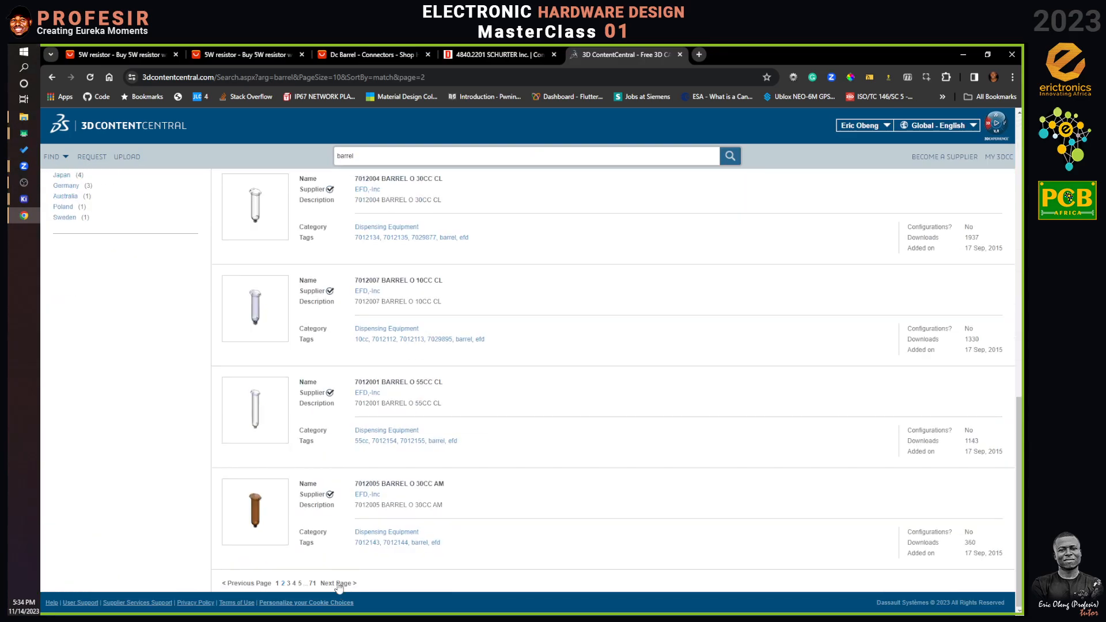
{"action": "left_click", "coordinate": [340, 584]}
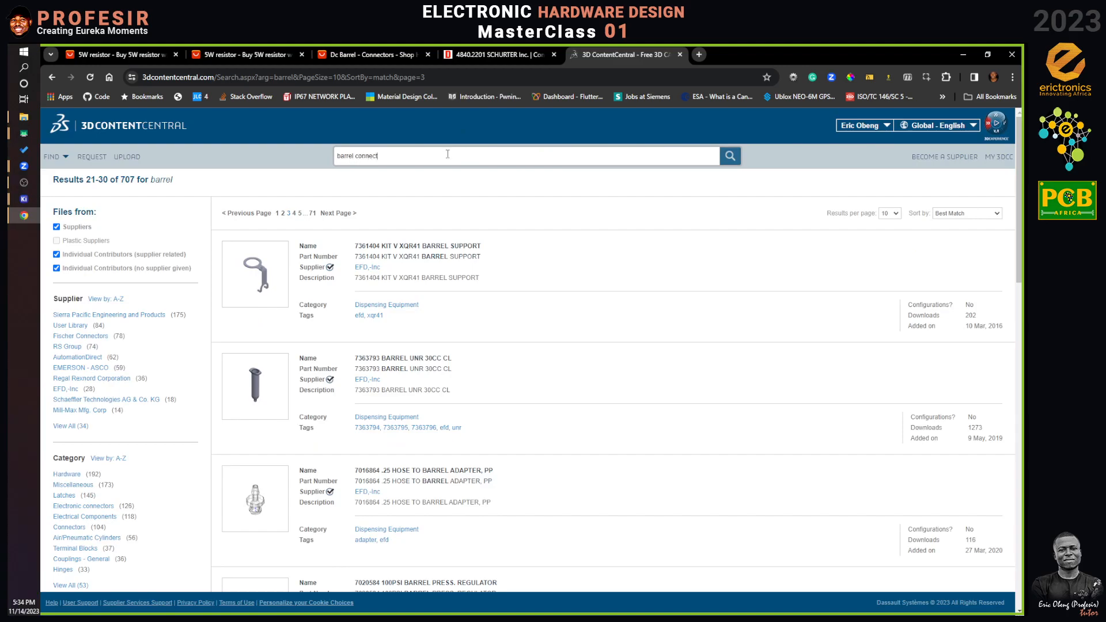
Step: Search the models for "barrel connector" and look through the results, continuing to the second page
{"action": "key", "text": "Return"}
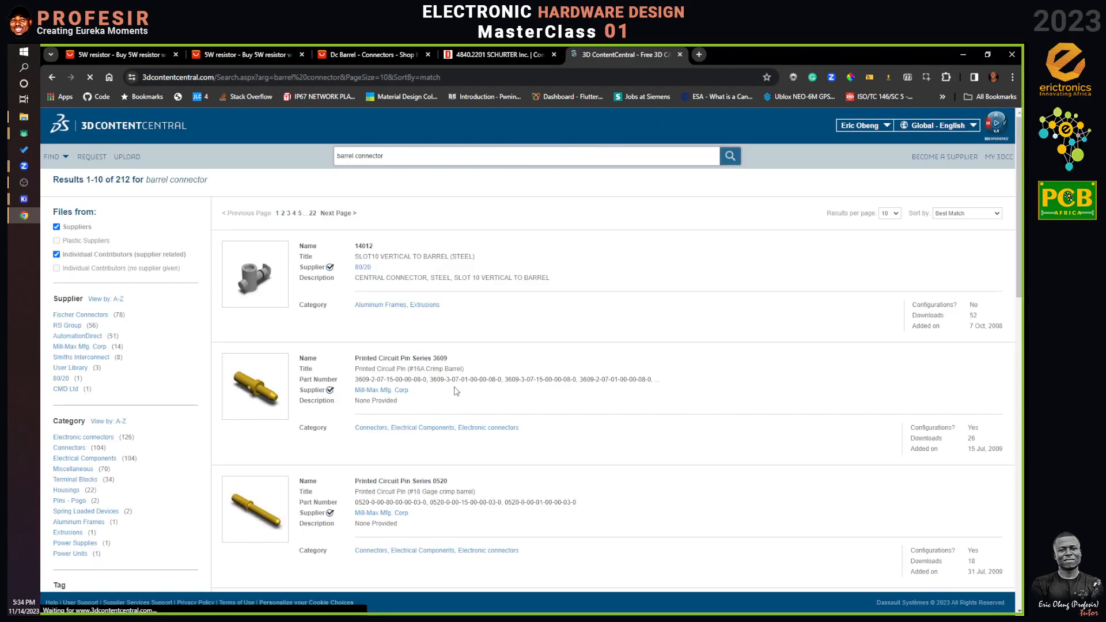
{"action": "scroll", "coordinate": [453, 367], "scroll_direction": "down", "scroll_amount": 5}
{"action": "scroll", "coordinate": [453, 367], "scroll_direction": "down", "scroll_amount": 10}
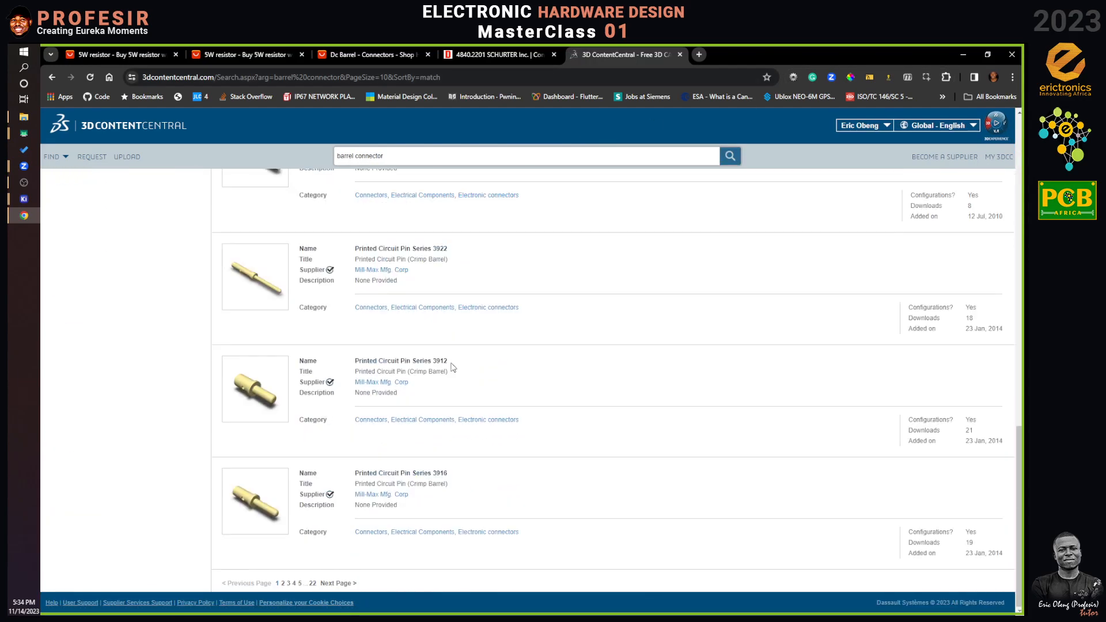
{"action": "left_click", "coordinate": [283, 584]}
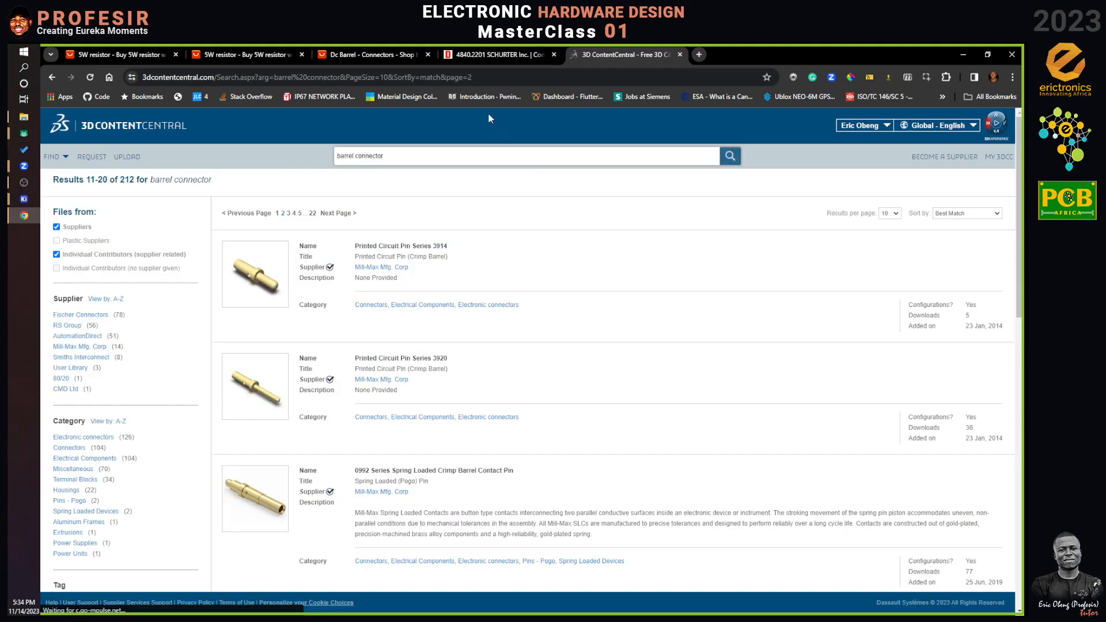
Step: Switch to the GrabCAD website and open its model Library
{"action": "left_click", "coordinate": [507, 76]}
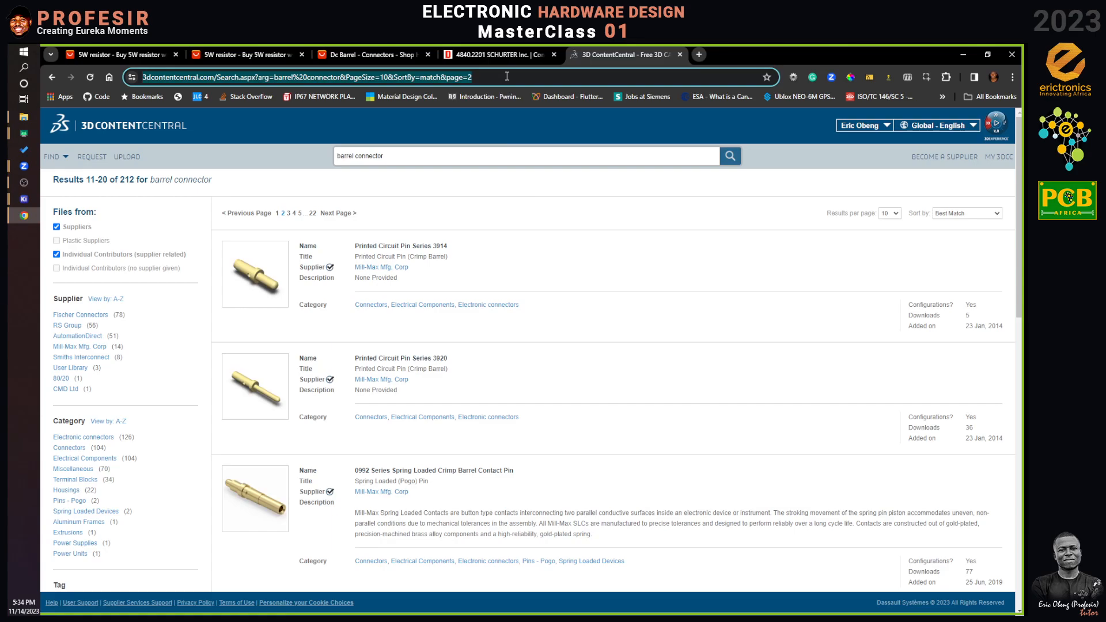
{"action": "type", "text": "grab"}
{"action": "key", "text": "Return"}
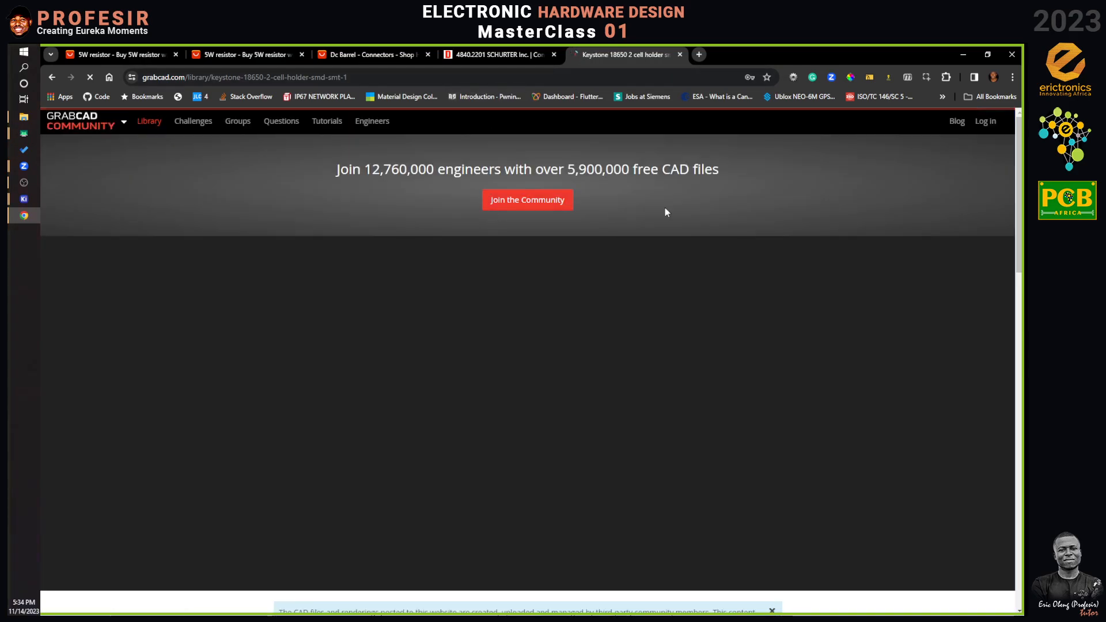
{"action": "left_click", "coordinate": [155, 120]}
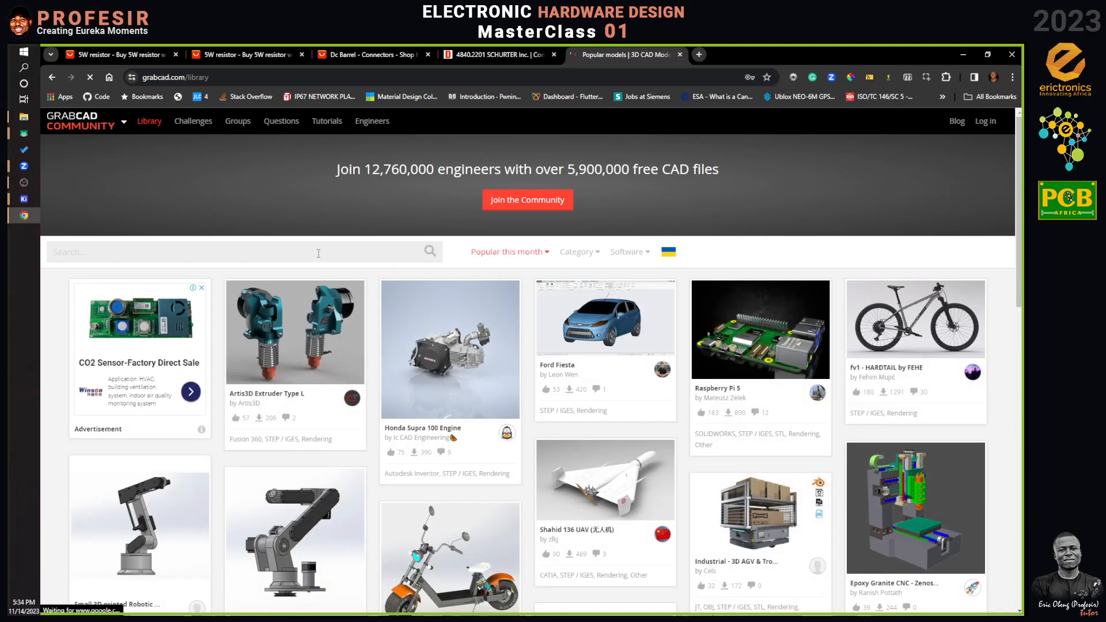
Step: Search the GrabCAD Library for "dc barrel" and open the Arduino DC Barrel Jack 2.1mm for KiCAD model
{"action": "left_click", "coordinate": [318, 253]}
{"action": "type", "text": "dc barrel"}
{"action": "key", "text": "Return"}
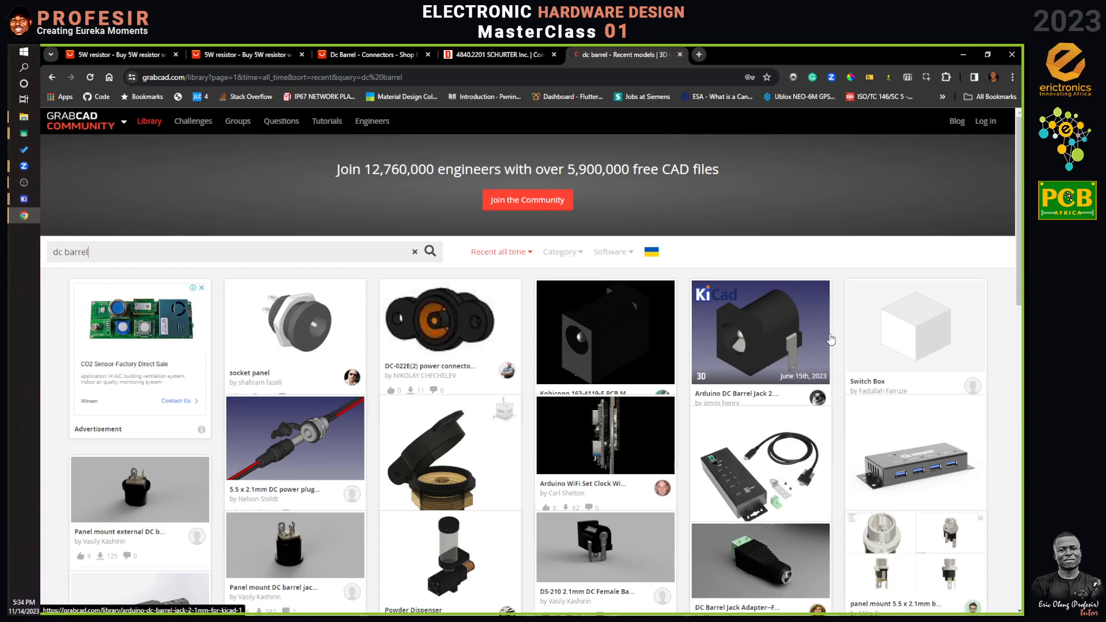
{"action": "left_click", "coordinate": [762, 335]}
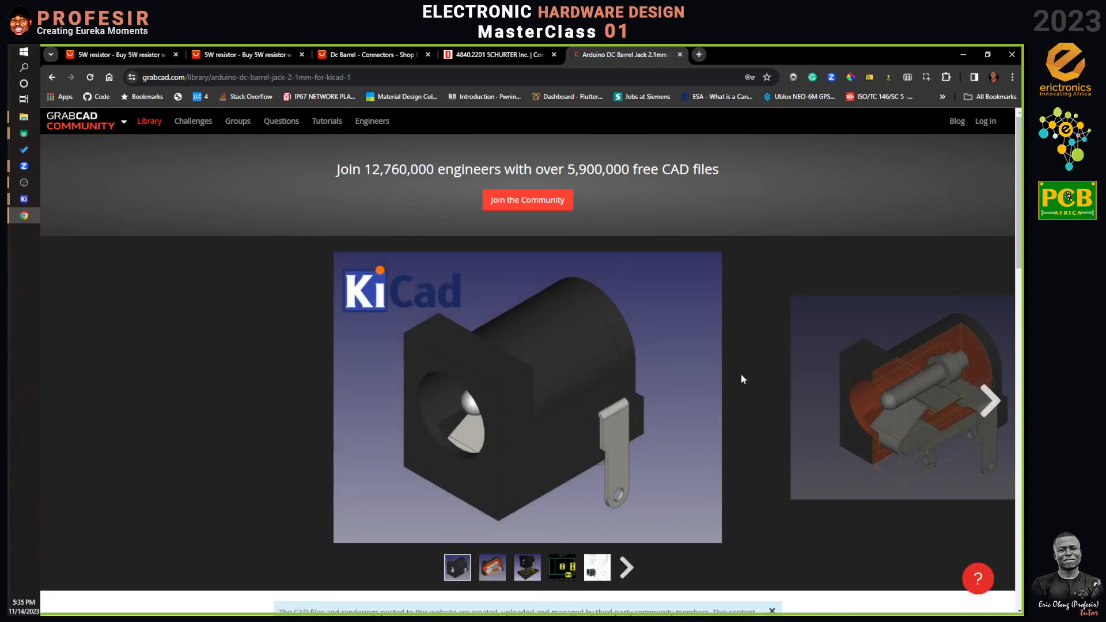
Step: Sign in to GrabCAD with the saved account credentials and view the preview image showing the jack above its PCB footprint
{"action": "left_click", "coordinate": [991, 122]}
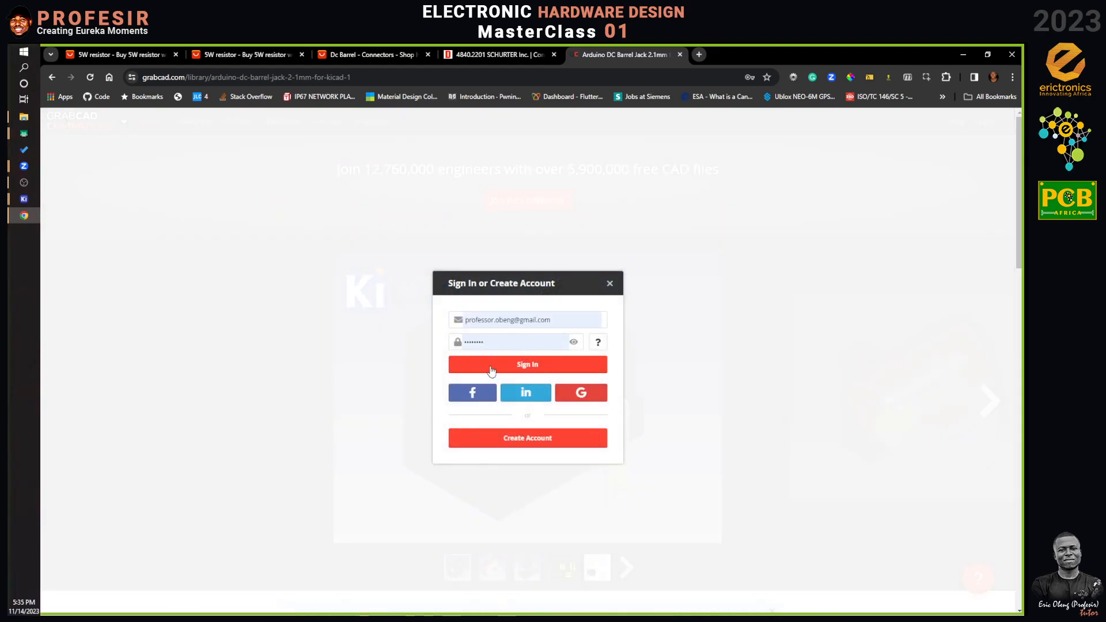
{"action": "left_click", "coordinate": [537, 365]}
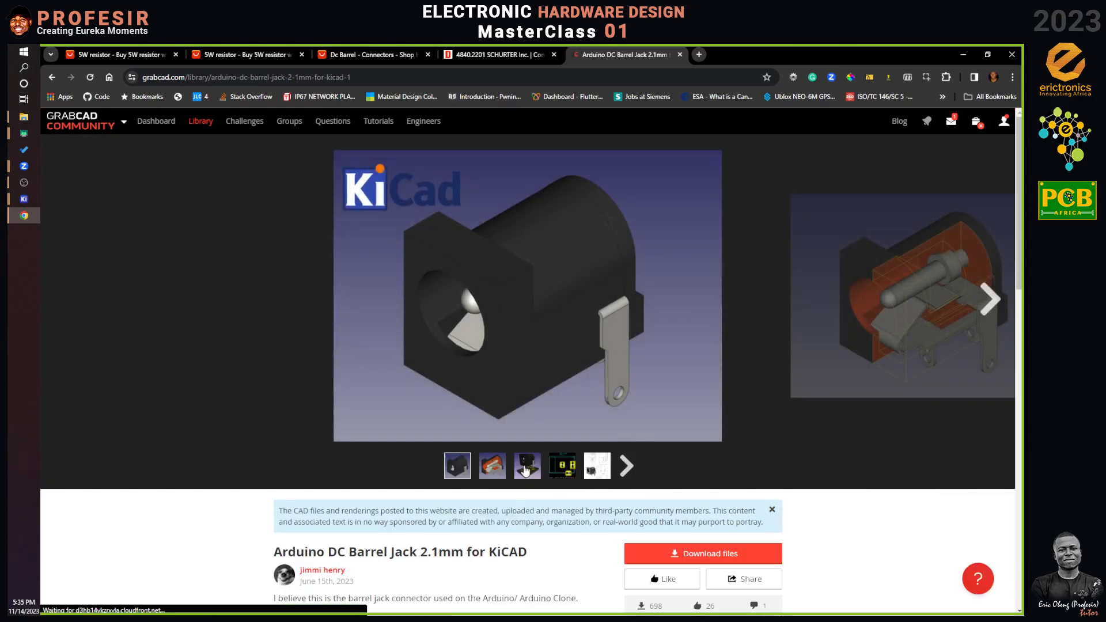
{"action": "left_click", "coordinate": [526, 470]}
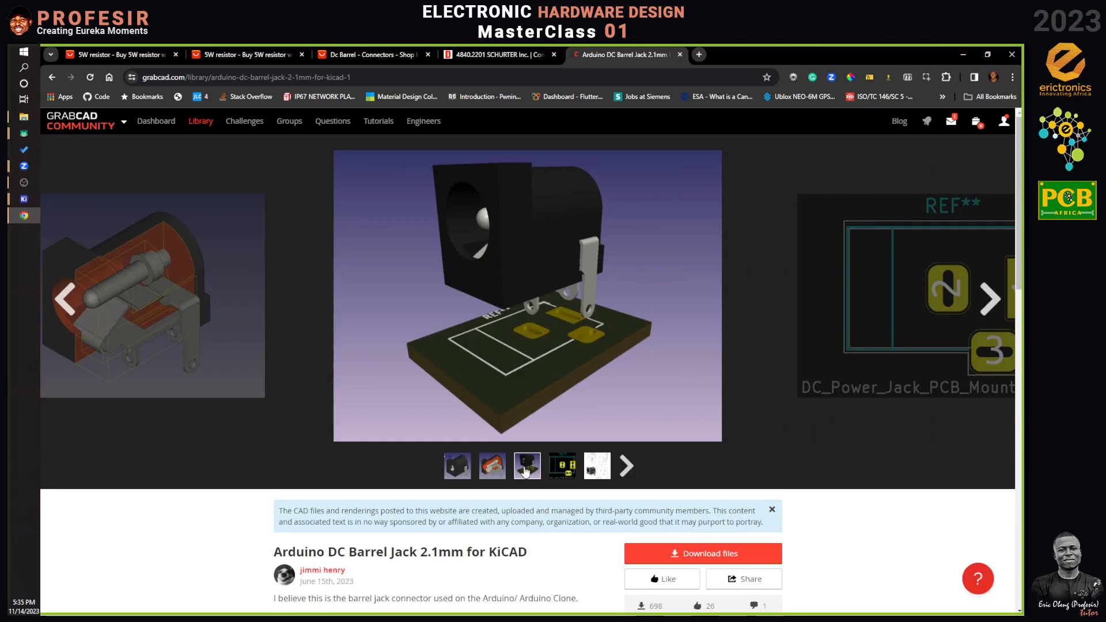
Step: Dismiss the saved-password warning and inspect the native3d and pretty folders in the barrel jack model's file list
{"action": "left_click", "coordinate": [502, 470]}
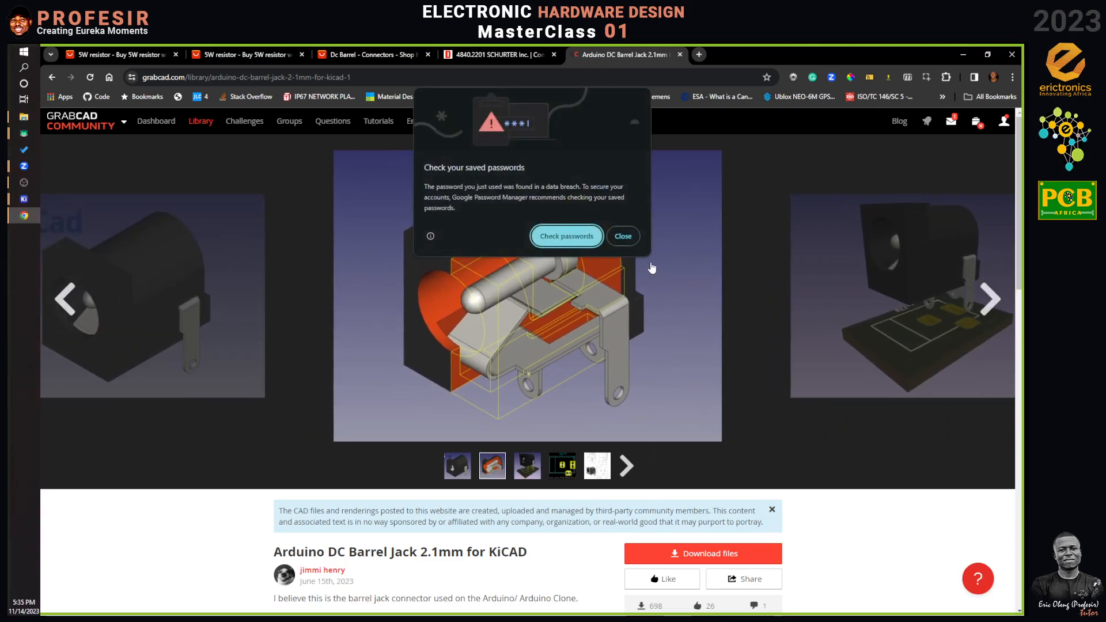
{"action": "left_click", "coordinate": [621, 236]}
{"action": "scroll", "coordinate": [351, 330], "scroll_direction": "down", "scroll_amount": 8}
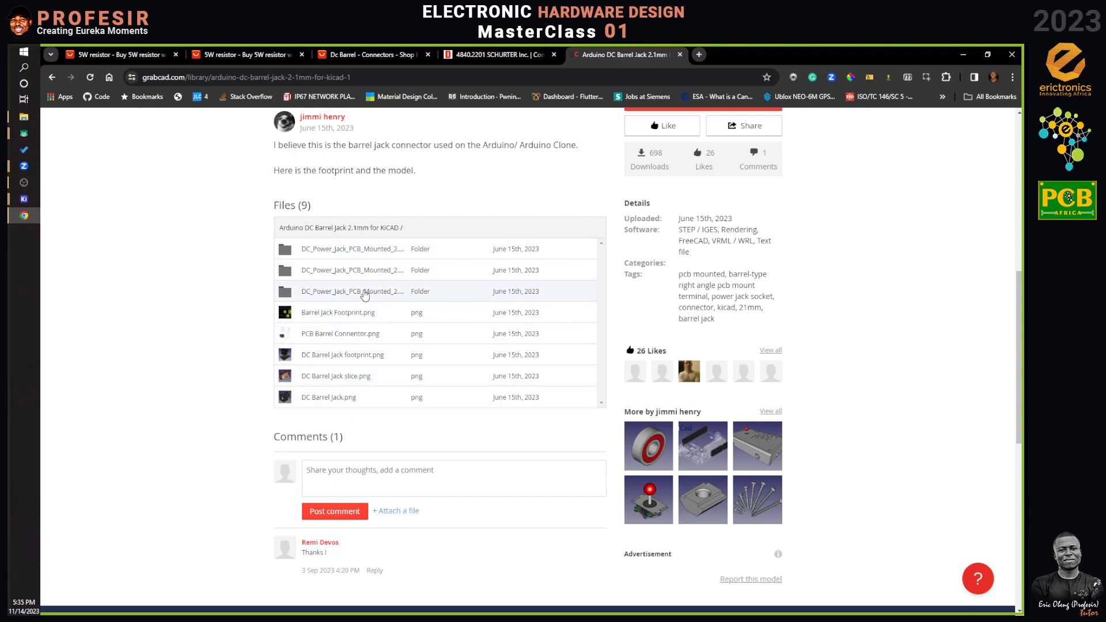
{"action": "left_click", "coordinate": [365, 293]}
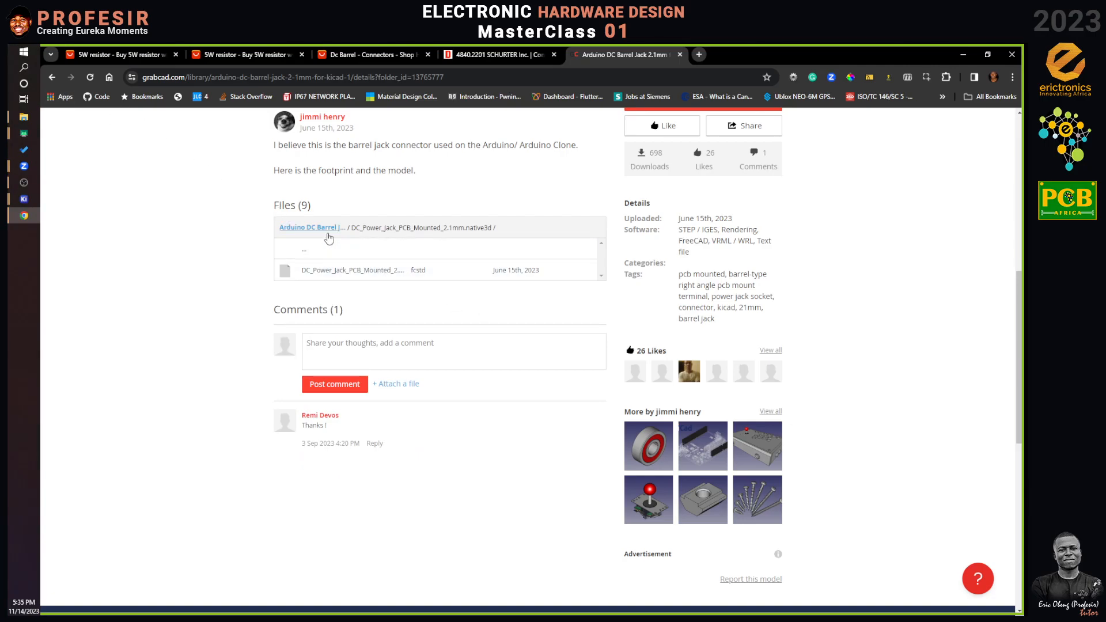
{"action": "left_click", "coordinate": [327, 228]}
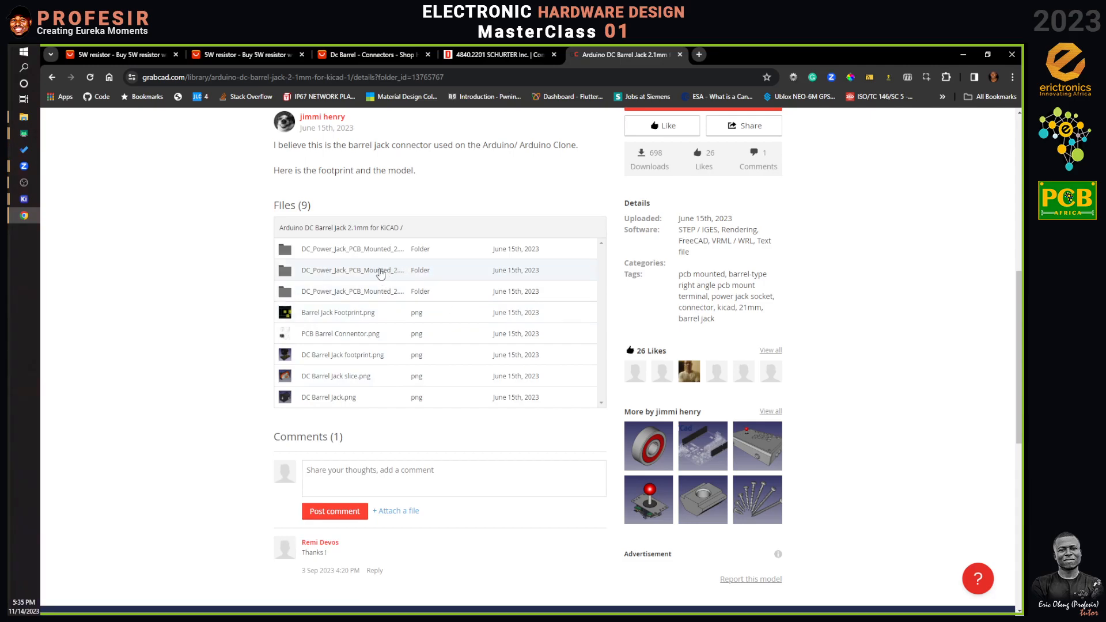
{"action": "left_click", "coordinate": [383, 277]}
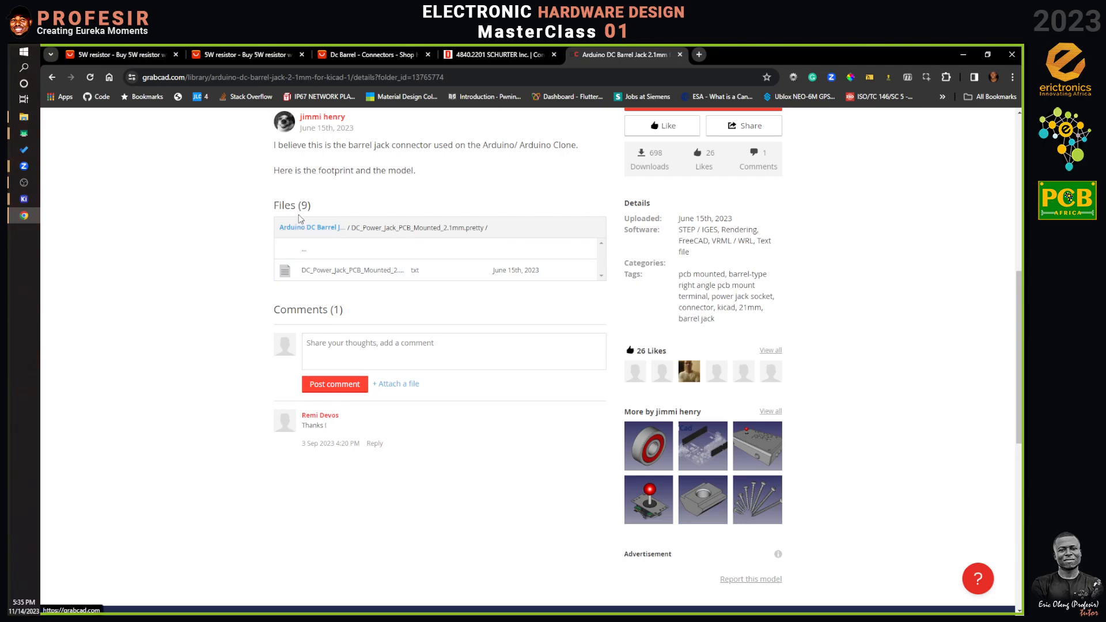
{"action": "left_click", "coordinate": [309, 228]}
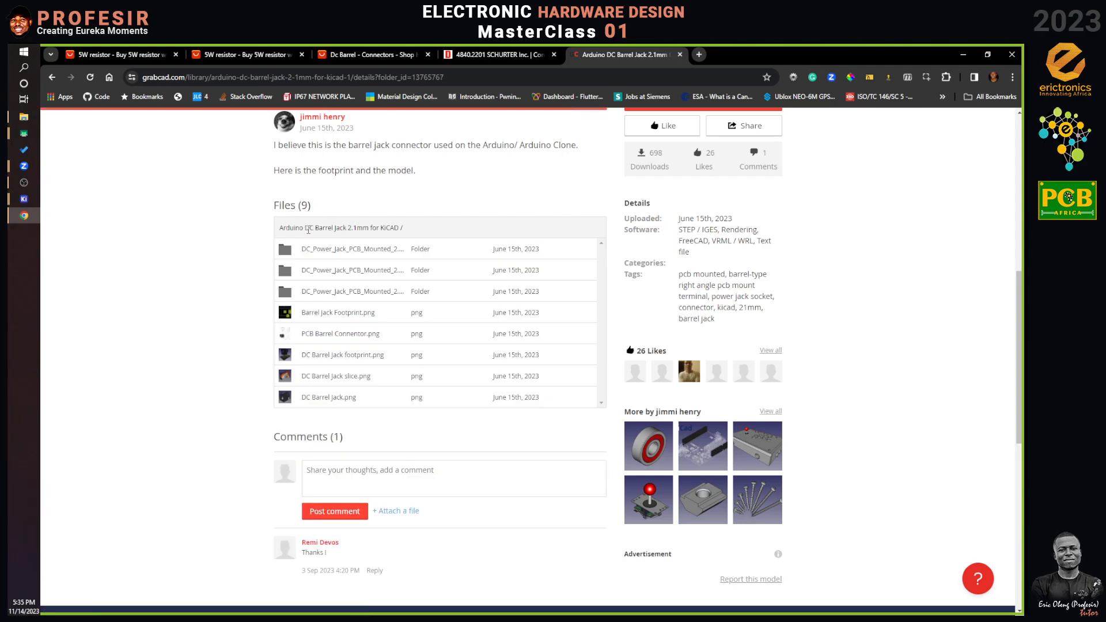
Step: Load DC_Power_Jack_PCB_Mounted_2.1mm.step in the 3D viewer and rotate it to examine the jack's underside and pins
{"action": "scroll", "coordinate": [713, 323], "scroll_direction": "up", "scroll_amount": 8}
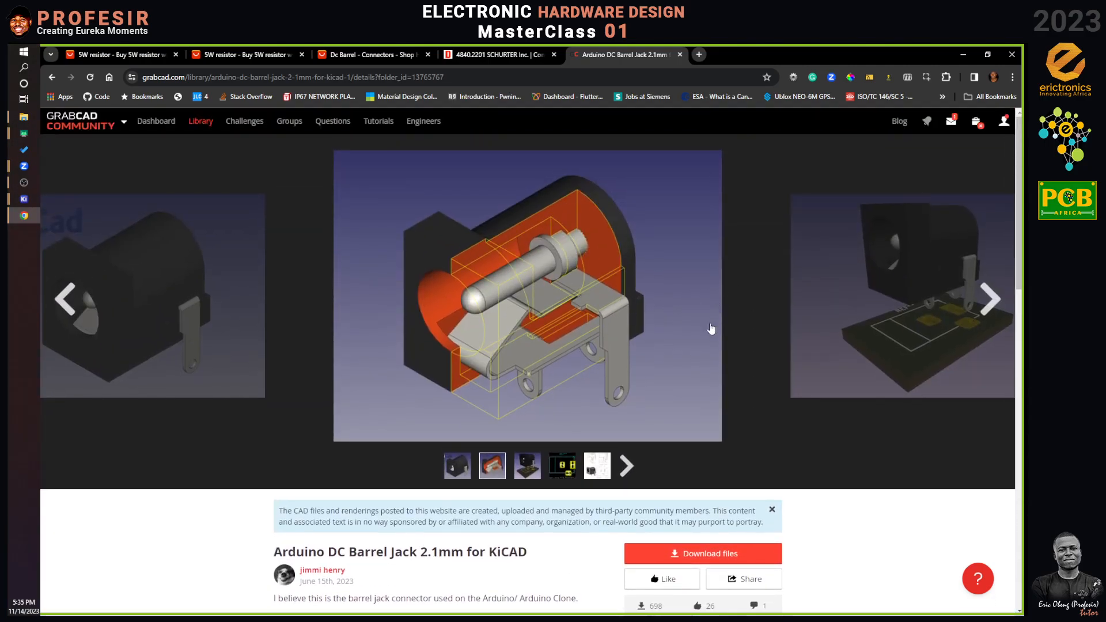
{"action": "left_click", "coordinate": [605, 472]}
{"action": "left_click", "coordinate": [626, 466]}
{"action": "left_click", "coordinate": [577, 469]}
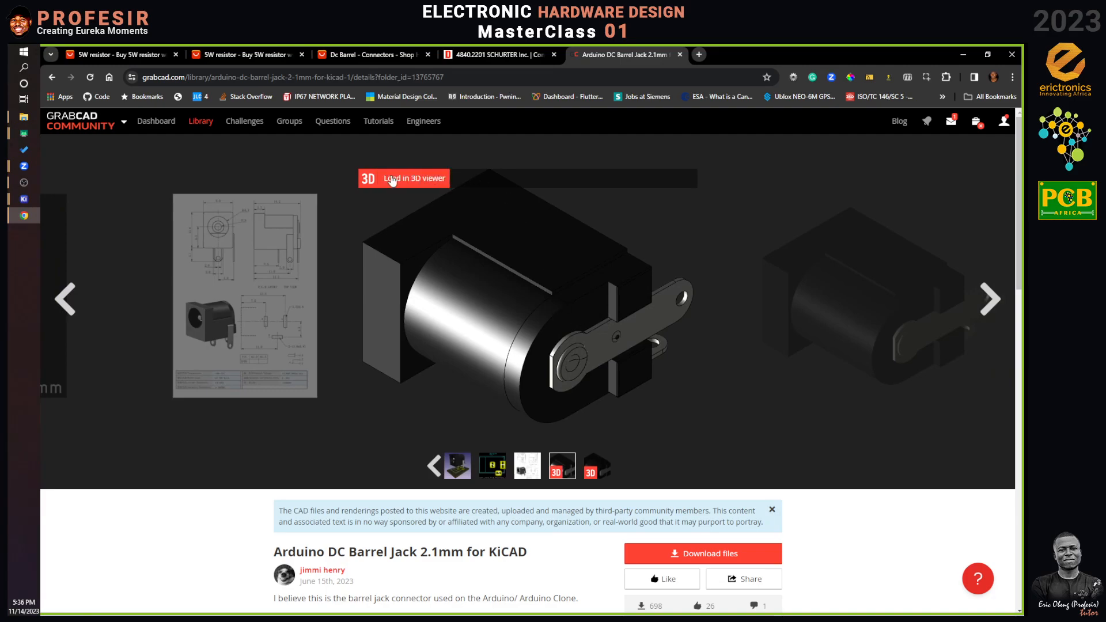
{"action": "left_click", "coordinate": [395, 180]}
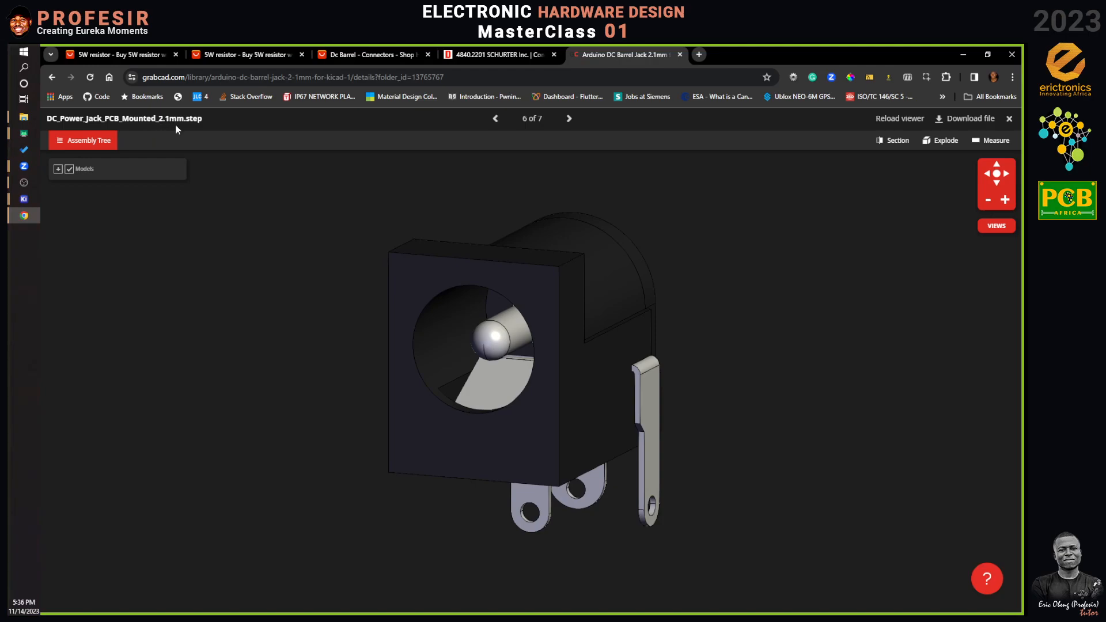
{"action": "left_click_drag", "start_coordinate": [415, 230], "coordinate": [575, 263]}
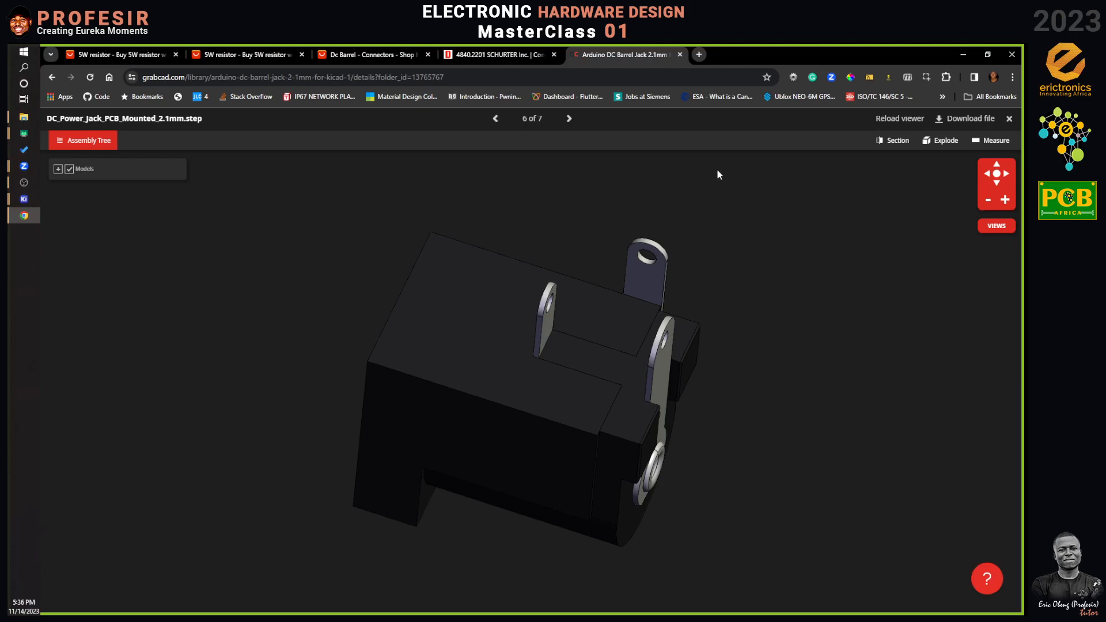
Step: Start downloading the jack's STEP file and choose Documents\KiCad\HelloWorld as the save location
{"action": "left_click", "coordinate": [966, 130]}
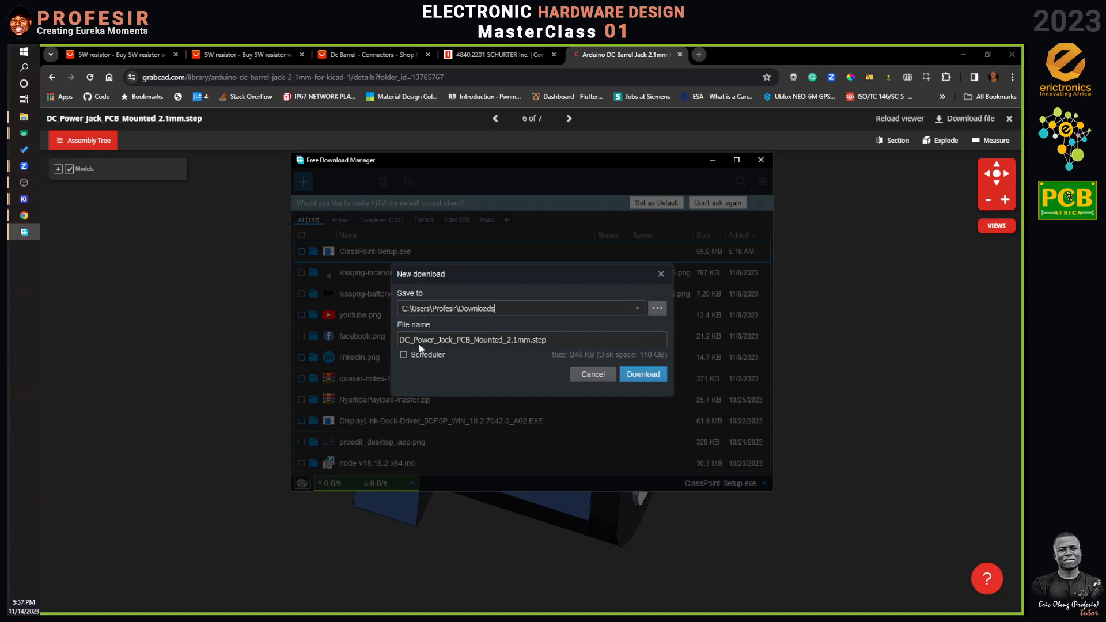
{"action": "left_click", "coordinate": [658, 310]}
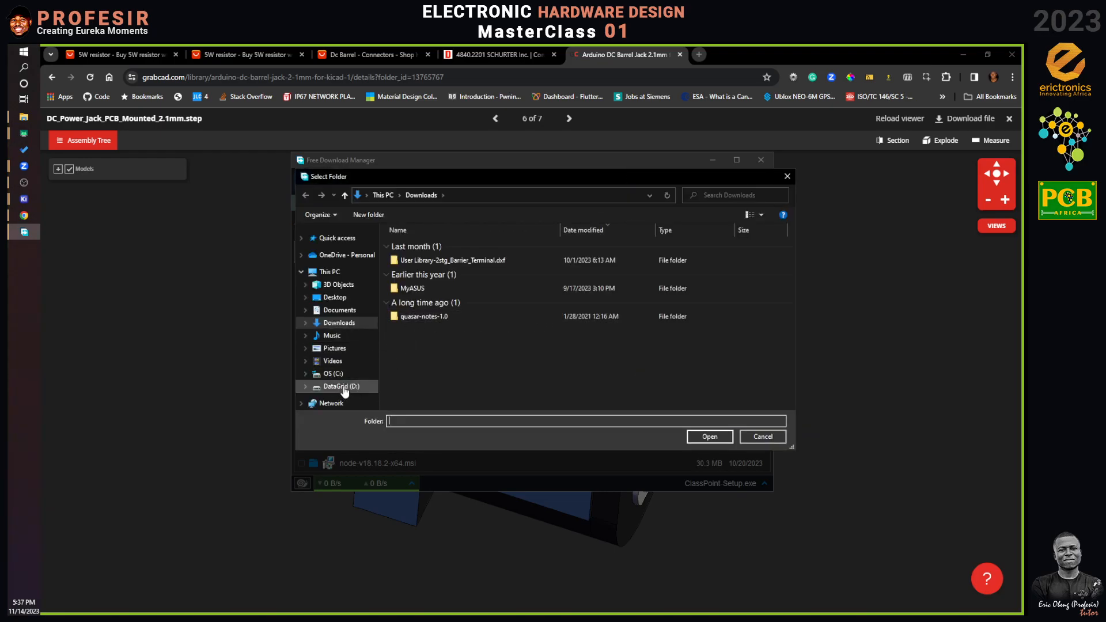
{"action": "left_click", "coordinate": [340, 310]}
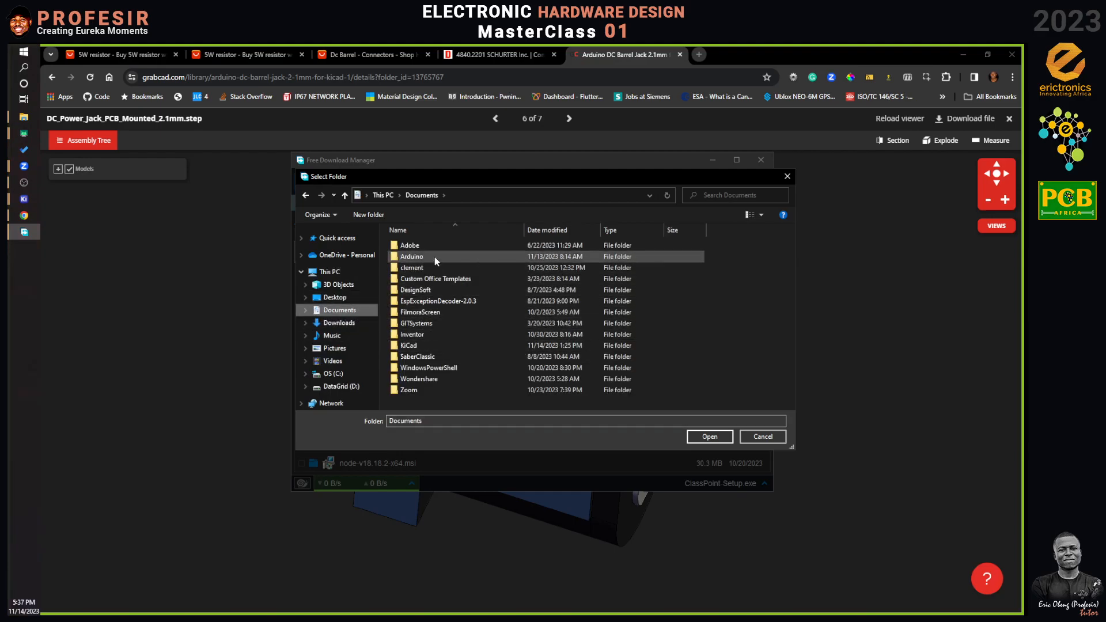
{"action": "left_click", "coordinate": [420, 345]}
{"action": "double_click", "coordinate": [419, 345]}
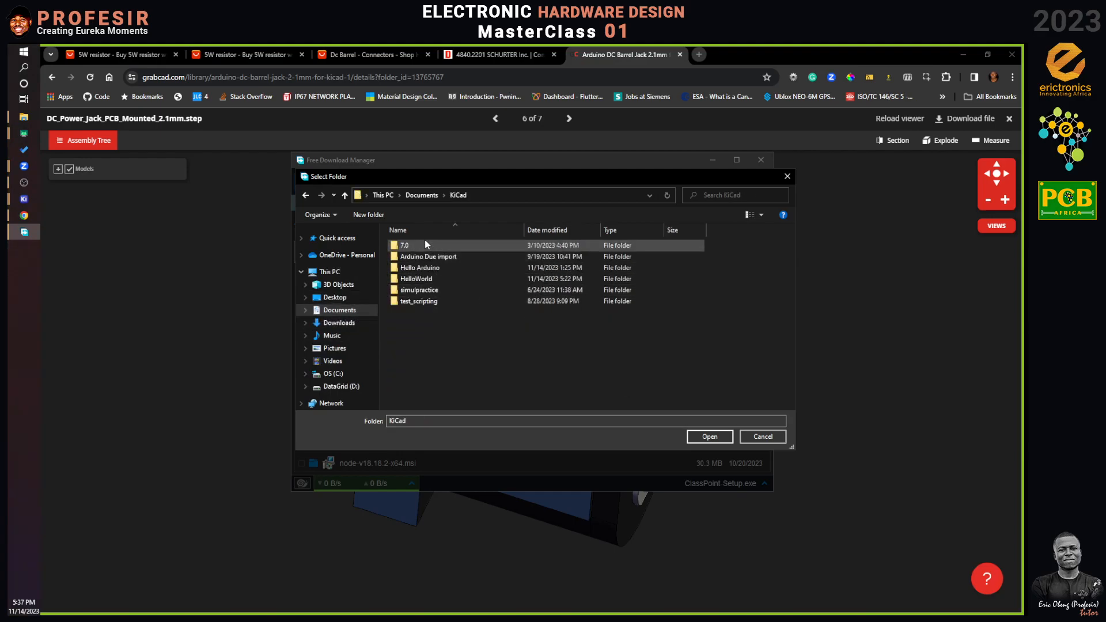
{"action": "left_click", "coordinate": [424, 281]}
{"action": "double_click", "coordinate": [424, 280]}
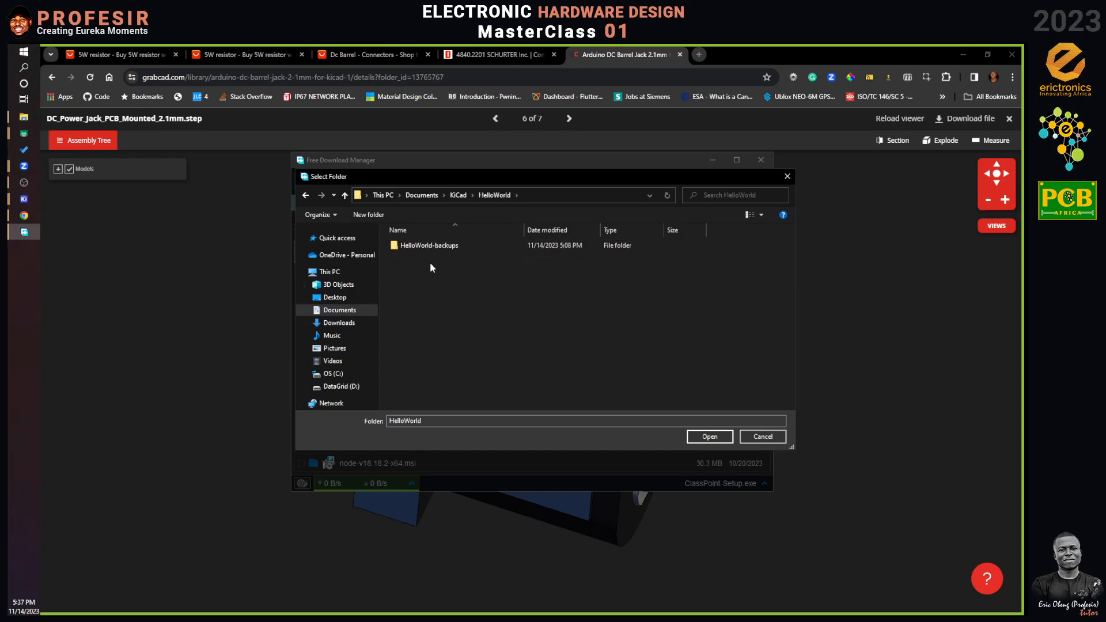
Step: Create a folder named 3D Models inside HelloWorld and confirm the download's save folder
{"action": "left_click", "coordinate": [368, 214]}
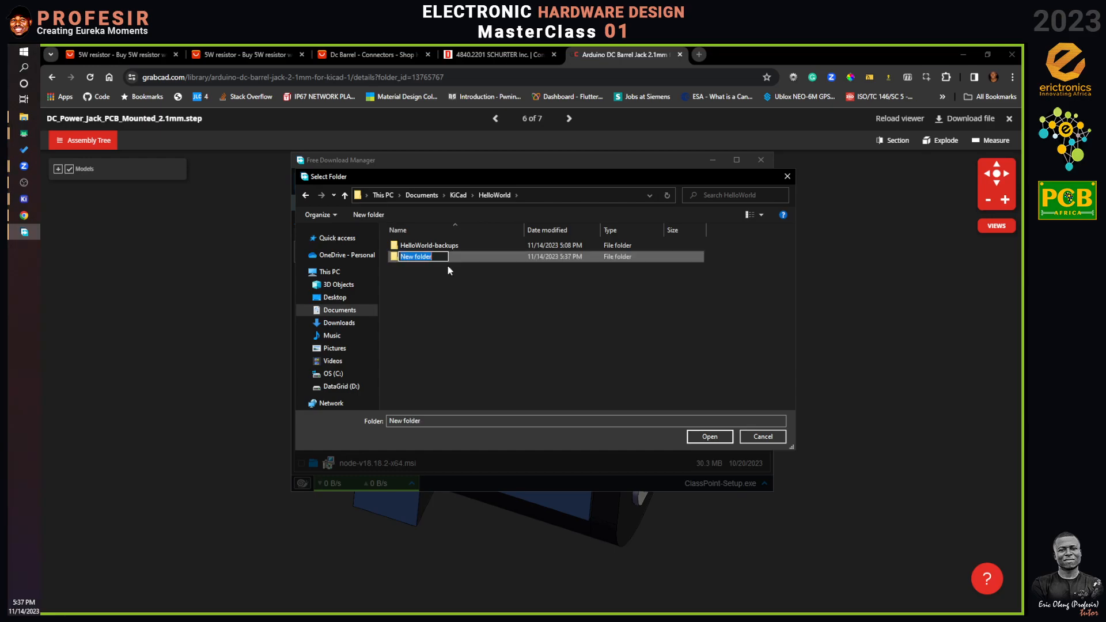
{"action": "type", "text": "3D Models"}
{"action": "left_click", "coordinate": [710, 437]}
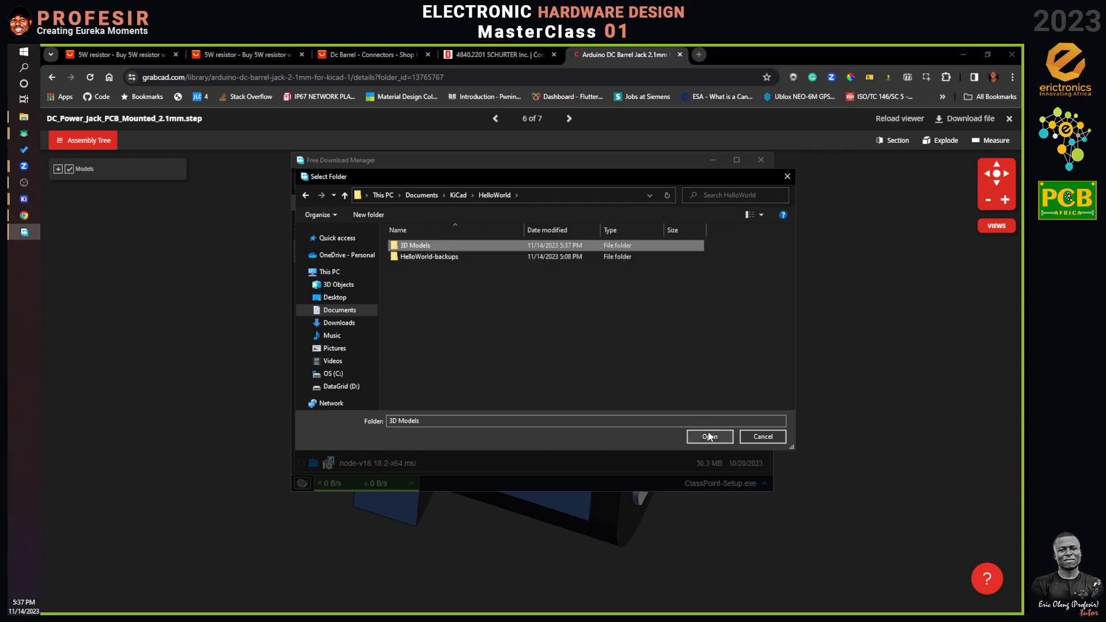
{"action": "left_click", "coordinate": [709, 436]}
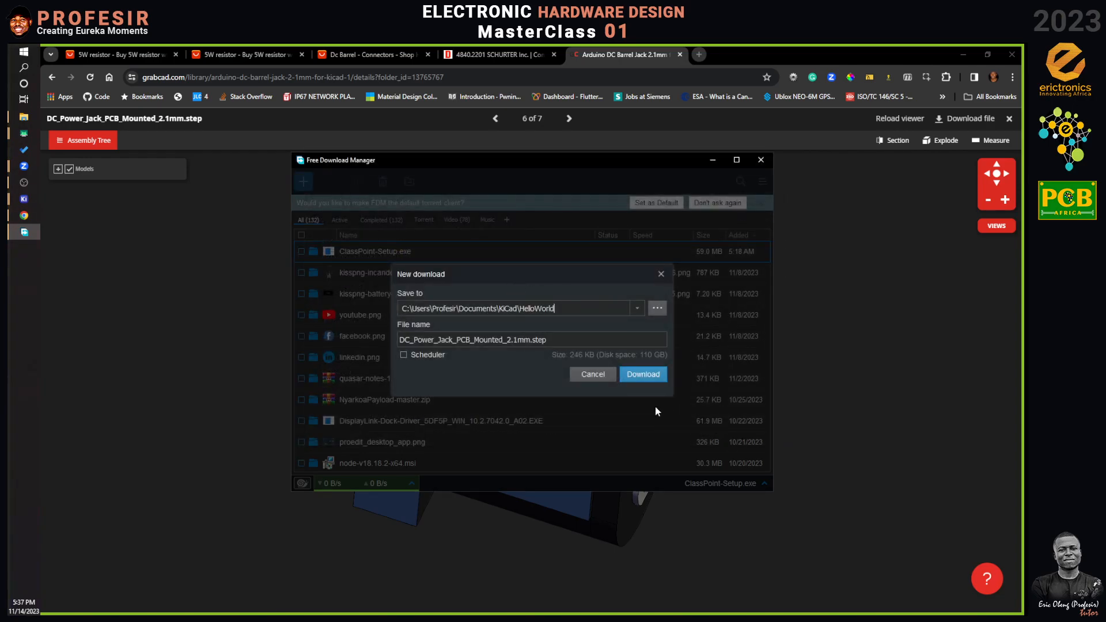
Step: Download DC_Power_Jack_PCB_Mounted_2.1mm.step, then close the download manager and the browser
{"action": "left_click", "coordinate": [649, 386]}
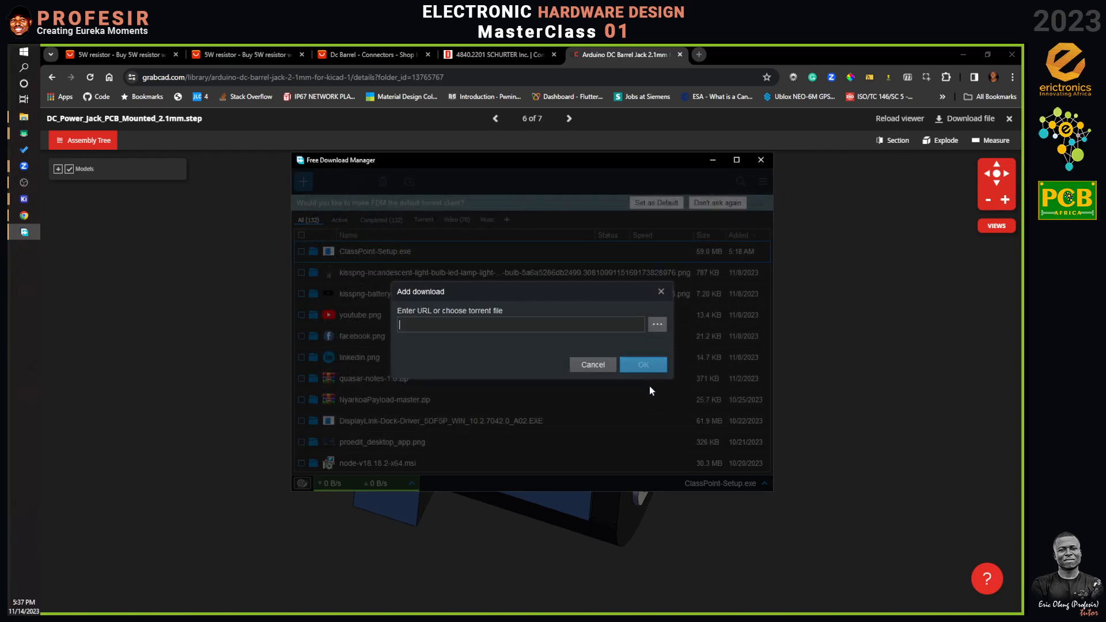
{"action": "left_click", "coordinate": [660, 288]}
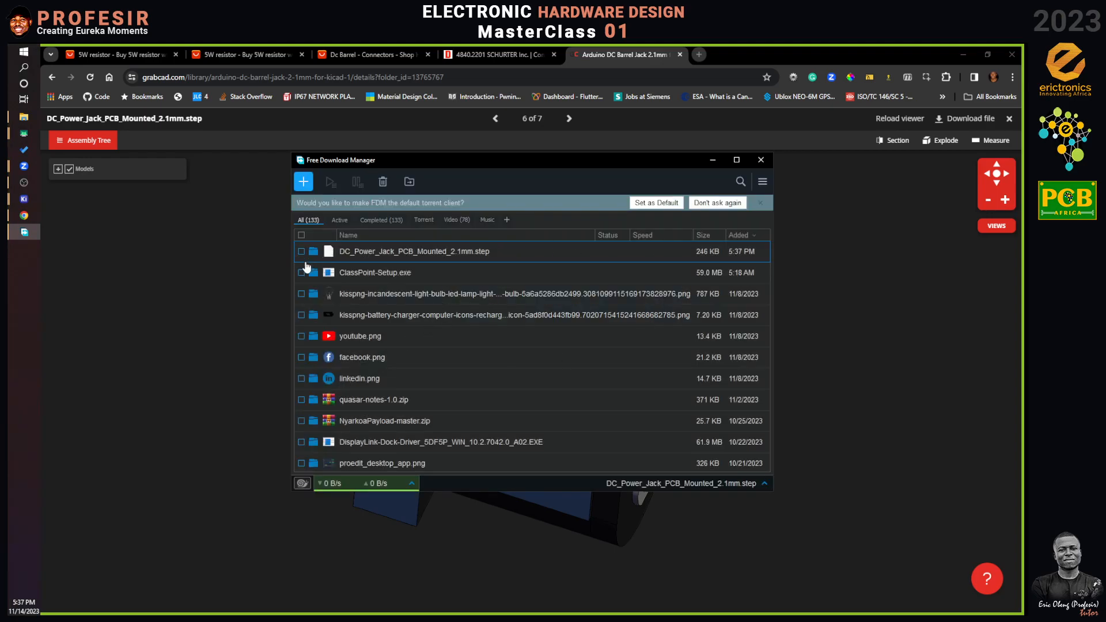
{"action": "left_click", "coordinate": [761, 160]}
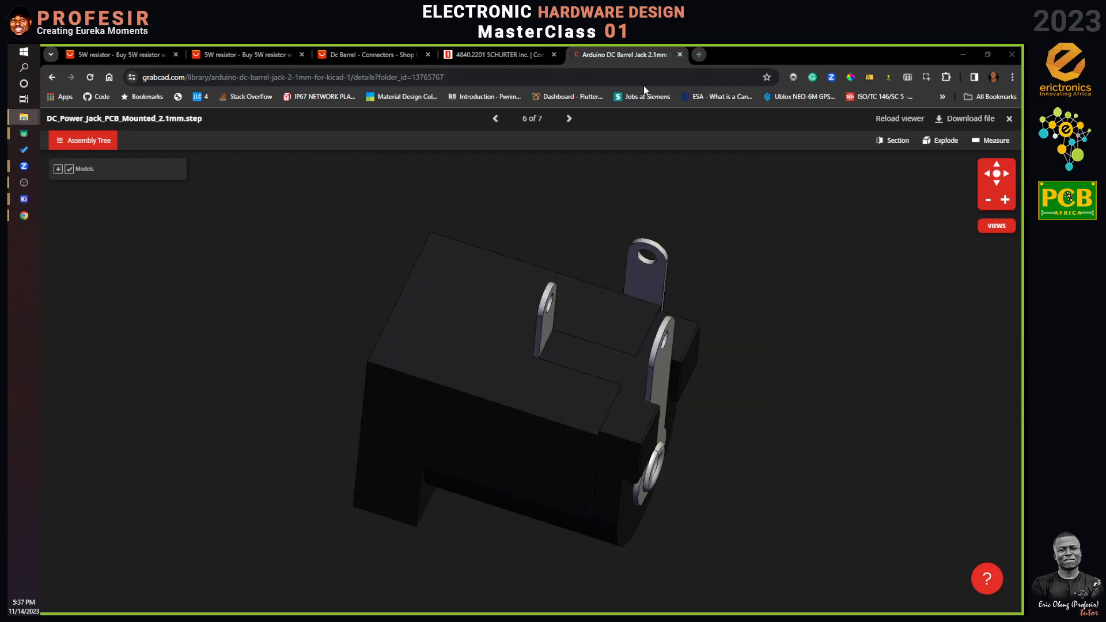
{"action": "left_click", "coordinate": [1012, 56]}
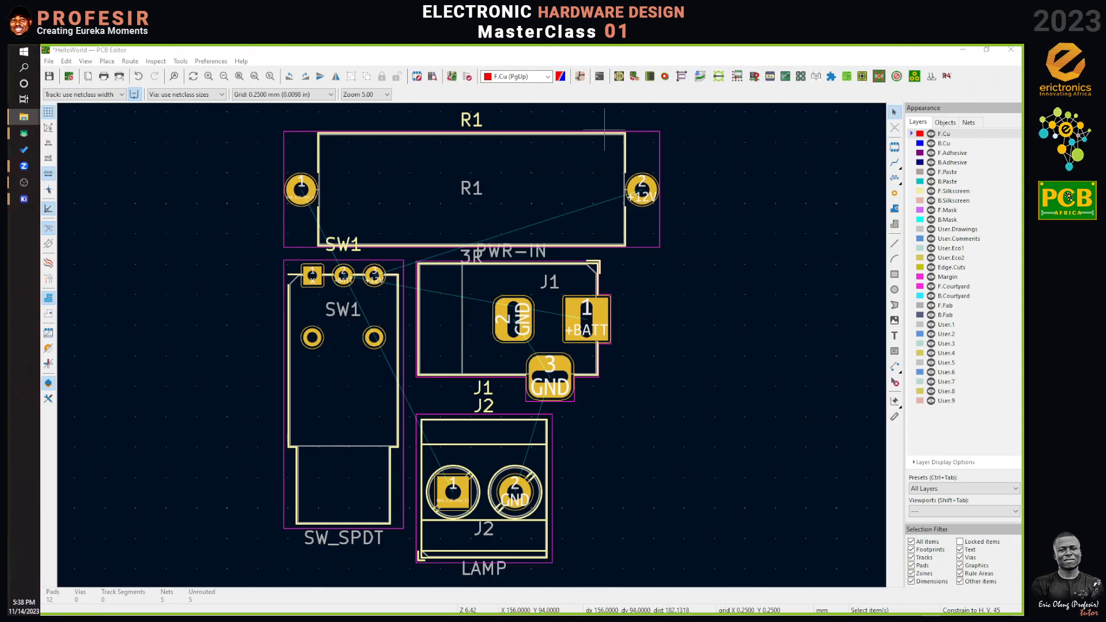
Step: In File Explorer, check the 3D Models folder and move the jack's STEP file from HelloWorld into it, then close the window
{"action": "left_click_drag", "start_coordinate": [457, 0], "coordinate": [604, 145]}
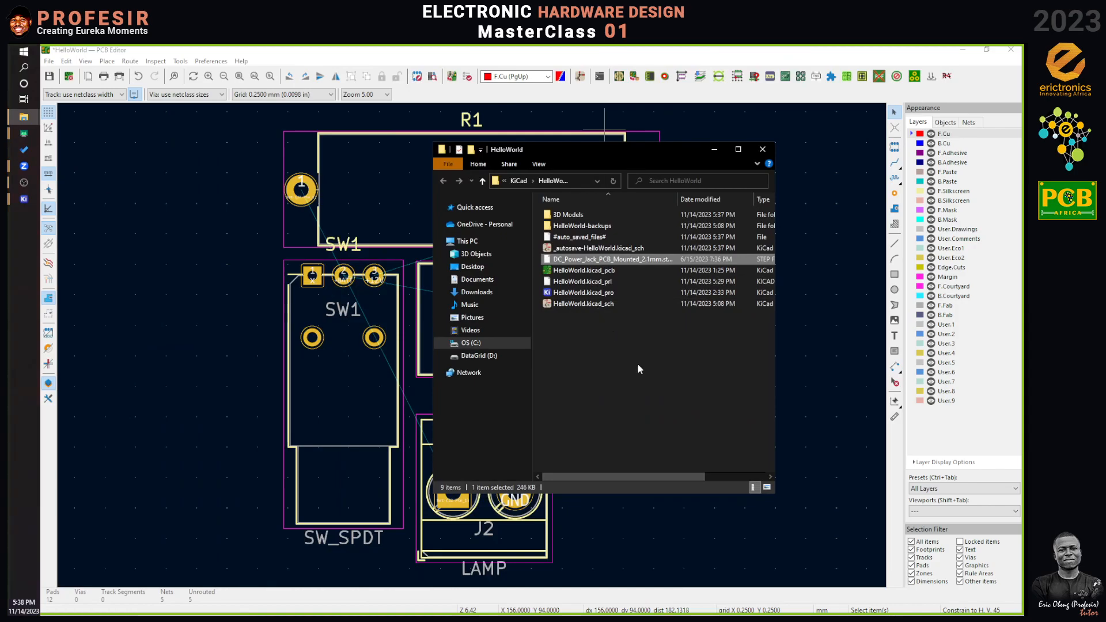
{"action": "left_click_drag", "start_coordinate": [602, 340], "coordinate": [594, 268]}
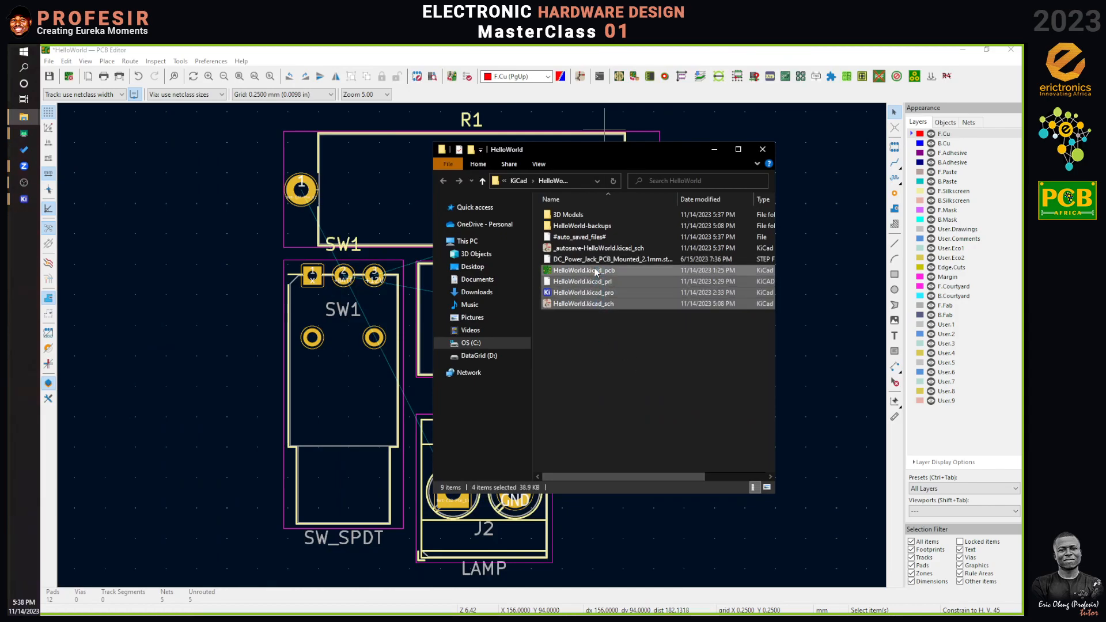
{"action": "left_click", "coordinate": [566, 217]}
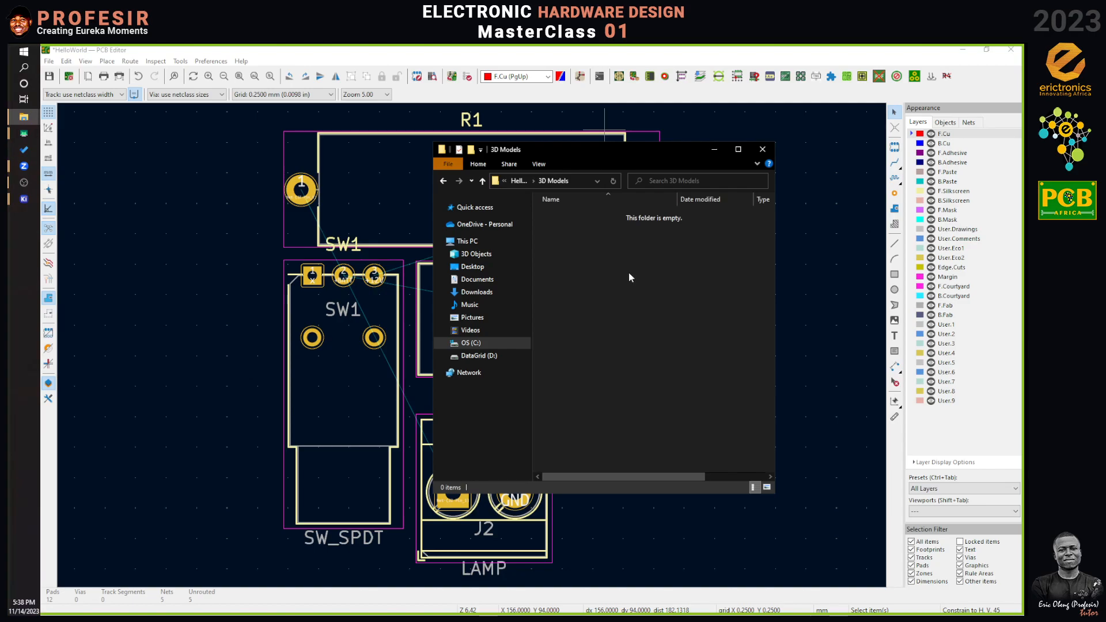
{"action": "left_click", "coordinate": [443, 181]}
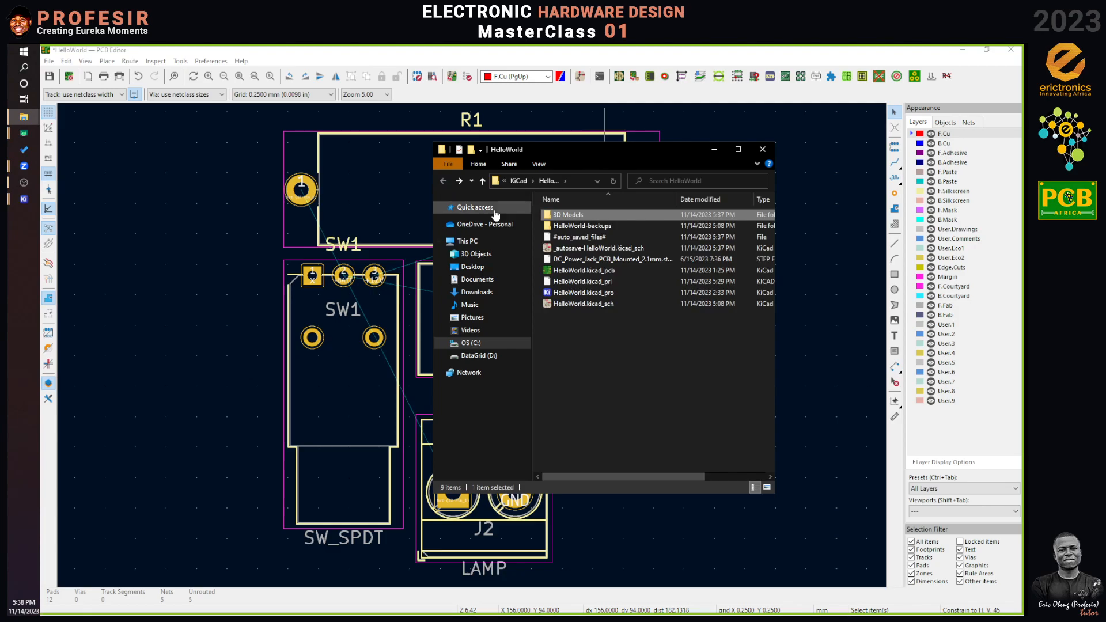
{"action": "left_click", "coordinate": [633, 259]}
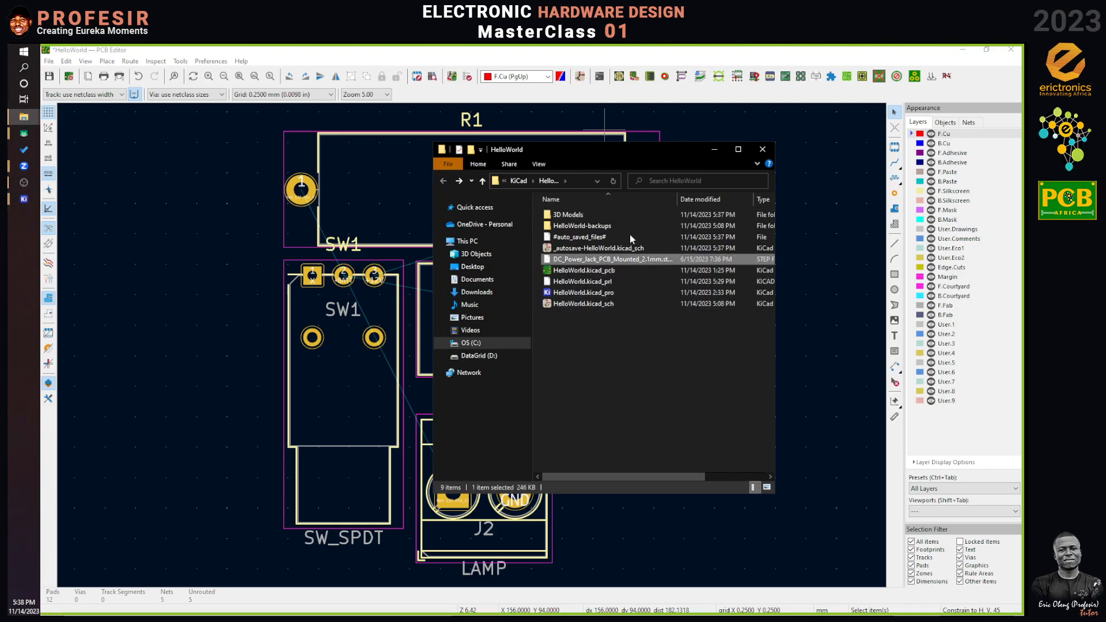
{"action": "left_click_drag", "start_coordinate": [598, 217], "coordinate": [585, 215]}
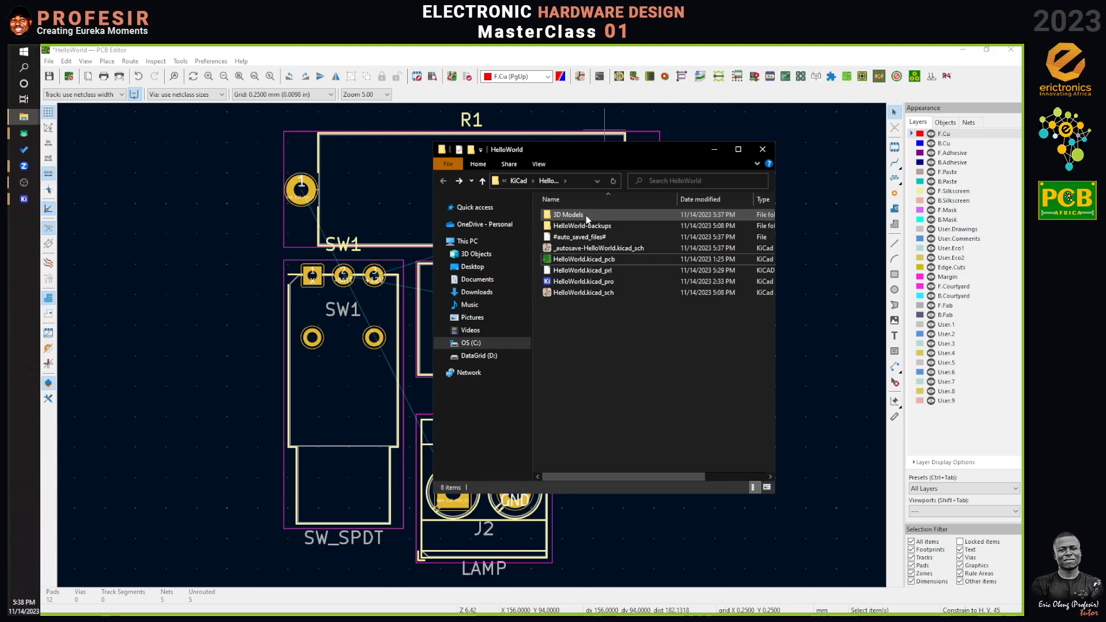
{"action": "left_click", "coordinate": [763, 150]}
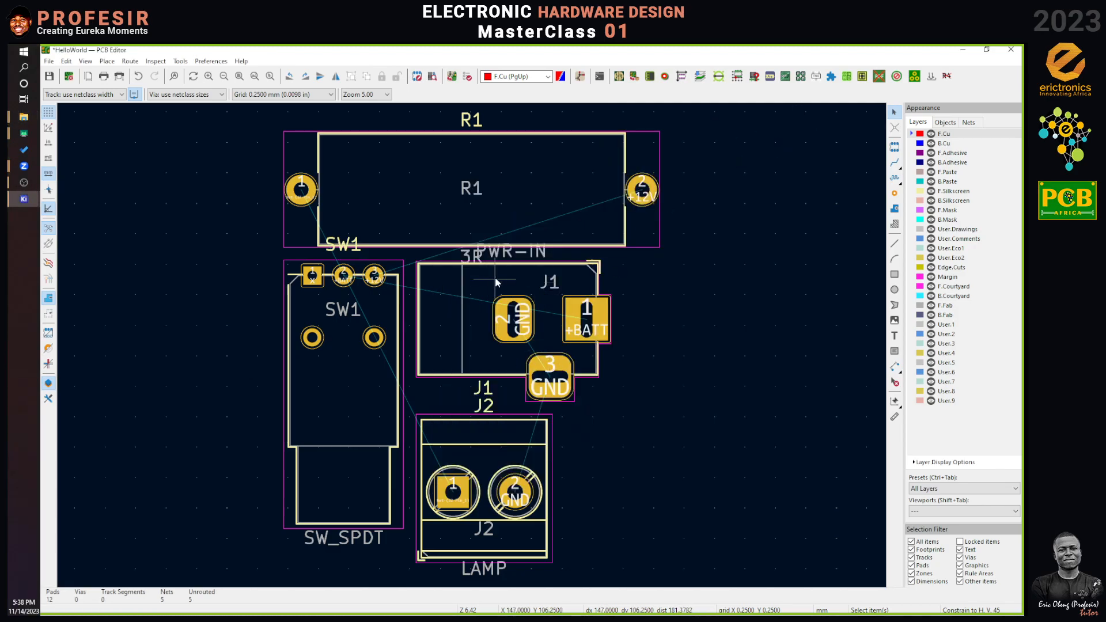
Step: Remove the assigned BarrelJack_Horizontal.wrl 3D model from the J1 barrel jack in its footprint properties
{"action": "left_click", "coordinate": [556, 343]}
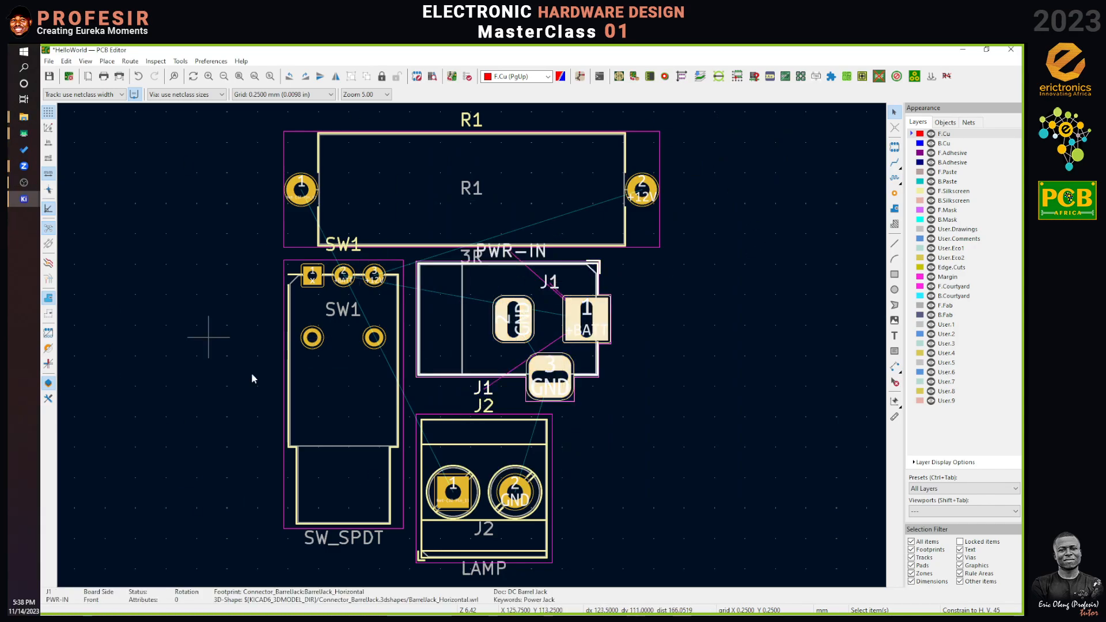
{"action": "right_click", "coordinate": [479, 275]}
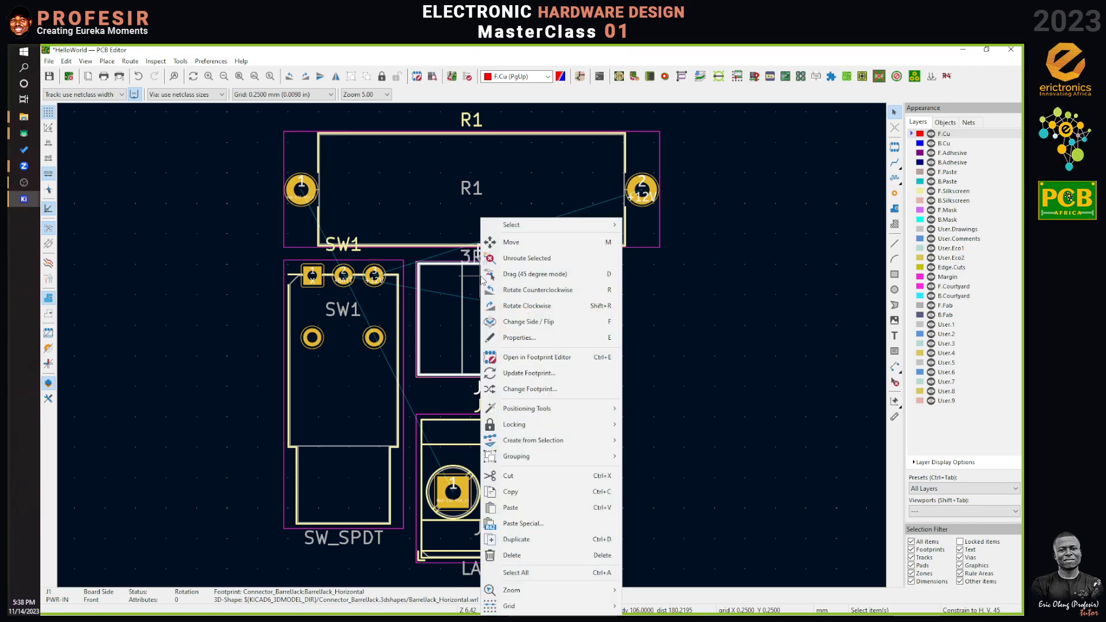
{"action": "left_click", "coordinate": [566, 341]}
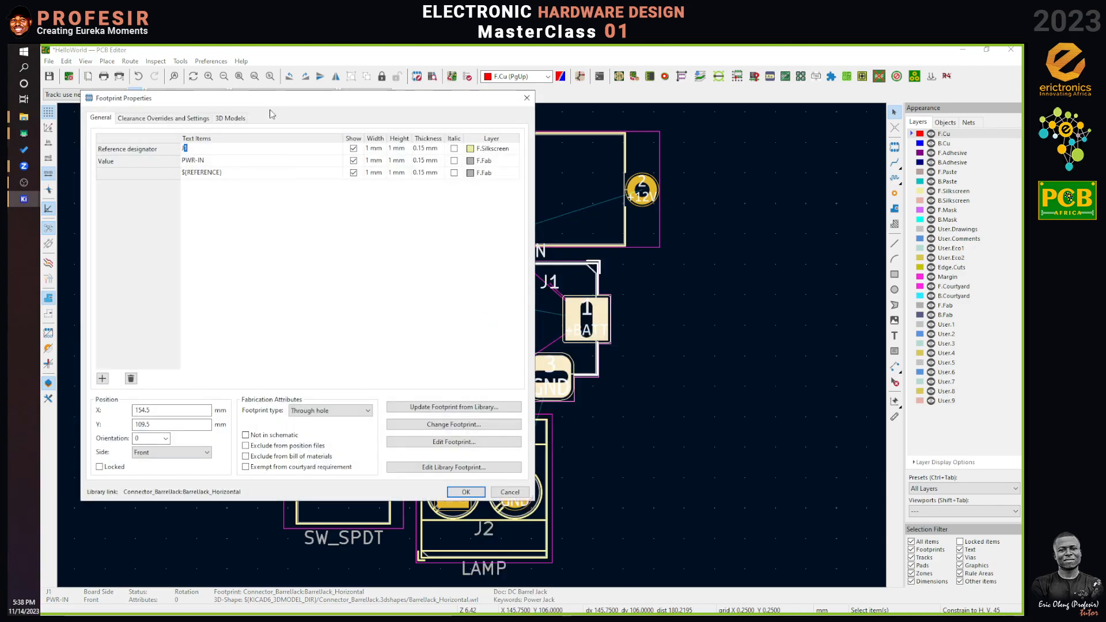
{"action": "left_click_drag", "start_coordinate": [276, 103], "coordinate": [461, 130]}
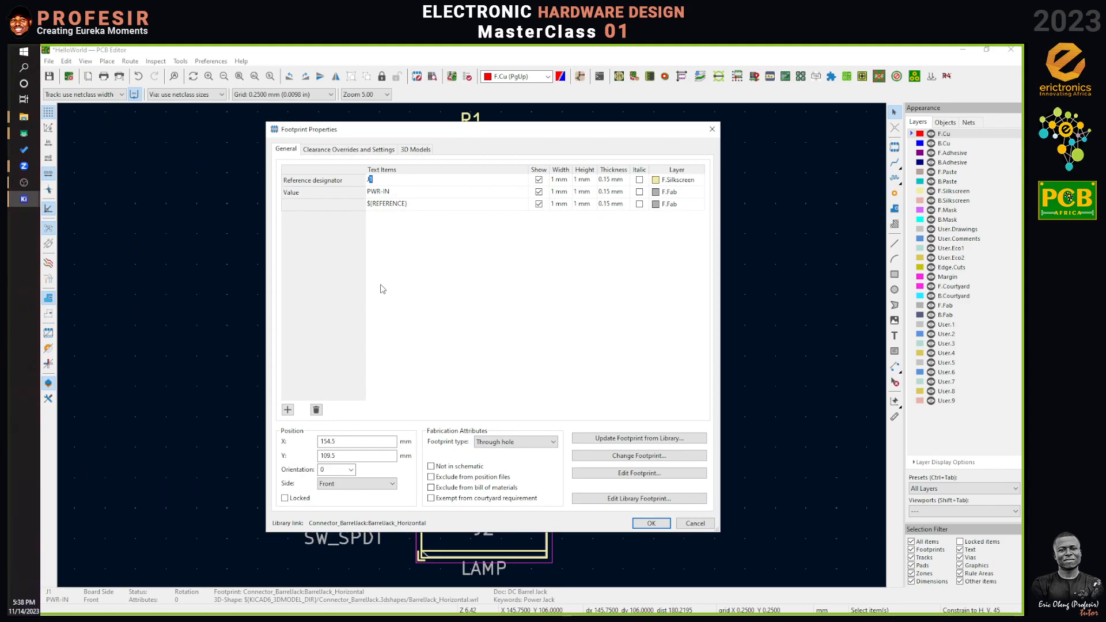
{"action": "left_click", "coordinate": [415, 150]}
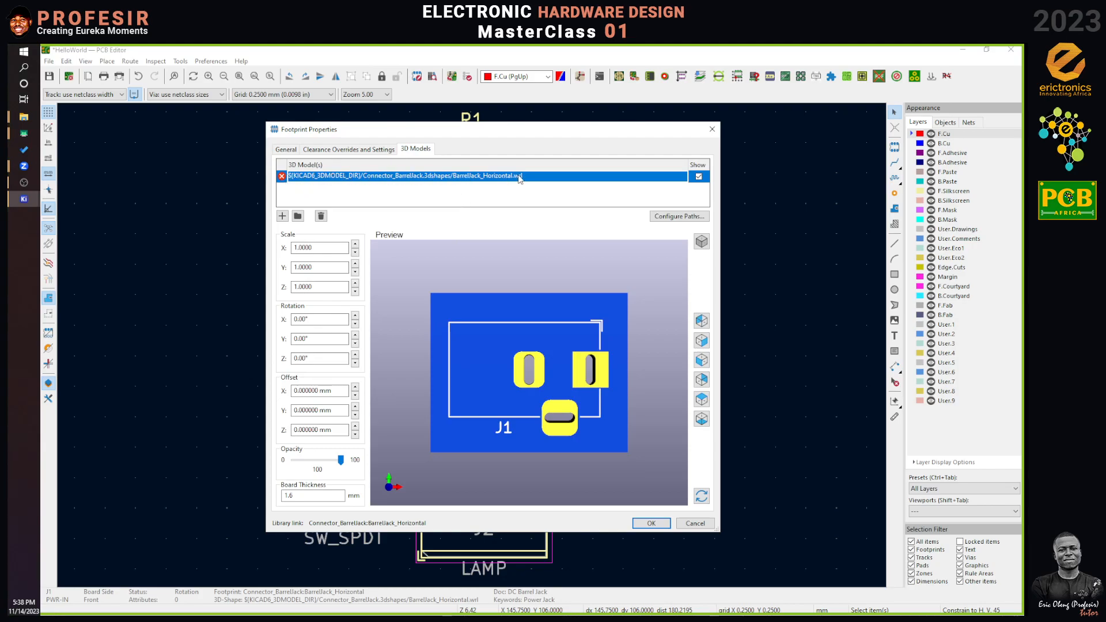
{"action": "left_click", "coordinate": [321, 217]}
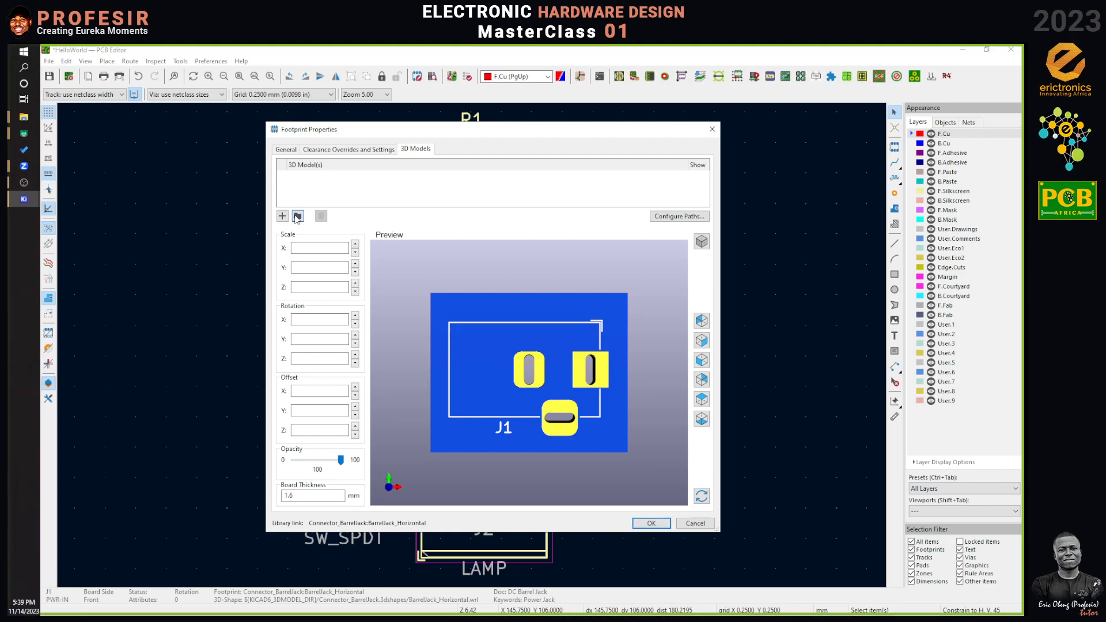
Step: Start adding a 3D model to J1 and browse to the 3D Models folder under Documents, KiCad, HelloWorld in the user's profile
{"action": "left_click", "coordinate": [297, 216]}
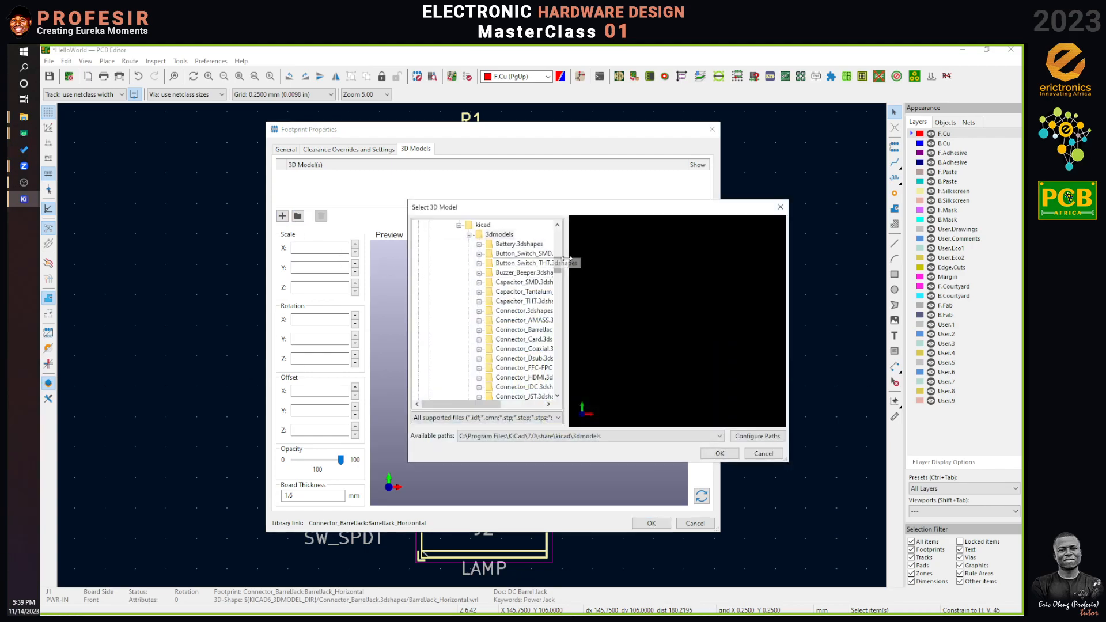
{"action": "left_click_drag", "start_coordinate": [559, 264], "coordinate": [556, 231]}
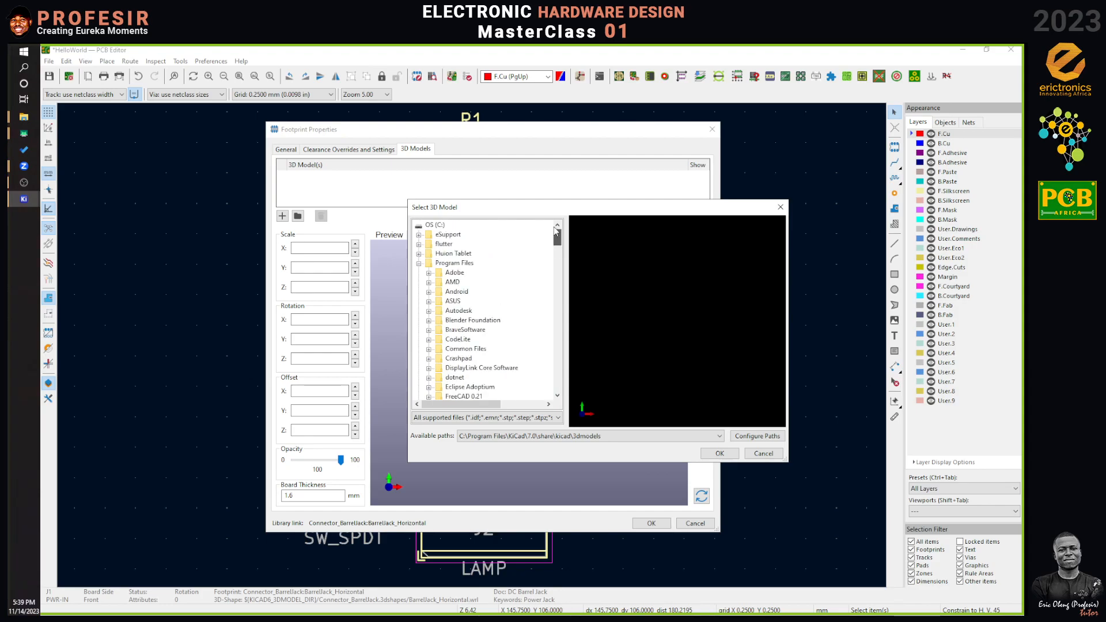
{"action": "left_click", "coordinate": [419, 264]}
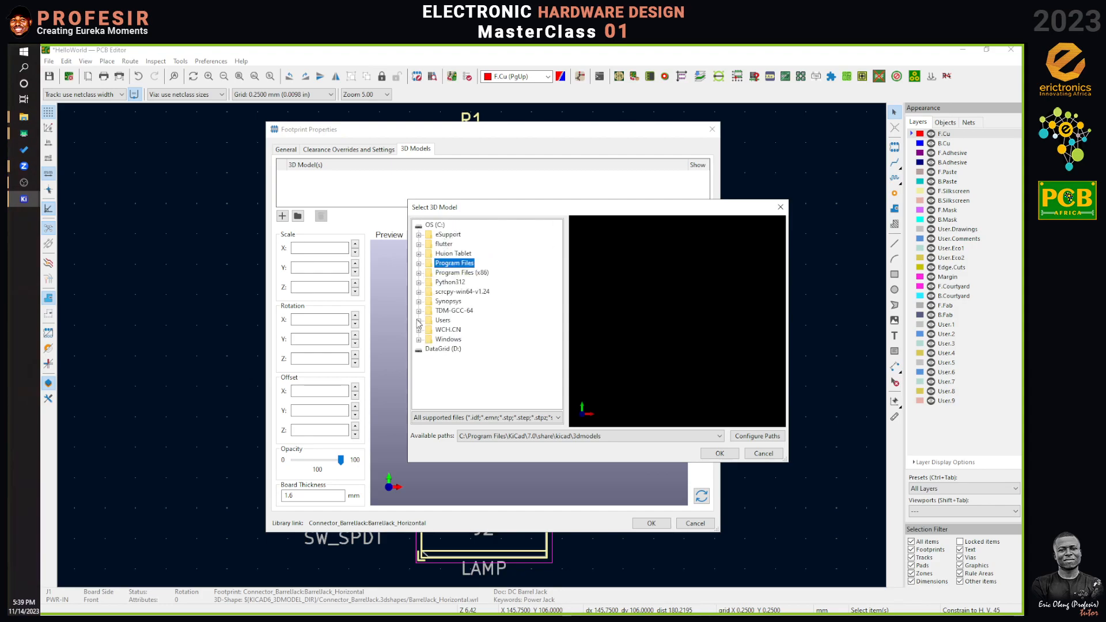
{"action": "left_click", "coordinate": [418, 321]}
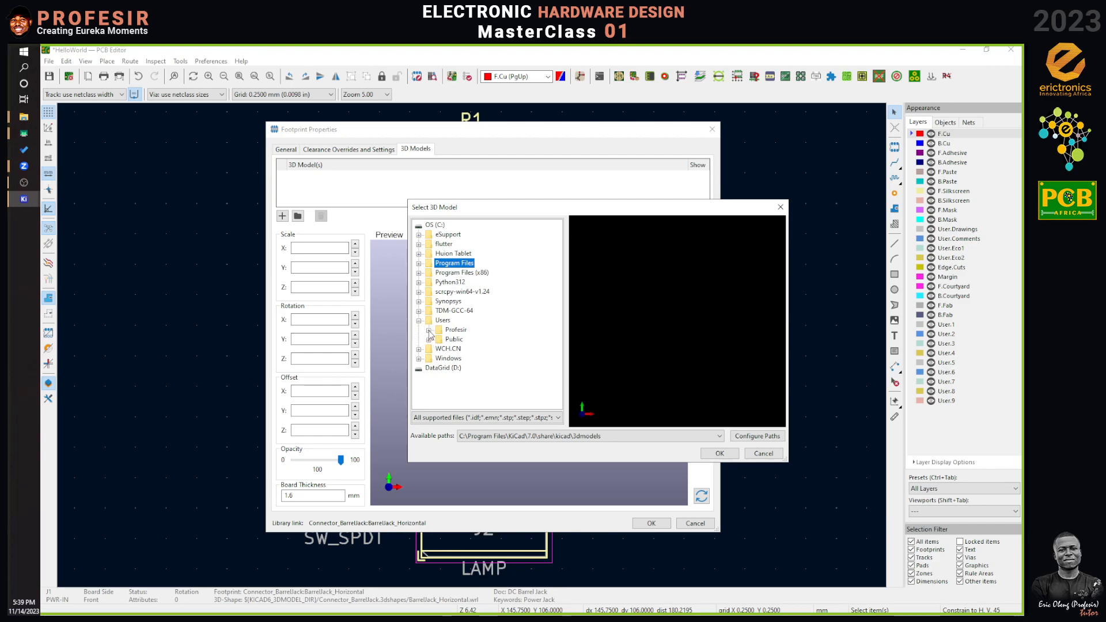
{"action": "left_click", "coordinate": [429, 331]}
{"action": "left_click_drag", "start_coordinate": [557, 301], "coordinate": [557, 321]}
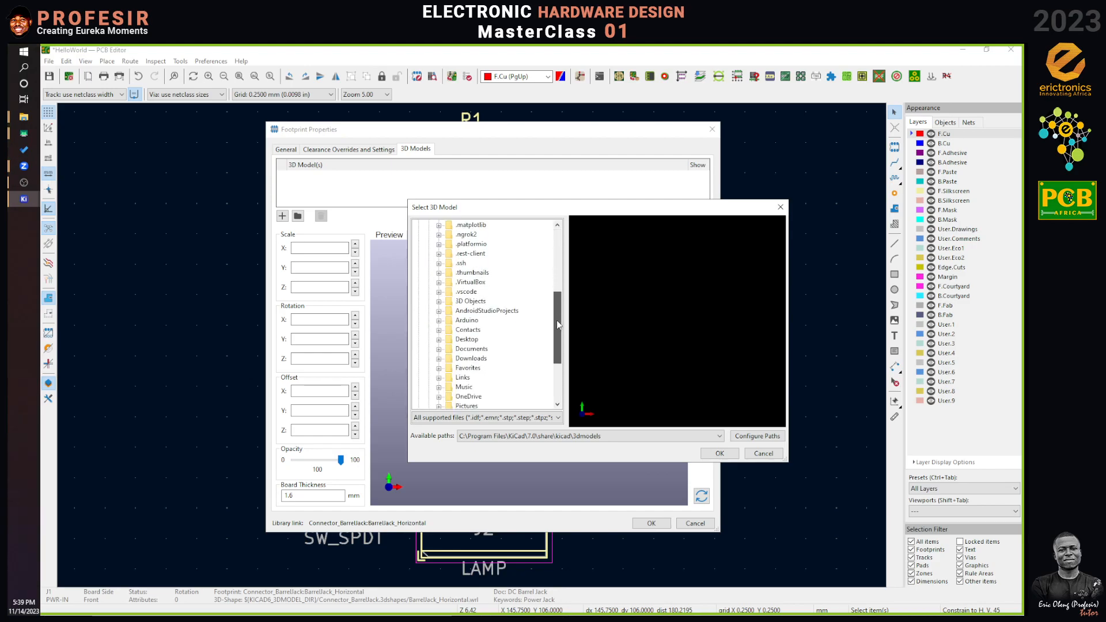
{"action": "left_click", "coordinate": [439, 350]}
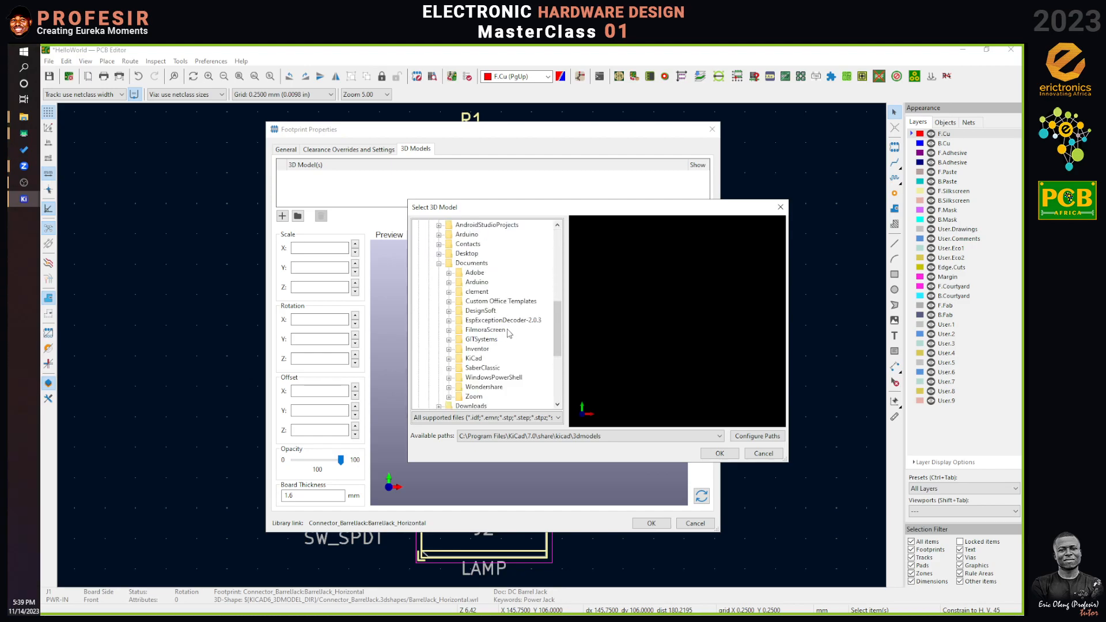
{"action": "double_click", "coordinate": [474, 358]}
{"action": "double_click", "coordinate": [492, 377]}
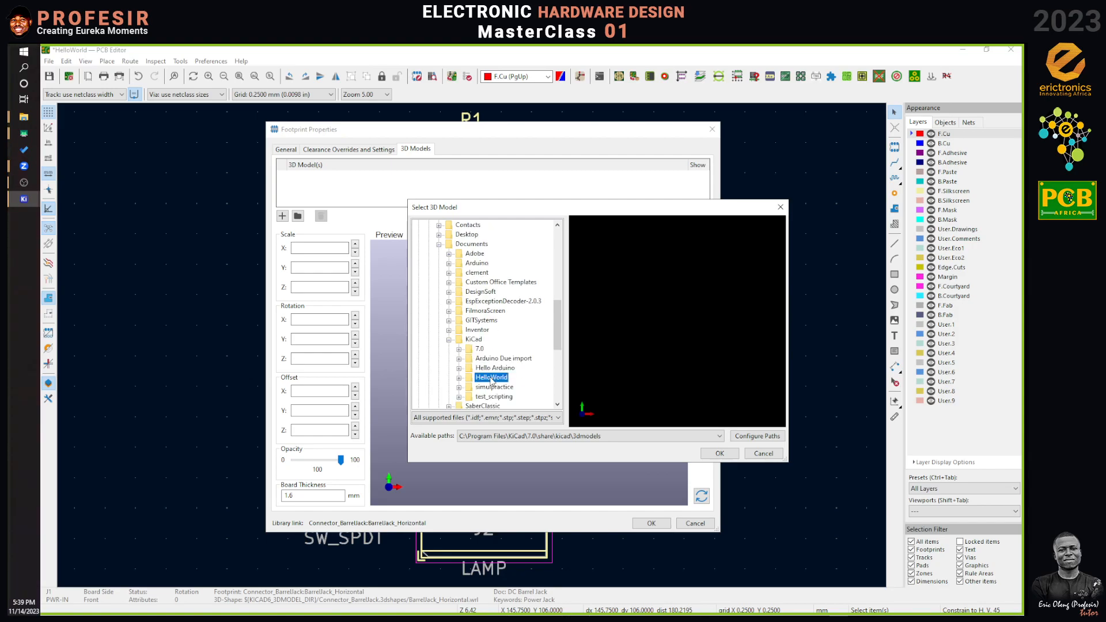
{"action": "double_click", "coordinate": [507, 387]}
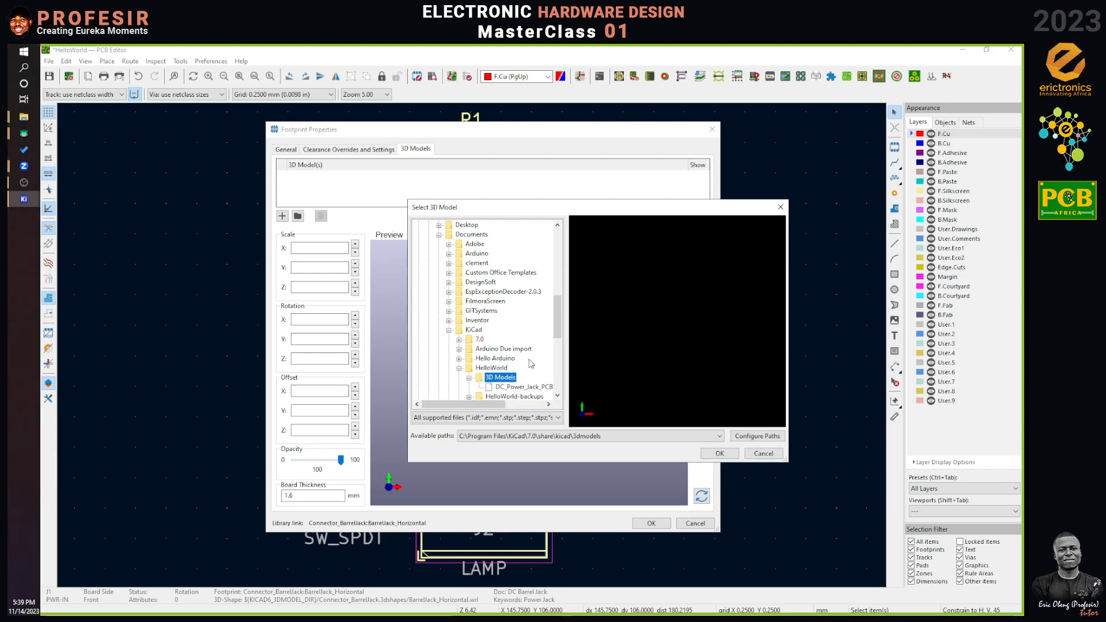
Step: Preview DC_Power_Jack_PCB_Mounted_2.1mm.step and add it as the J1 footprint's 3D model
{"action": "left_click_drag", "start_coordinate": [558, 331], "coordinate": [560, 340]}
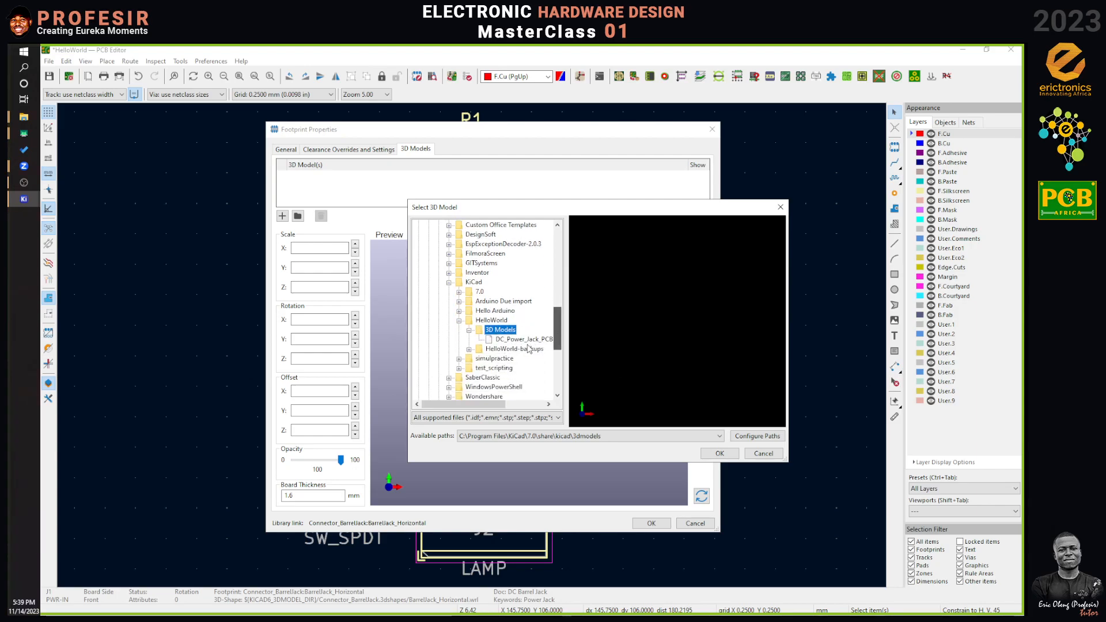
{"action": "left_click", "coordinate": [512, 340]}
{"action": "left_click_drag", "start_coordinate": [637, 330], "coordinate": [701, 339]}
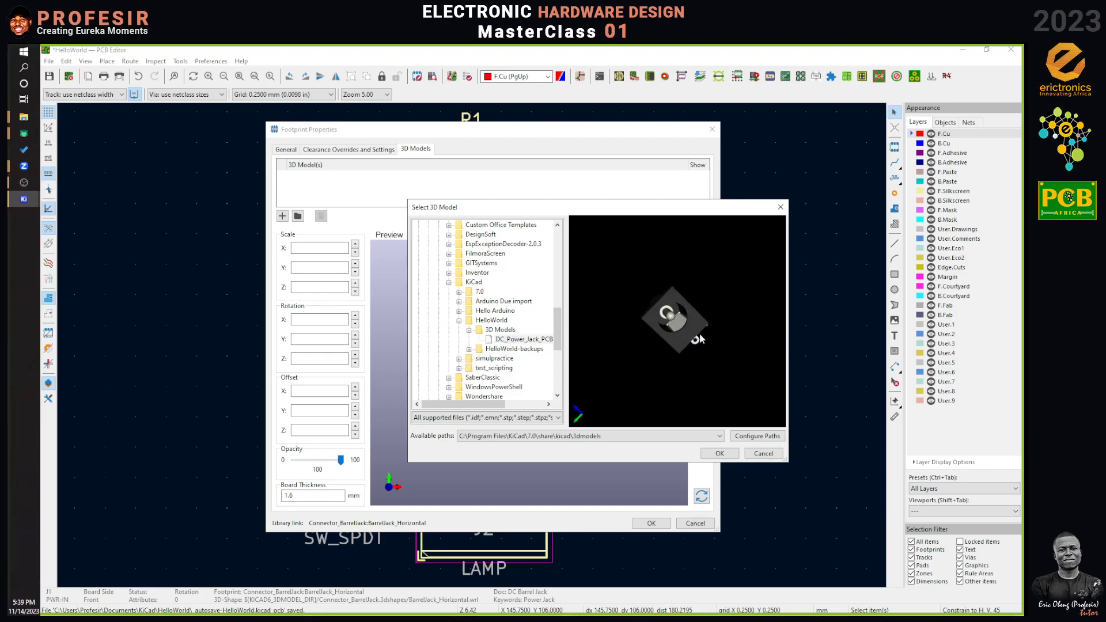
{"action": "left_click", "coordinate": [720, 454]}
Step: Examine the jack model from above, below and the sides to check its alignment with the pads and silkscreen outline
{"action": "left_click_drag", "start_coordinate": [572, 433], "coordinate": [520, 257]}
{"action": "left_click_drag", "start_coordinate": [644, 414], "coordinate": [697, 475]}
{"action": "left_click_drag", "start_coordinate": [517, 344], "coordinate": [563, 368]}
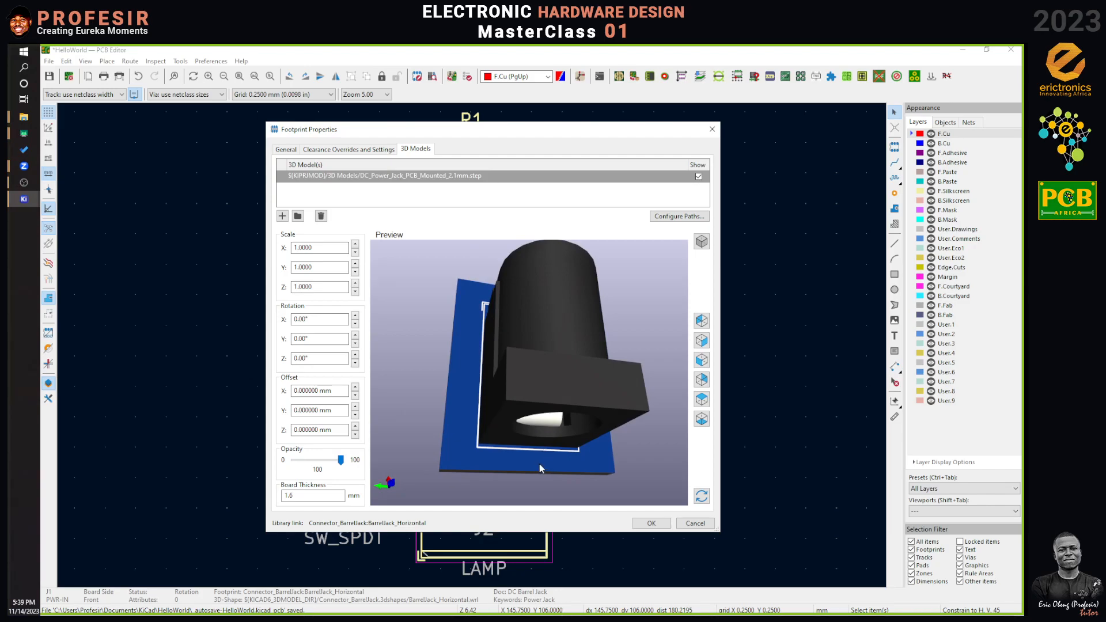
{"action": "left_click_drag", "start_coordinate": [535, 455], "coordinate": [492, 394]}
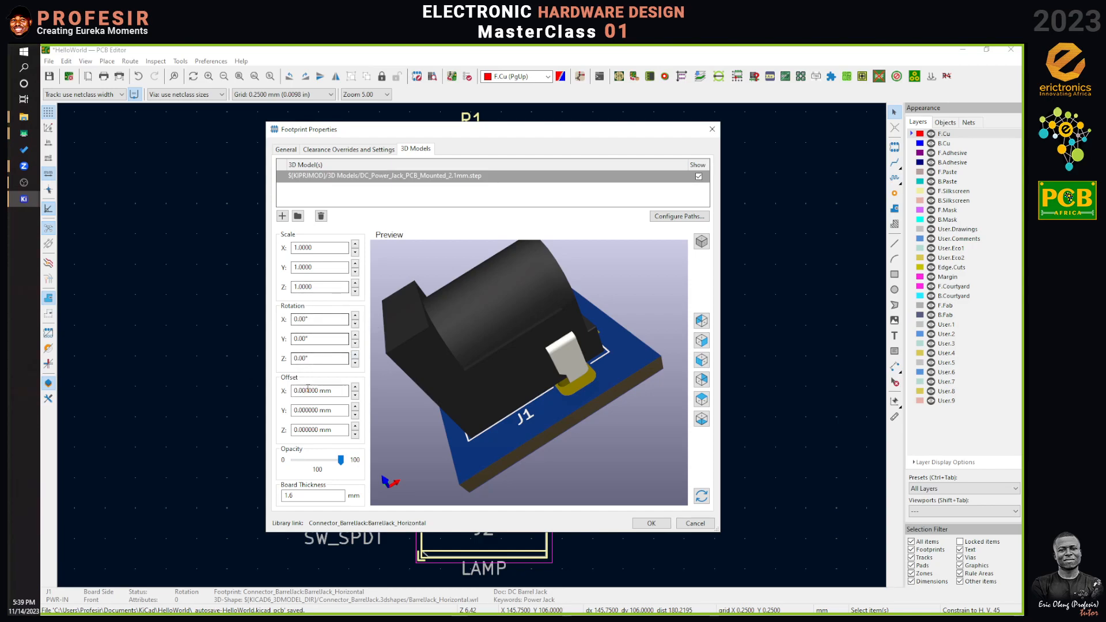
{"action": "left_click_drag", "start_coordinate": [505, 394], "coordinate": [538, 318]}
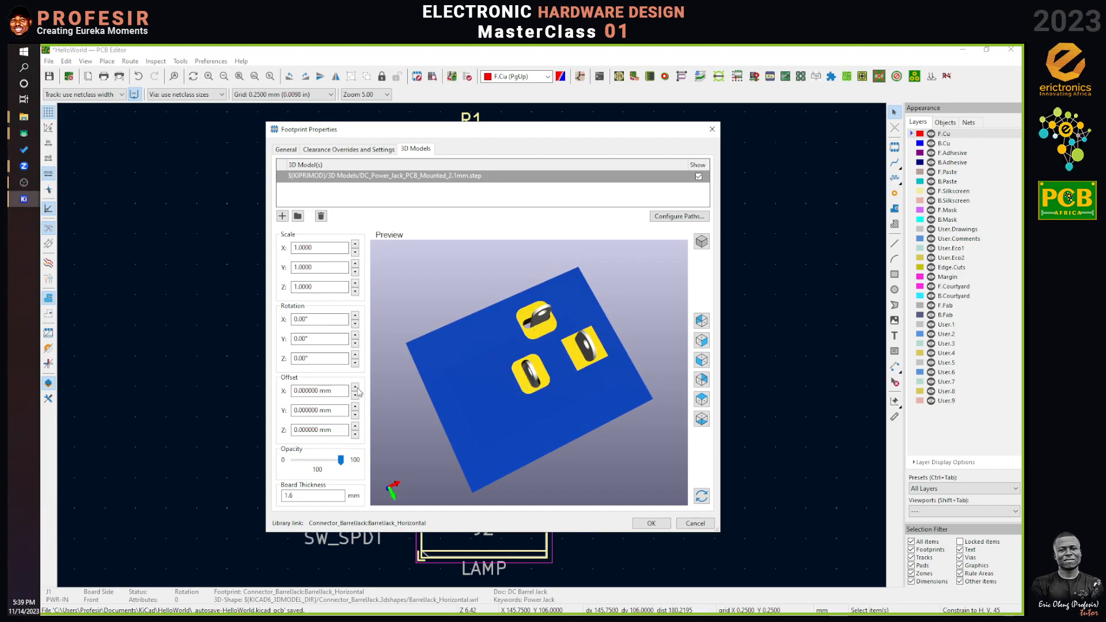
{"action": "left_click_drag", "start_coordinate": [478, 321], "coordinate": [602, 441]}
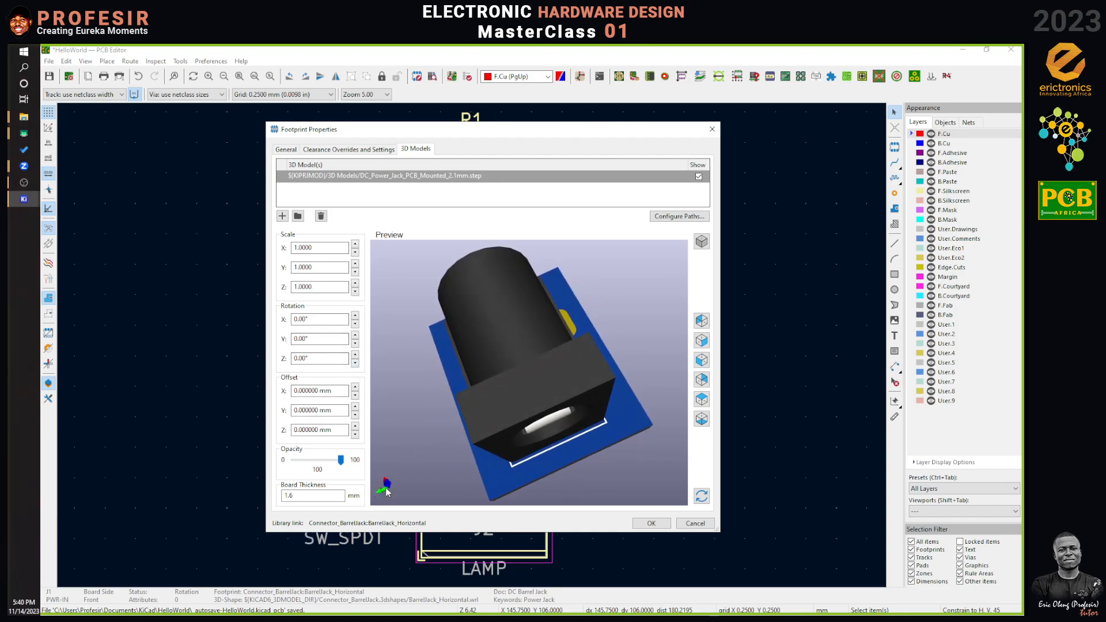
{"action": "left_click_drag", "start_coordinate": [395, 488], "coordinate": [589, 436]}
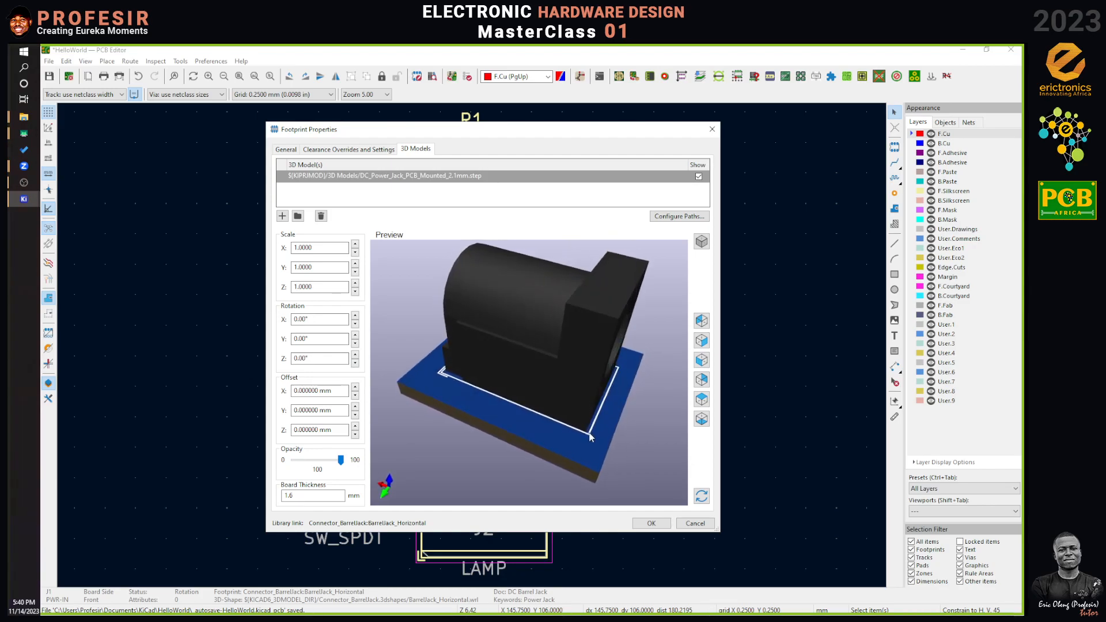
Step: Adjust the jack model's X offset to -0.15 mm while checking the pin alignment, and confirm the footprint properties
{"action": "left_click", "coordinate": [355, 325]}
{"action": "left_click", "coordinate": [355, 316]}
{"action": "left_click", "coordinate": [356, 395]}
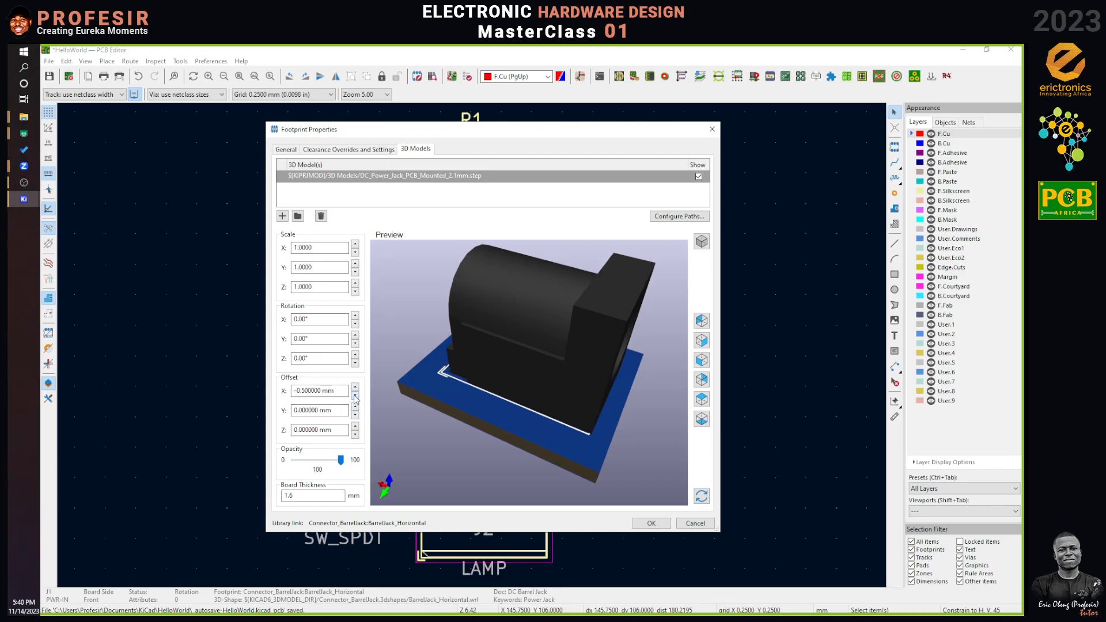
{"action": "left_click_drag", "start_coordinate": [542, 341], "coordinate": [597, 367]}
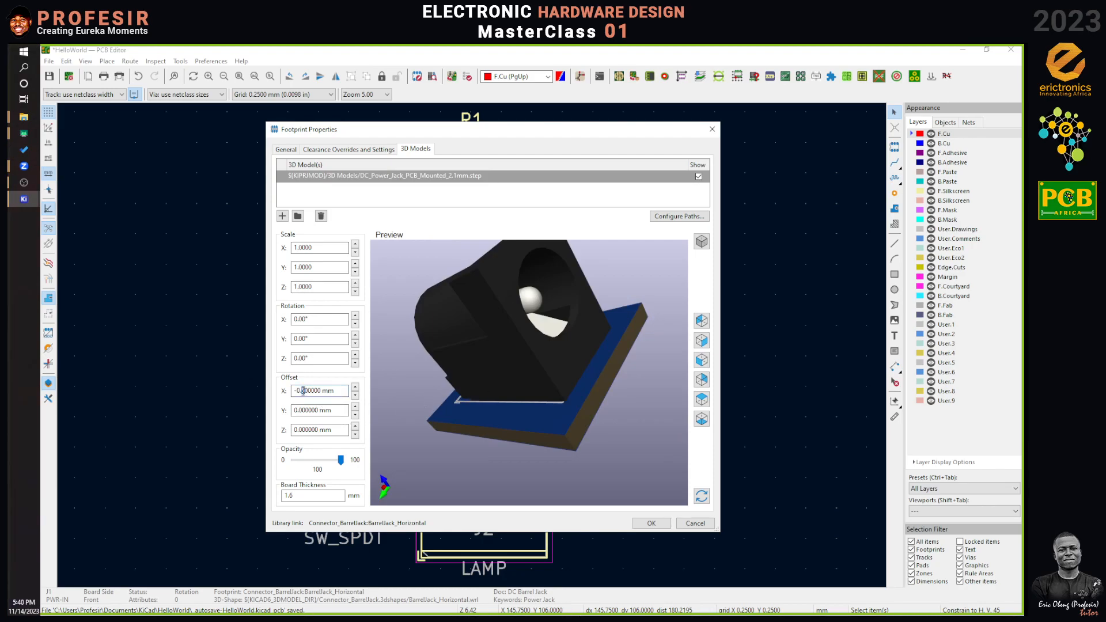
{"action": "type", "text": "2"}
{"action": "left_click_drag", "start_coordinate": [510, 290], "coordinate": [449, 363]}
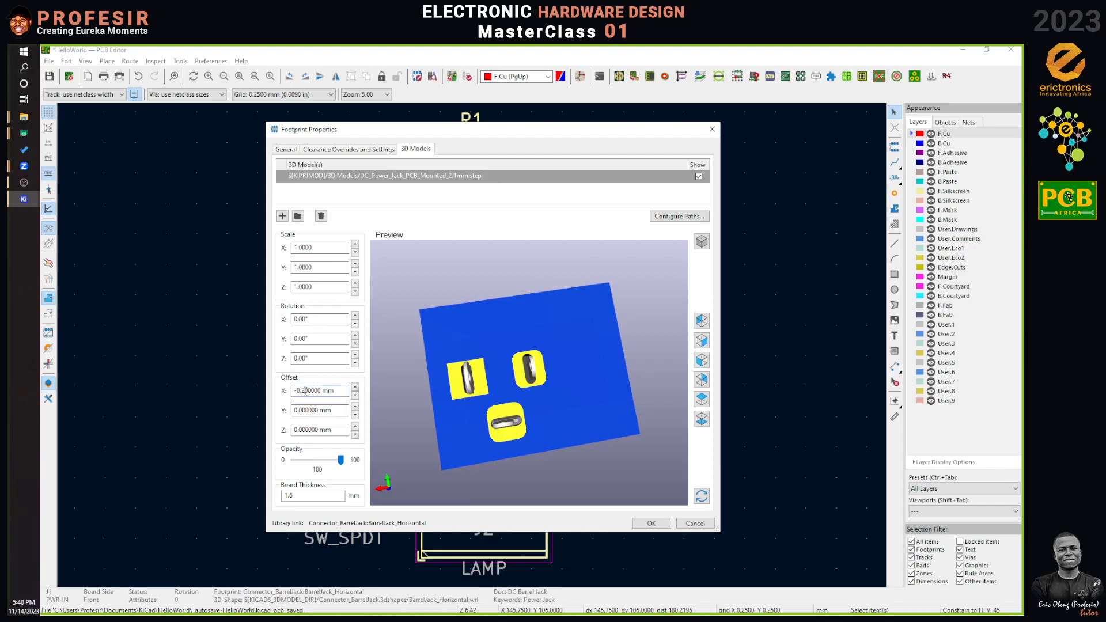
{"action": "type", "text": "15"}
{"action": "left_click_drag", "start_coordinate": [539, 293], "coordinate": [412, 473]}
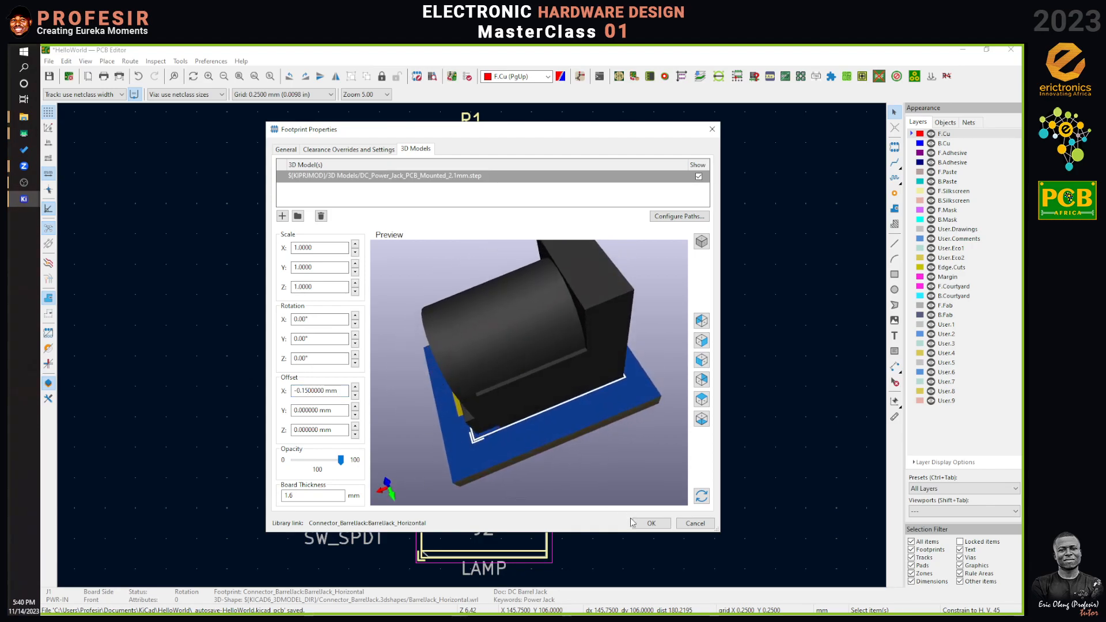
{"action": "left_click", "coordinate": [649, 524]}
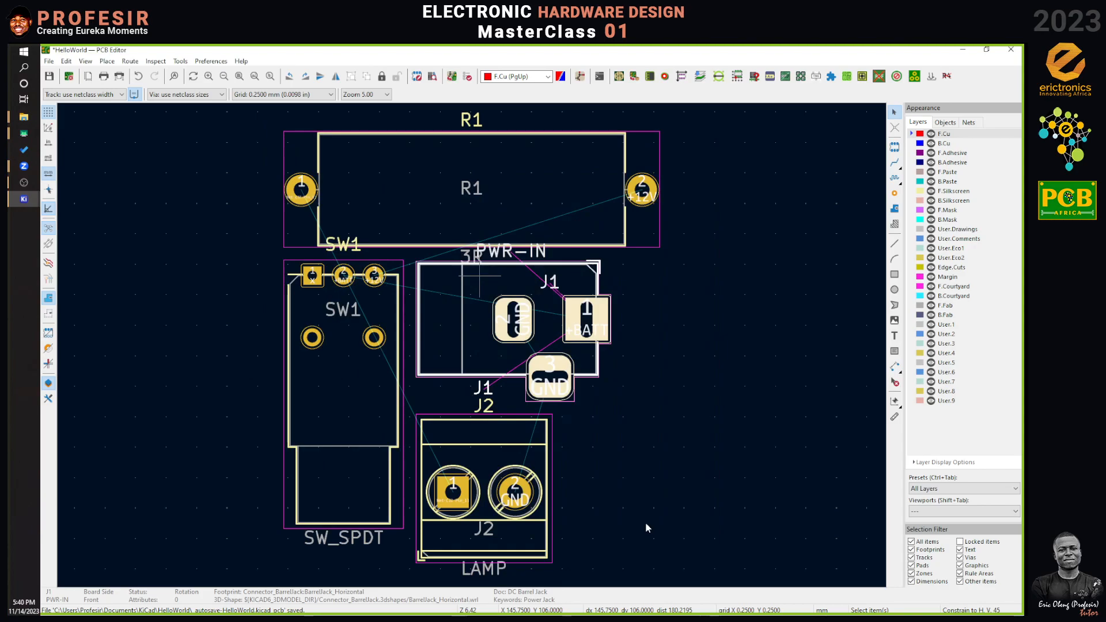
Step: Open the board in the 3D Viewer, examine the mounted components from several angles, and close the viewer
{"action": "left_click", "coordinate": [85, 61]}
{"action": "left_click", "coordinate": [109, 116]}
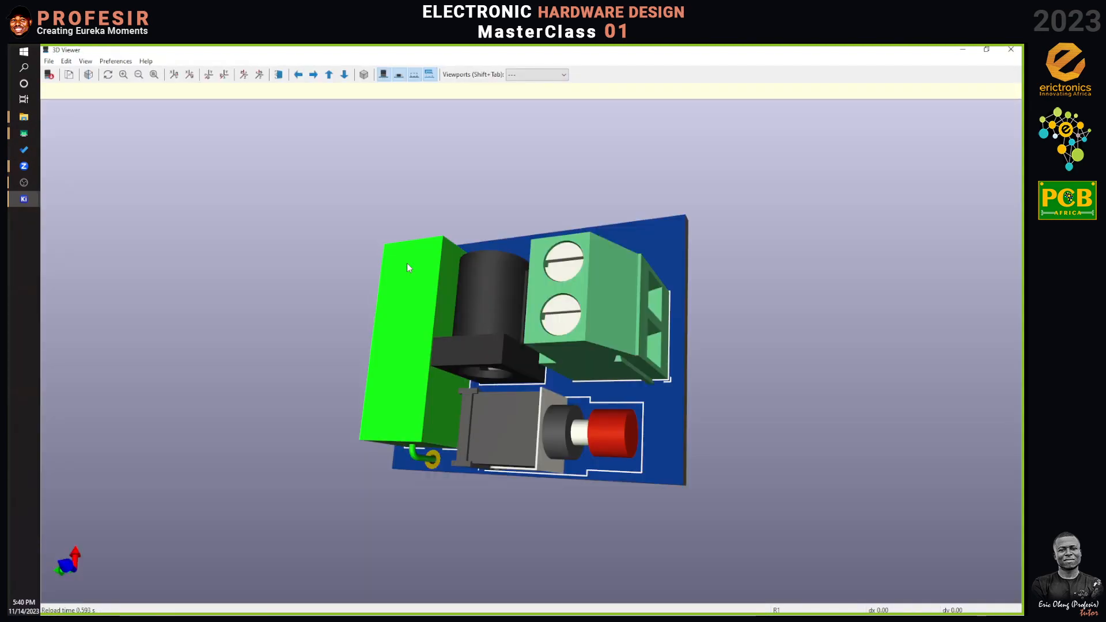
{"action": "left_click_drag", "start_coordinate": [731, 347], "coordinate": [418, 549]}
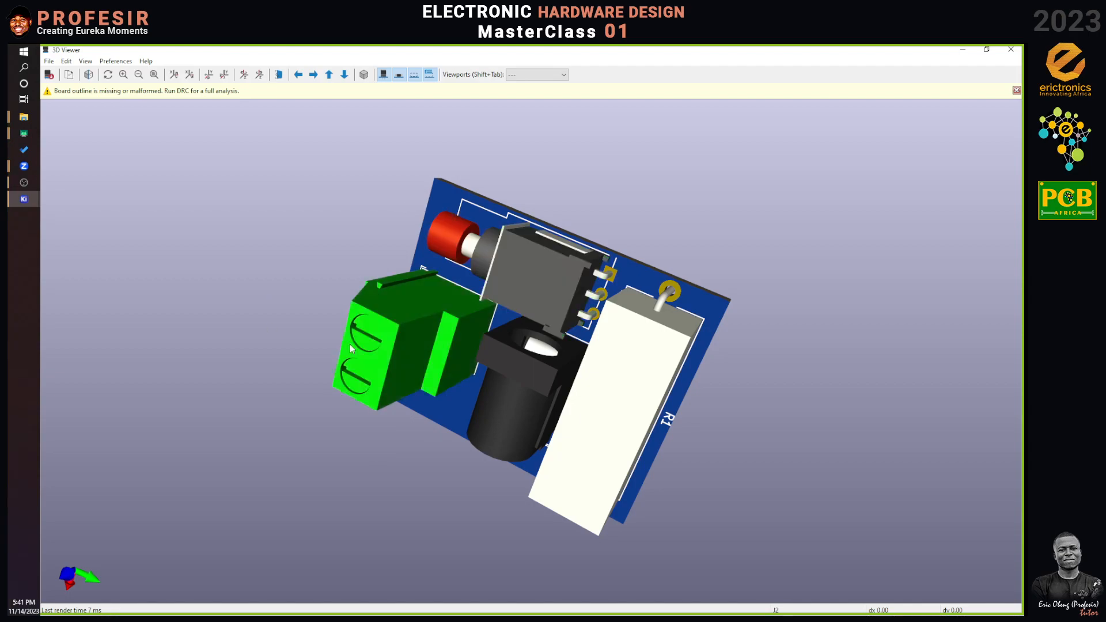
{"action": "left_click", "coordinate": [1016, 91]}
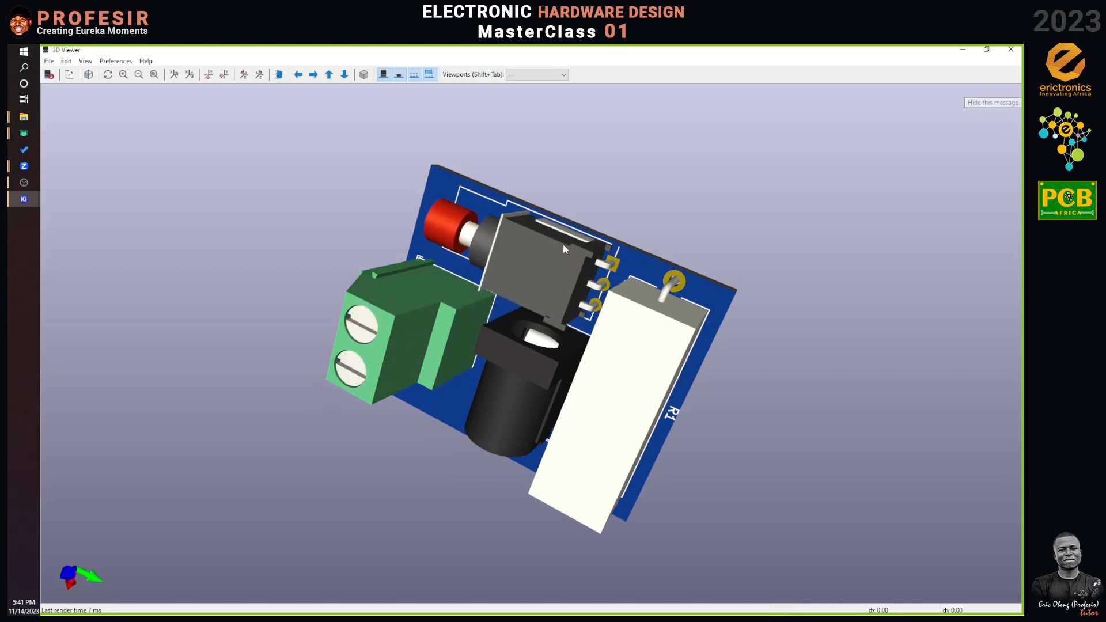
{"action": "left_click", "coordinate": [1011, 49]}
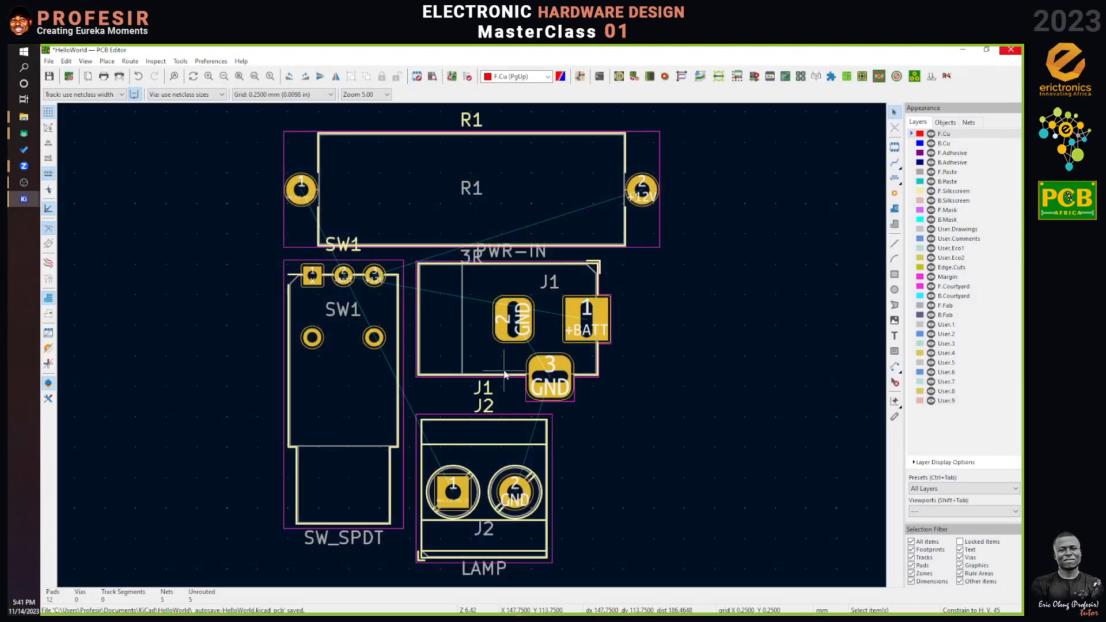
Step: Move resistor R1 up and away from the SW1 and J1 footprints
{"action": "scroll", "coordinate": [512, 375], "scroll_direction": "down", "scroll_amount": 5}
{"action": "scroll", "coordinate": [472, 349], "scroll_direction": "up", "scroll_amount": 2}
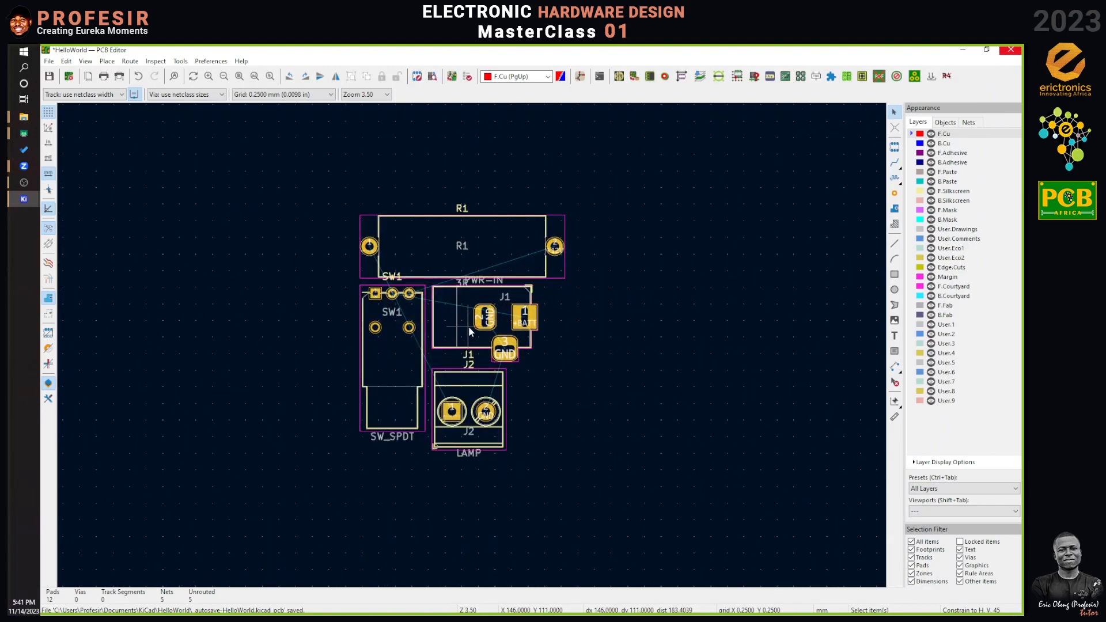
{"action": "left_click", "coordinate": [469, 328]}
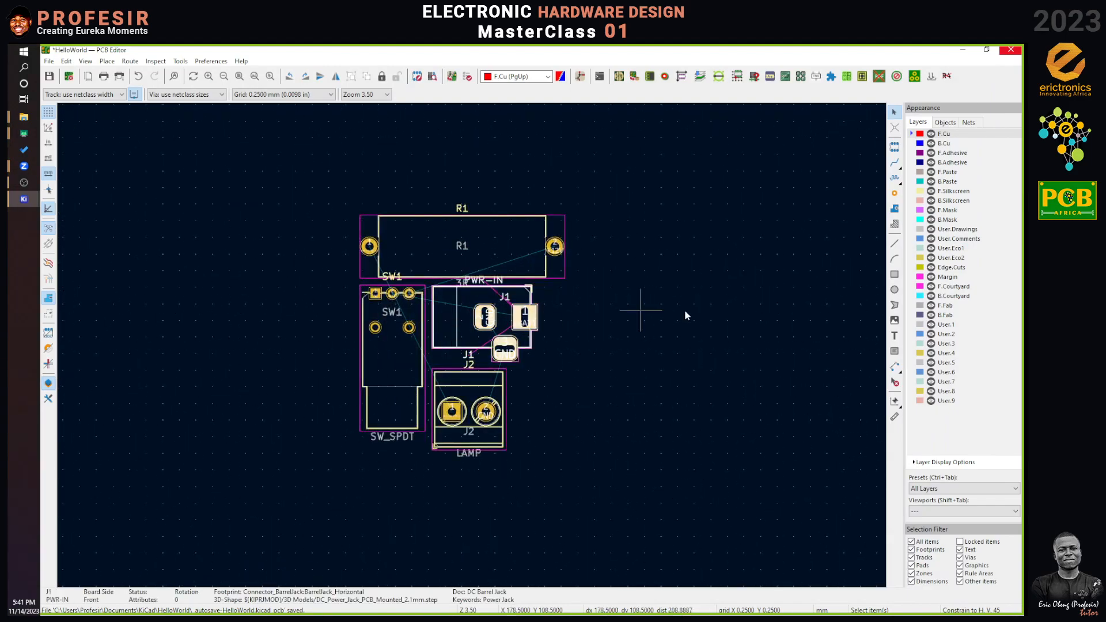
{"action": "left_click", "coordinate": [576, 292]}
{"action": "scroll", "coordinate": [472, 345], "scroll_direction": "up", "scroll_amount": 2}
{"action": "scroll", "coordinate": [471, 345], "scroll_direction": "up", "scroll_amount": 4}
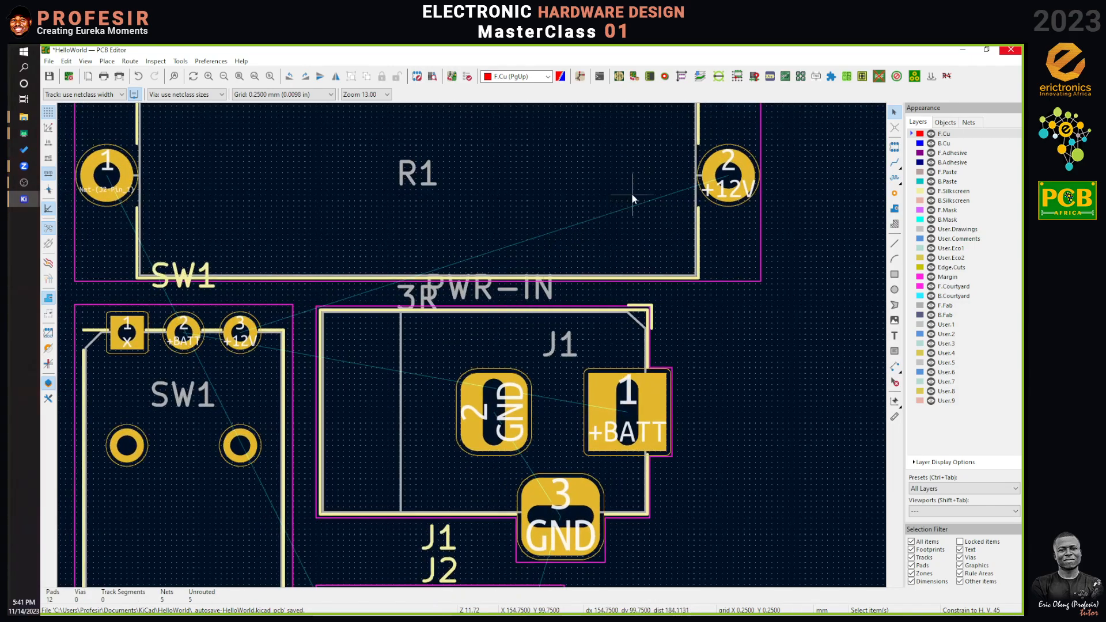
{"action": "scroll", "coordinate": [472, 344], "scroll_direction": "down", "scroll_amount": 5}
{"action": "scroll", "coordinate": [472, 345], "scroll_direction": "up", "scroll_amount": 4}
{"action": "left_click", "coordinate": [472, 345]}
{"action": "left_click_drag", "start_coordinate": [472, 344], "coordinate": [512, 262]}
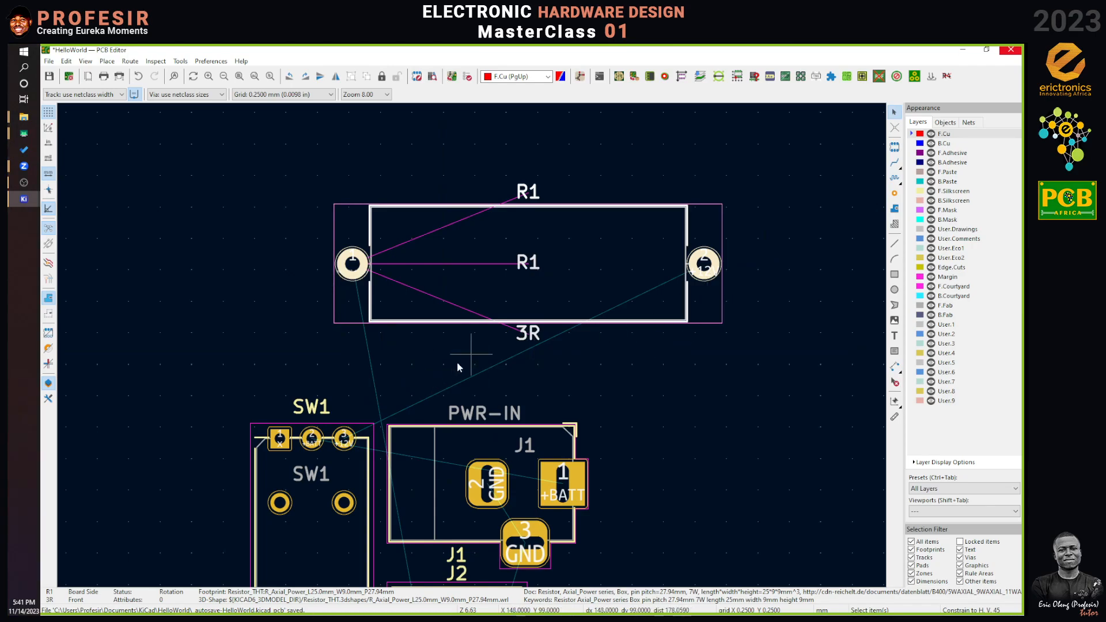
{"action": "left_click", "coordinate": [605, 378]}
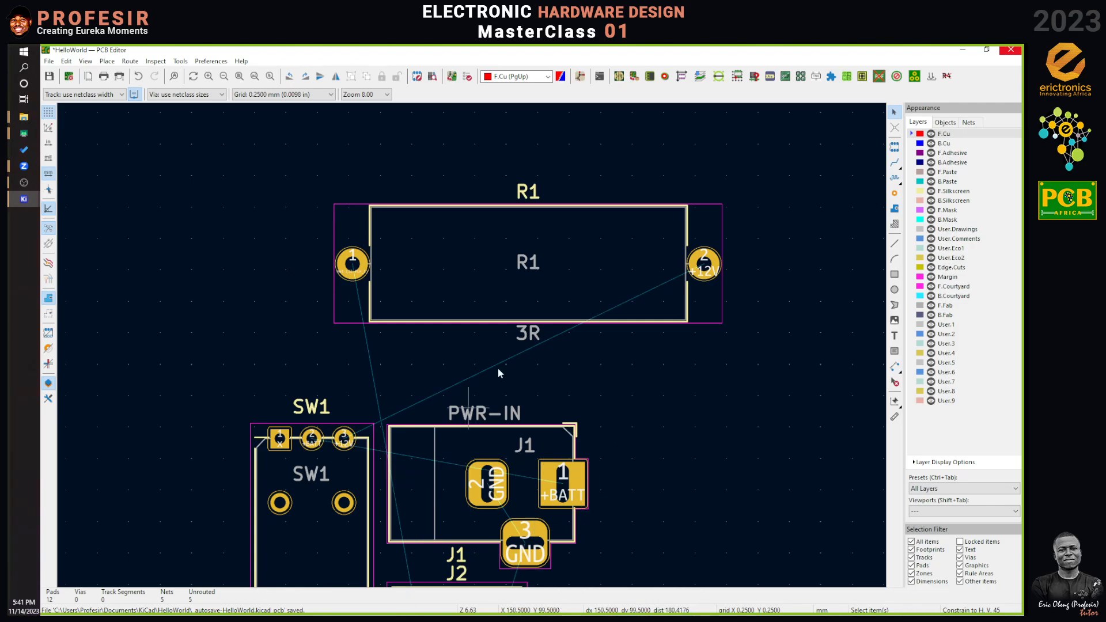
Step: Move the J1 barrel jack to the open area left of R1 and above SW1
{"action": "scroll", "coordinate": [551, 391], "scroll_direction": "down", "scroll_amount": 4}
{"action": "scroll", "coordinate": [472, 344], "scroll_direction": "up", "scroll_amount": 3}
{"action": "left_click", "coordinate": [479, 343]}
{"action": "key", "text": "m"}
{"action": "scroll", "coordinate": [173, 199], "scroll_direction": "down", "scroll_amount": 3}
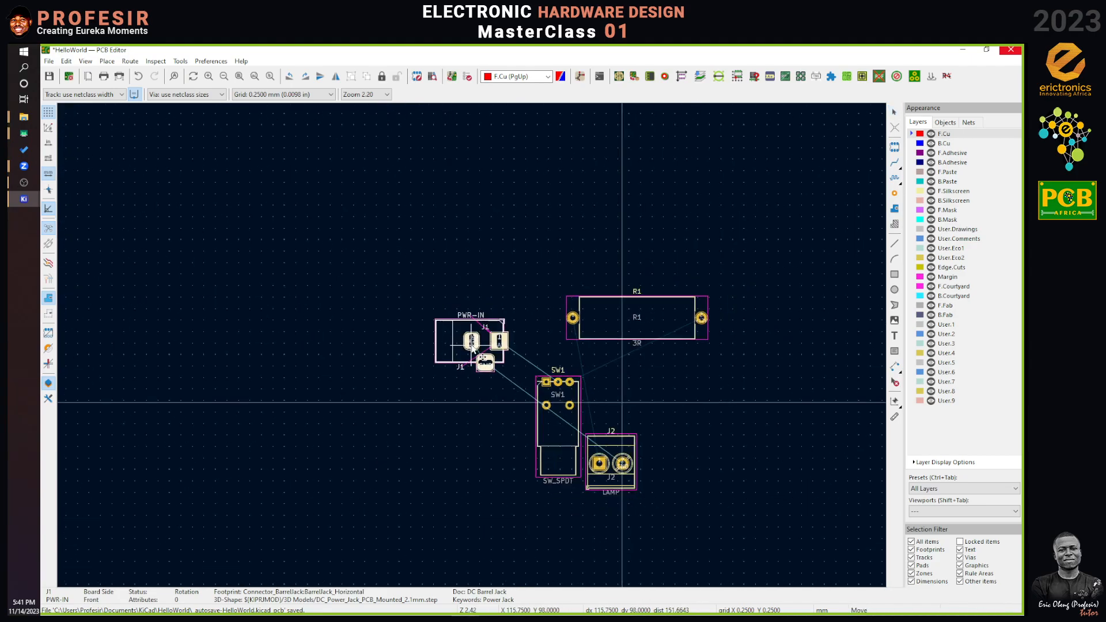
{"action": "scroll", "coordinate": [472, 345], "scroll_direction": "up", "scroll_amount": 2}
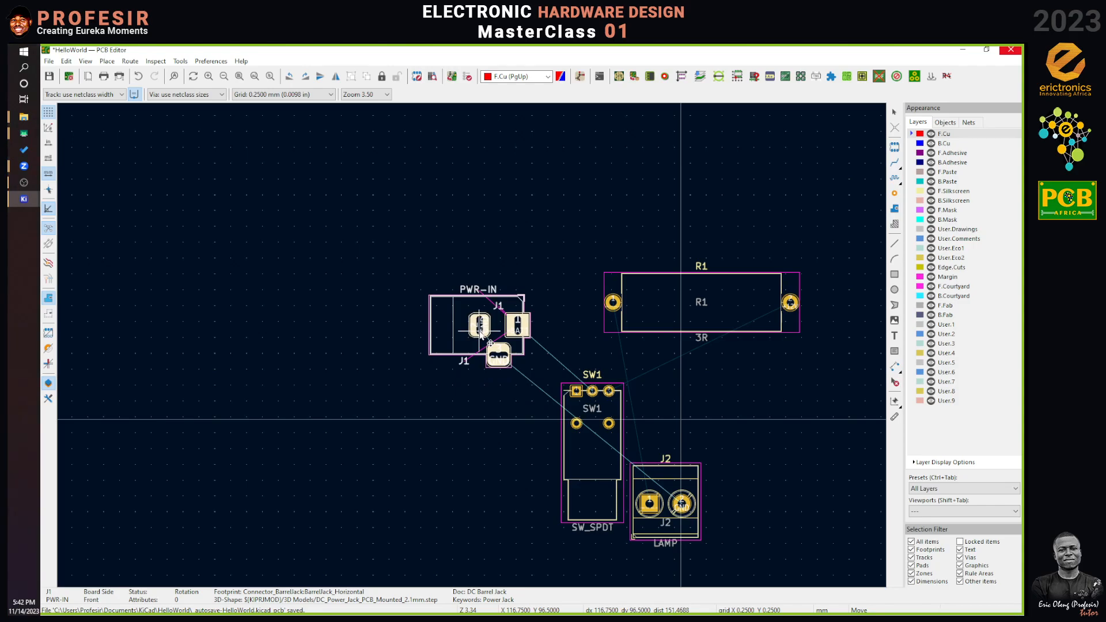
{"action": "left_click", "coordinate": [481, 335]}
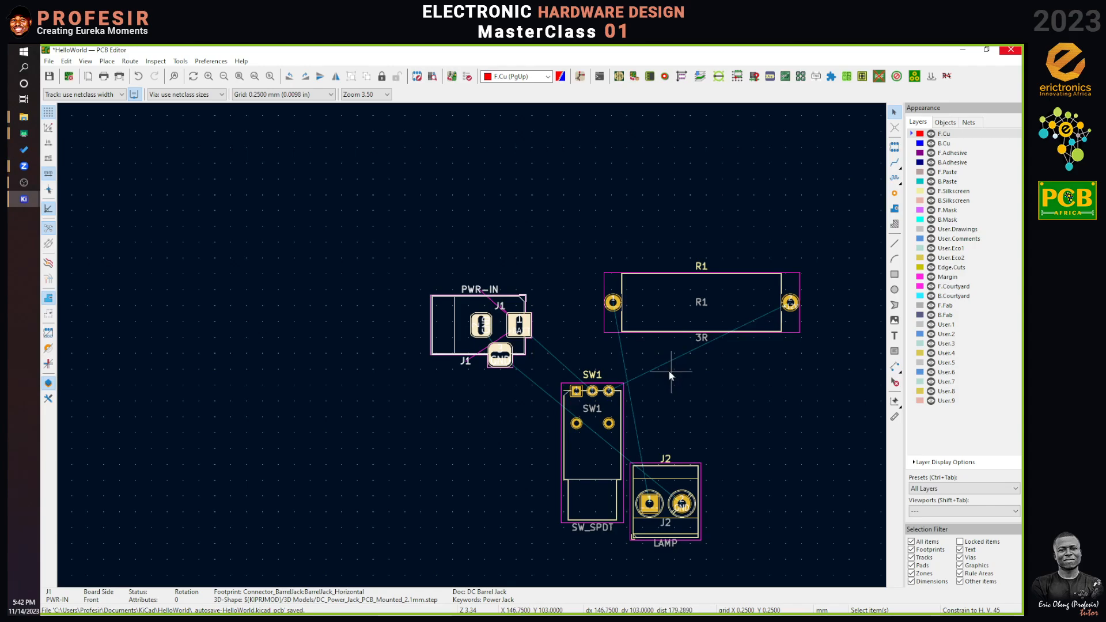
{"action": "left_click", "coordinate": [756, 421]}
Step: Rotate the SW1 switch to -90 degrees so its button faces left, and place it directly below J1
{"action": "left_click", "coordinate": [578, 480]}
{"action": "key", "text": "m"}
{"action": "key", "text": "r"}
{"action": "key", "text": "r"}
{"action": "key", "text": "r"}
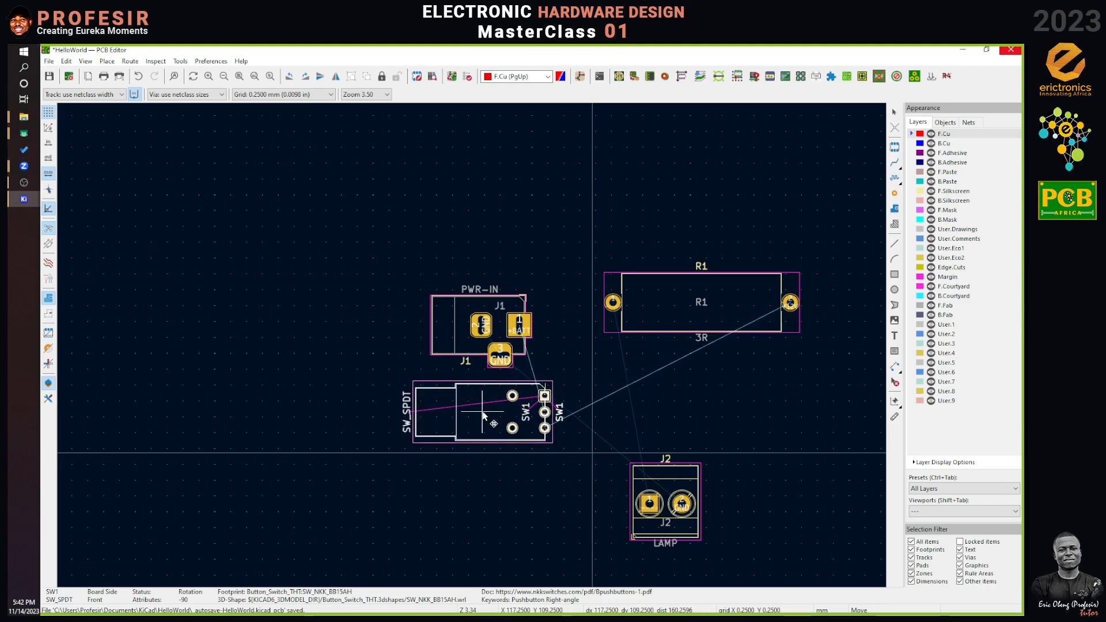
{"action": "left_click", "coordinate": [483, 412]}
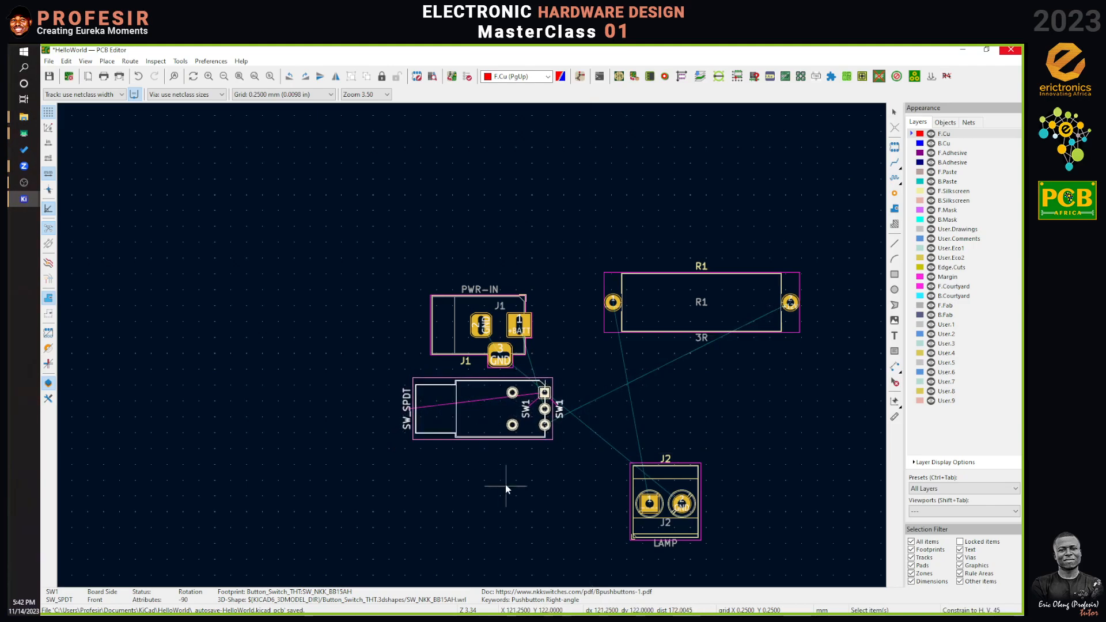
{"action": "left_click", "coordinate": [506, 485]}
Step: Rotate resistor R1 to 180 degrees and place it directly right of SW1, level with the switch pins
{"action": "left_click", "coordinate": [757, 293]}
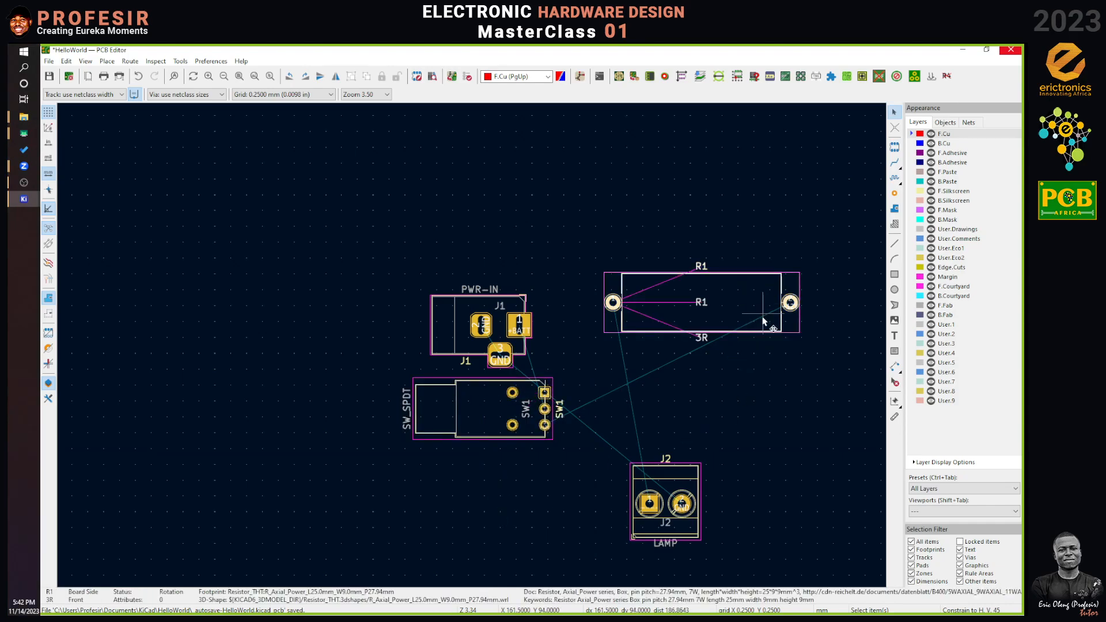
{"action": "key", "text": "m"}
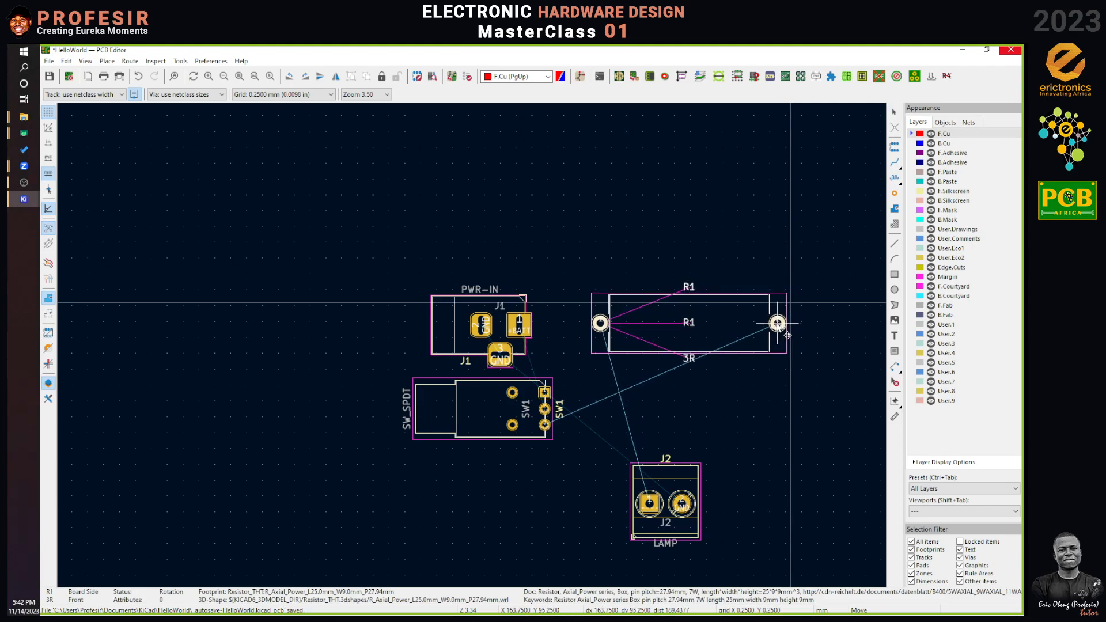
{"action": "key", "text": "r"}
{"action": "key", "text": "r"}
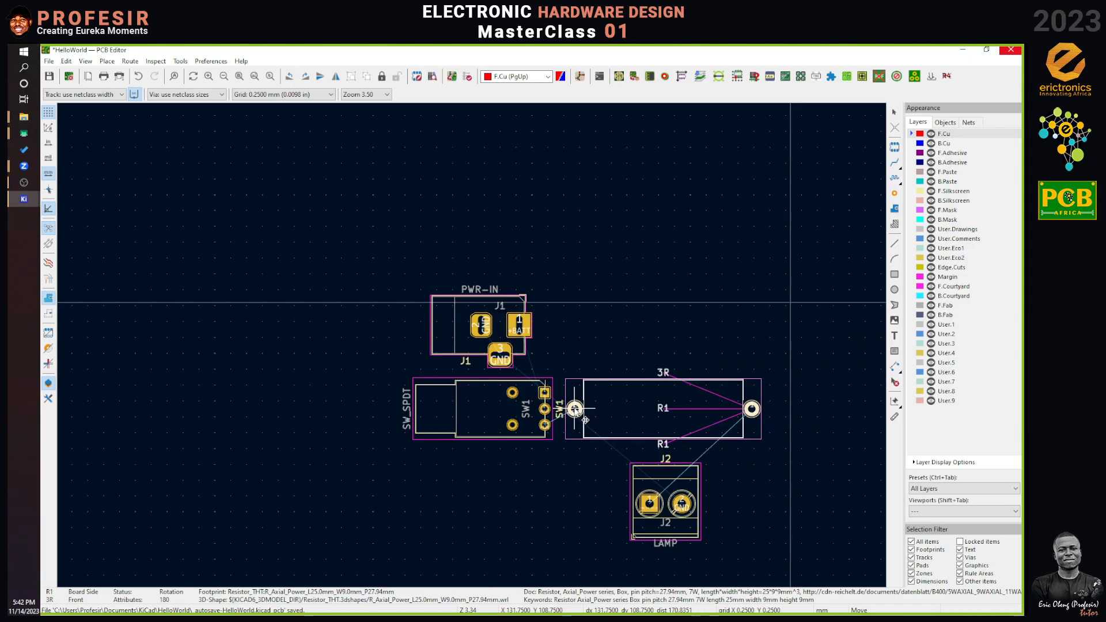
{"action": "left_click", "coordinate": [575, 409]}
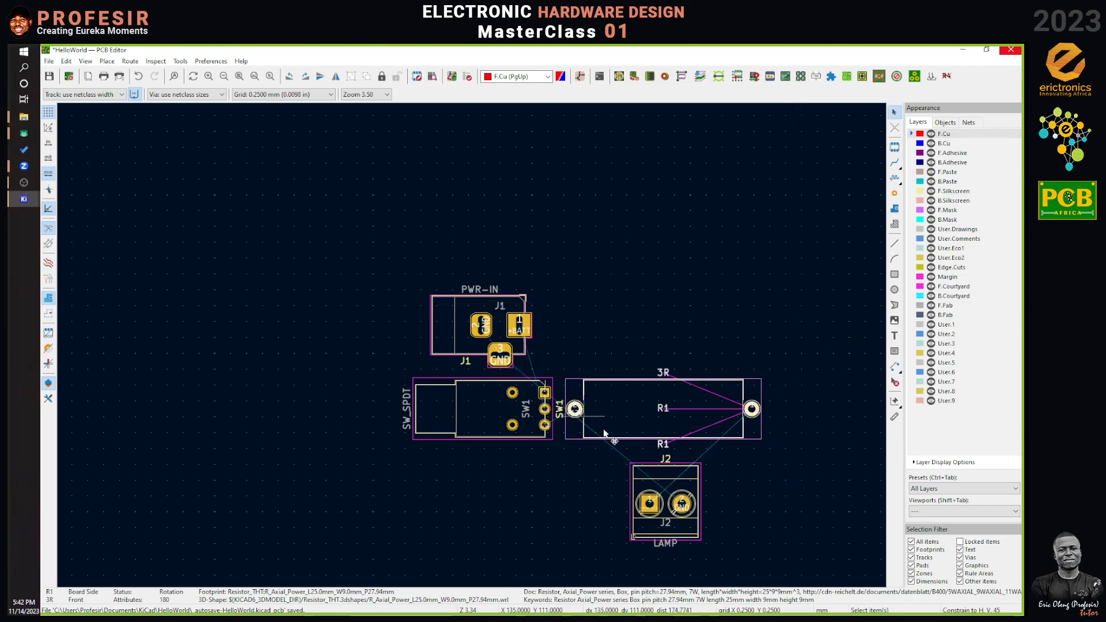
Step: Rotate the J2 lamp terminal block to 180 degrees and place it above the right end of R1
{"action": "left_click", "coordinate": [682, 505]}
{"action": "key", "text": "m"}
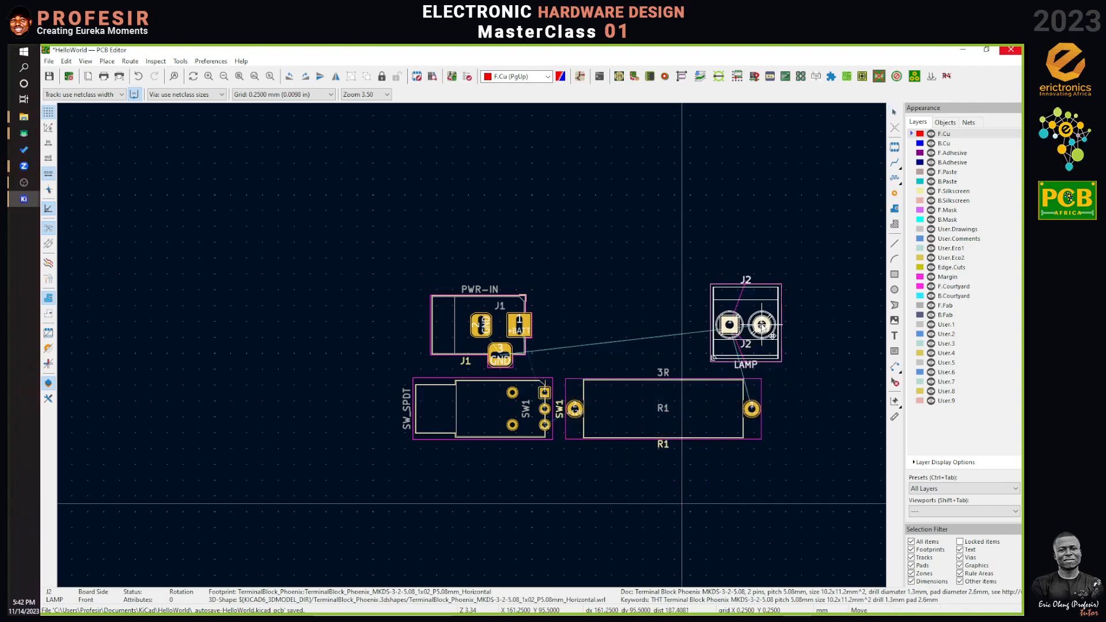
{"action": "key", "text": "r"}
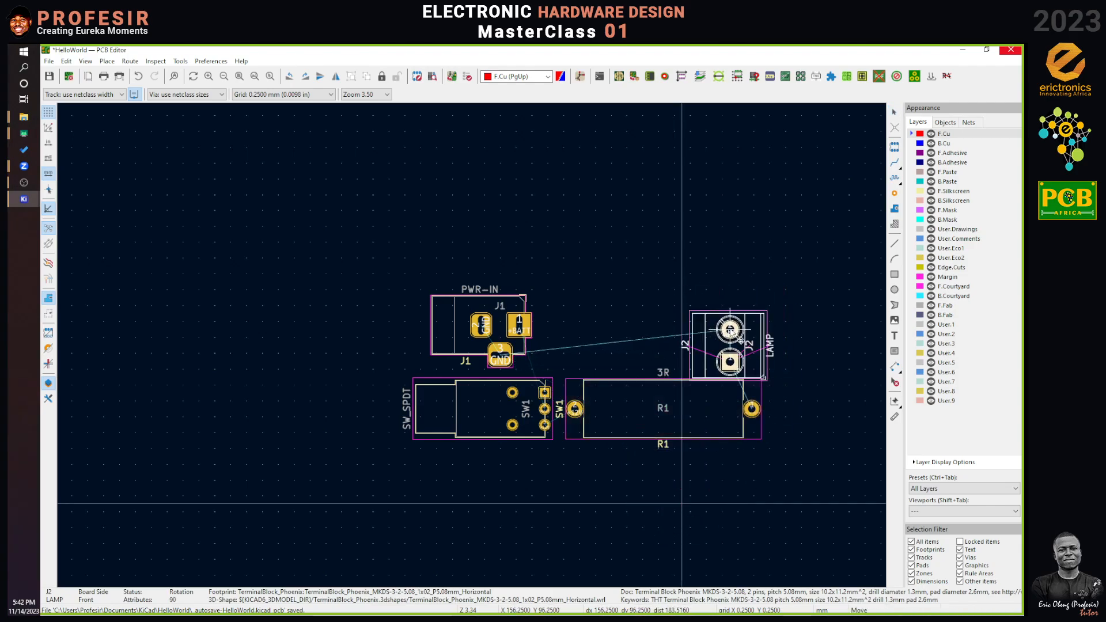
{"action": "key", "text": "r"}
{"action": "key", "text": "r"}
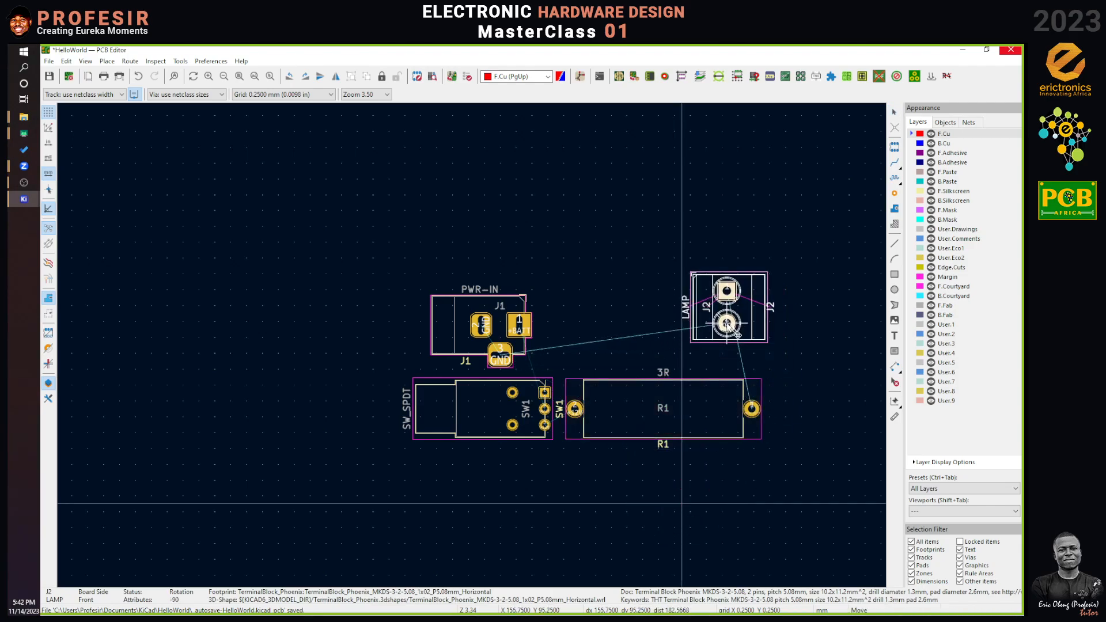
{"action": "key", "text": "shift+r"}
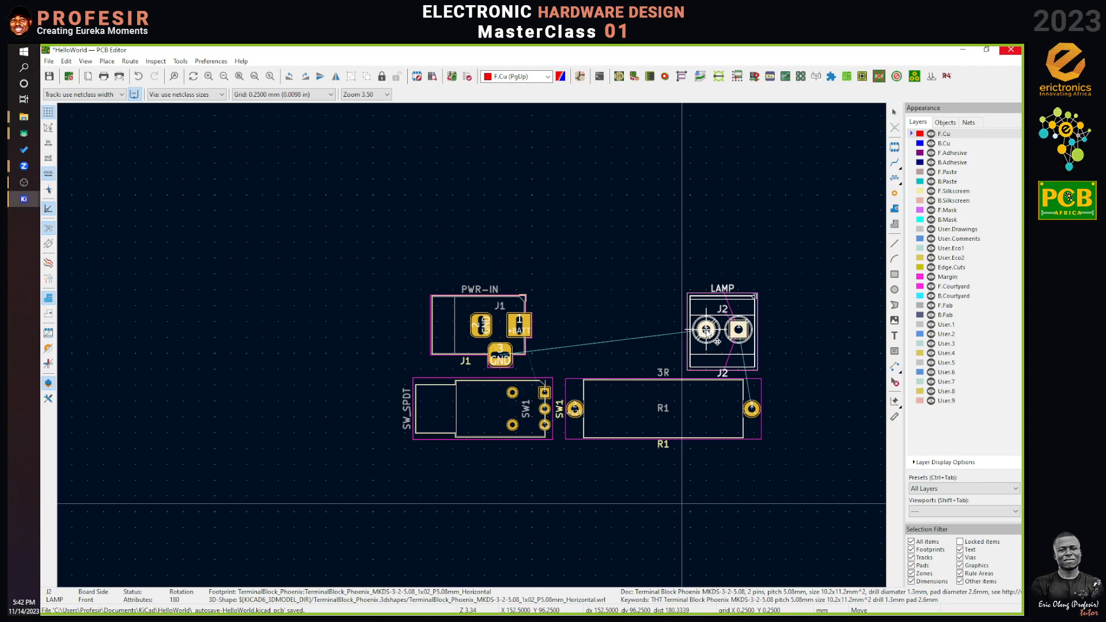
{"action": "left_click", "coordinate": [730, 283]}
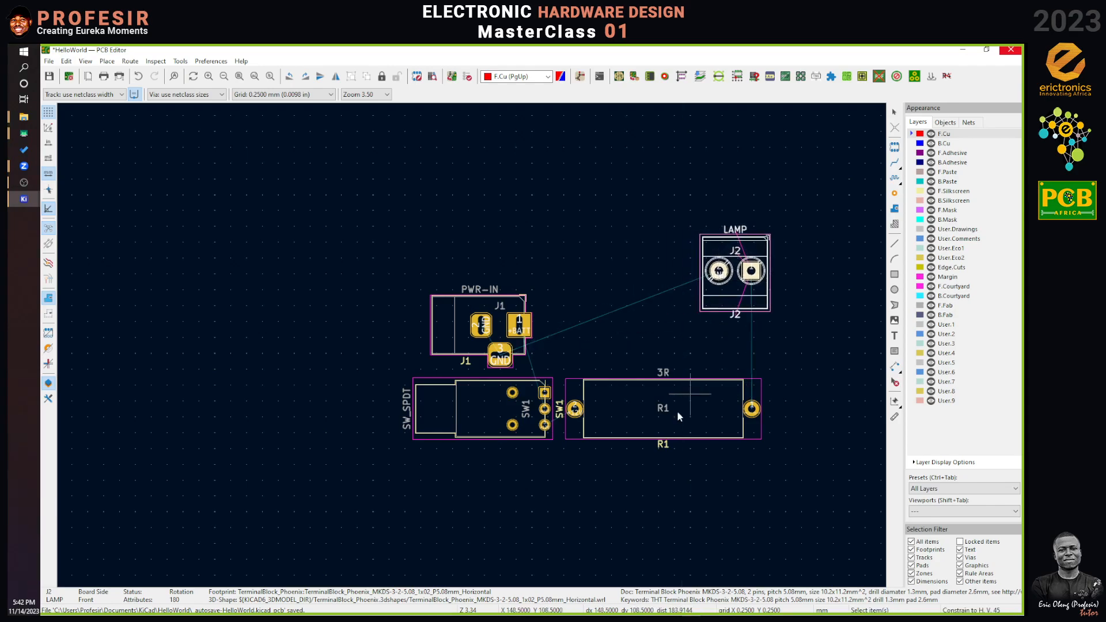
Step: Move SW1 downward and place R1 in the gap between J1 and SW1
{"action": "left_click", "coordinate": [459, 418]}
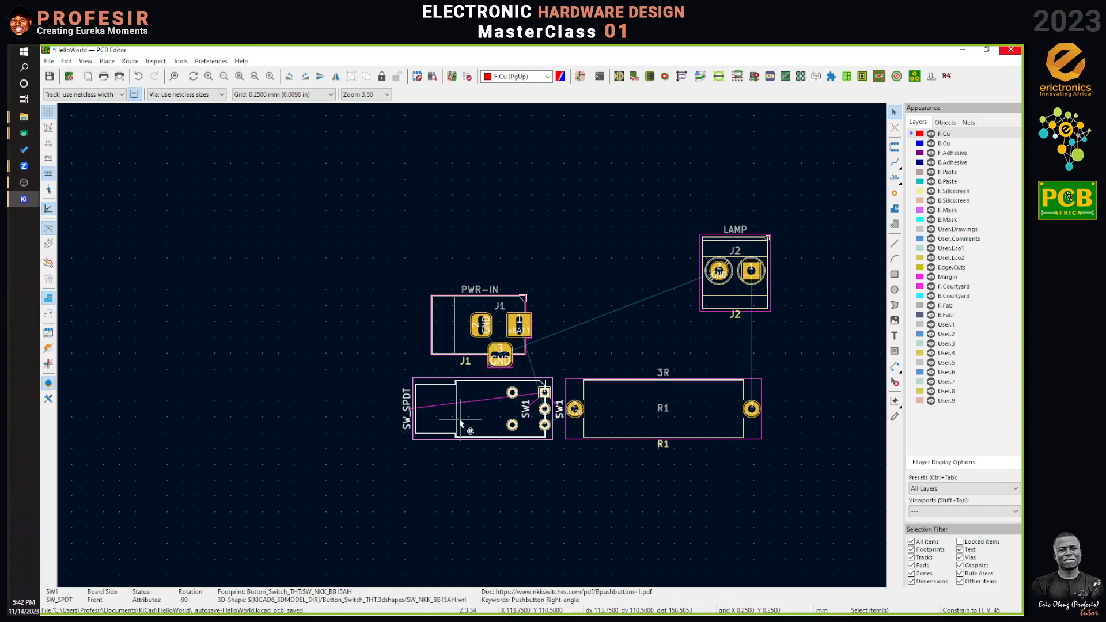
{"action": "key", "text": "m"}
{"action": "left_click", "coordinate": [480, 491]}
{"action": "left_click", "coordinate": [663, 407]}
{"action": "key", "text": "m"}
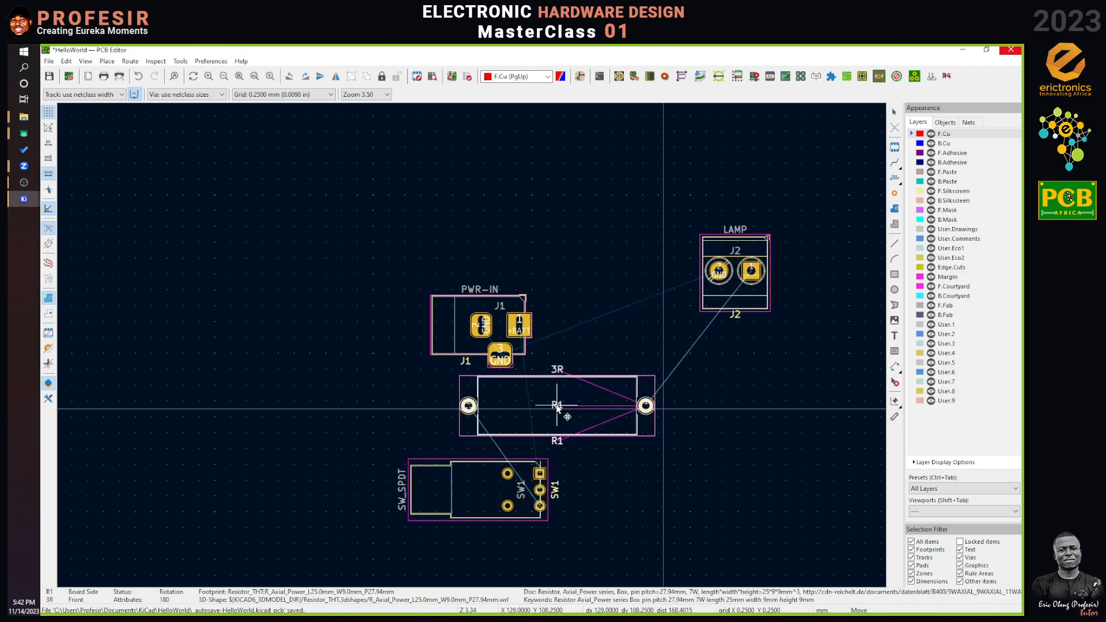
{"action": "left_click", "coordinate": [558, 406]}
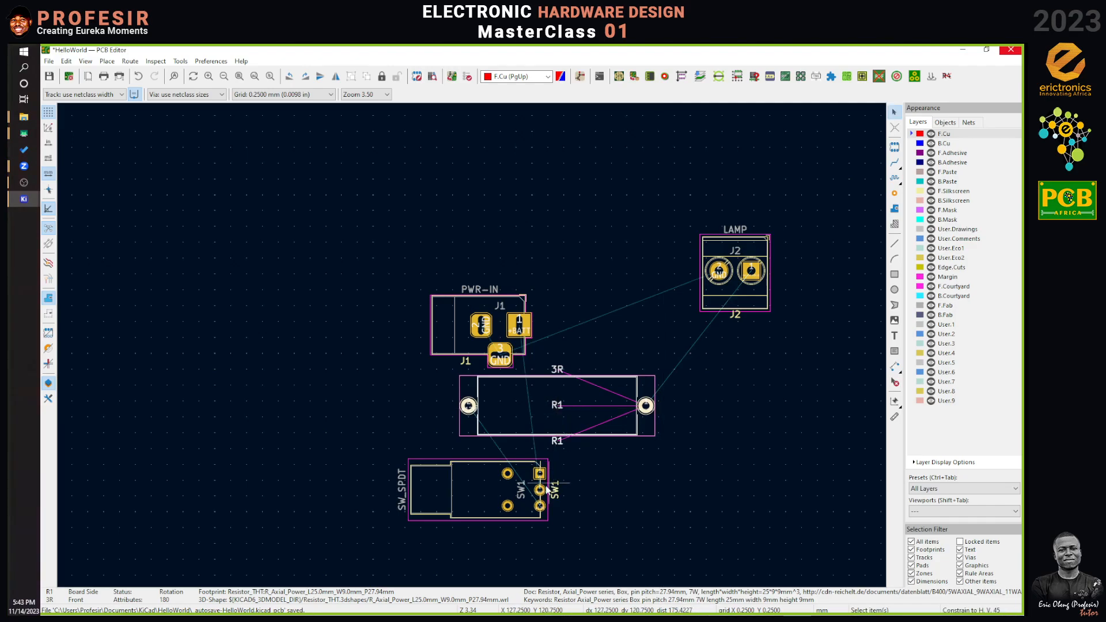
Step: Rotate SW1 to 90 degrees so its button faces right, and place it right of J1 above R1
{"action": "left_click", "coordinate": [504, 512]}
{"action": "key", "text": "m"}
{"action": "key", "text": "r"}
{"action": "key", "text": "r"}
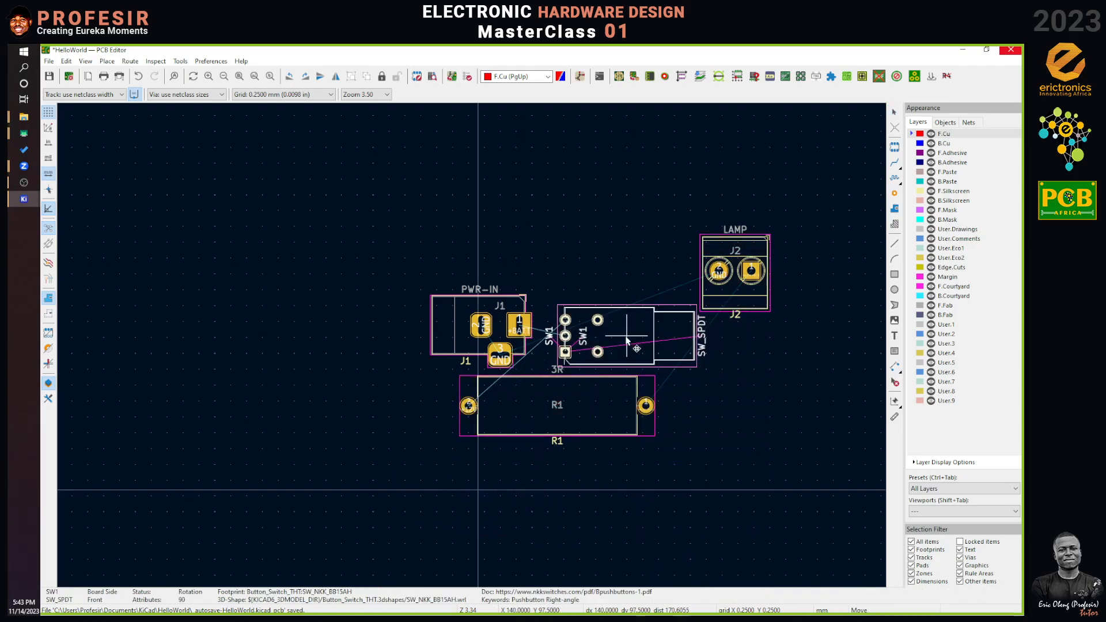
{"action": "left_click", "coordinate": [639, 348]}
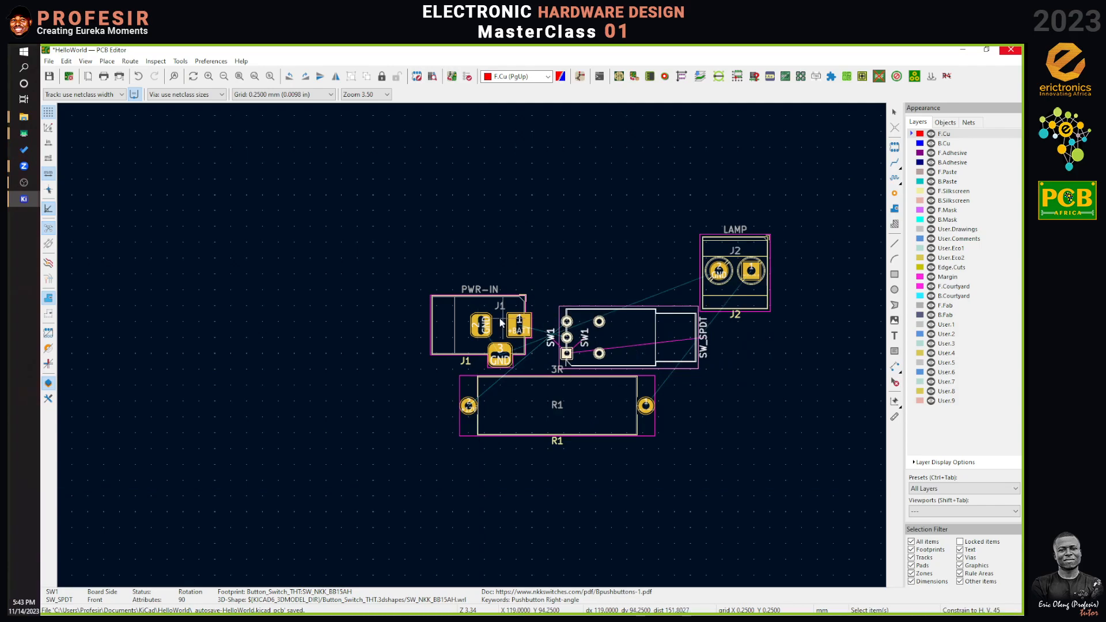
Step: Move the J1 barrel jack up and left, away from SW1 and R1
{"action": "left_click", "coordinate": [465, 343]}
{"action": "key", "text": "m"}
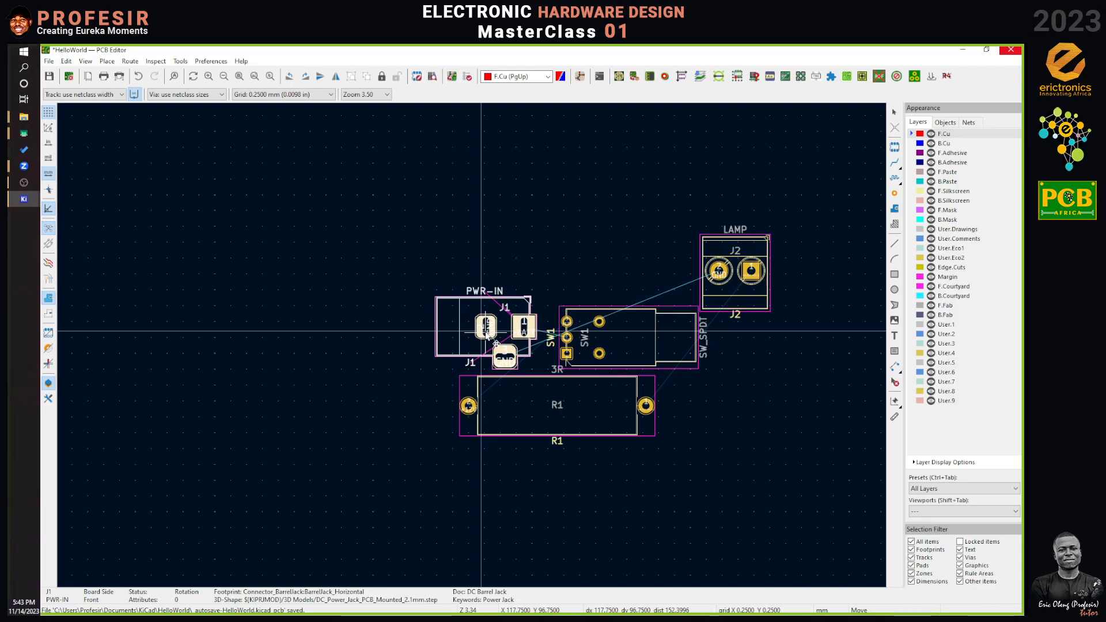
{"action": "left_click", "coordinate": [481, 332]}
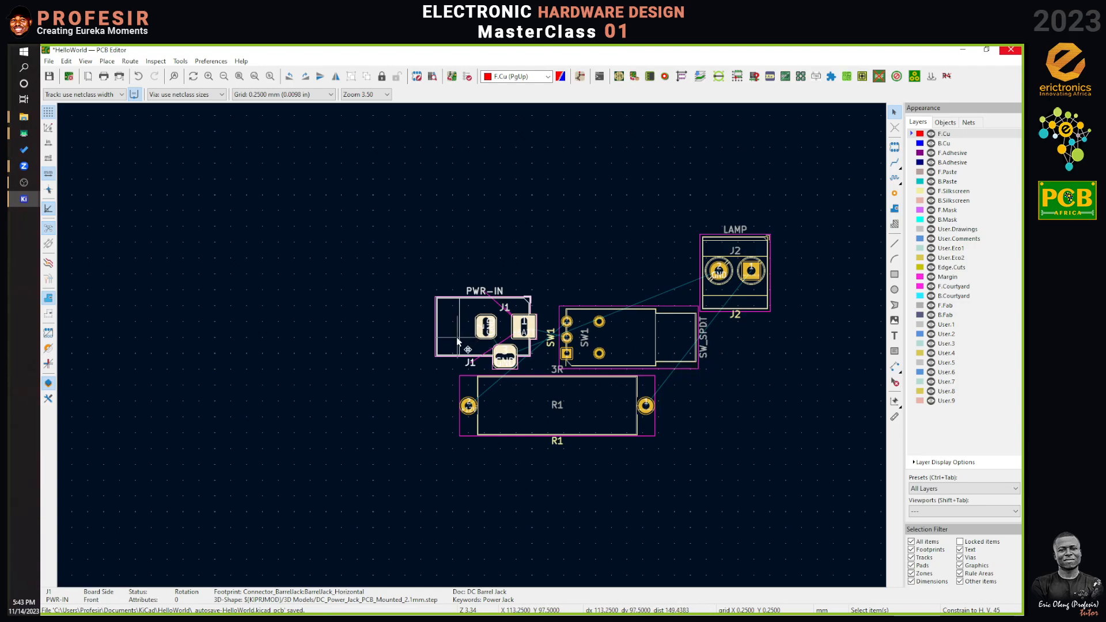
{"action": "left_click_drag", "start_coordinate": [464, 344], "coordinate": [362, 290]}
Step: Try SW1 at -90 degrees below J1, then turn it back to 90 degrees and place it above R1's right end
{"action": "left_click_drag", "start_coordinate": [665, 341], "coordinate": [383, 411]}
{"action": "key", "text": "r"}
{"action": "key", "text": "r"}
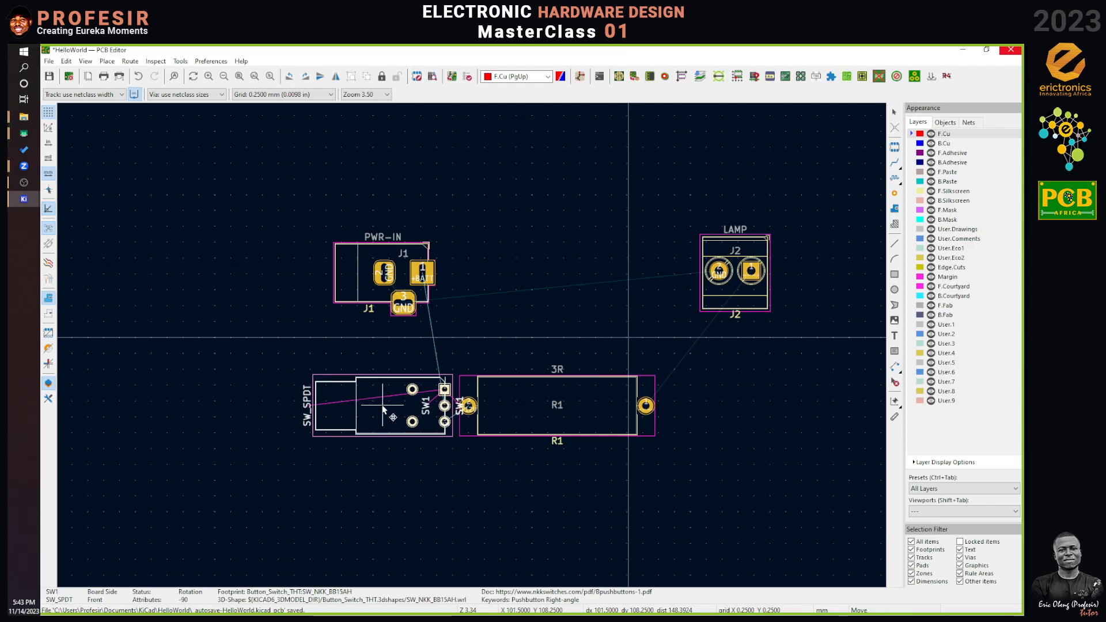
{"action": "left_click_drag", "start_coordinate": [381, 398], "coordinate": [386, 355]}
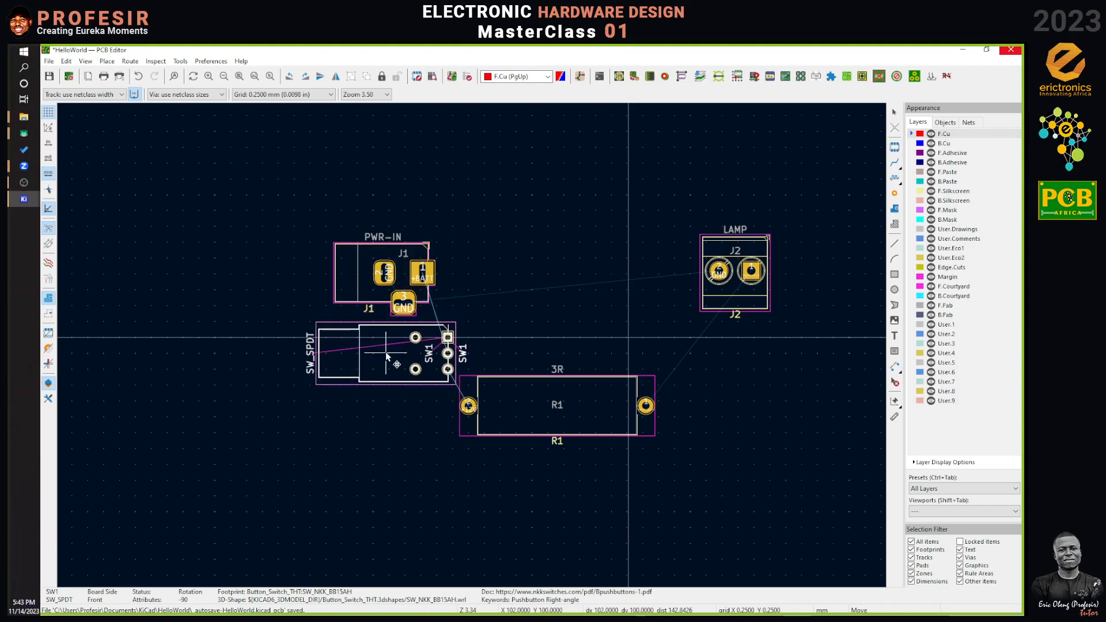
{"action": "key", "text": "r"}
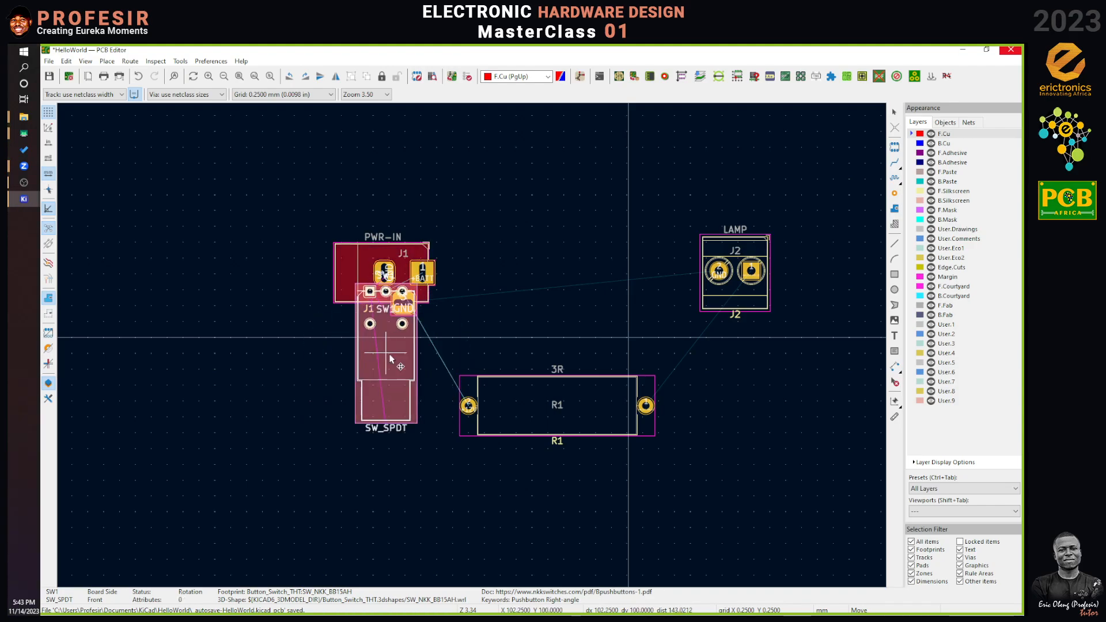
{"action": "key", "text": "r"}
{"action": "left_click", "coordinate": [637, 354]}
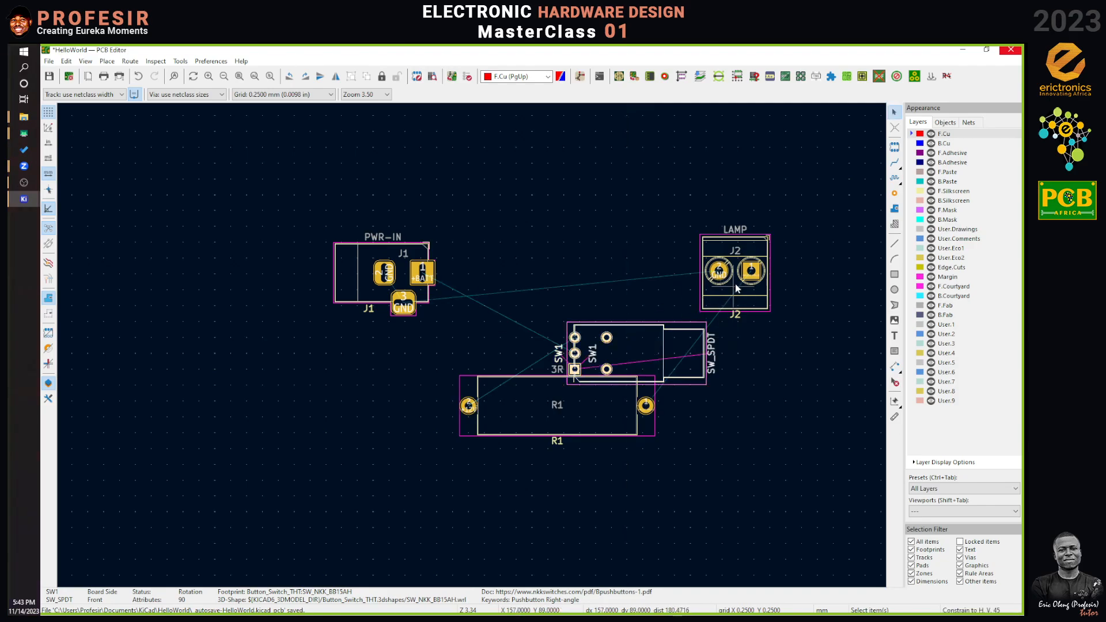
Step: Move the J2 terminal block left to sit directly above SW1, keeping its rotation at 180 degrees
{"action": "left_click", "coordinate": [734, 288]}
{"action": "key", "text": "m"}
{"action": "key", "text": "r"}
{"action": "key", "text": "r"}
{"action": "key", "text": "r"}
{"action": "key", "text": "r"}
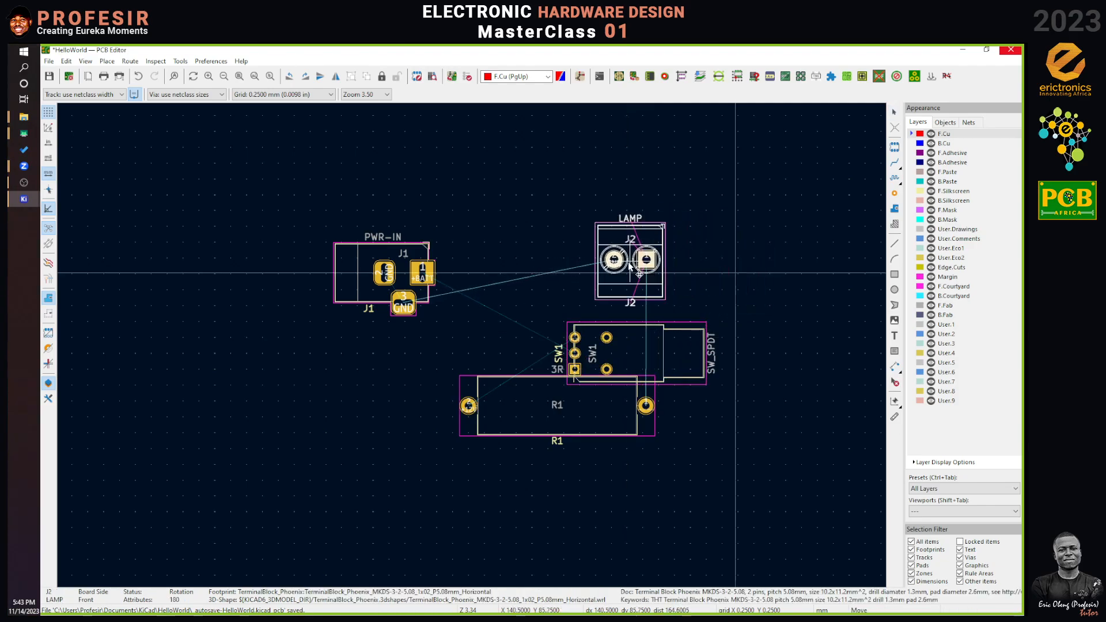
{"action": "left_click", "coordinate": [628, 281]}
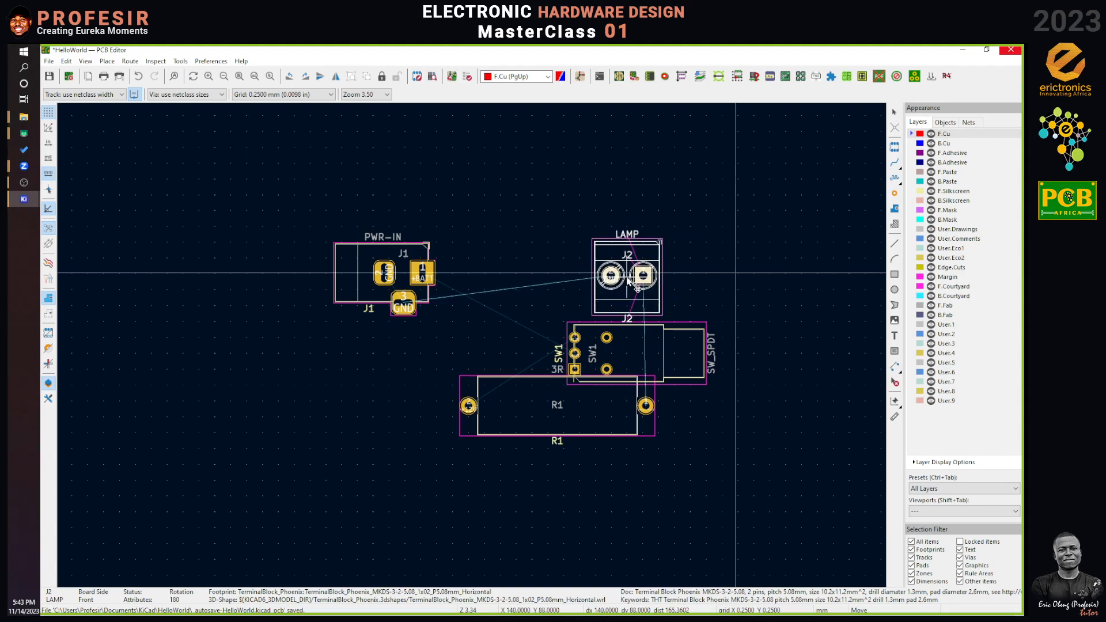
Step: Place R1 directly below J1 and move SW1 to the open area above and right of J2
{"action": "left_click", "coordinate": [586, 429]}
{"action": "key", "text": "m"}
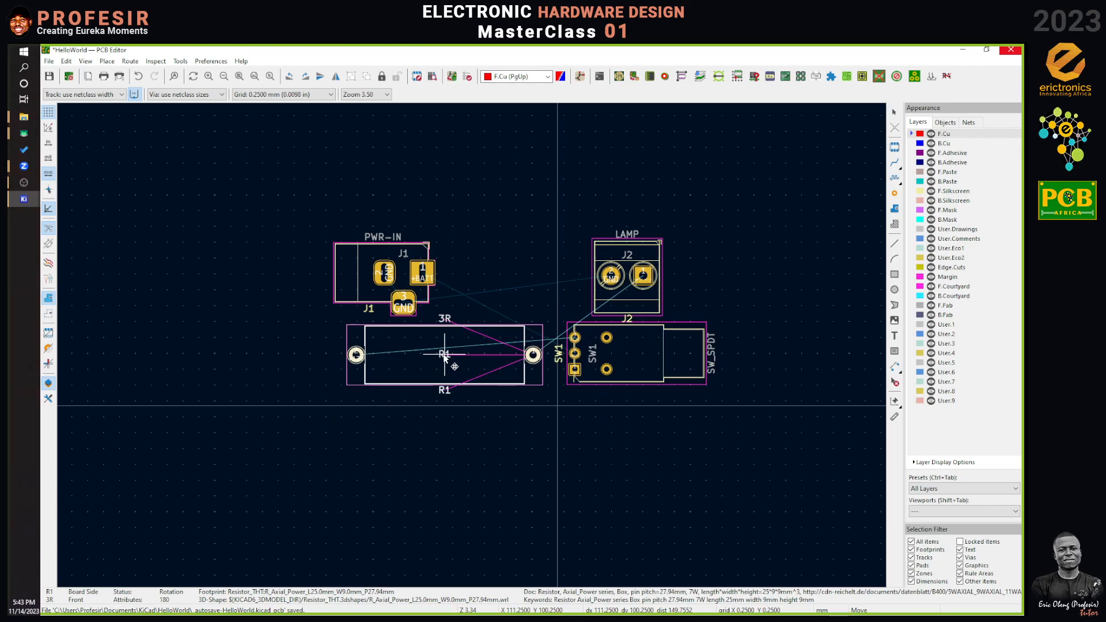
{"action": "left_click", "coordinate": [459, 355]}
{"action": "left_click_drag", "start_coordinate": [634, 353], "coordinate": [763, 165]}
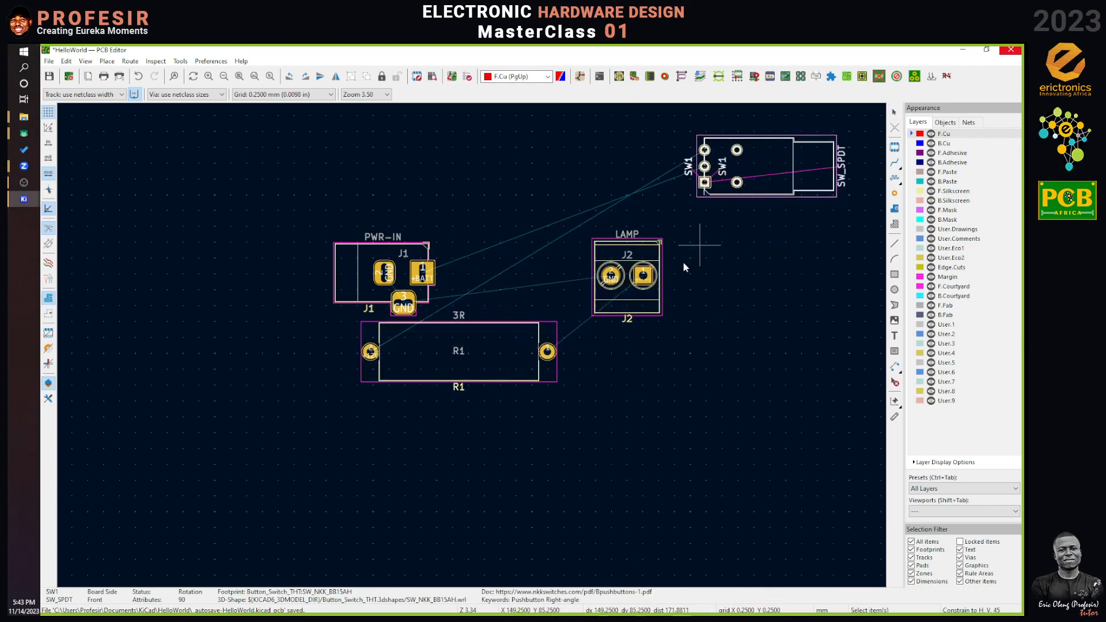
Step: Rotate J2 to 0 degrees and place it immediately right of R1, with its pad 1 facing the resistor
{"action": "left_click_drag", "start_coordinate": [641, 298], "coordinate": [583, 360]}
{"action": "key", "text": "r"}
{"action": "key", "text": "r"}
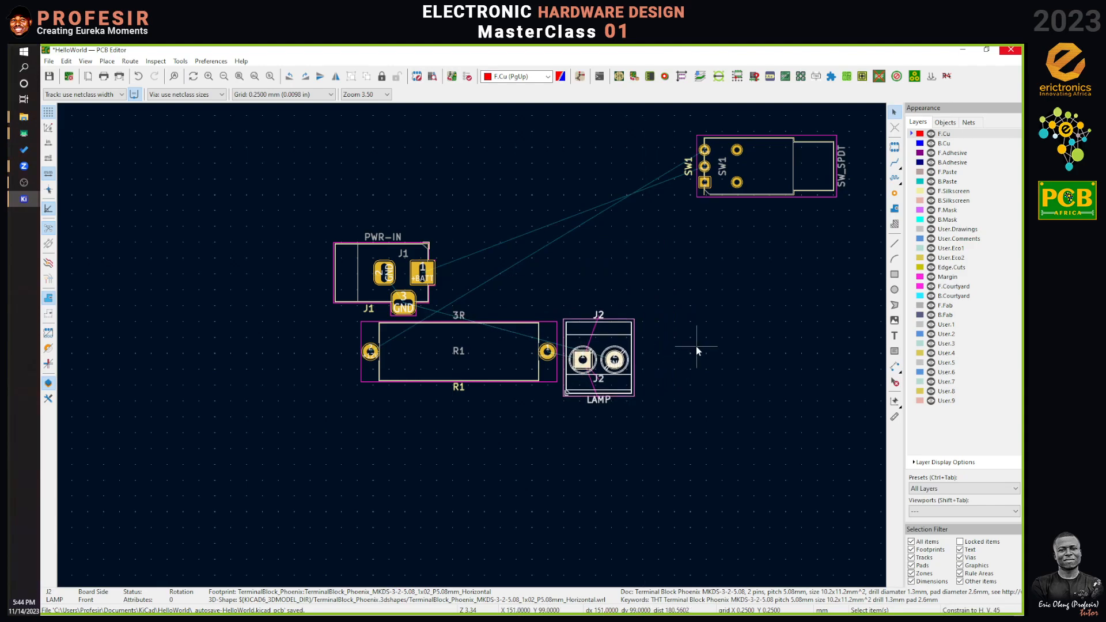
{"action": "left_click", "coordinate": [694, 349]}
Step: Open the 3D Viewer, examine the rearranged components from several angles, and return to the board layout
{"action": "left_click", "coordinate": [85, 61]}
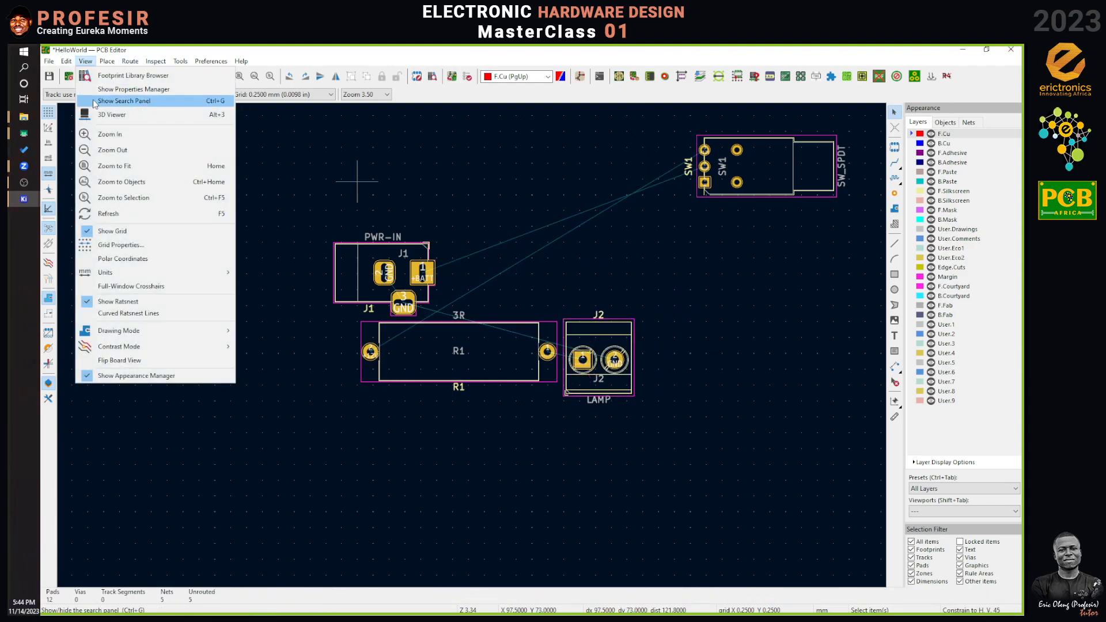
{"action": "left_click", "coordinate": [106, 115]}
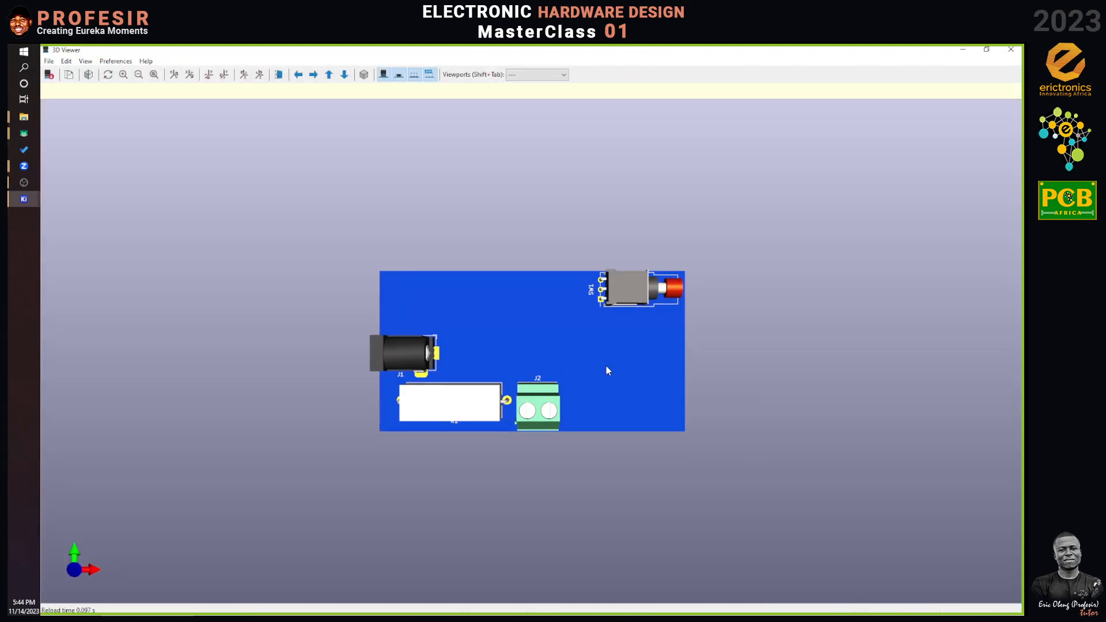
{"action": "left_click_drag", "start_coordinate": [562, 413], "coordinate": [538, 378]}
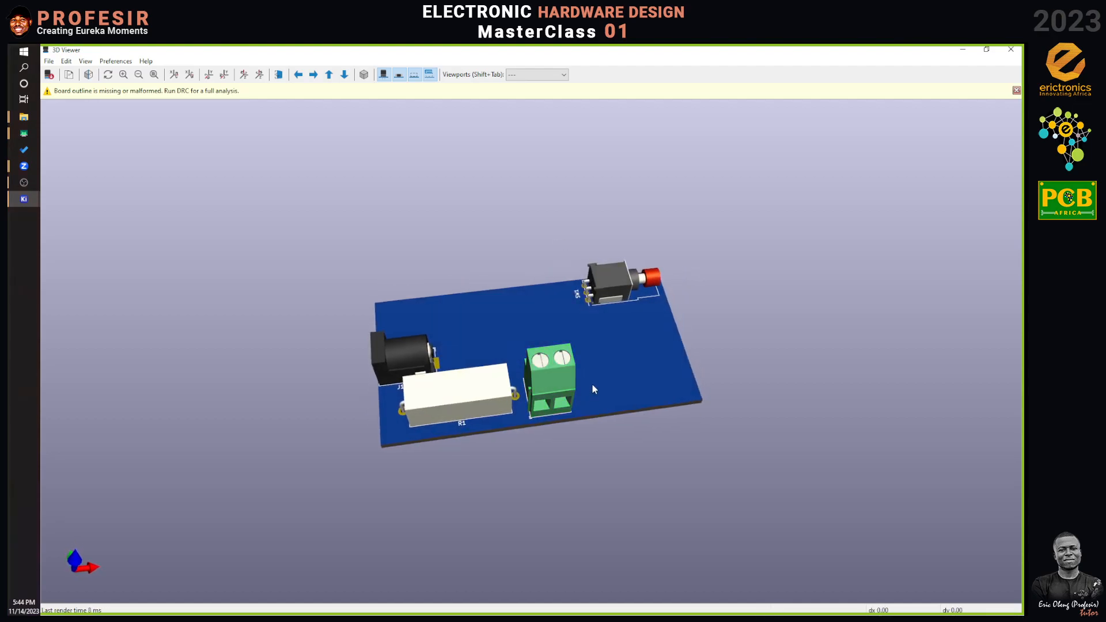
{"action": "scroll", "coordinate": [563, 434], "scroll_direction": "up", "scroll_amount": 5}
{"action": "scroll", "coordinate": [563, 434], "scroll_direction": "down", "scroll_amount": 6}
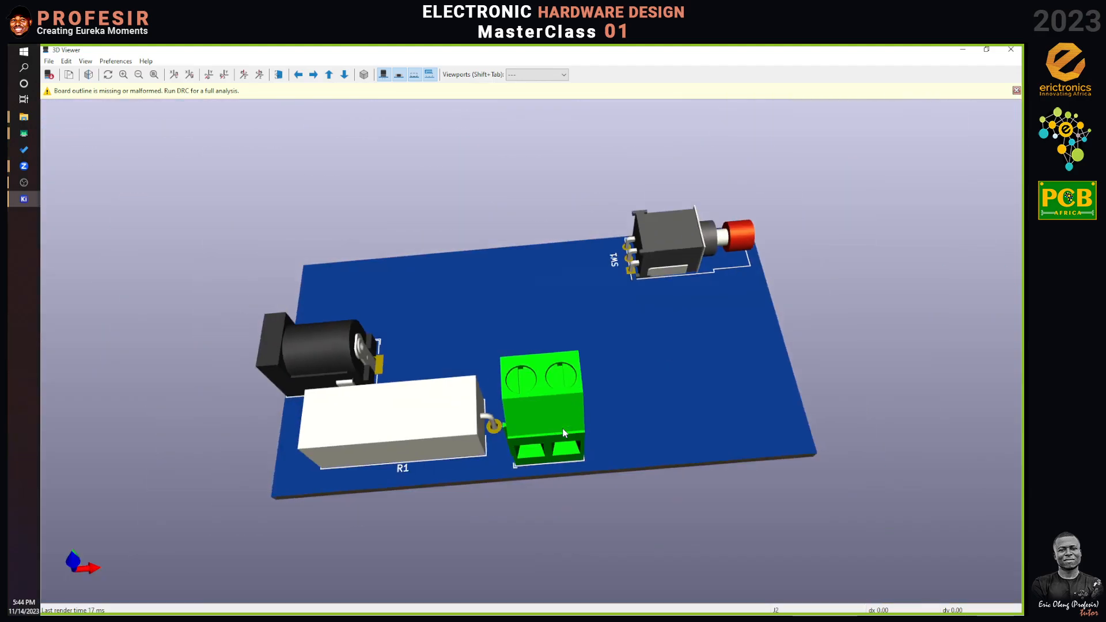
{"action": "left_click_drag", "start_coordinate": [586, 390], "coordinate": [595, 452]}
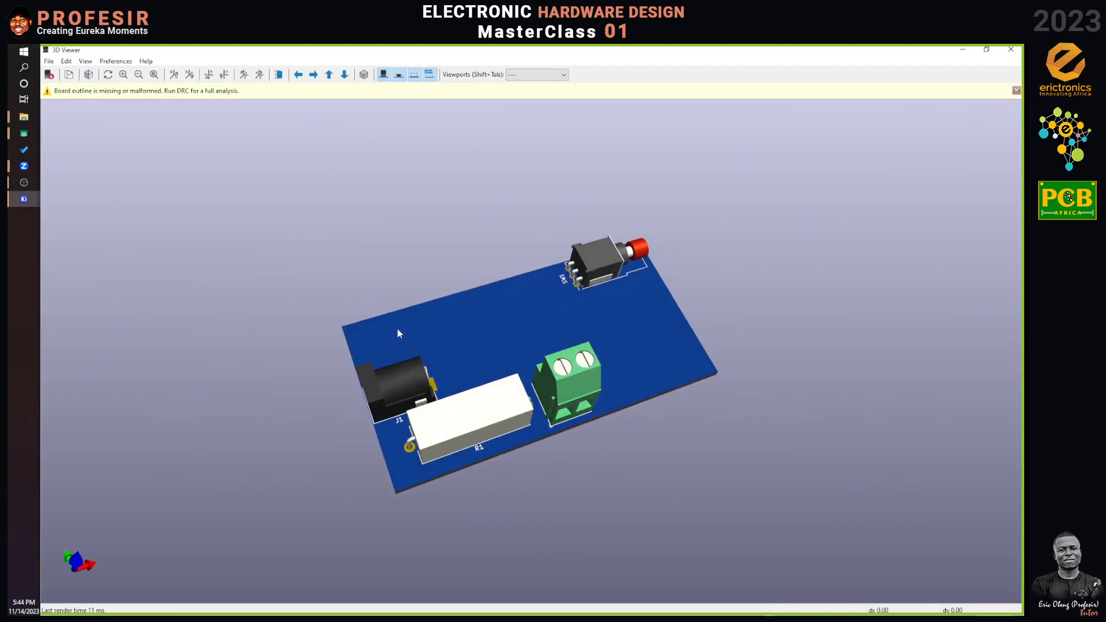
{"action": "left_click", "coordinate": [967, 54]}
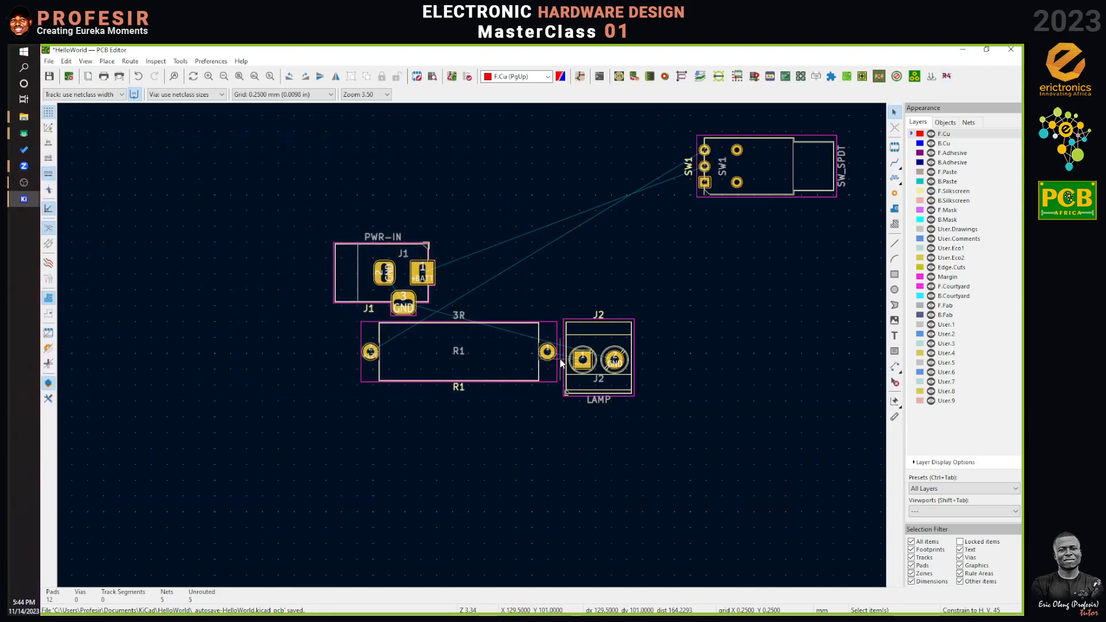
Step: Shift J2 slightly up and left so its pads line up horizontally with the pads of R1
{"action": "scroll", "coordinate": [472, 350], "scroll_direction": "up", "scroll_amount": 5}
{"action": "scroll", "coordinate": [472, 350], "scroll_direction": "down", "scroll_amount": 3}
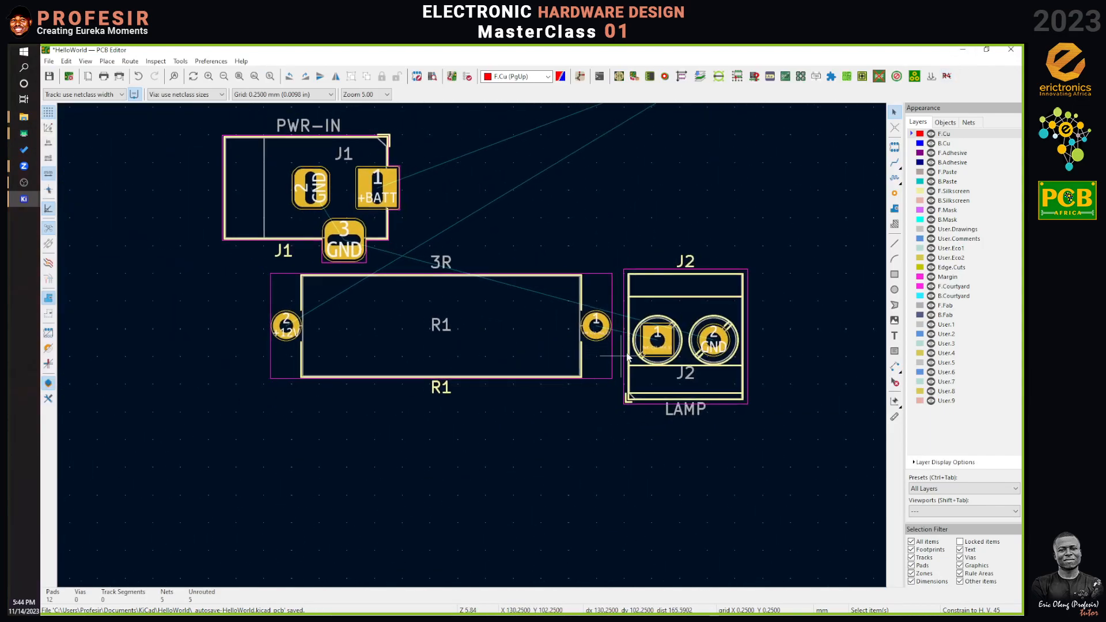
{"action": "left_click", "coordinate": [660, 300]}
{"action": "left_click_drag", "start_coordinate": [660, 301], "coordinate": [651, 328]}
Step: Nudge the J1 barrel jack slightly up and to the right above R1
{"action": "left_click", "coordinate": [270, 229]}
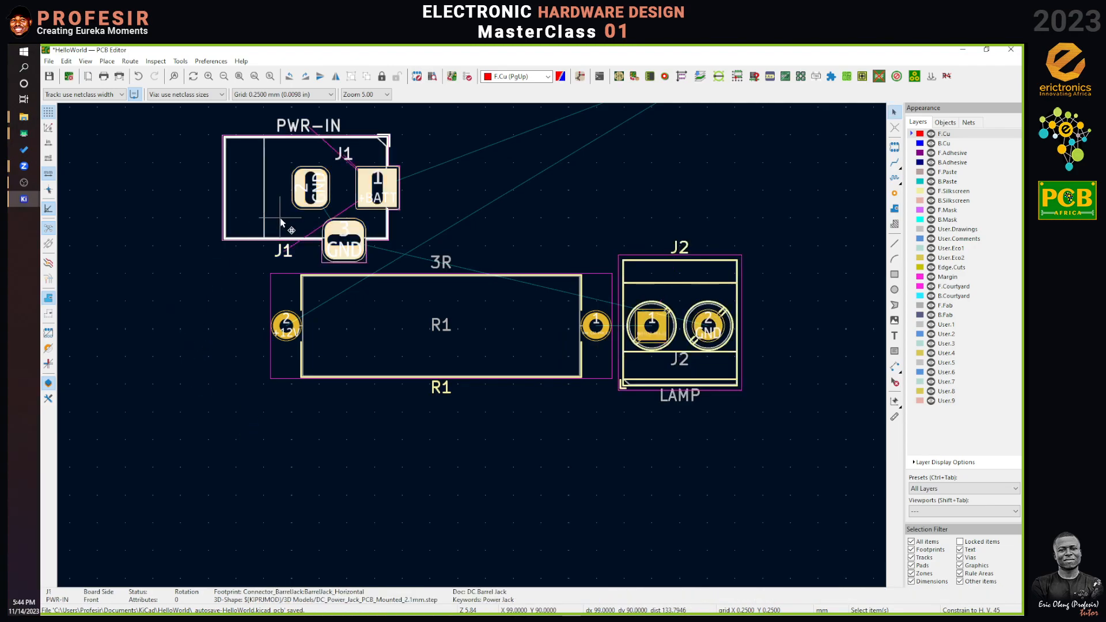
{"action": "left_click_drag", "start_coordinate": [286, 221], "coordinate": [317, 193]}
{"action": "scroll", "coordinate": [503, 339], "scroll_direction": "down", "scroll_amount": 1}
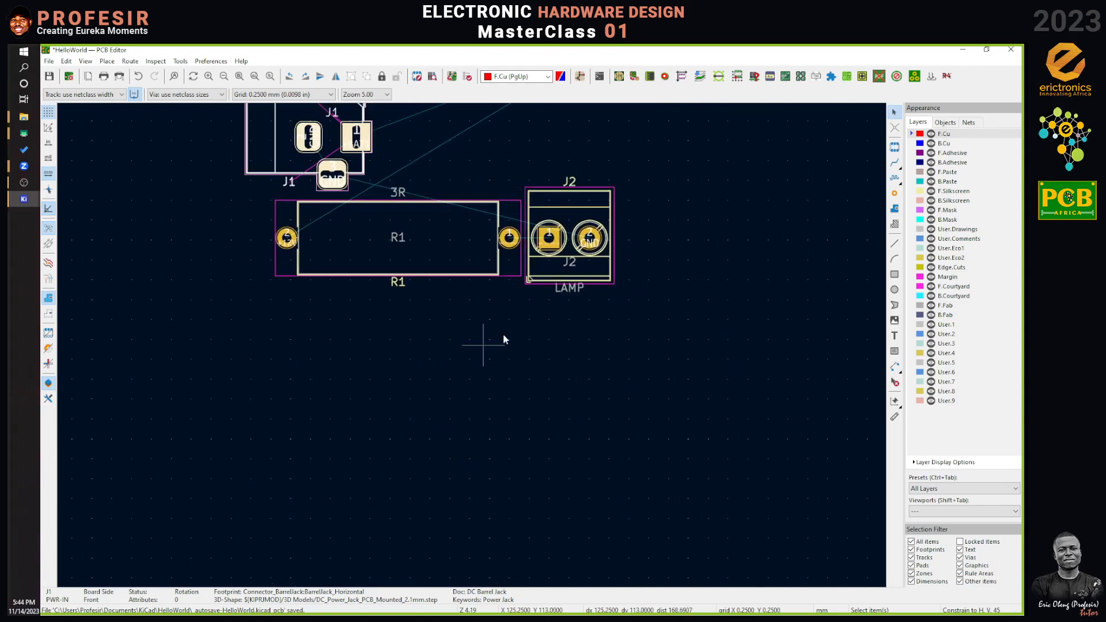
{"action": "scroll", "coordinate": [617, 267], "scroll_direction": "down", "scroll_amount": 2}
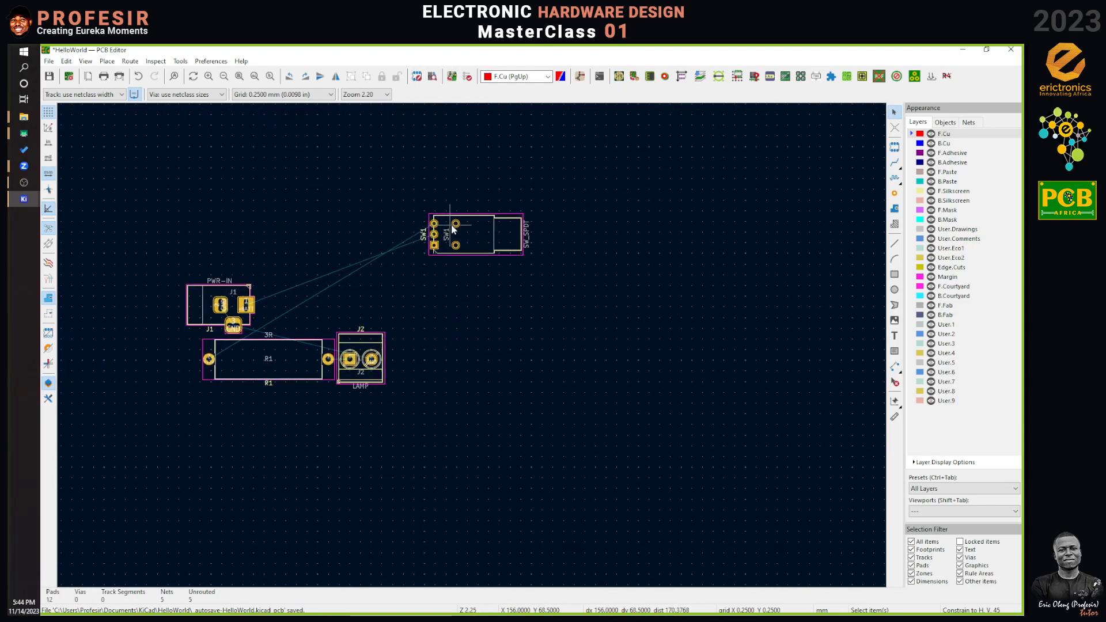
Step: Move SW1 down and left to sit directly above J2, to the right of J1 and roughly level with it
{"action": "left_click", "coordinate": [476, 229]}
{"action": "left_click_drag", "start_coordinate": [472, 226], "coordinate": [367, 313]}
{"action": "left_click", "coordinate": [452, 375]}
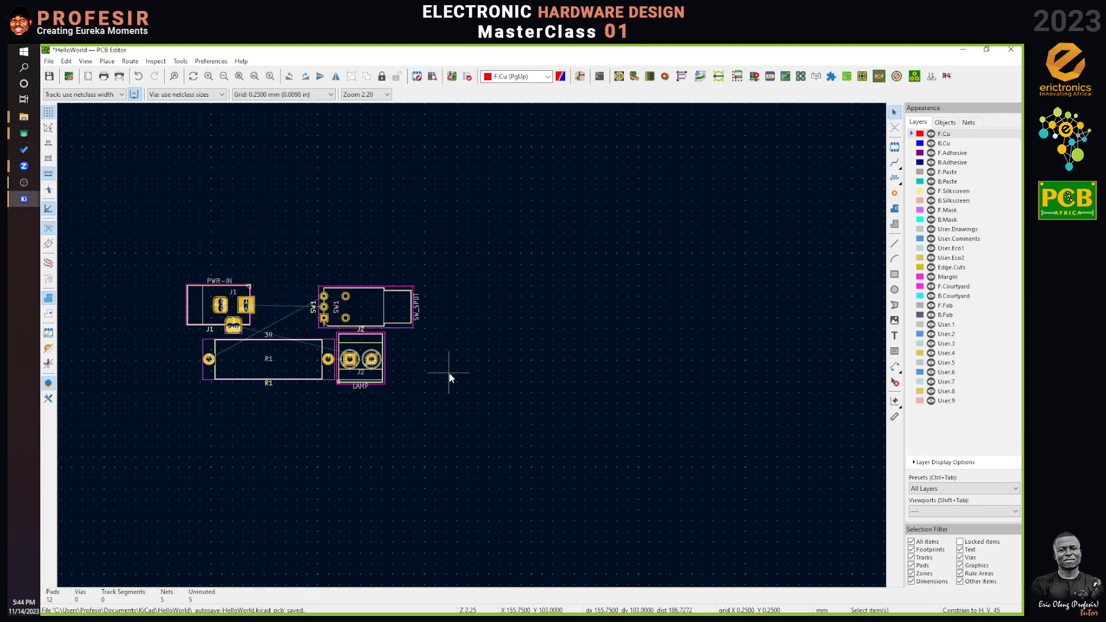
Step: Open the 3D Viewer, examine the grouped components with SW1 above J2 from several angles, and return to the board layout
{"action": "left_click", "coordinate": [269, 77]}
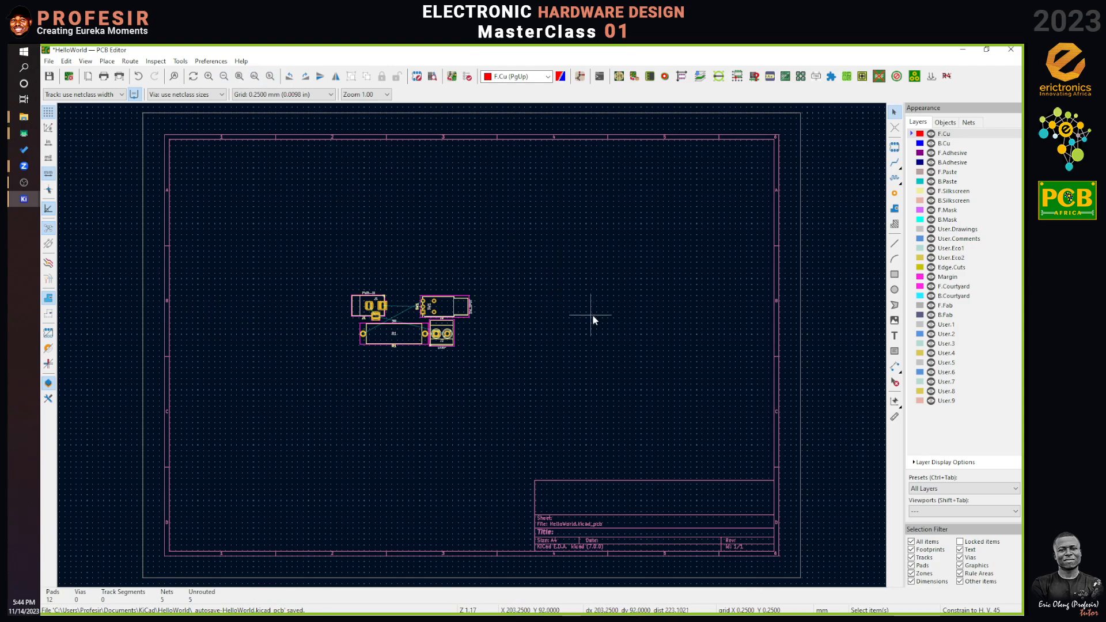
{"action": "left_click", "coordinate": [255, 77]}
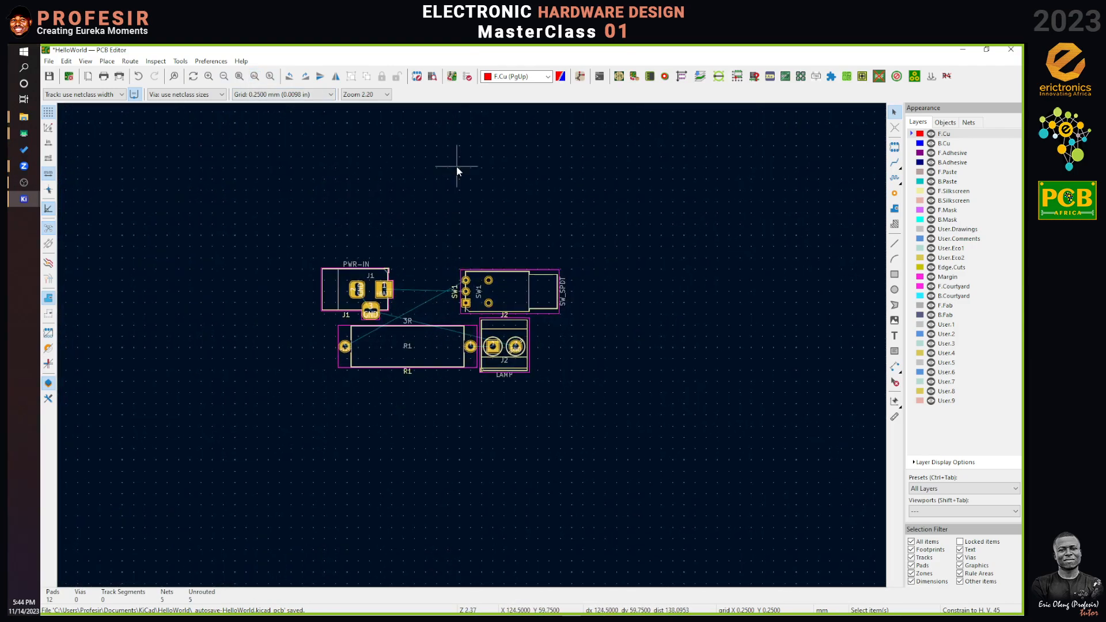
{"action": "left_click", "coordinate": [85, 61]}
{"action": "left_click", "coordinate": [146, 115]}
{"action": "left_click_drag", "start_coordinate": [727, 412], "coordinate": [787, 287]}
{"action": "left_click_drag", "start_coordinate": [556, 499], "coordinate": [134, 476]}
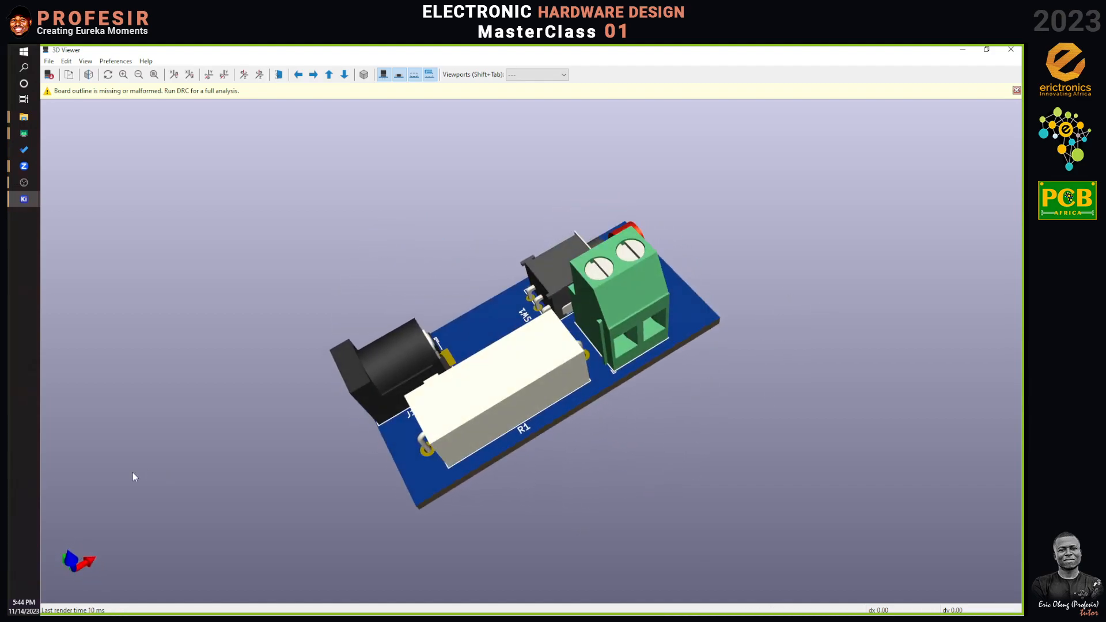
{"action": "left_click_drag", "start_coordinate": [770, 514], "coordinate": [724, 260]}
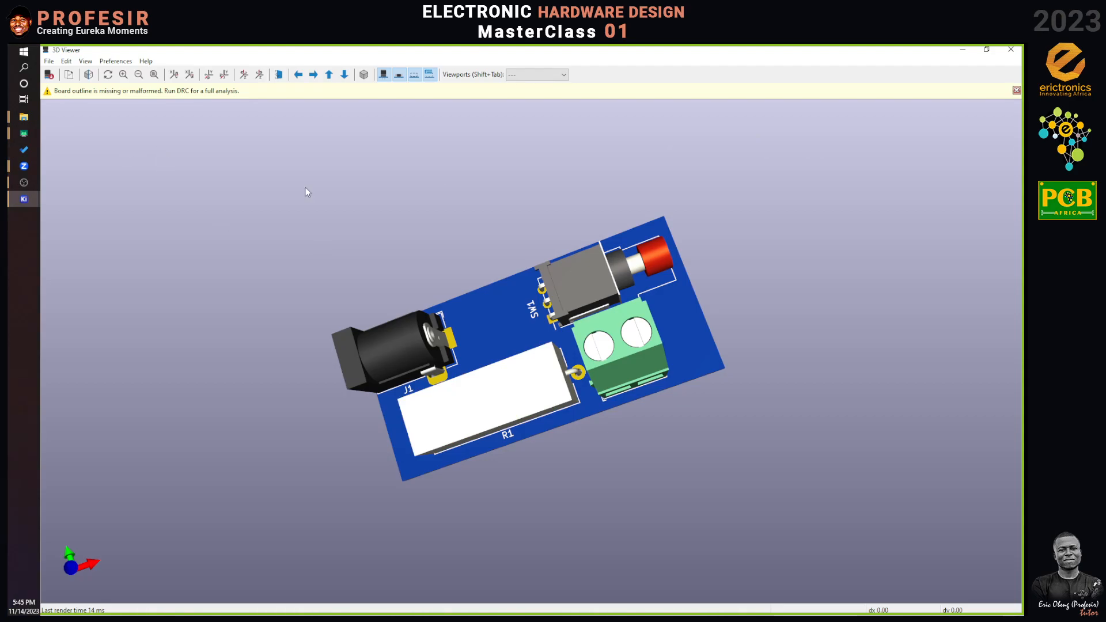
{"action": "left_click", "coordinate": [1012, 51]}
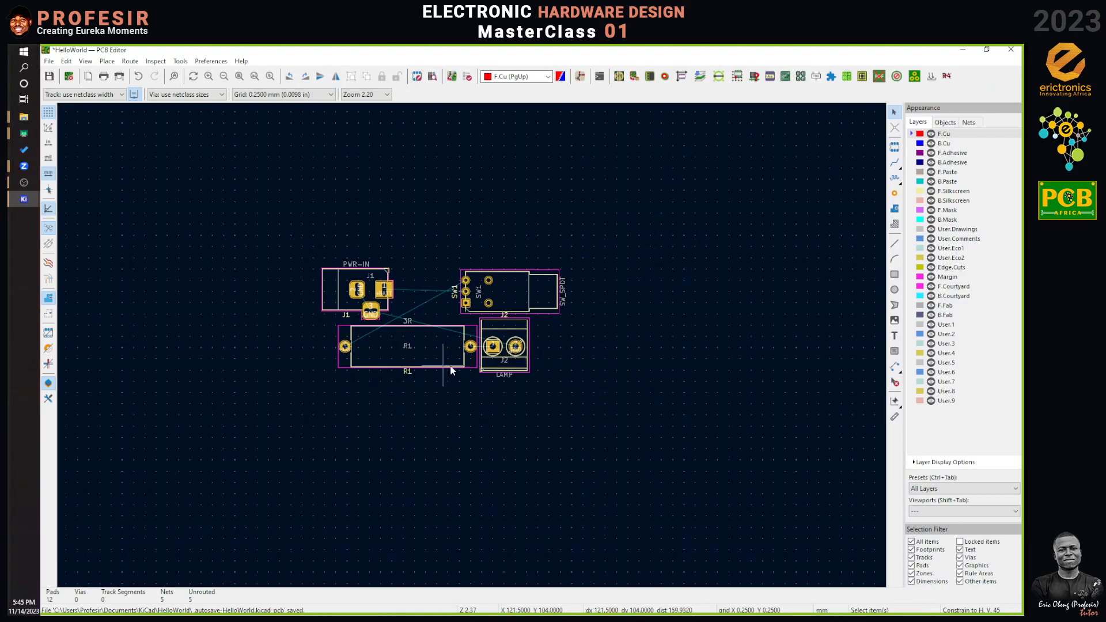
Step: Check the component placement in the 3D Viewer once more from a low front angle, and close the viewer
{"action": "left_click", "coordinate": [85, 62]}
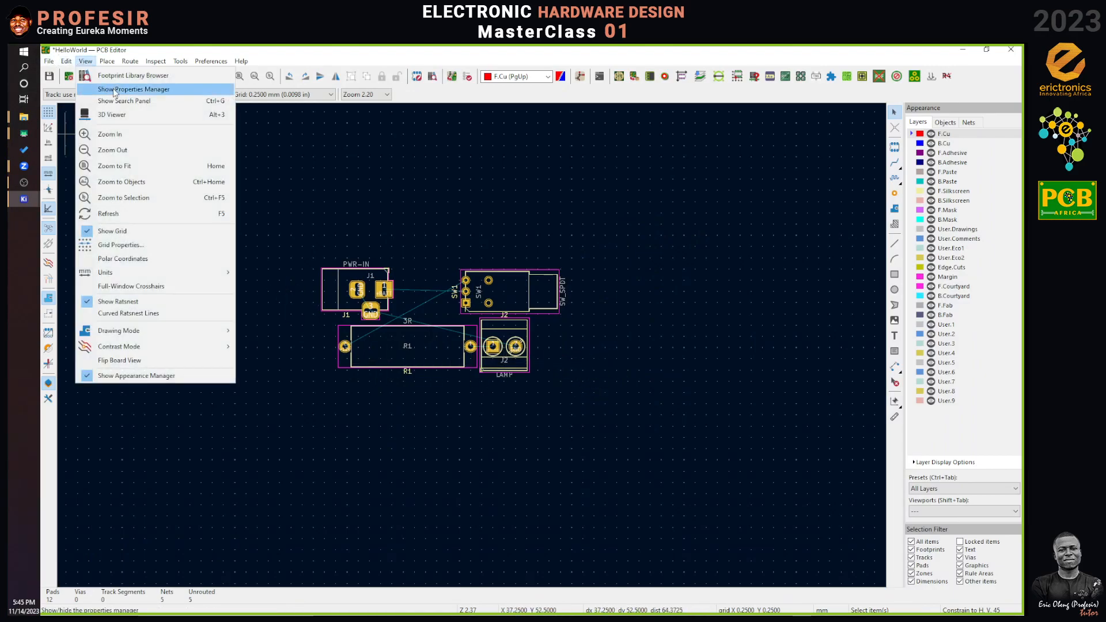
{"action": "left_click", "coordinate": [115, 114]}
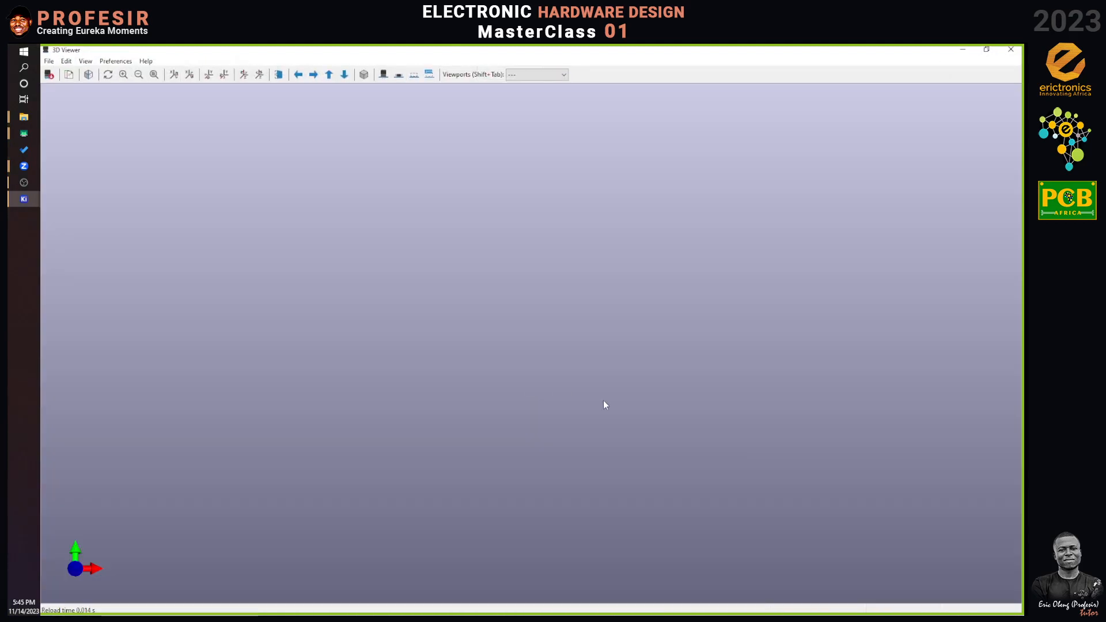
{"action": "left_click_drag", "start_coordinate": [613, 434], "coordinate": [573, 322]}
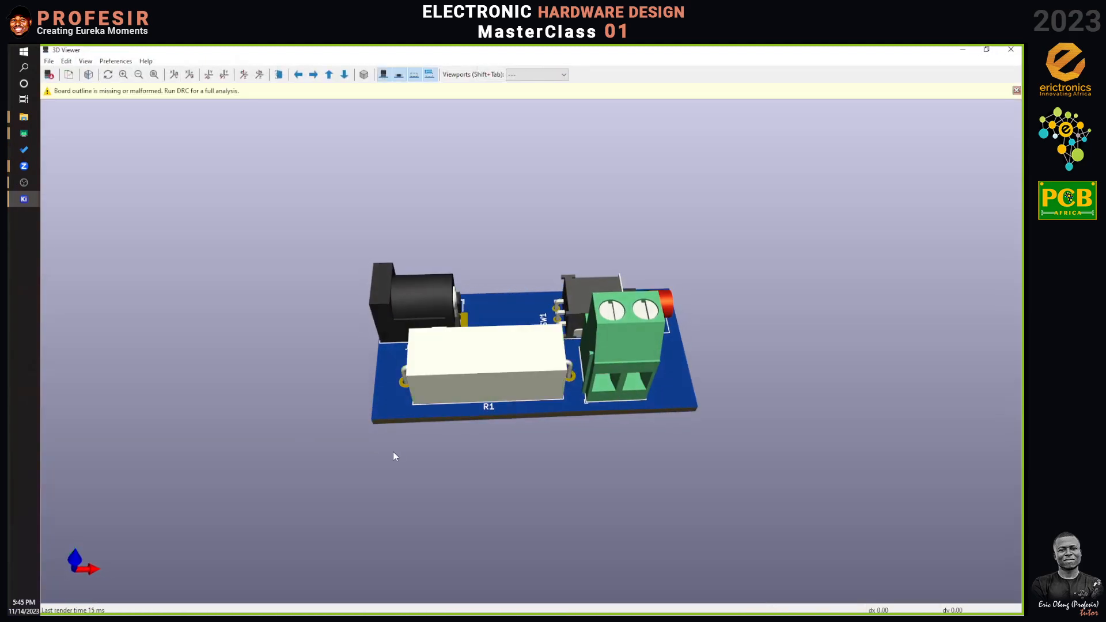
{"action": "left_click", "coordinate": [1011, 49]}
Step: On the Edge.Cuts layer, draw the outline's top edge about 41.5 mm long above J1 and SW1, ending in a 45° chamfer about 3.2 mm long
{"action": "scroll", "coordinate": [472, 346], "scroll_direction": "up", "scroll_amount": 4}
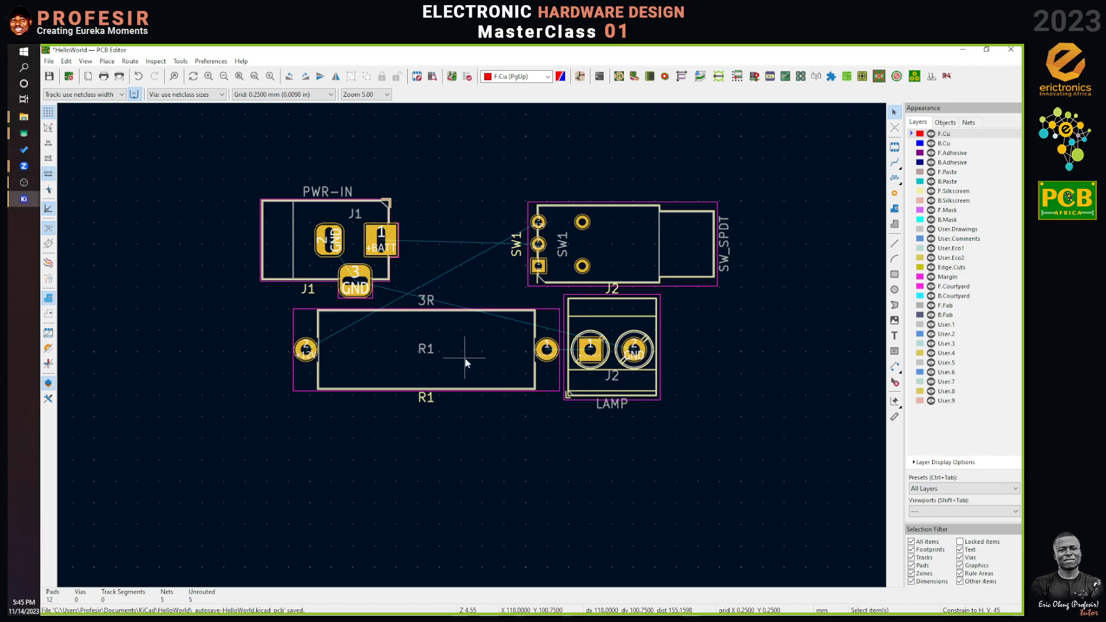
{"action": "left_click", "coordinate": [527, 78]}
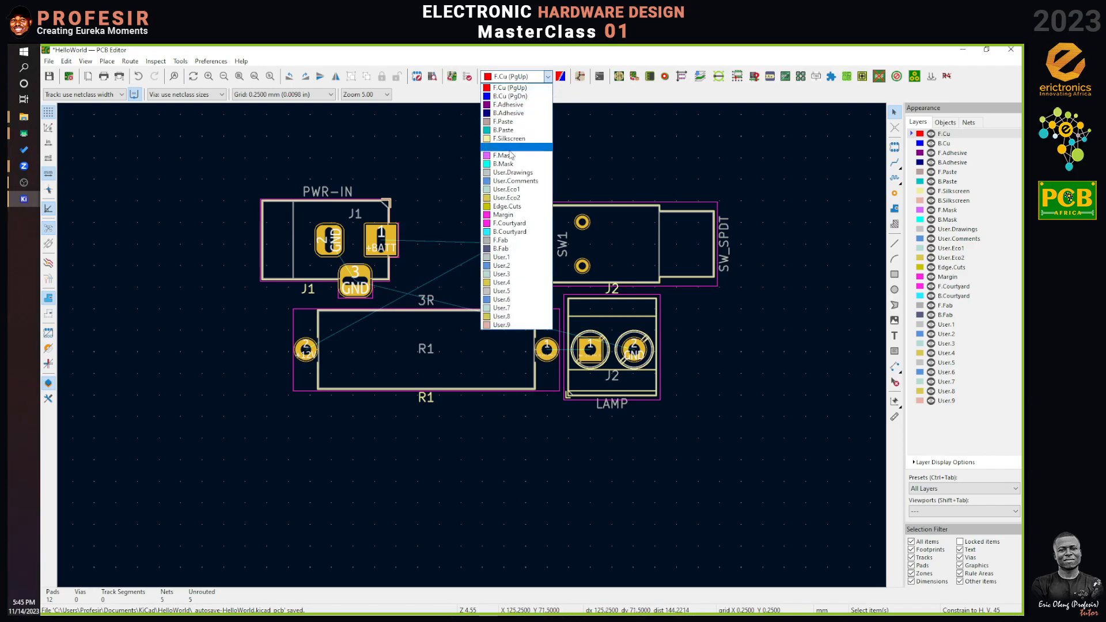
{"action": "left_click", "coordinate": [508, 206]}
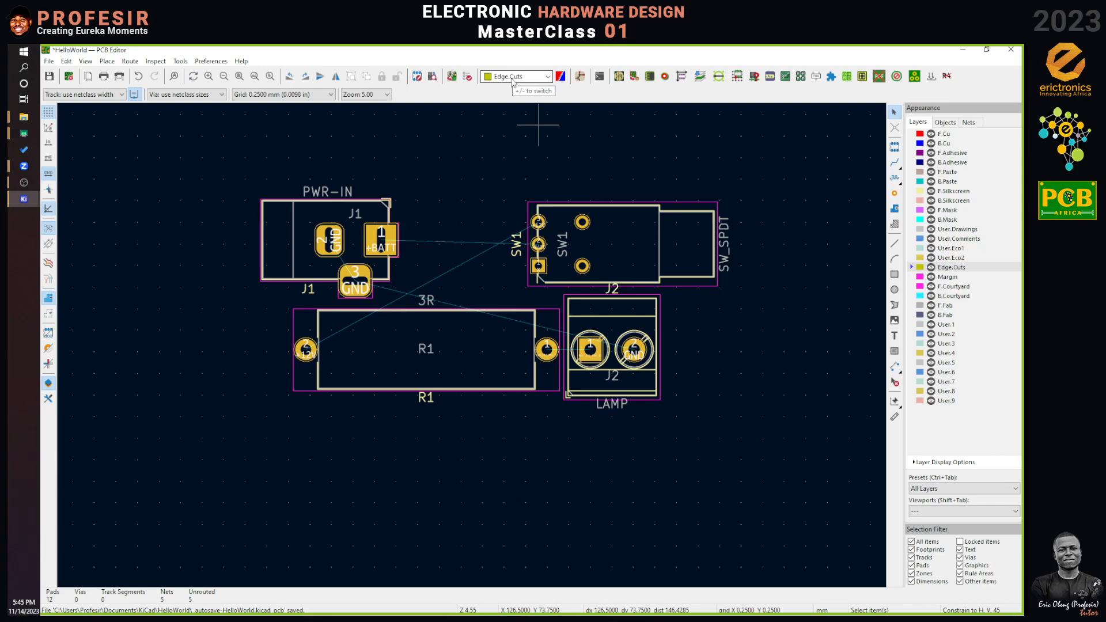
{"action": "left_click", "coordinate": [894, 244]}
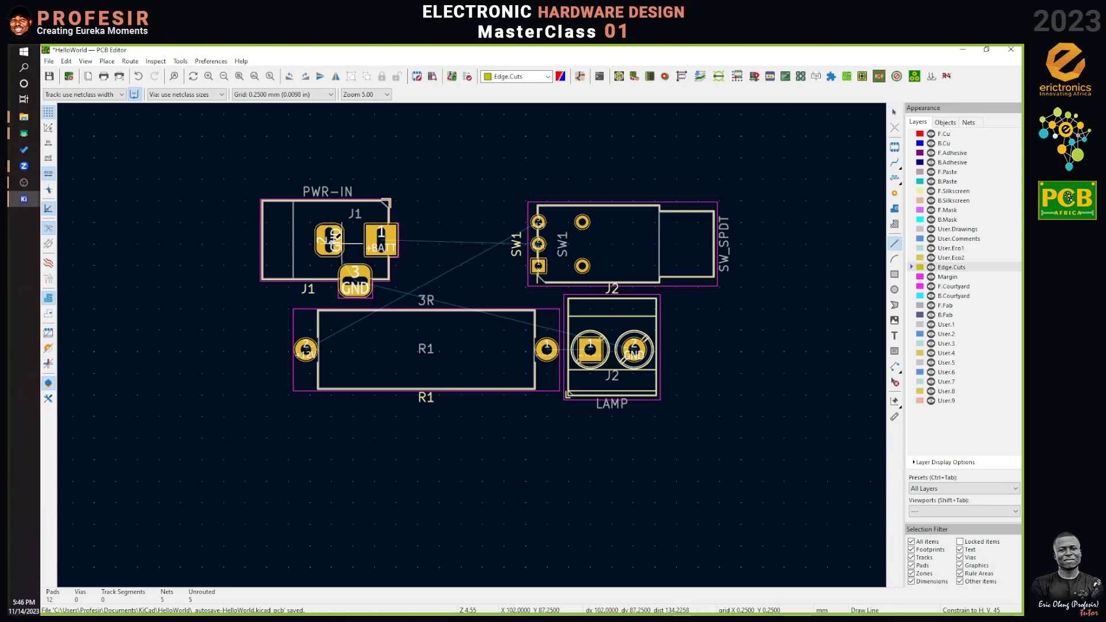
{"action": "left_click", "coordinate": [288, 179]}
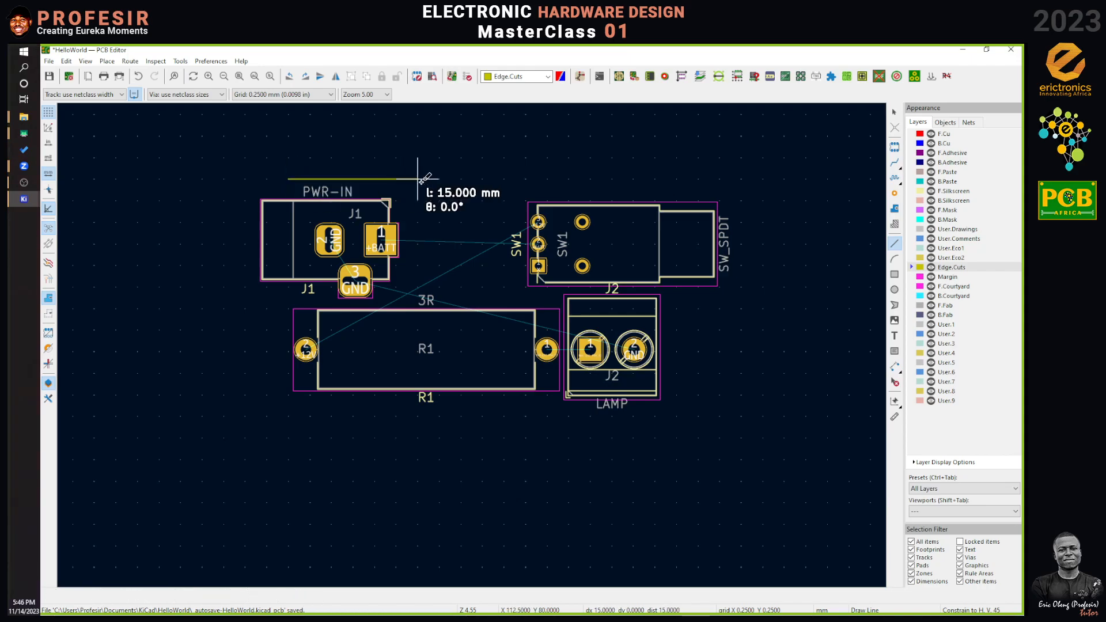
{"action": "left_click", "coordinate": [646, 180]}
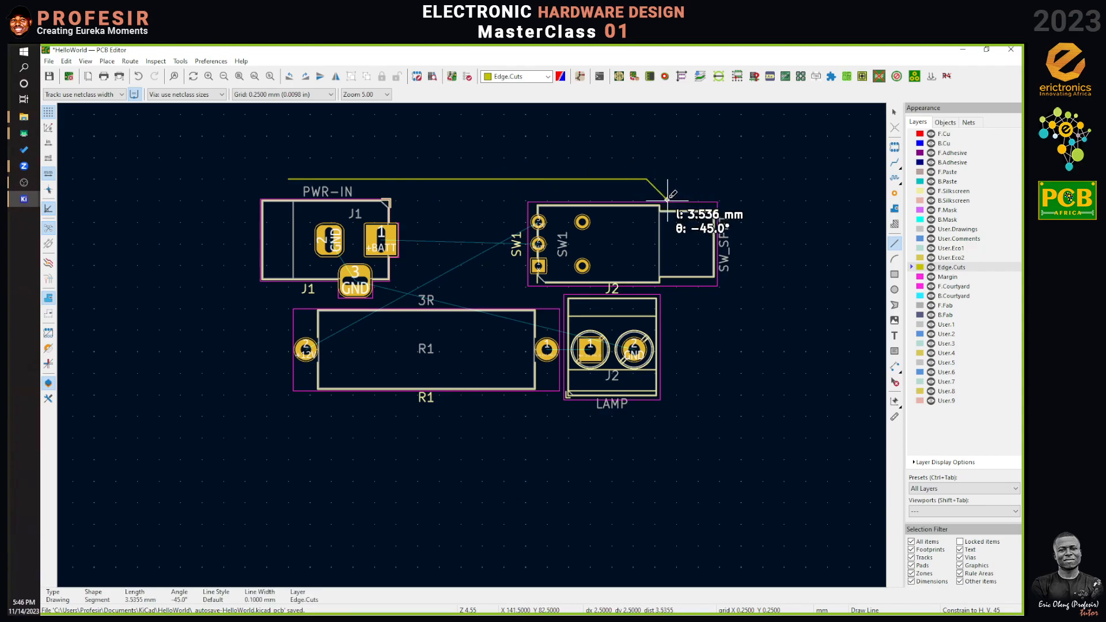
{"action": "left_click", "coordinate": [667, 199]}
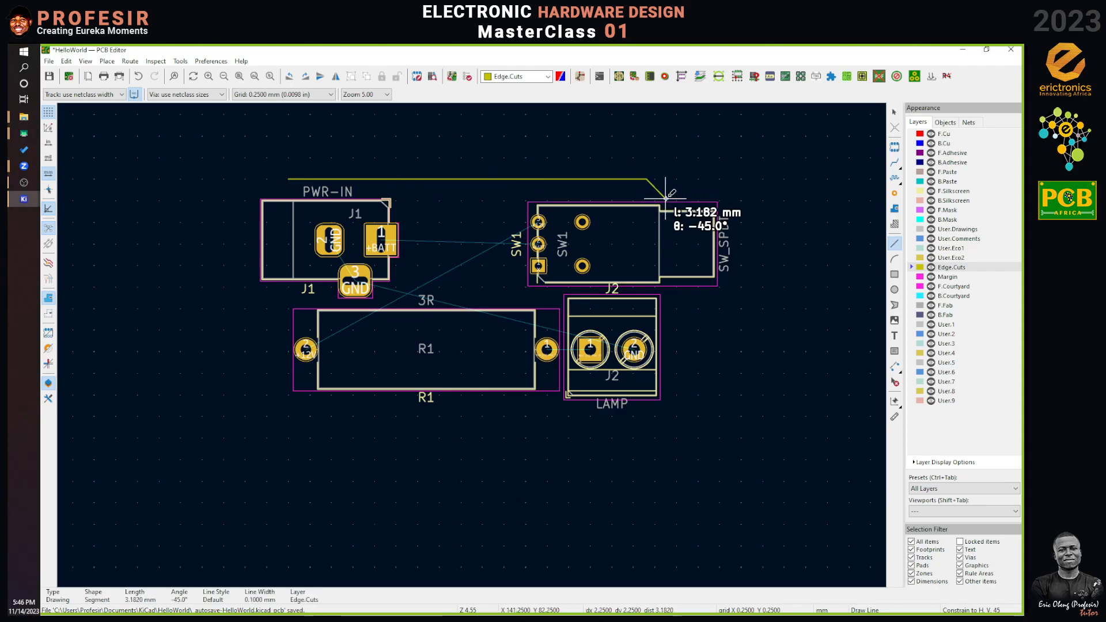
Step: Continue the outline down across SW1 and beside J2, chamfer around J2's lower corners, and run the bottom edge beneath R1 to its far end
{"action": "left_click", "coordinate": [666, 408]}
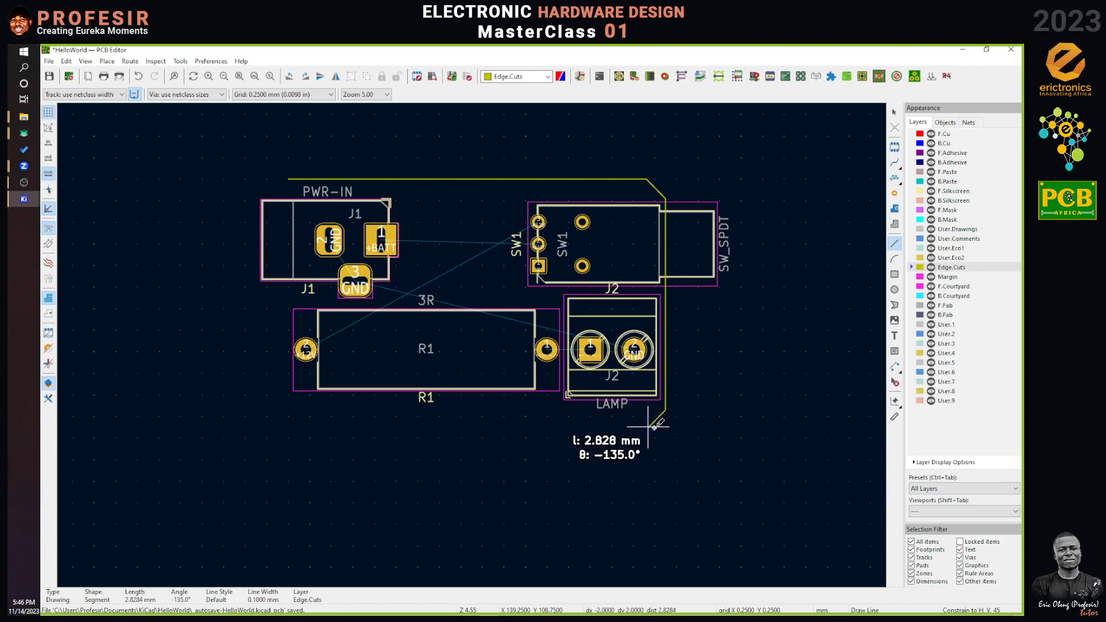
{"action": "left_click", "coordinate": [658, 420]}
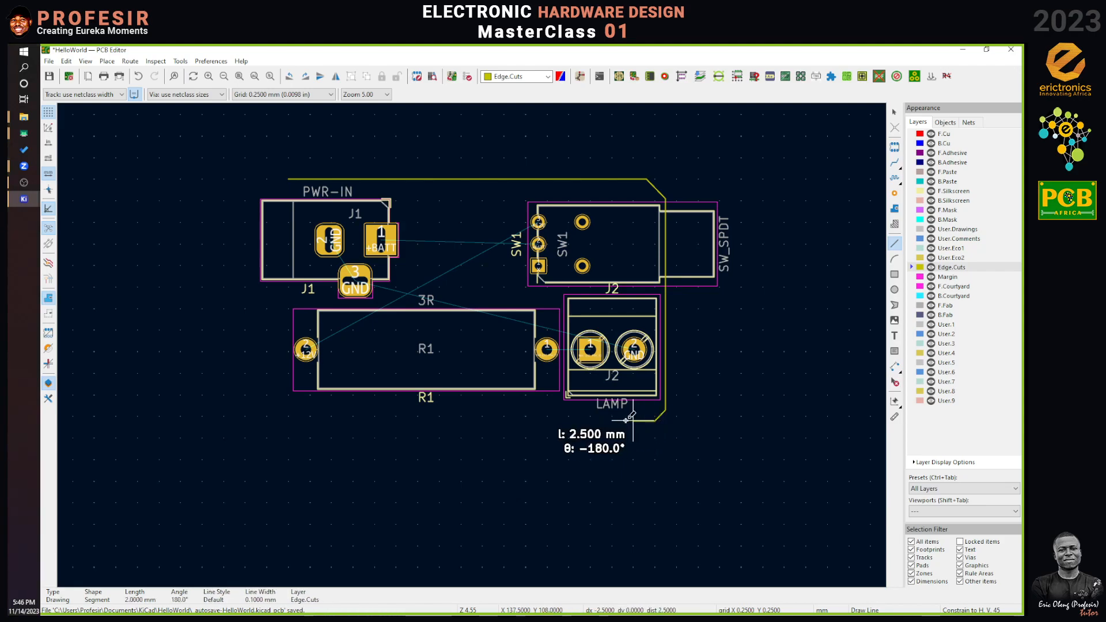
{"action": "left_click", "coordinate": [557, 421]}
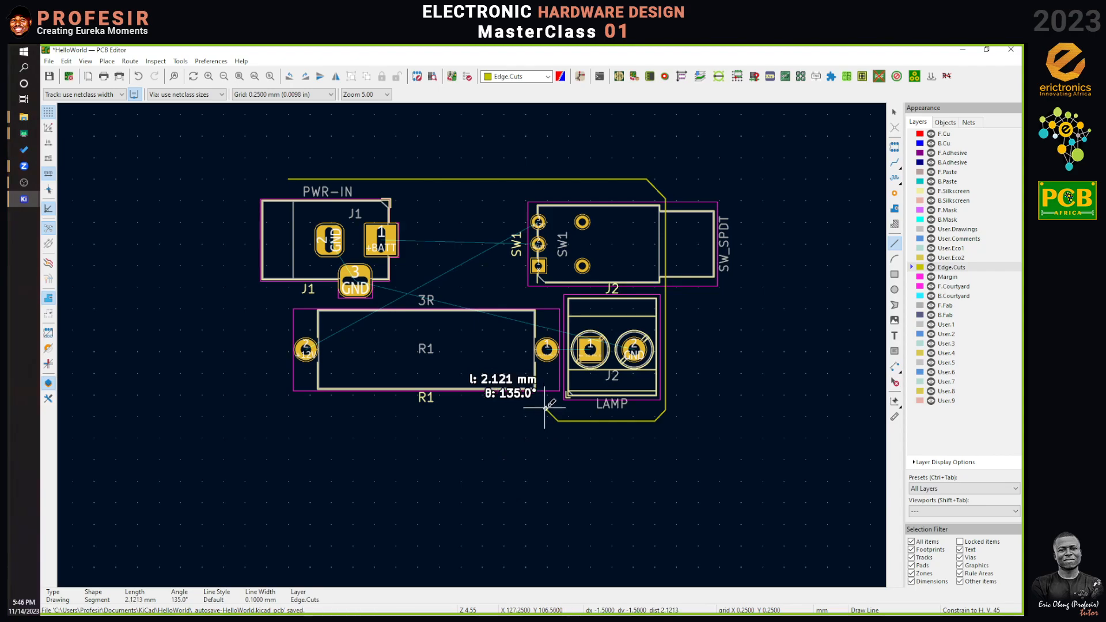
{"action": "left_click", "coordinate": [546, 408]}
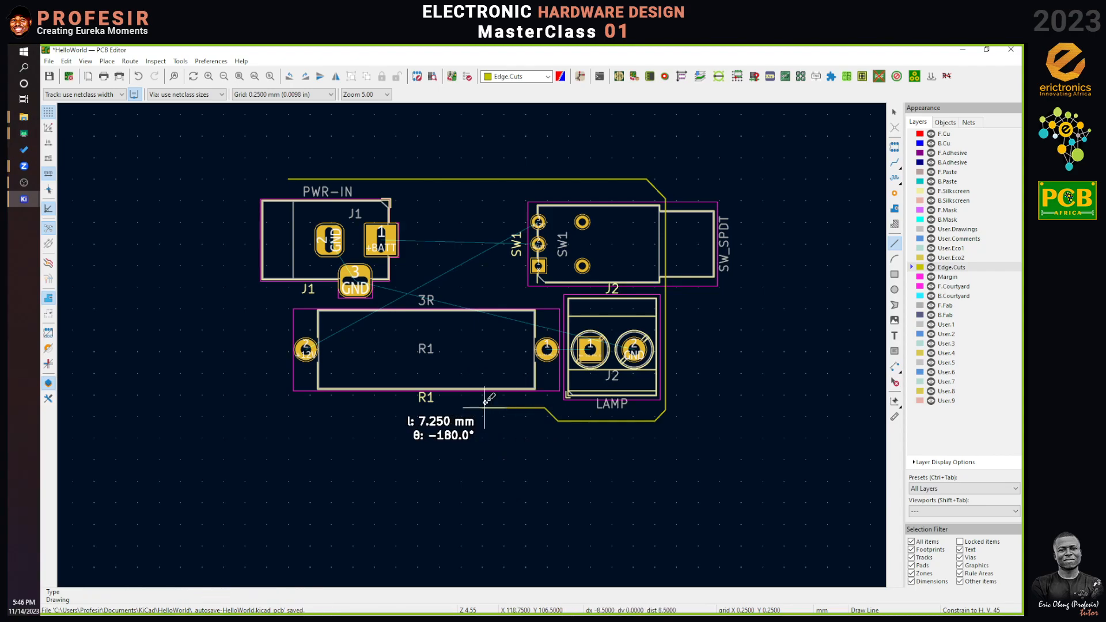
{"action": "left_click", "coordinate": [284, 408]}
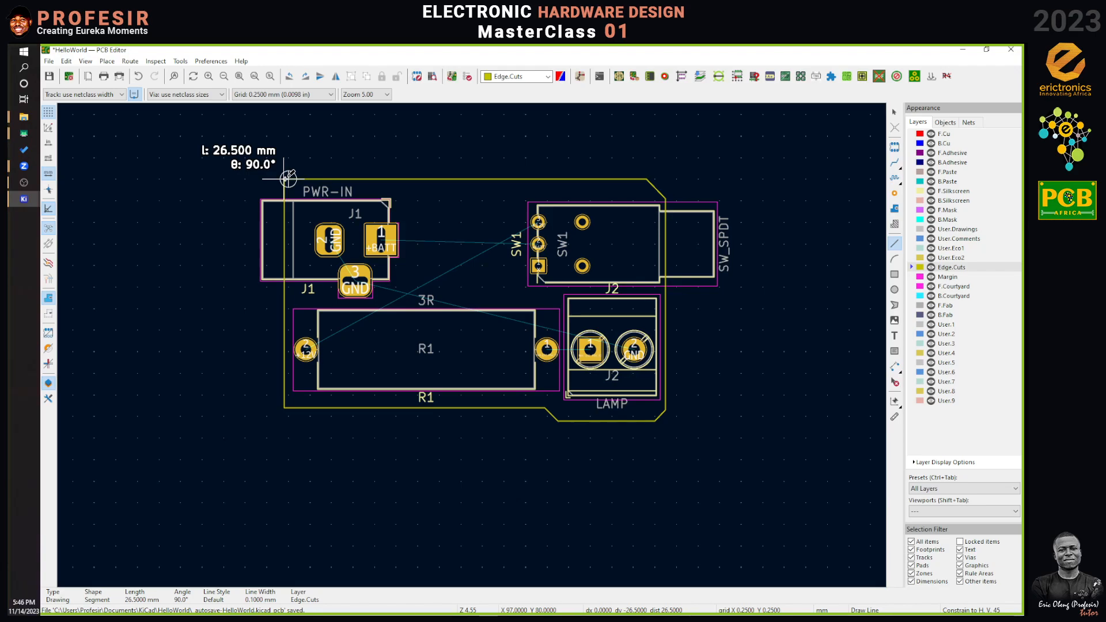
Step: Close the outline with a vertical left edge about 26.5 mm long joined to the start of the top edge, and save the board
{"action": "scroll", "coordinate": [288, 179], "scroll_direction": "up", "scroll_amount": 10}
{"action": "left_click", "coordinate": [471, 344]}
{"action": "left_click", "coordinate": [545, 345]}
{"action": "scroll", "coordinate": [619, 382], "scroll_direction": "down", "scroll_amount": 12}
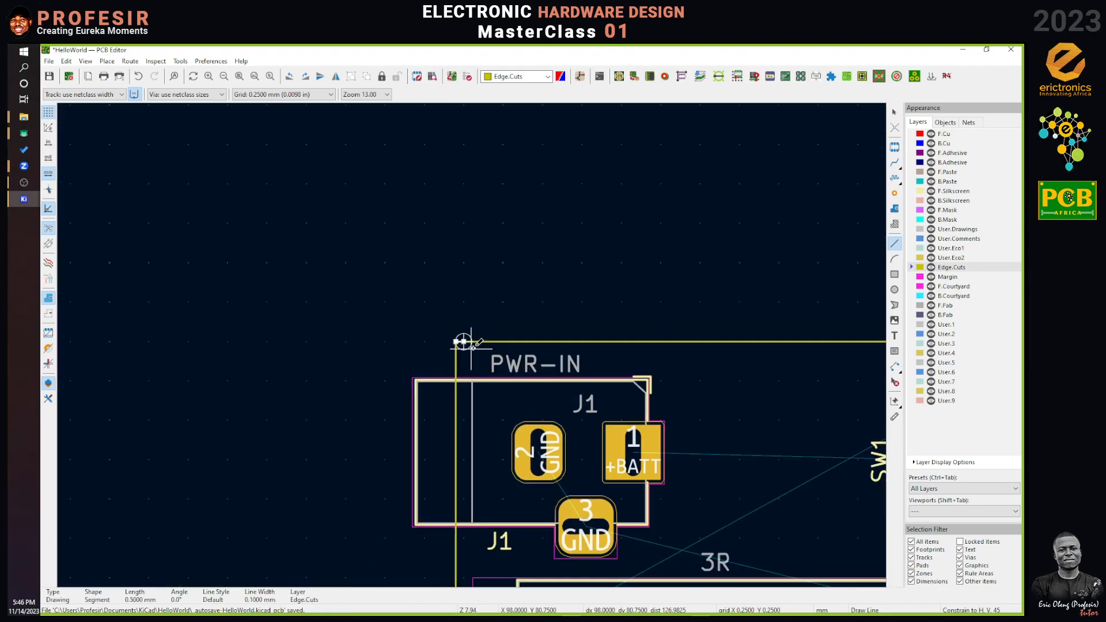
{"action": "left_click", "coordinate": [895, 110]}
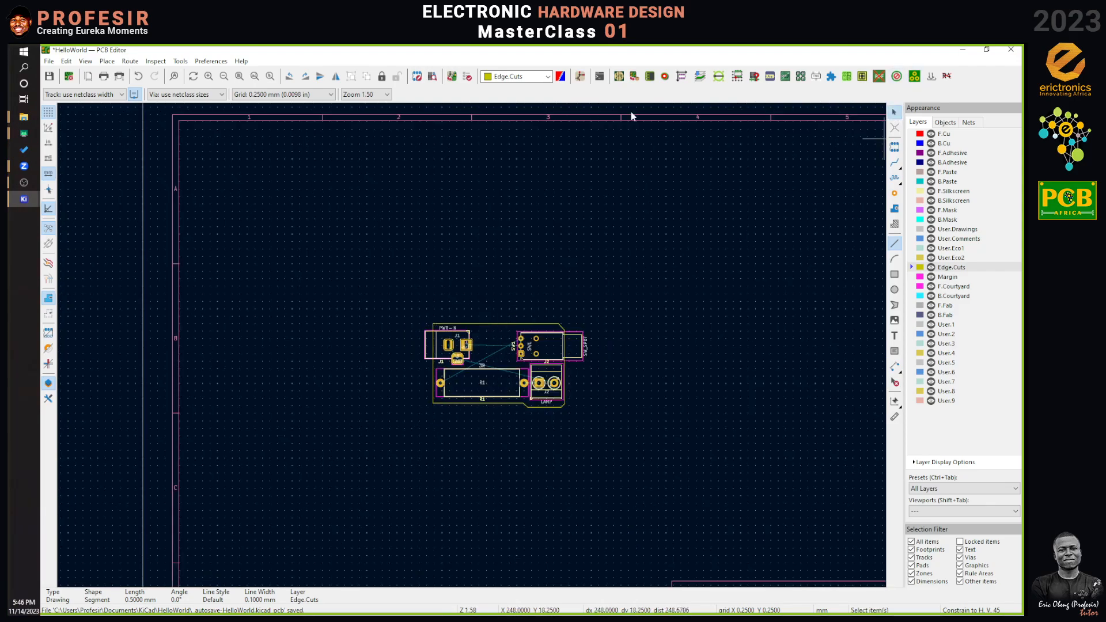
{"action": "left_click", "coordinate": [260, 76]}
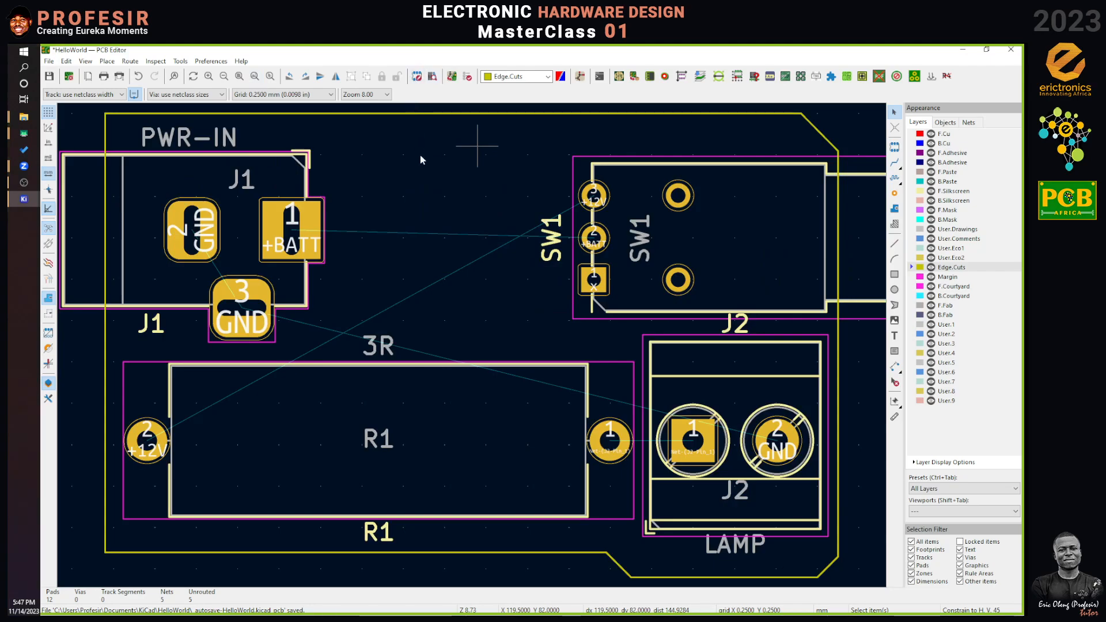
{"action": "key", "text": "ctrl+s"}
Step: Examine the board's new chamfered shape and component fit from several angles in the 3D Viewer, and return to the board layout
{"action": "left_click", "coordinate": [86, 61]}
{"action": "left_click", "coordinate": [102, 115]}
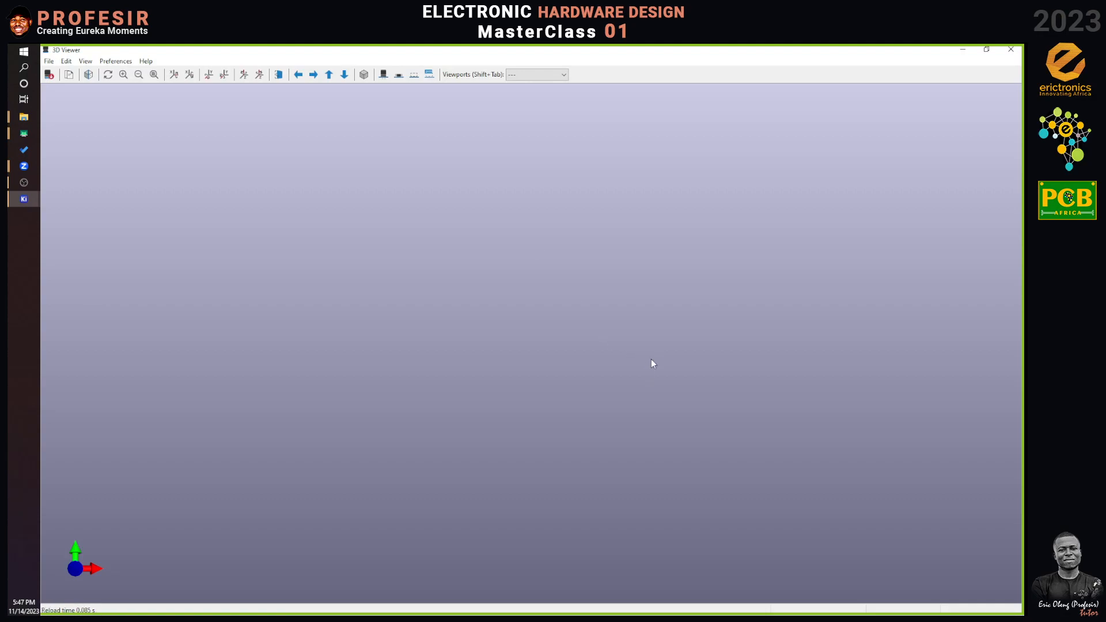
{"action": "left_click_drag", "start_coordinate": [658, 354], "coordinate": [284, 362]}
{"action": "left_click_drag", "start_coordinate": [736, 323], "coordinate": [891, 314]}
{"action": "left_click_drag", "start_coordinate": [442, 300], "coordinate": [805, 378]}
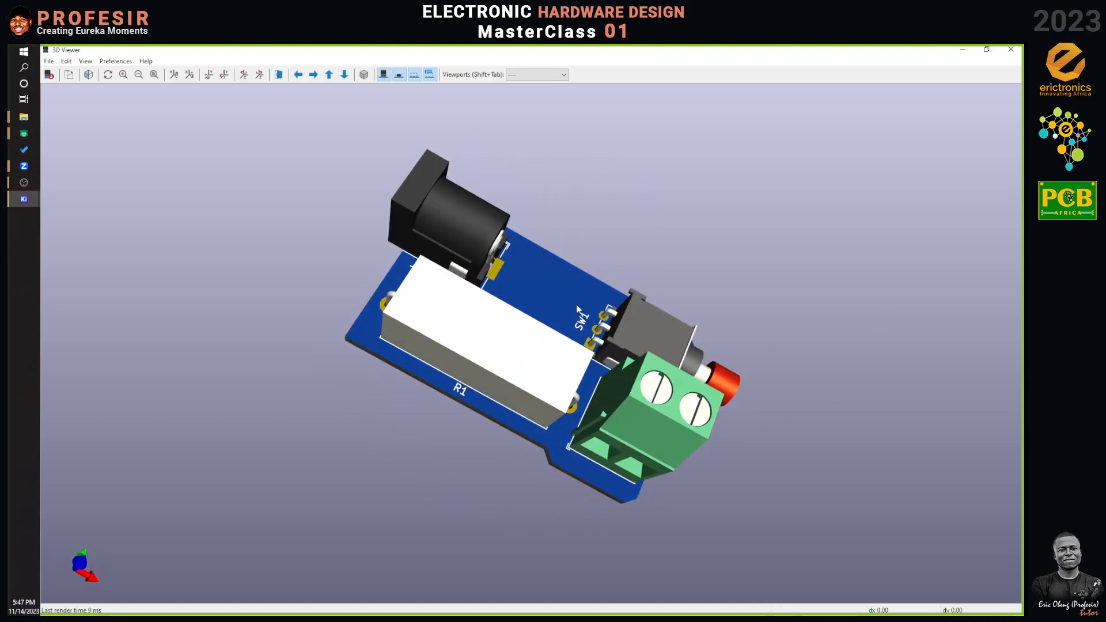
{"action": "left_click_drag", "start_coordinate": [339, 259], "coordinate": [354, 299]}
{"action": "left_click_drag", "start_coordinate": [553, 426], "coordinate": [724, 473]}
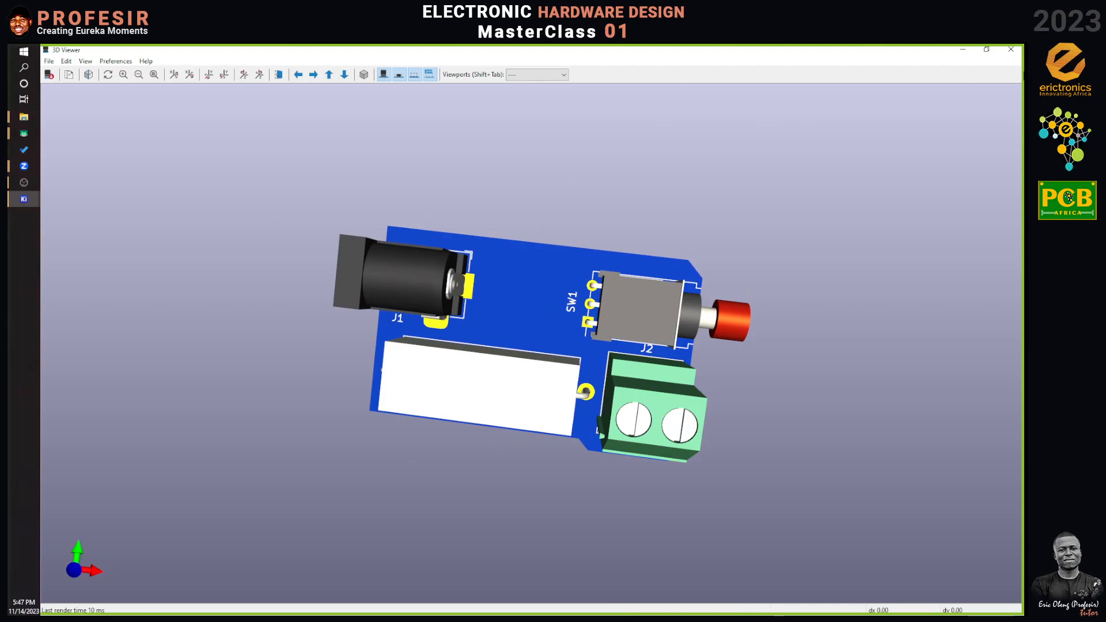
{"action": "left_click", "coordinate": [963, 49]}
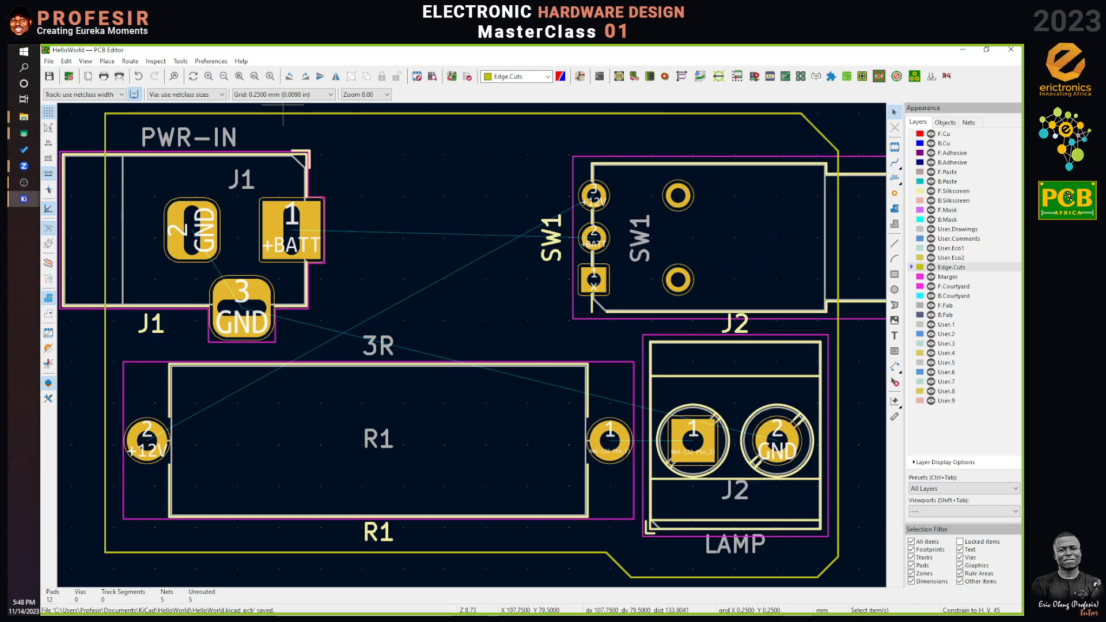
Step: Open Board Setup and review the copper layer options in the physical stackup and the list of board editor layers
{"action": "left_click", "coordinate": [69, 77]}
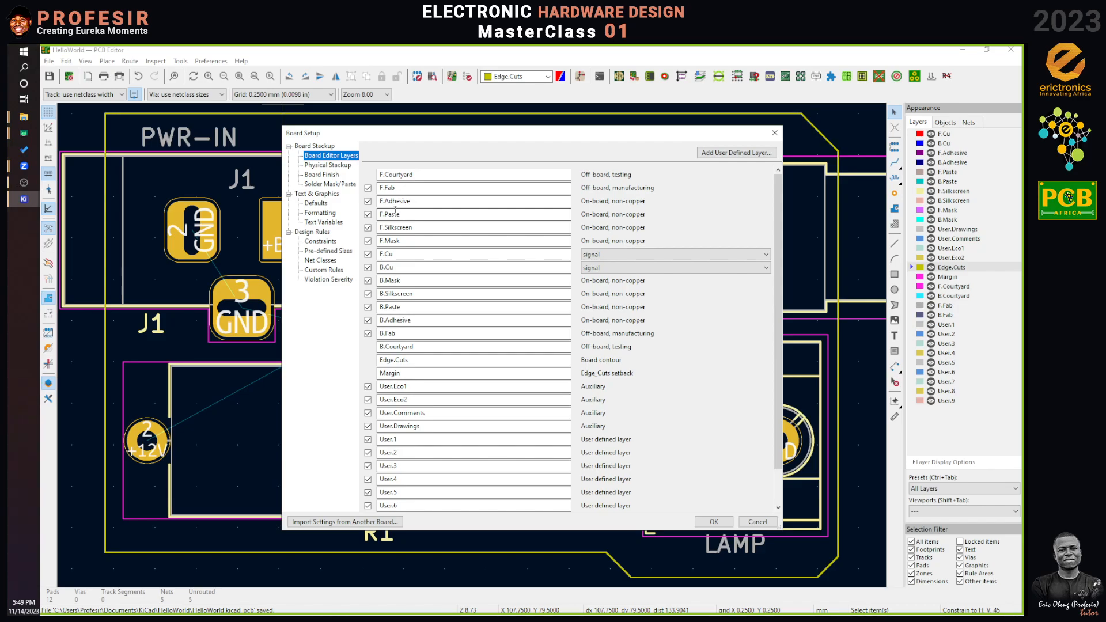
{"action": "left_click", "coordinate": [334, 165]}
{"action": "left_click", "coordinate": [418, 153]}
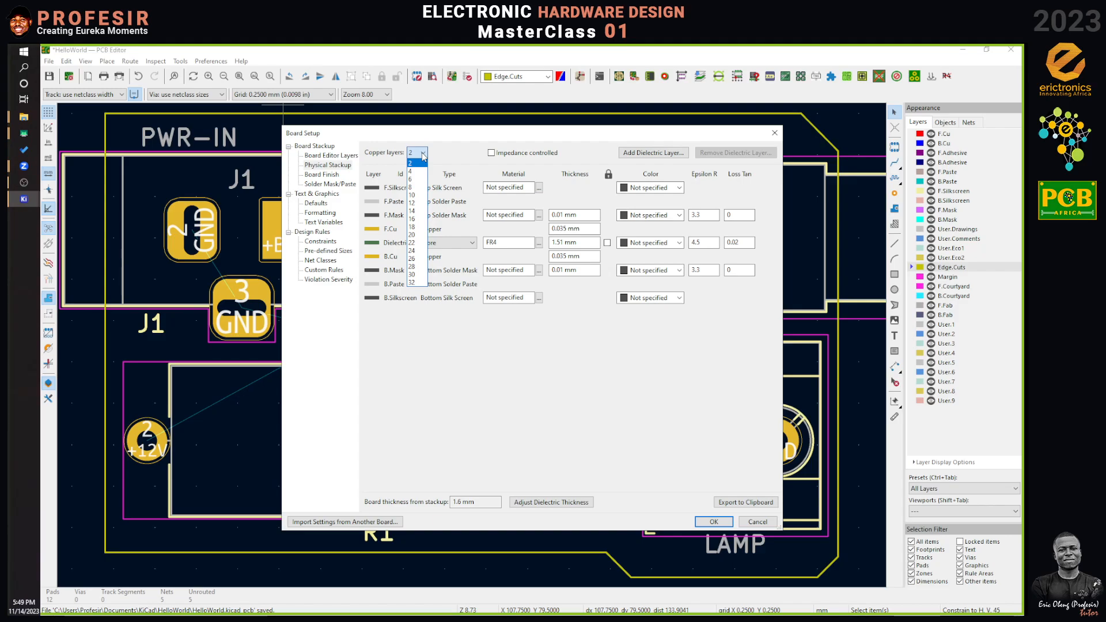
{"action": "left_click", "coordinate": [424, 156]}
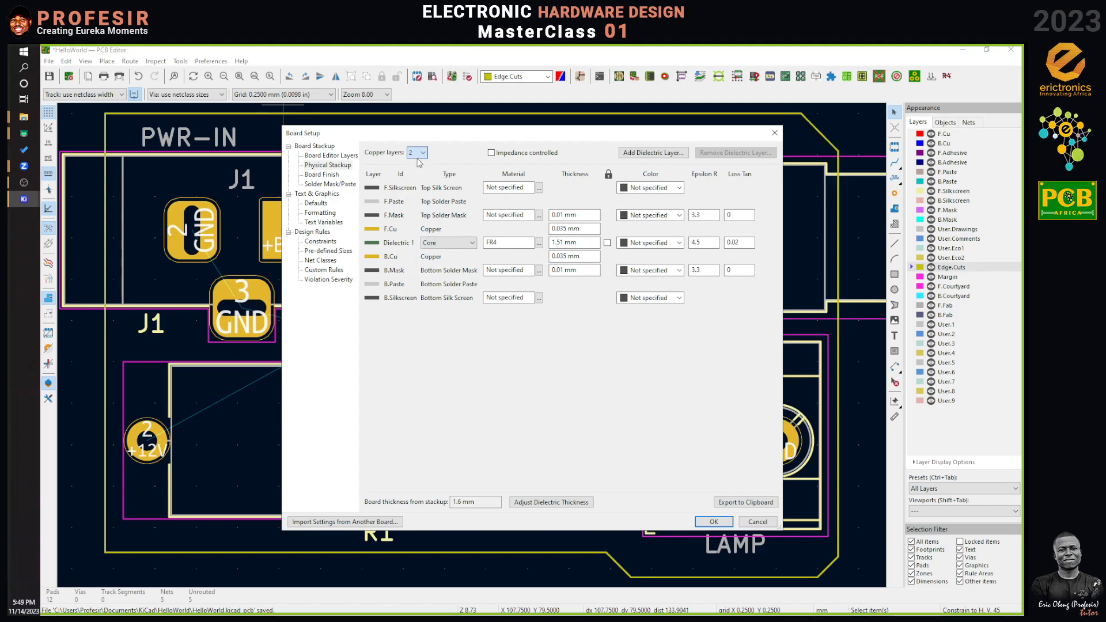
{"action": "left_click", "coordinate": [324, 158]}
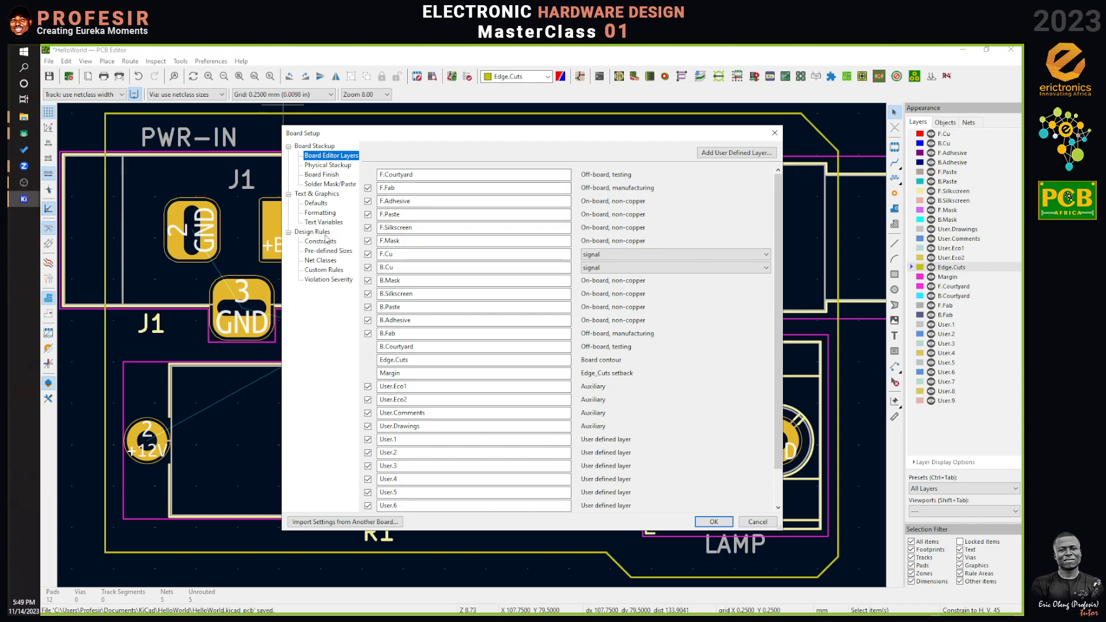
Step: In the net class rules, set the Default class's clearance to 1 mm and track width to 1.5 mm
{"action": "left_click", "coordinate": [325, 261]}
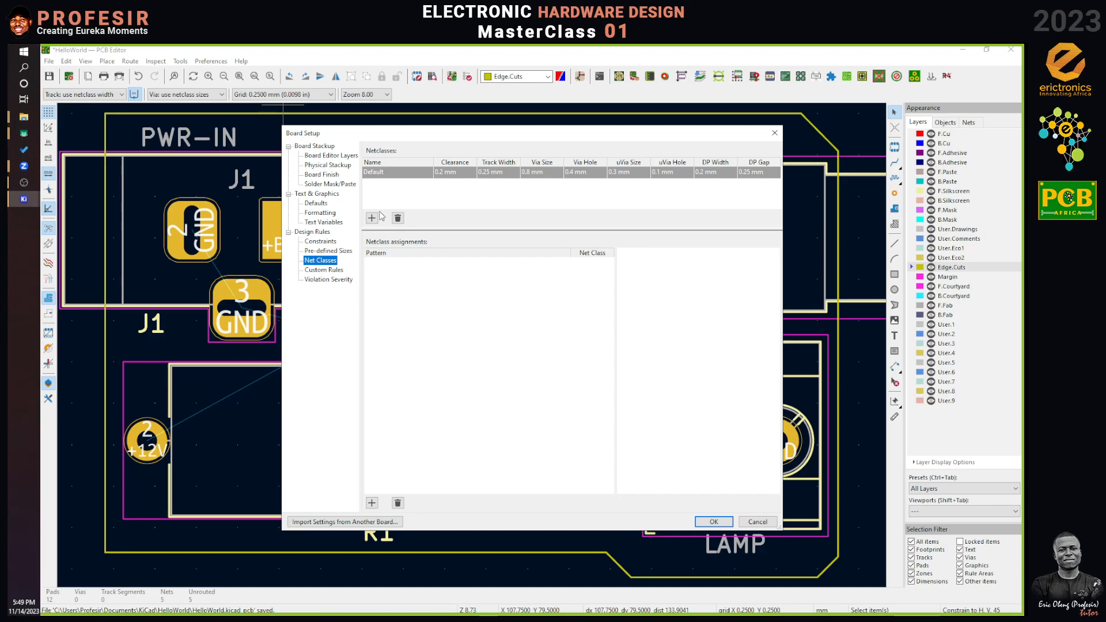
{"action": "left_click", "coordinate": [443, 175]}
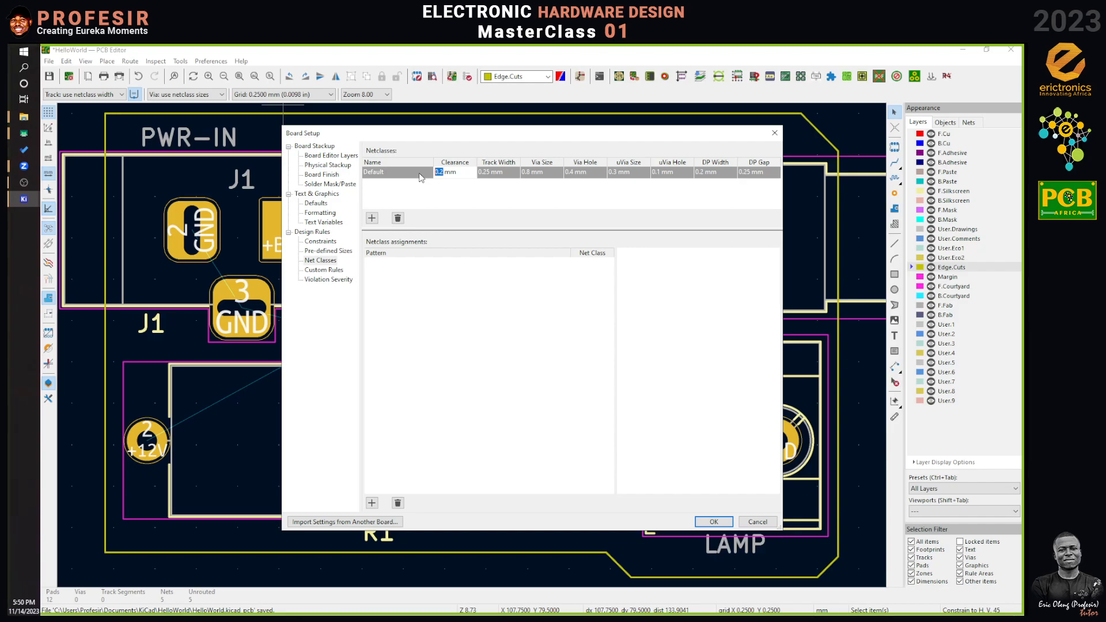
{"action": "type", "text": "1"}
{"action": "left_click", "coordinate": [497, 172]}
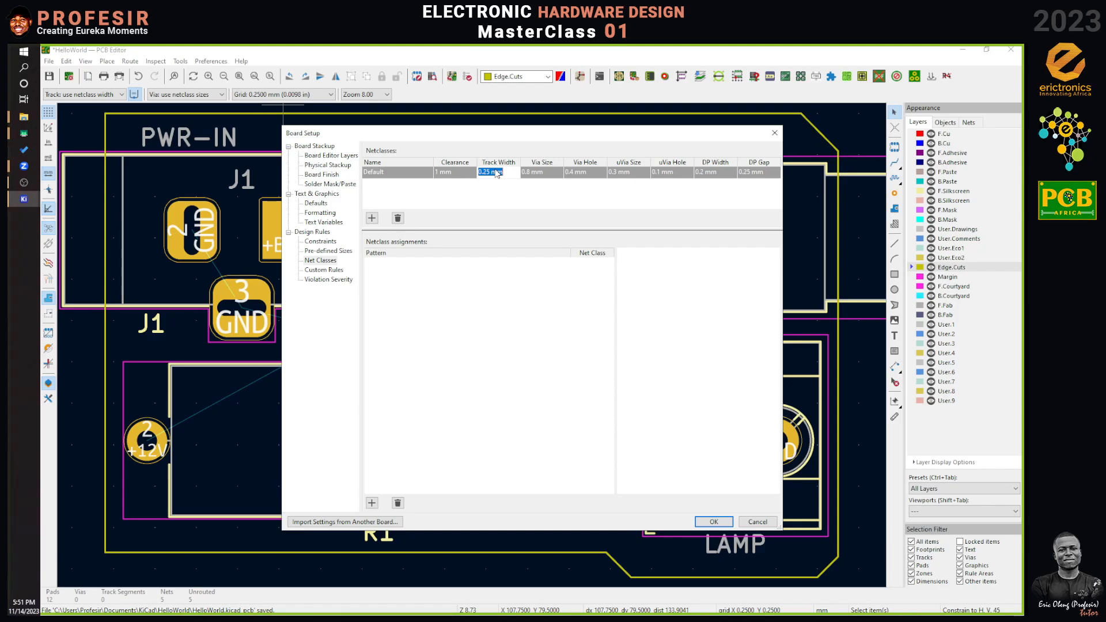
{"action": "left_click", "coordinate": [494, 173]}
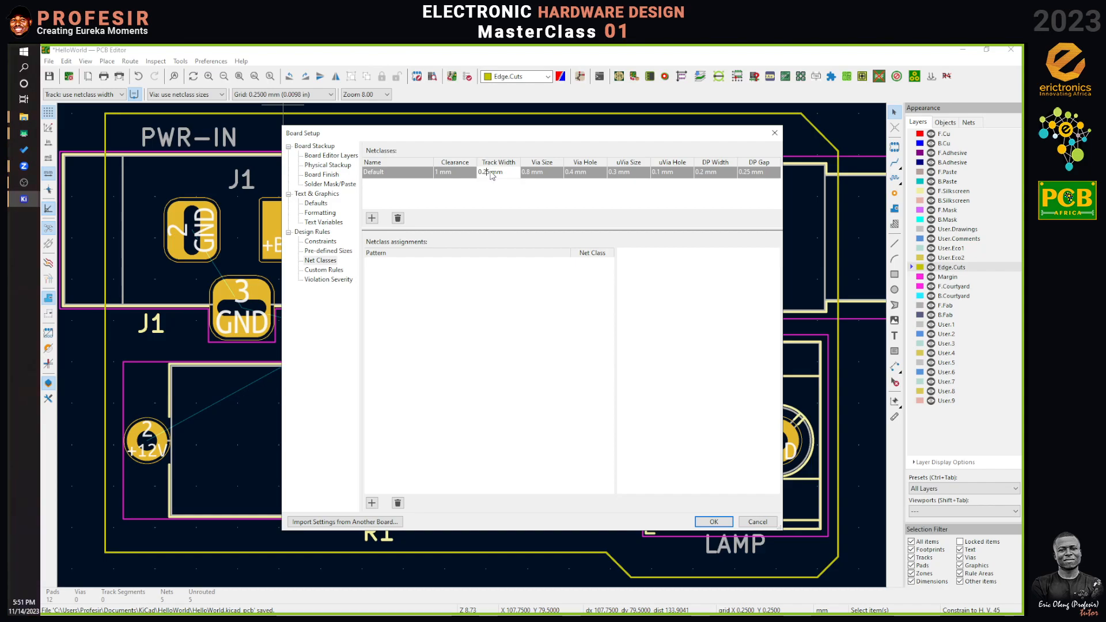
{"action": "left_click_drag", "start_coordinate": [488, 173], "coordinate": [443, 176]}
{"action": "type", "text": "1.5"}
Step: Set the Default net class's via size to 1.8 mm and via hole to 1 mm
{"action": "left_click", "coordinate": [531, 172]}
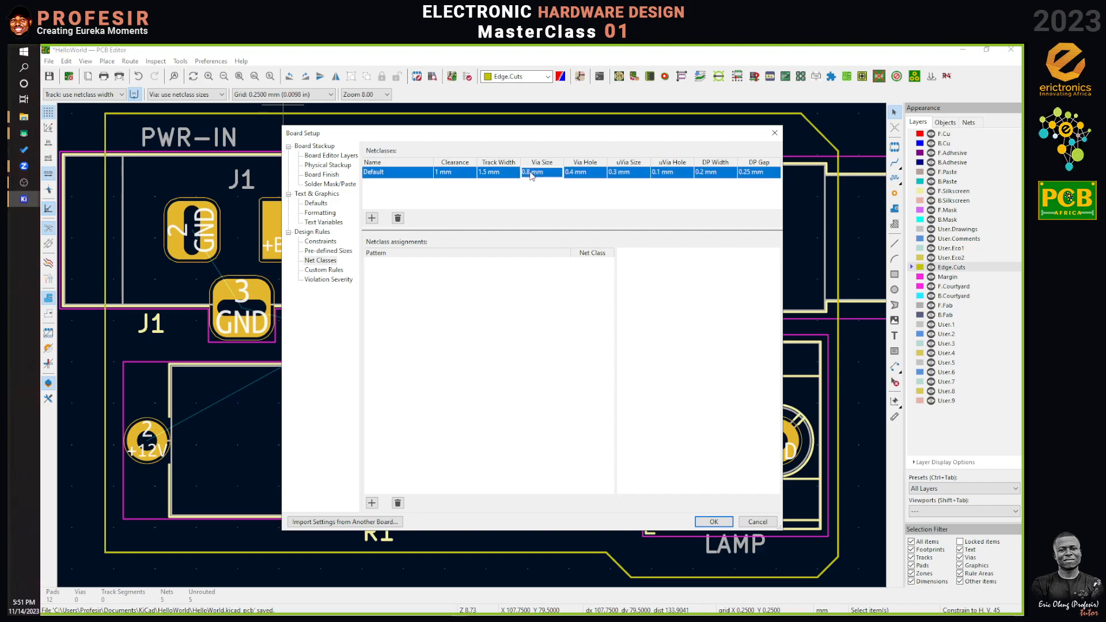
{"action": "left_click_drag", "start_coordinate": [532, 176], "coordinate": [524, 175]}
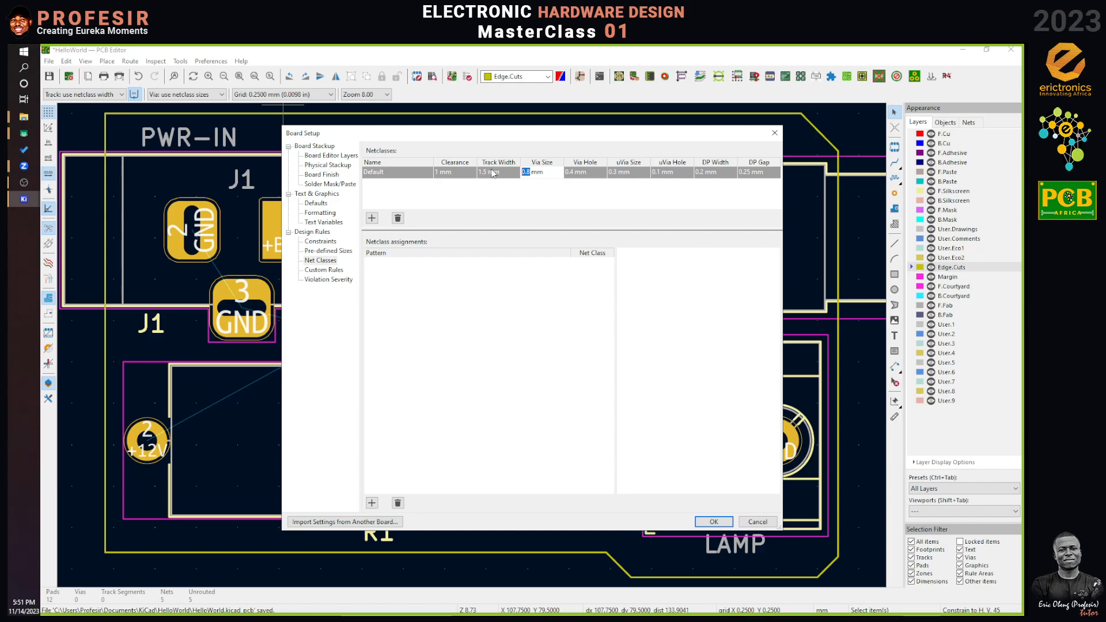
{"action": "type", "text": "1.8"}
{"action": "left_click", "coordinate": [572, 175]}
{"action": "left_click", "coordinate": [573, 175]}
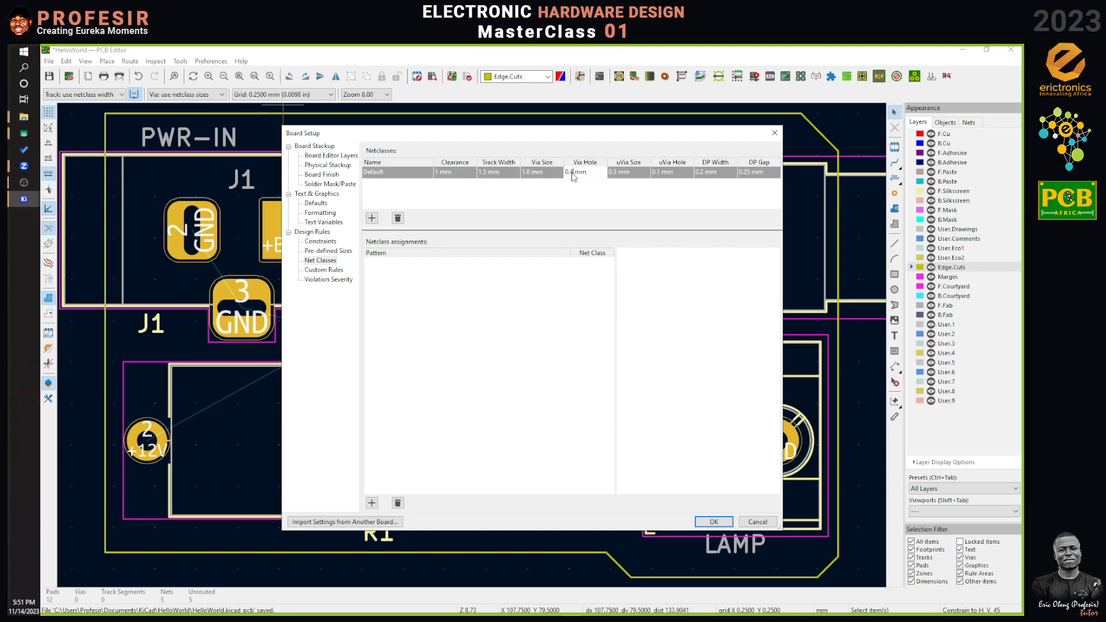
{"action": "double_click", "coordinate": [572, 174]}
{"action": "type", "text": "1"}
{"action": "left_click", "coordinate": [535, 315]}
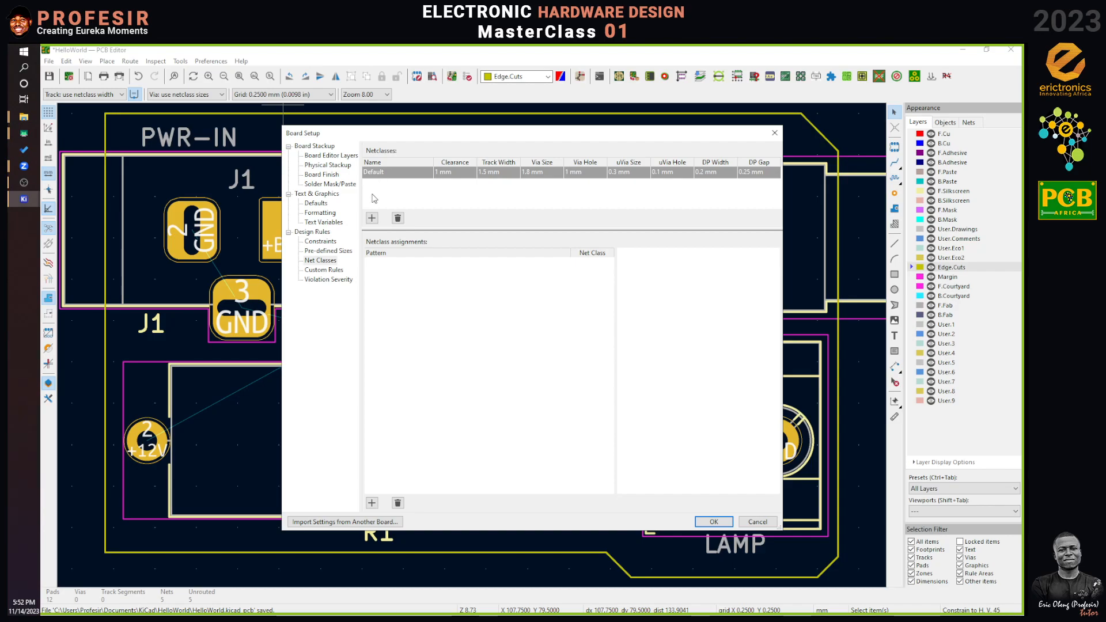
Step: Add a net class named PWR with a track width of 2.5 mm
{"action": "left_click", "coordinate": [371, 218]}
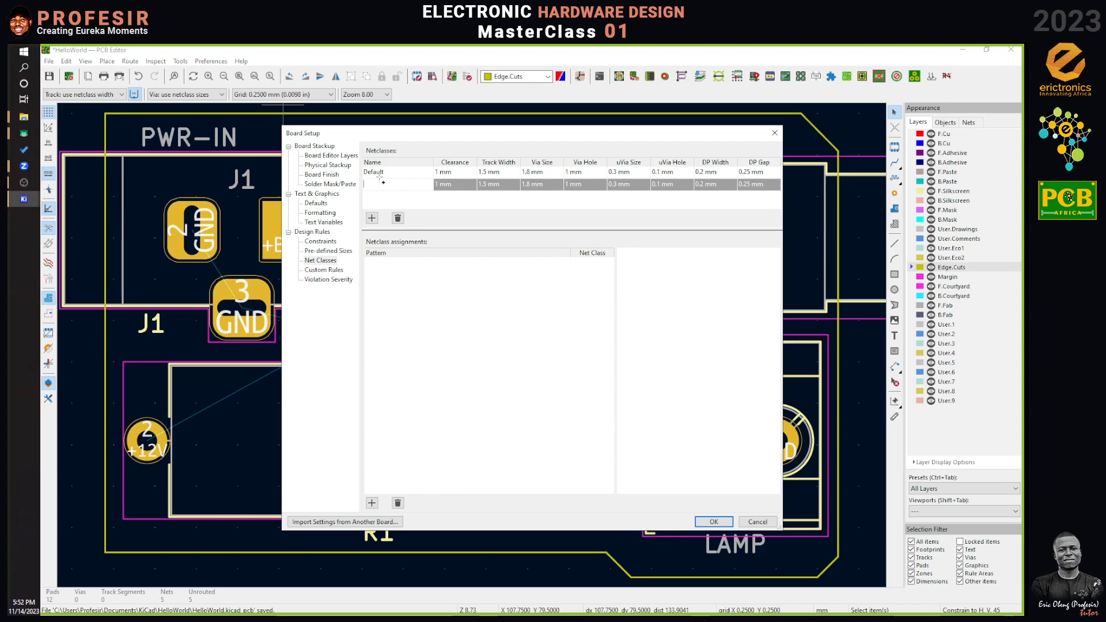
{"action": "type", "text": "R"}
{"action": "left_click", "coordinate": [440, 186]}
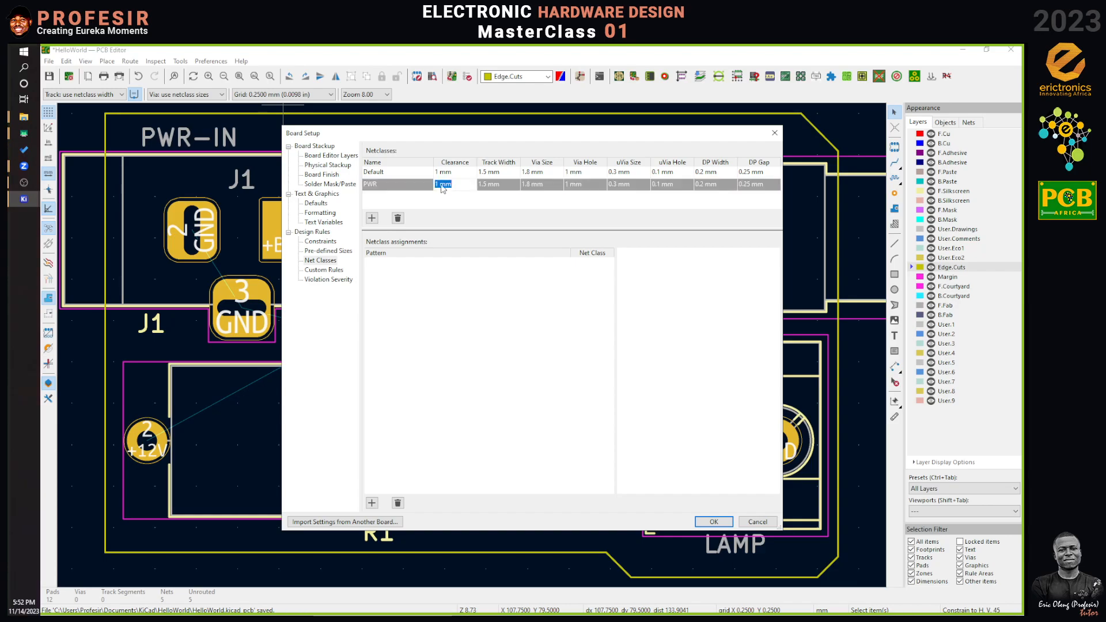
{"action": "left_click", "coordinate": [482, 186]}
{"action": "left_click", "coordinate": [484, 185]}
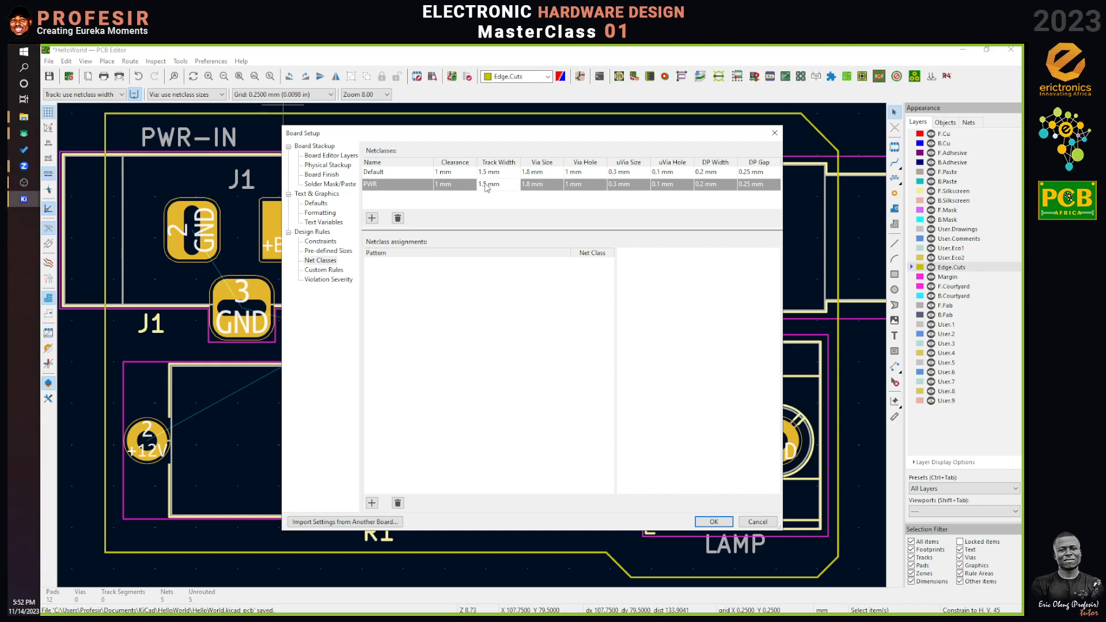
{"action": "left_click_drag", "start_coordinate": [487, 186], "coordinate": [478, 190]}
{"action": "type", "text": "2."}
{"action": "left_click", "coordinate": [533, 186]}
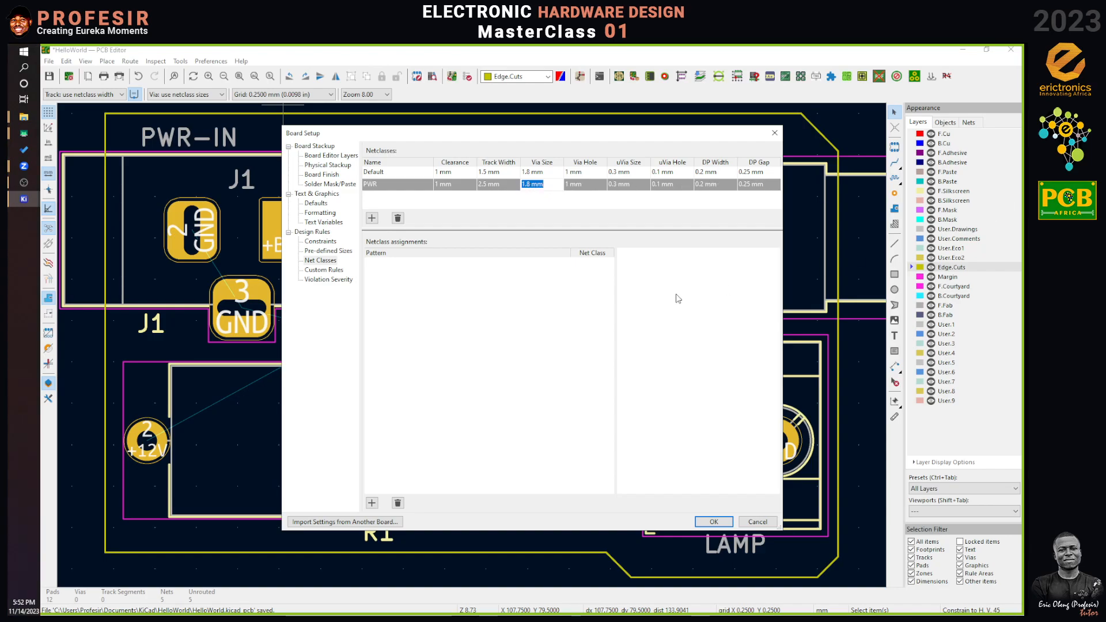
{"action": "left_click", "coordinate": [572, 313]}
Step: Add a net class assignment and try /batt and +12V as its net pattern, clearing each entry
{"action": "left_click", "coordinate": [372, 504]}
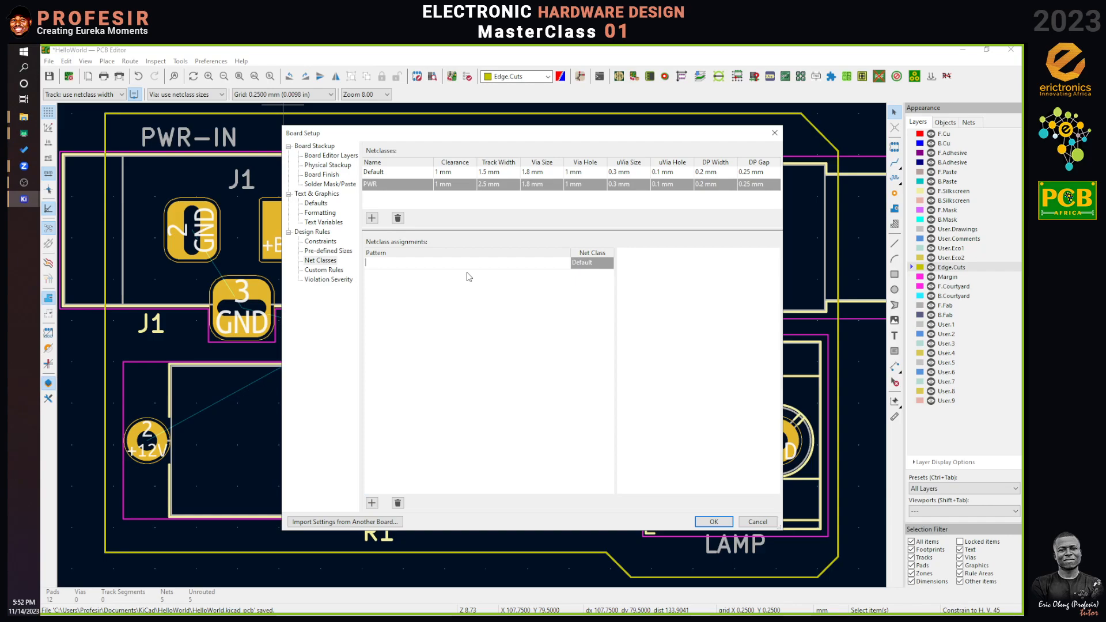
{"action": "type", "text": "/"}
{"action": "key", "text": "BackSpace"}
{"action": "type", "text": "batt"}
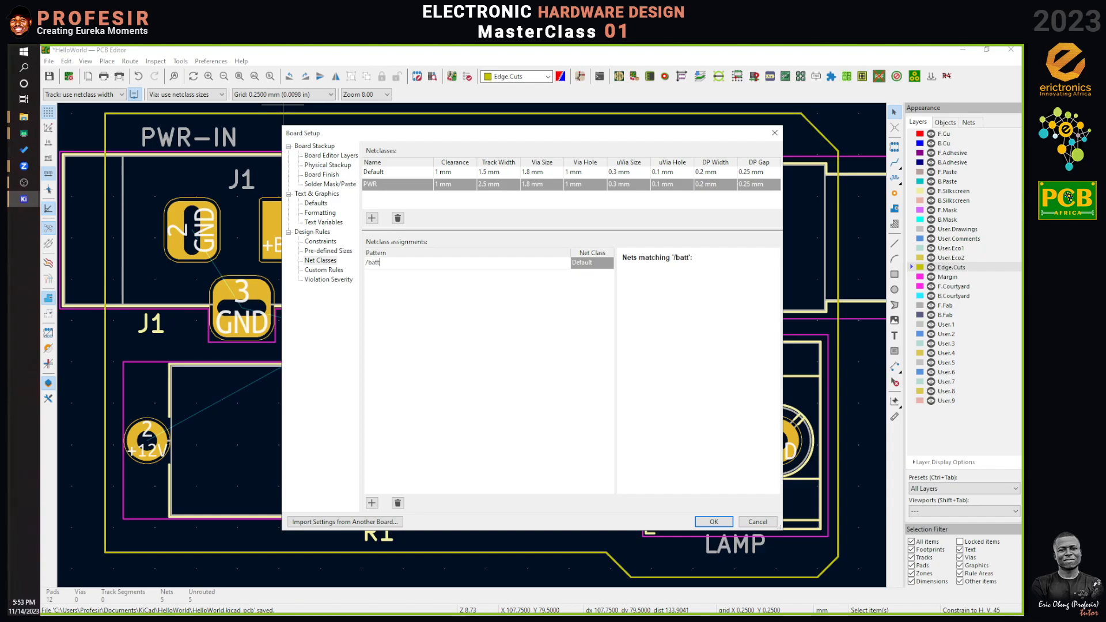
{"action": "key", "text": "BackSpace"}
{"action": "key", "text": "BackSpace"}
{"action": "key", "text": "BackSpace"}
{"action": "key", "text": "BackSpace"}
{"action": "type", "text": "BAR"}
{"action": "key", "text": "BackSpace"}
{"action": "type", "text": "TT"}
{"action": "key", "text": "BackSpace"}
{"action": "key", "text": "BackSpace"}
{"action": "key", "text": "BackSpace"}
{"action": "key", "text": "BackSpace"}
{"action": "type", "text": "+12V"}
{"action": "key", "text": "BackSpace"}
{"action": "key", "text": "BackSpace"}
{"action": "key", "text": "BackSpace"}
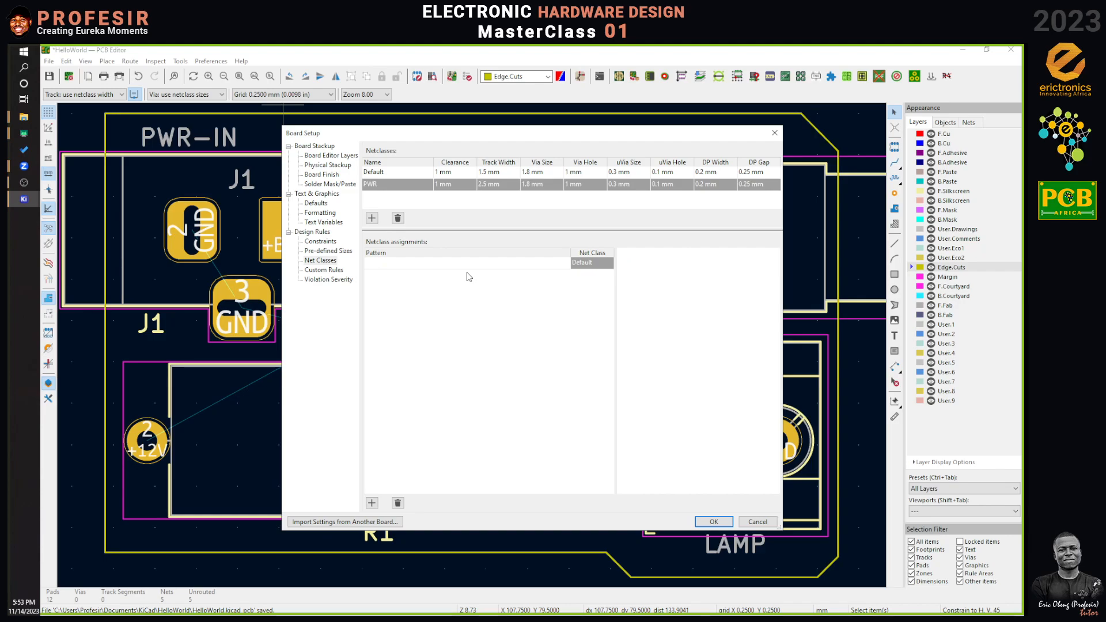
Step: Enter +BATT as the assignment's net pattern and assign it to the PWR net class
{"action": "type", "text": "+BATT"}
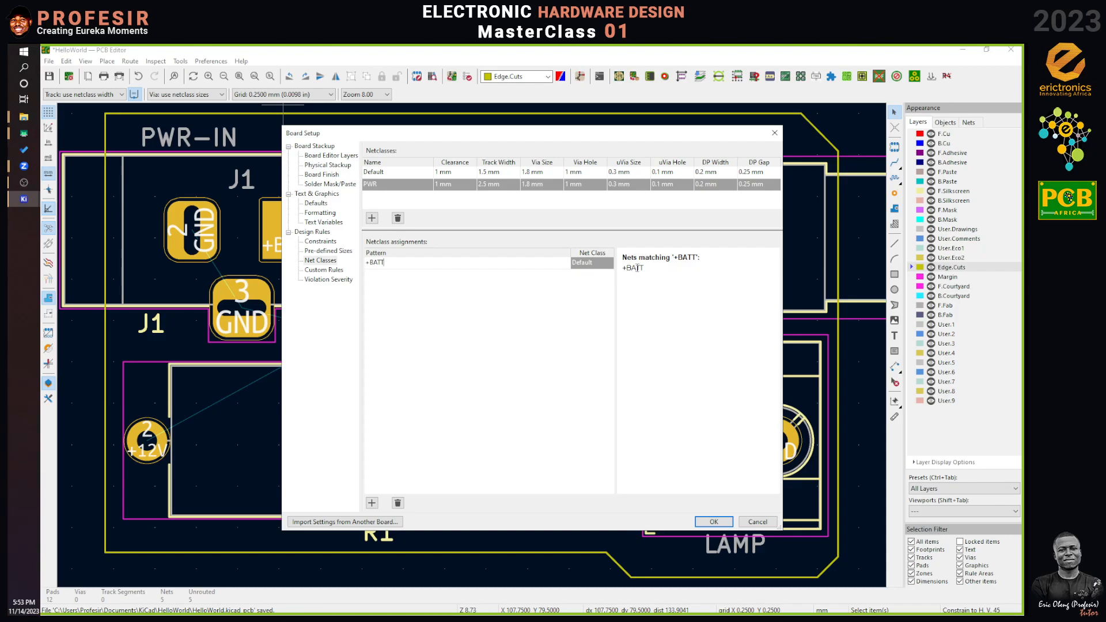
{"action": "left_click", "coordinate": [438, 258]}
{"action": "left_click", "coordinate": [601, 264]}
{"action": "left_click", "coordinate": [602, 264]}
{"action": "left_click", "coordinate": [595, 284]}
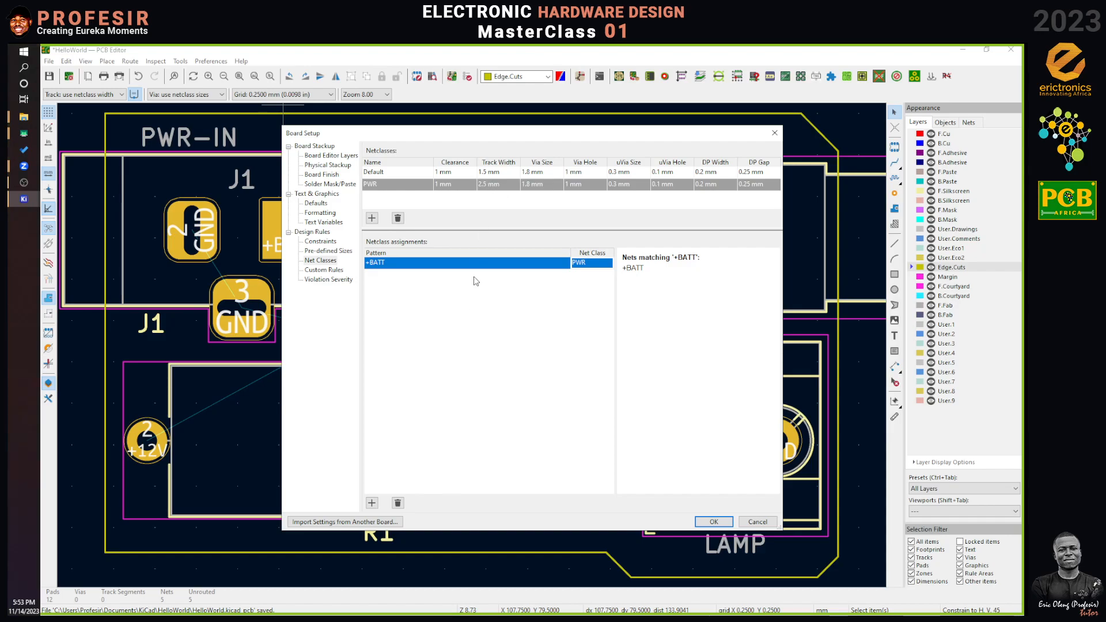
Step: Add another empty net class assignment, delete the +BATT assignment, and remove the PWR net class
{"action": "left_click", "coordinate": [371, 503]}
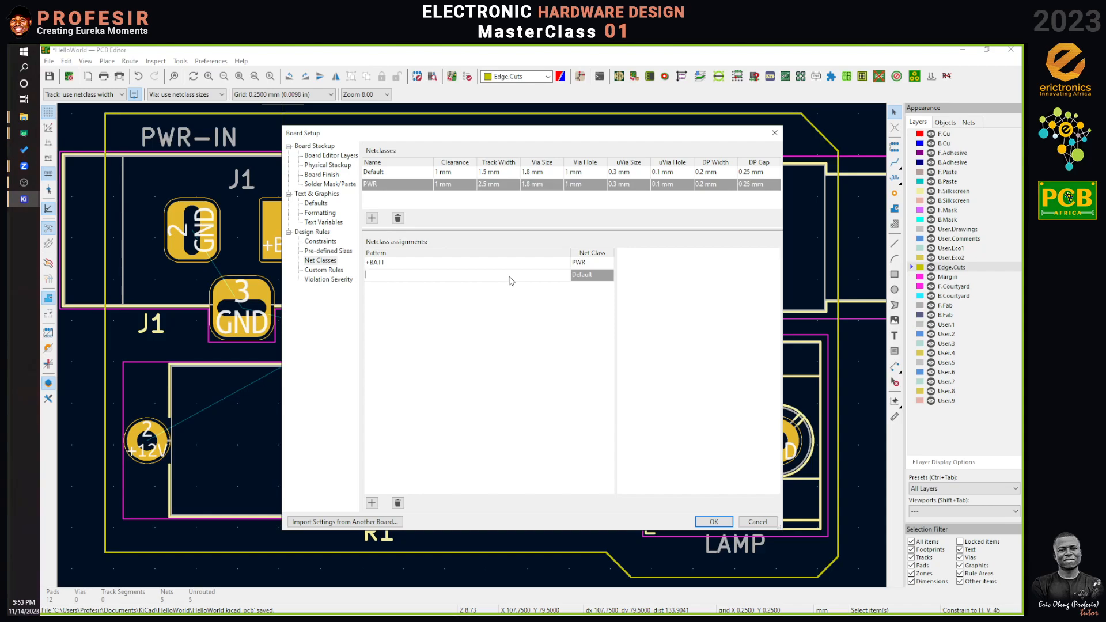
{"action": "left_click", "coordinate": [477, 265]}
{"action": "left_click", "coordinate": [397, 504]}
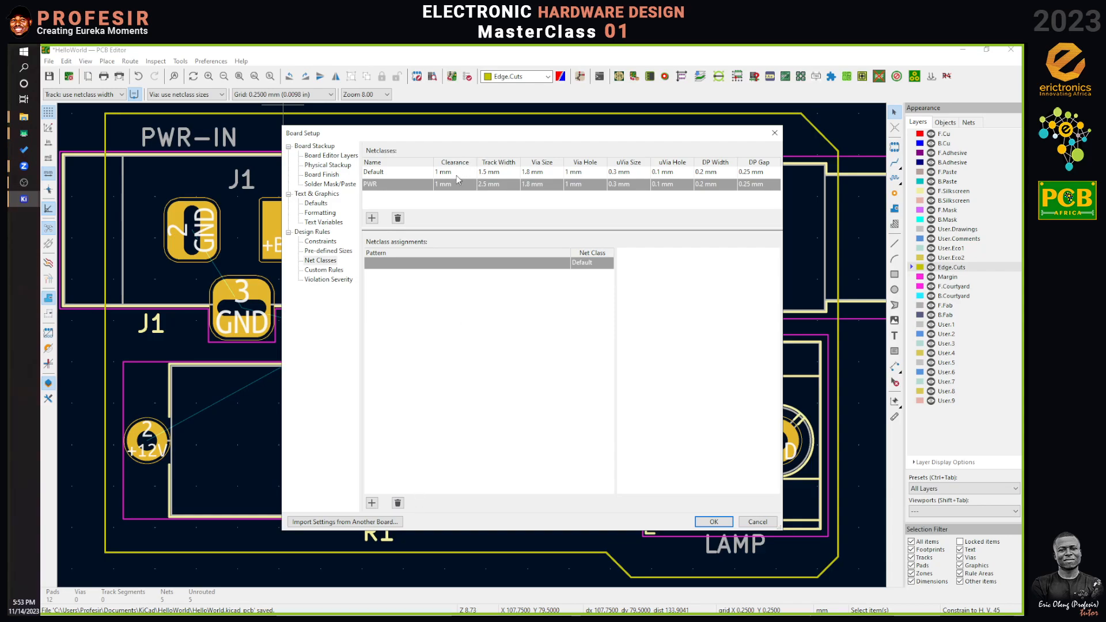
{"action": "left_click", "coordinate": [398, 217]}
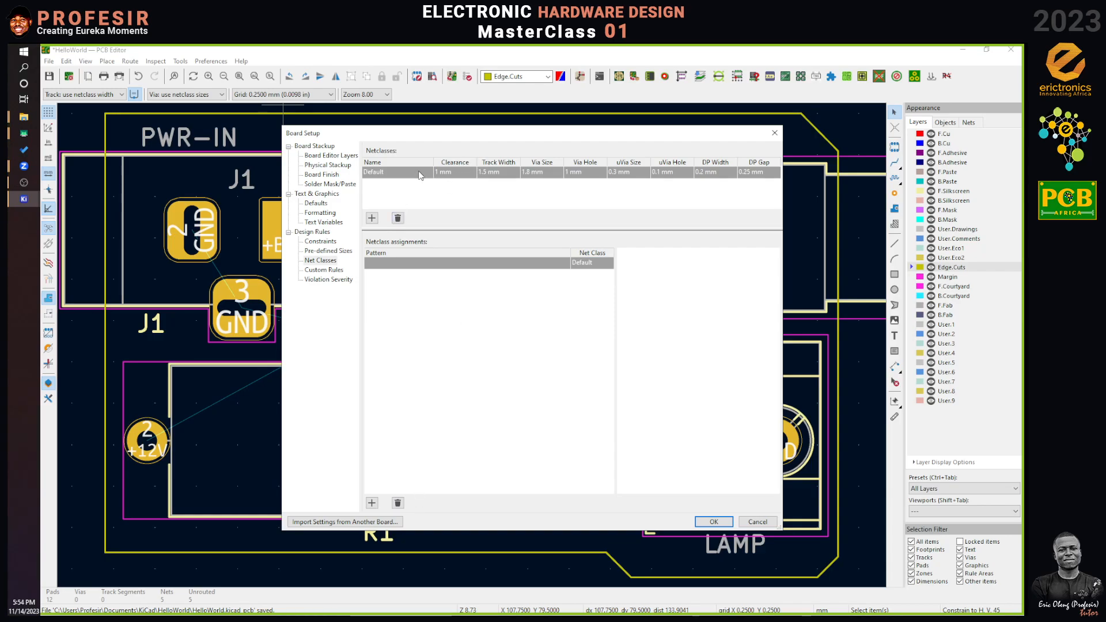
Step: Set the Default net class's track width to 2 mm and via size to 2.5 mm, and apply the board setup
{"action": "left_click", "coordinate": [437, 173]}
{"action": "left_click", "coordinate": [488, 173]}
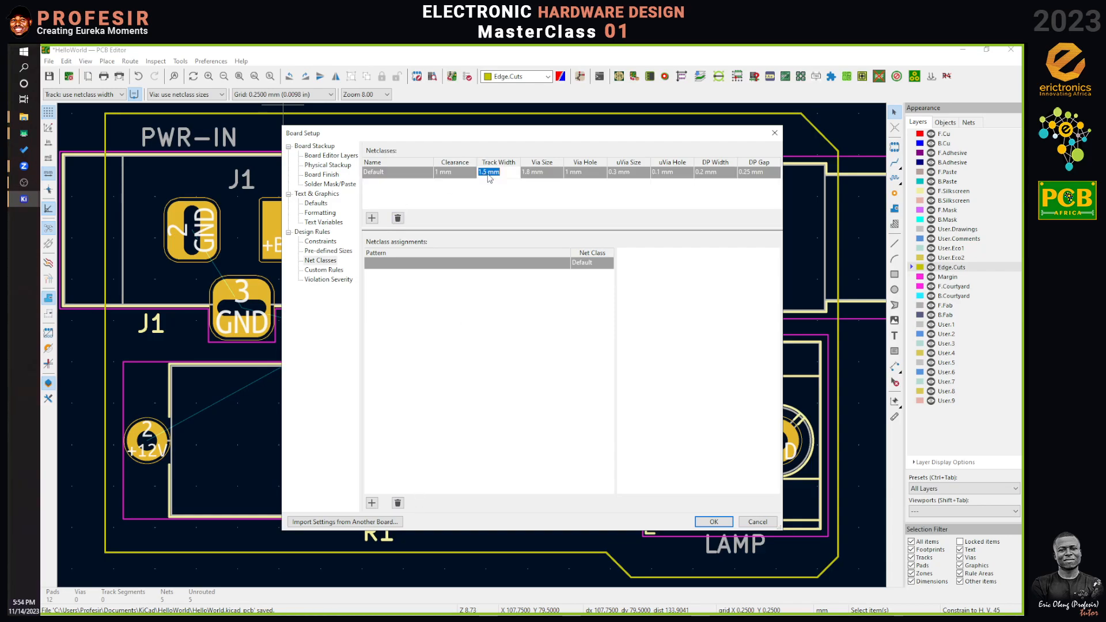
{"action": "left_click_drag", "start_coordinate": [488, 173], "coordinate": [478, 174]}
{"action": "type", "text": "2"}
{"action": "left_click", "coordinate": [525, 173]}
{"action": "double_click", "coordinate": [525, 172]}
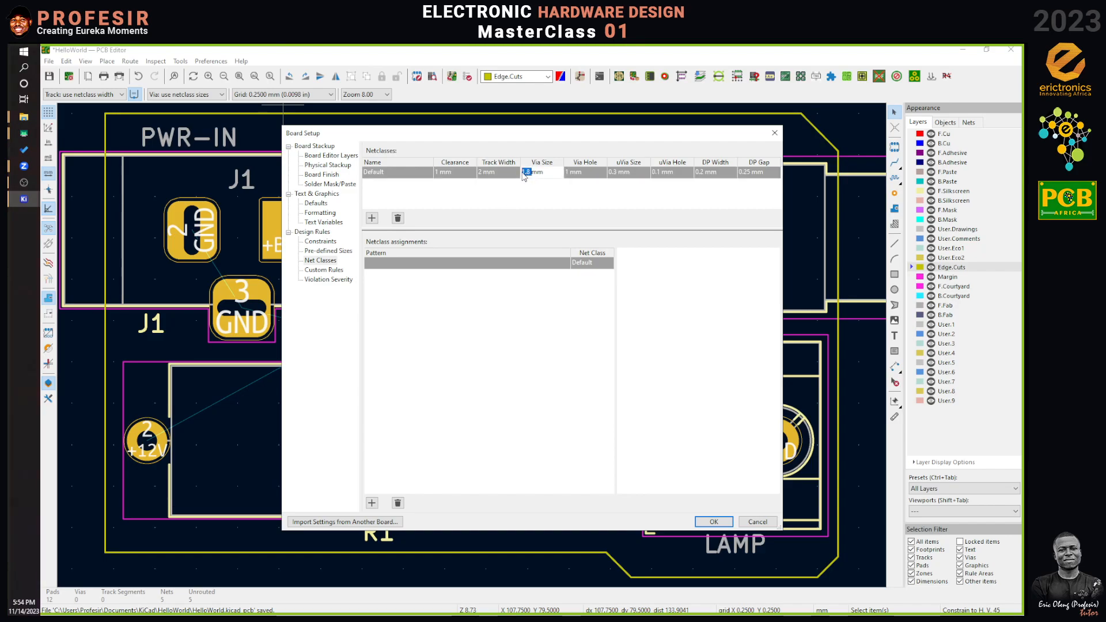
{"action": "type", "text": "2"}
{"action": "key", "text": "Return"}
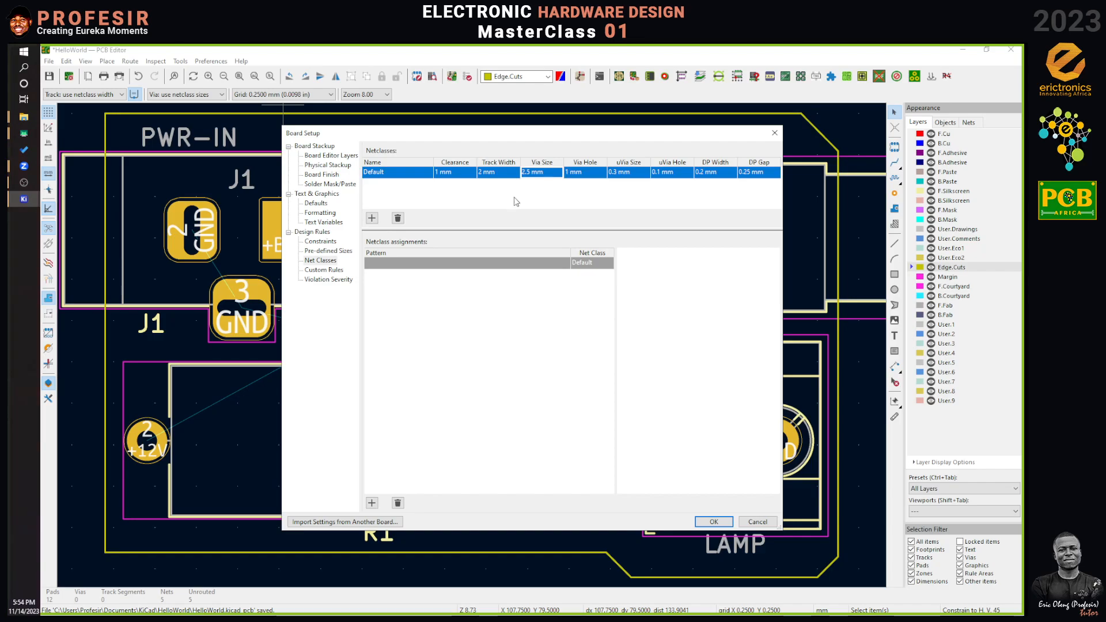
{"action": "left_click", "coordinate": [720, 522]}
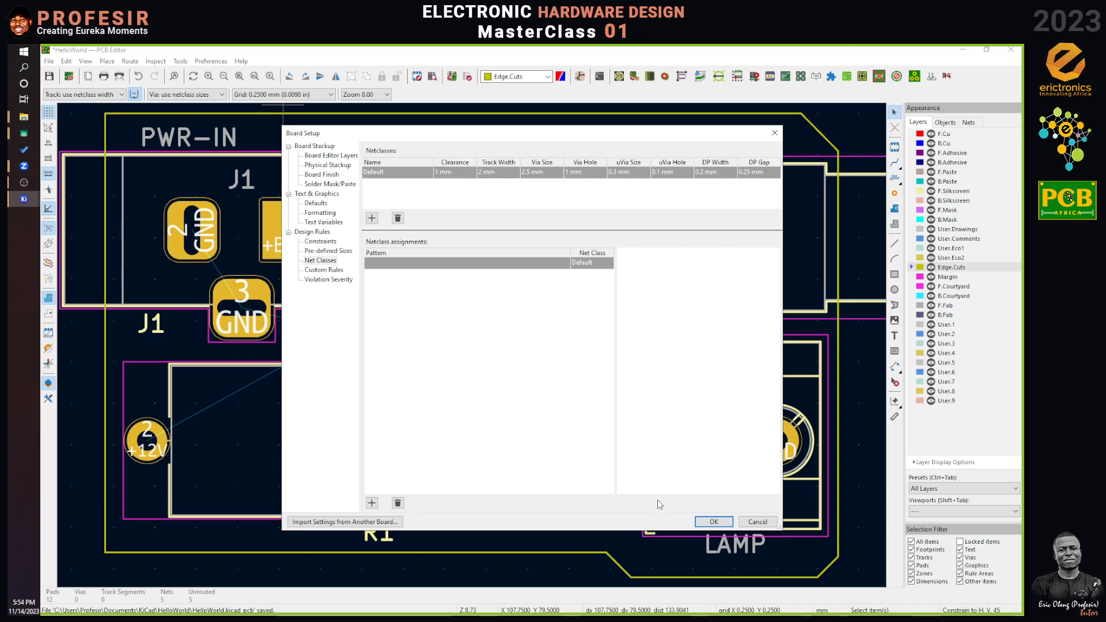
{"action": "left_click", "coordinate": [714, 522]}
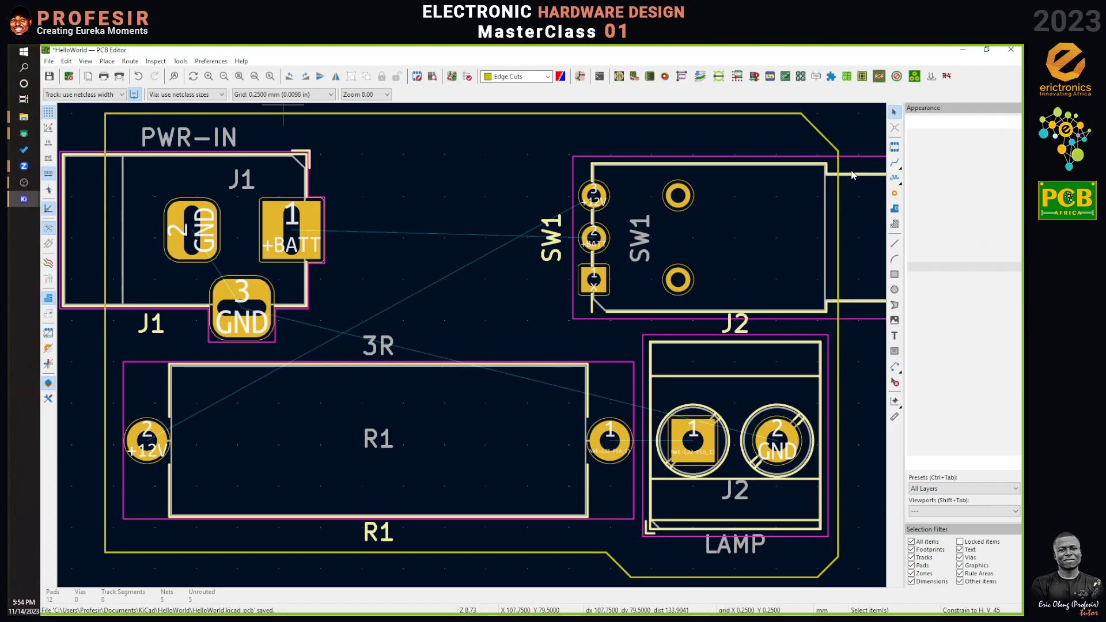
{"action": "key", "text": "alt+3"}
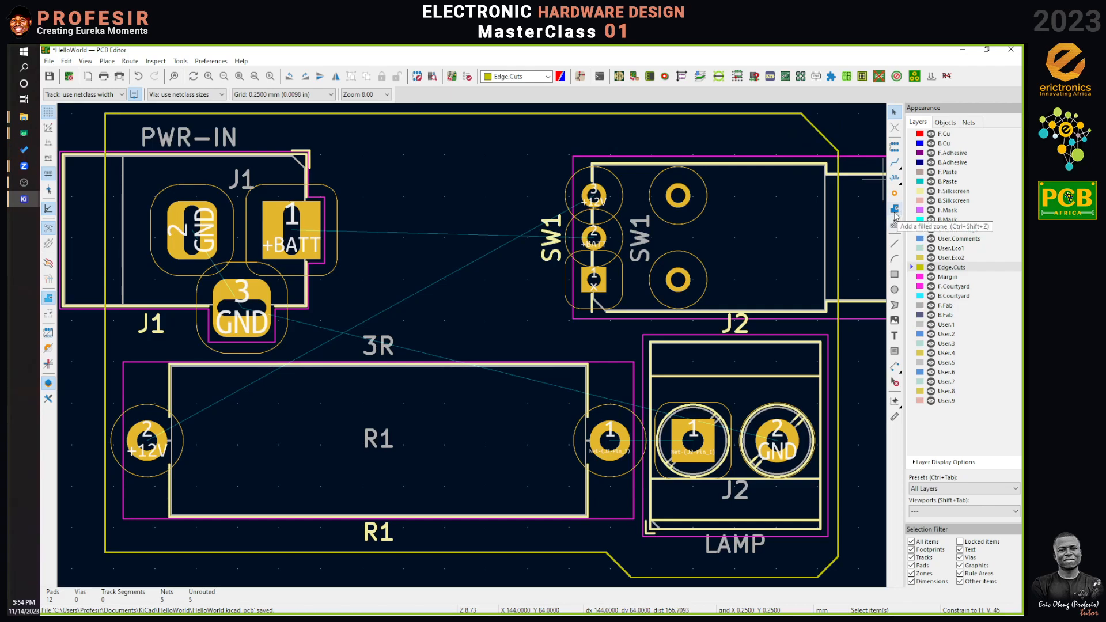
Step: Make B.Cu the active layer and start the filled zone tool
{"action": "left_click", "coordinate": [548, 77]}
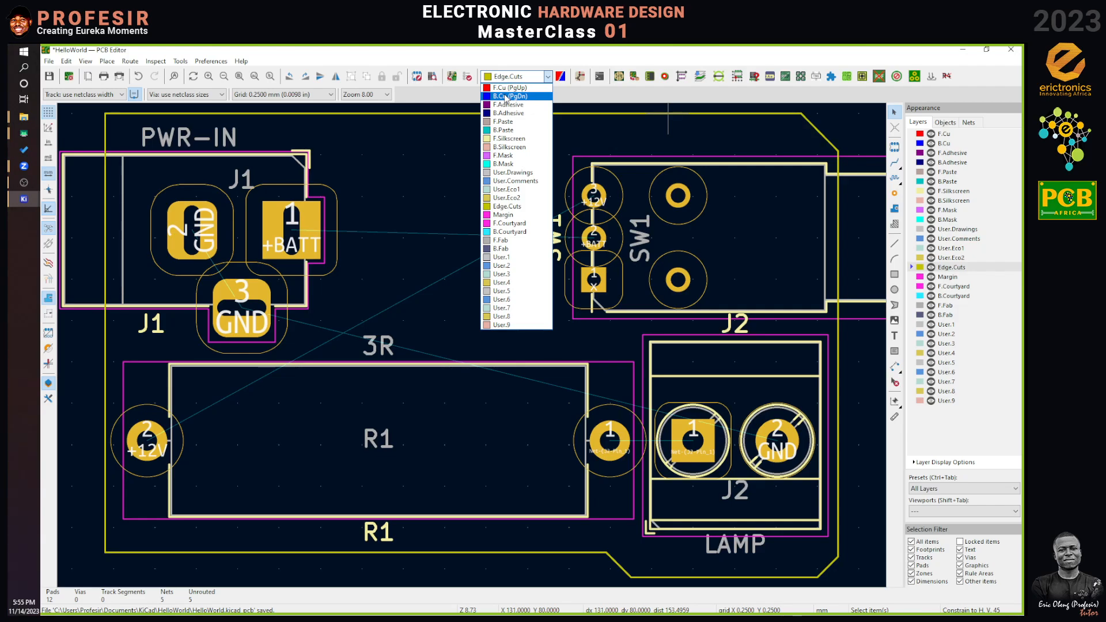
{"action": "left_click", "coordinate": [506, 97]}
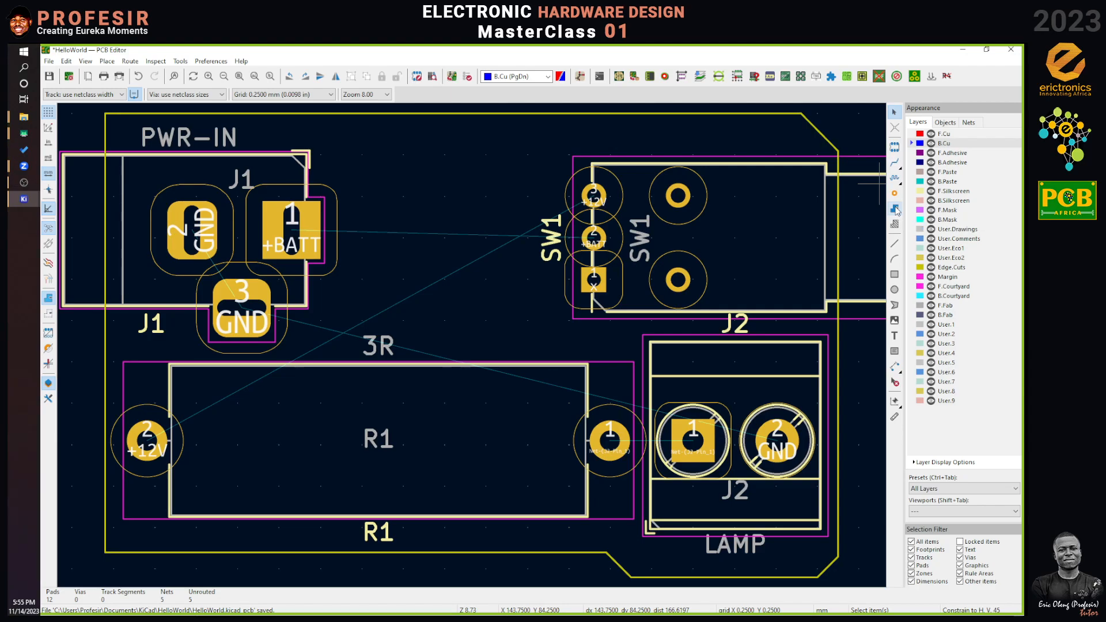
{"action": "left_click", "coordinate": [893, 212]}
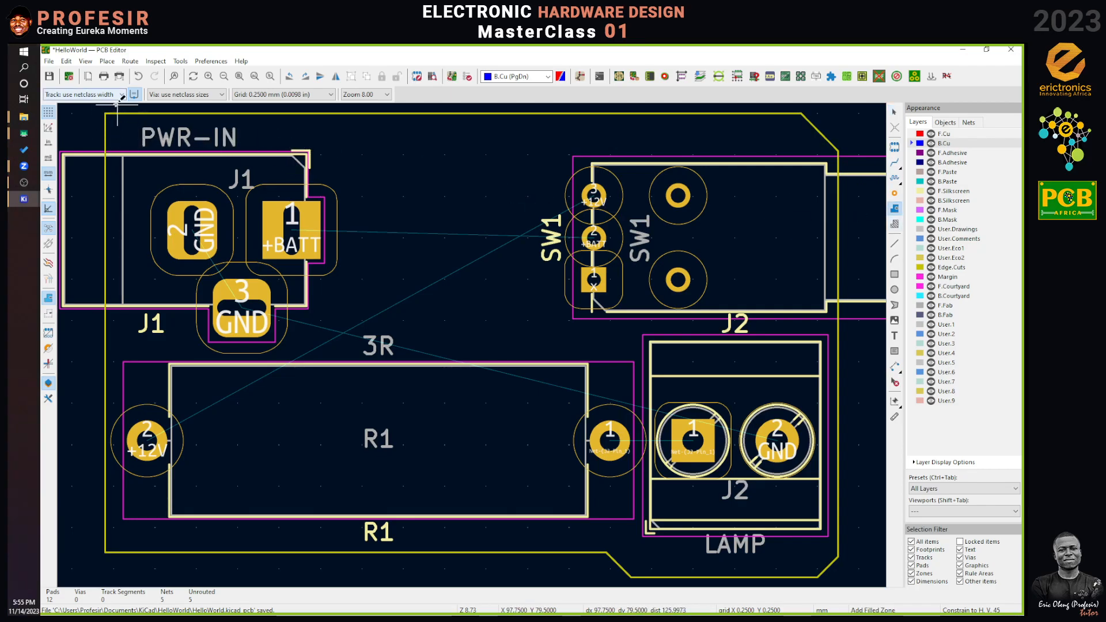
Step: Set the user-defined grid size to 0.001 mm and make it the active grid
{"action": "scroll", "coordinate": [117, 115], "scroll_direction": "up", "scroll_amount": 5}
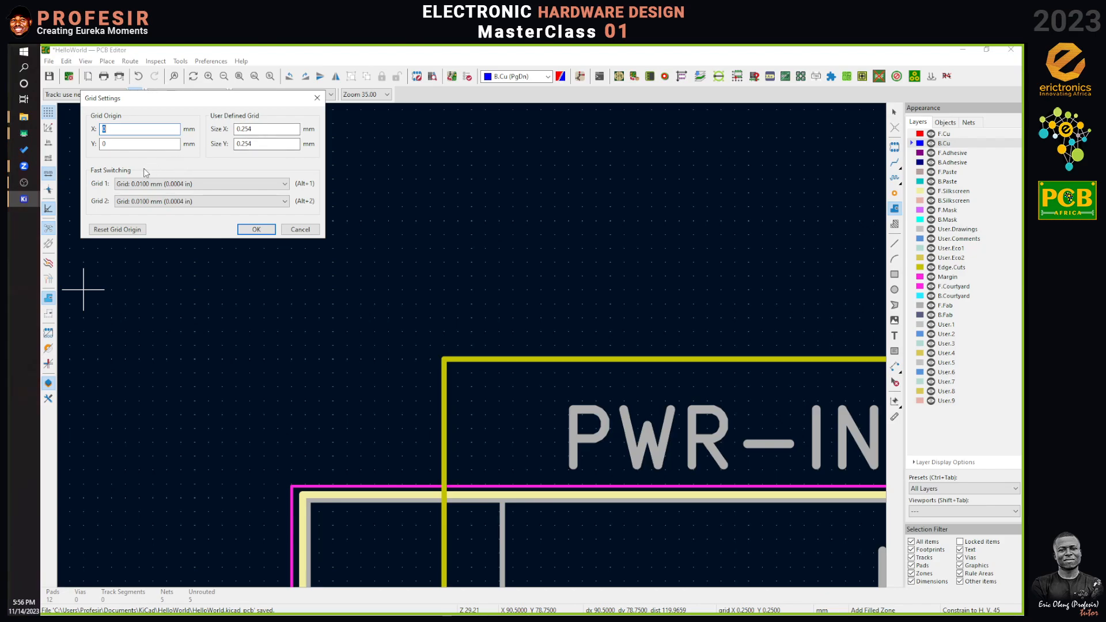
{"action": "left_click_drag", "start_coordinate": [260, 130], "coordinate": [245, 133]}
{"action": "left_click", "coordinate": [261, 142]}
{"action": "type", "text": "0.001"}
{"action": "left_click", "coordinate": [253, 228]}
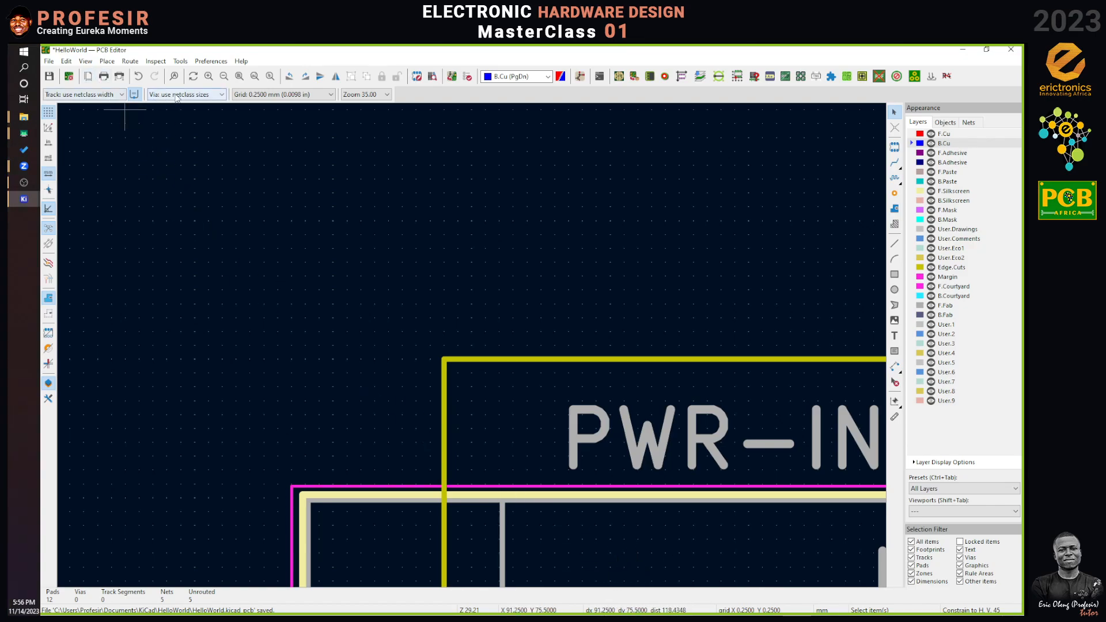
{"action": "left_click", "coordinate": [306, 96]}
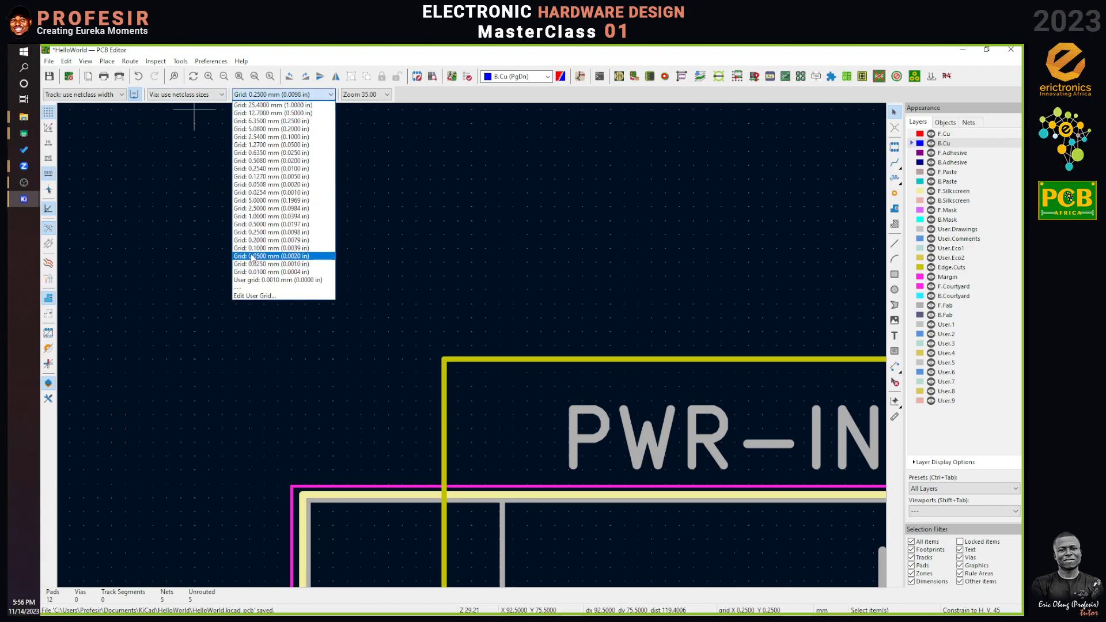
{"action": "left_click", "coordinate": [265, 281]}
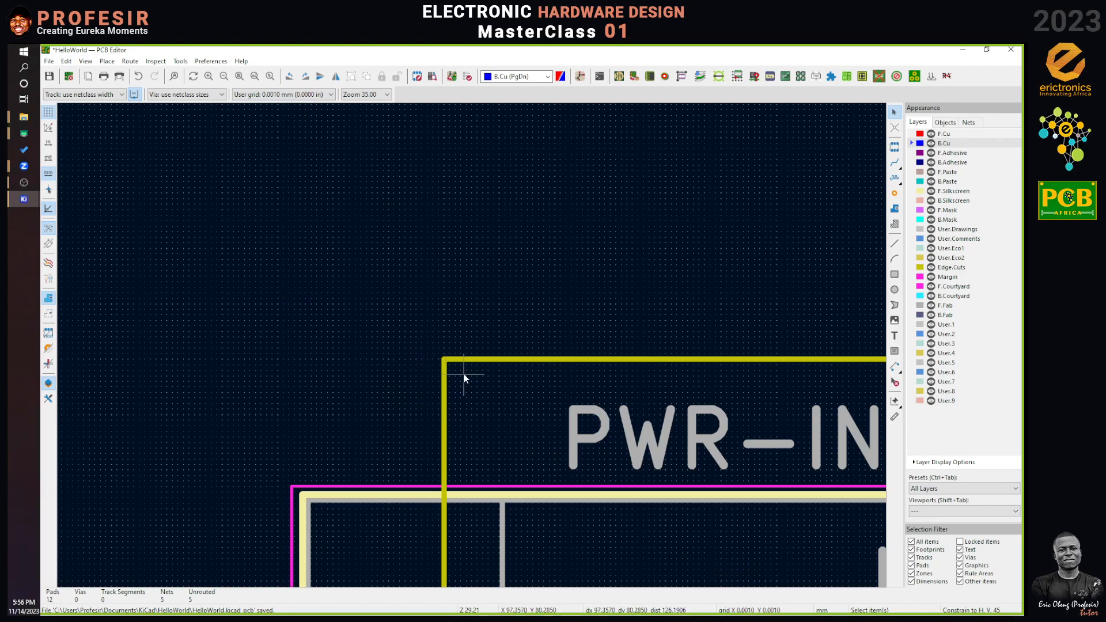
Step: Start a filled zone just inside the board outline's upper-left corner, on layer B.Cu with net GND
{"action": "left_click", "coordinate": [895, 209]}
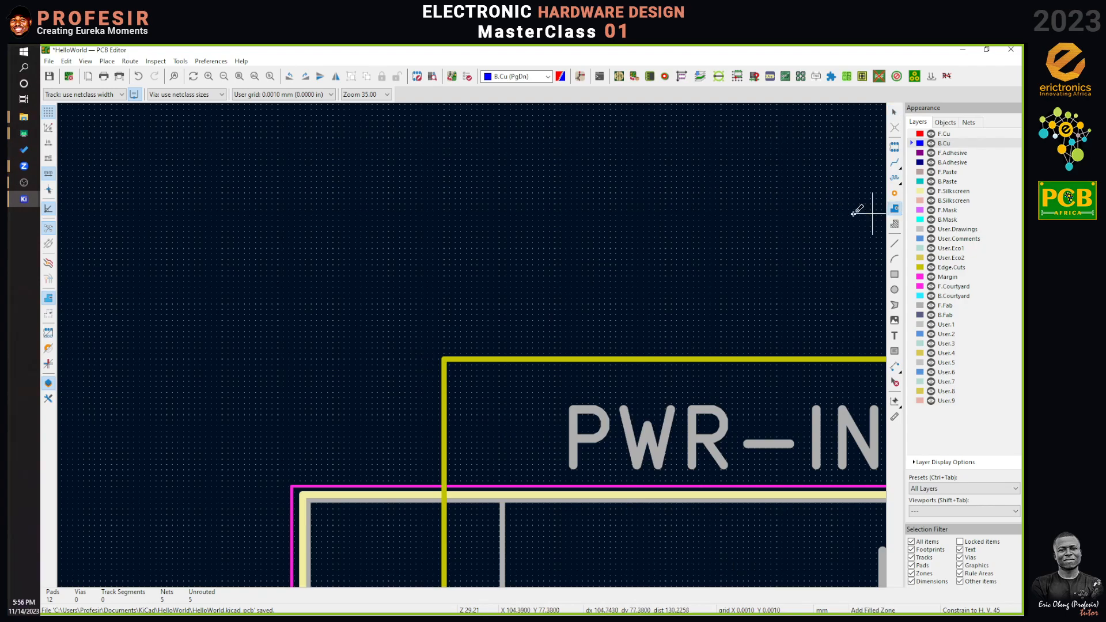
{"action": "scroll", "coordinate": [477, 360], "scroll_direction": "up", "scroll_amount": 5}
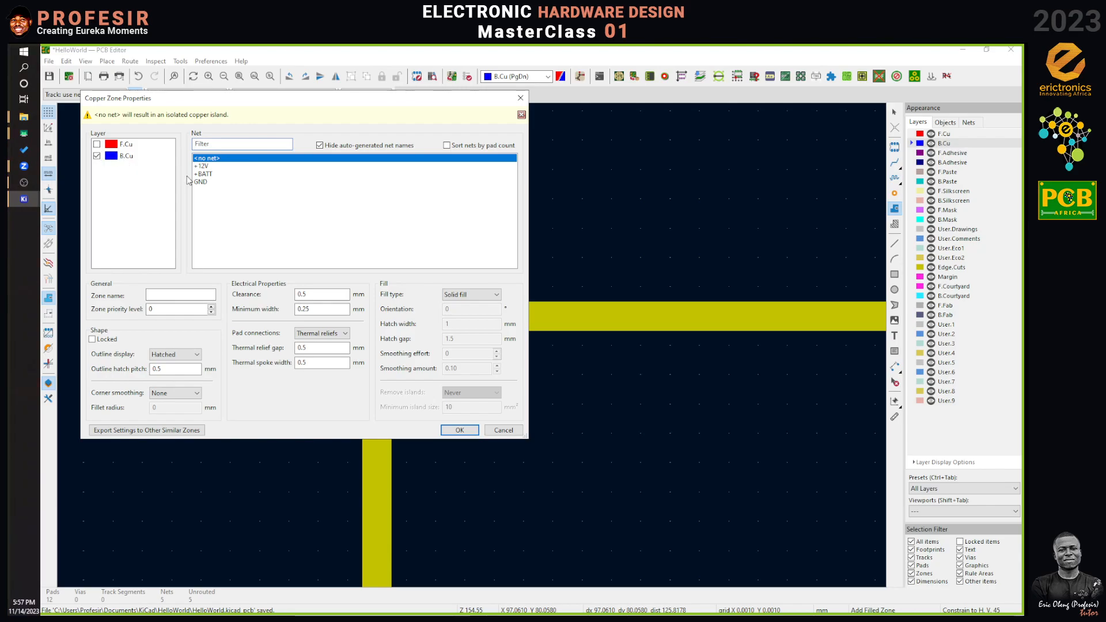
{"action": "left_click", "coordinate": [202, 182]}
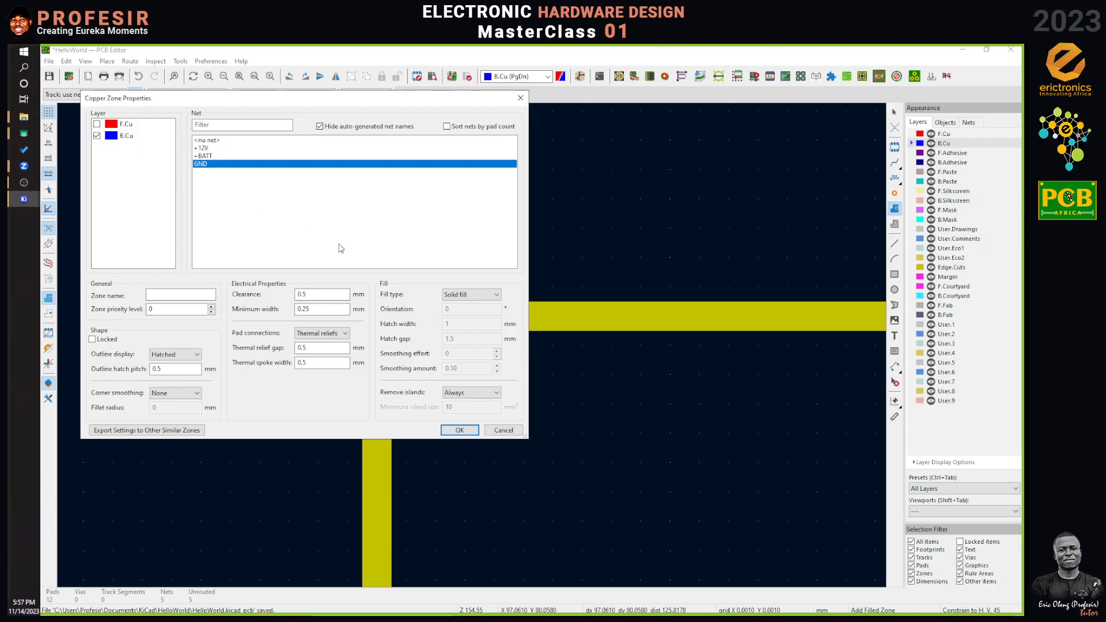
{"action": "left_click", "coordinate": [460, 431]}
Step: Trace the GND zone outline inside the board's upper edge, upper-right chamfer and right edge to the chamfer beside the LAMP terminal
{"action": "scroll", "coordinate": [403, 313], "scroll_direction": "up", "scroll_amount": 2}
{"action": "scroll", "coordinate": [472, 344], "scroll_direction": "up", "scroll_amount": 5}
{"action": "scroll", "coordinate": [471, 344], "scroll_direction": "down", "scroll_amount": 10}
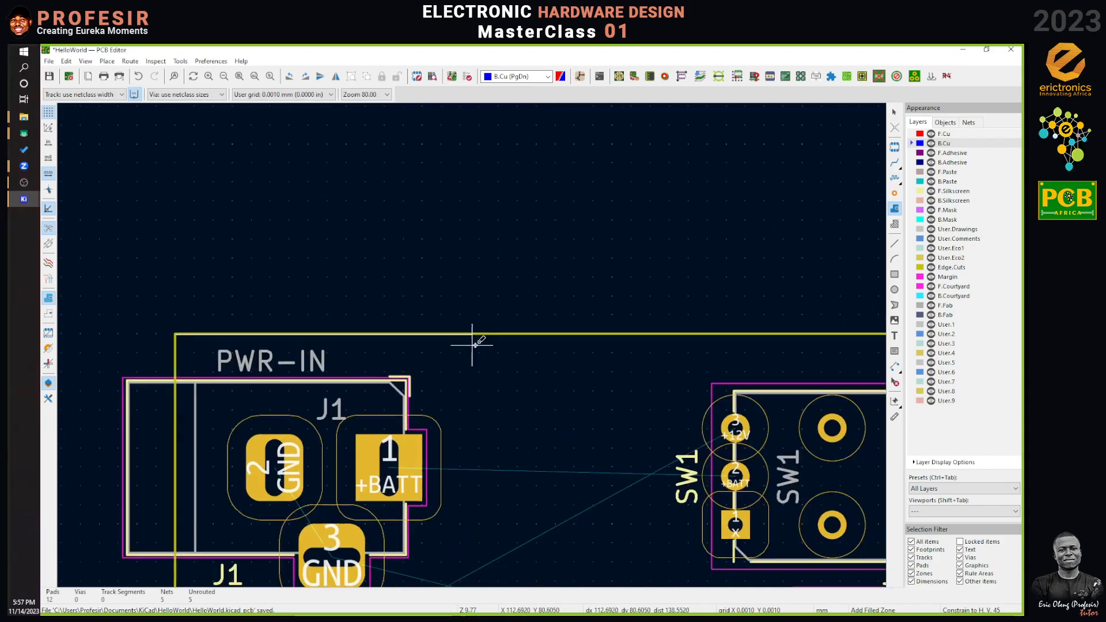
{"action": "scroll", "coordinate": [472, 344], "scroll_direction": "up", "scroll_amount": 2}
{"action": "scroll", "coordinate": [471, 344], "scroll_direction": "up", "scroll_amount": 14}
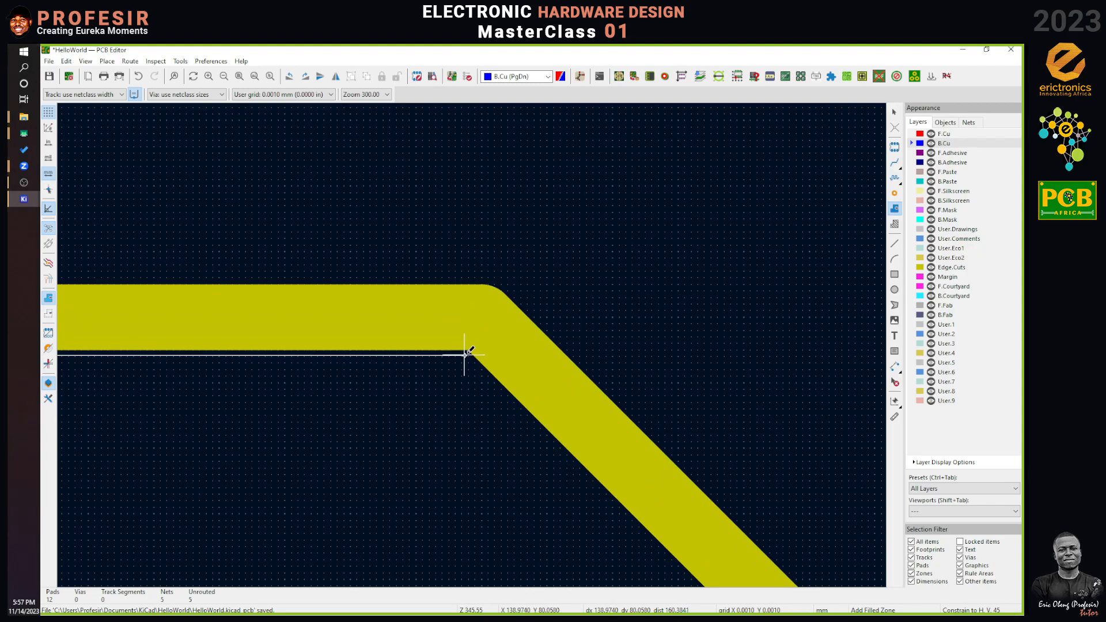
{"action": "scroll", "coordinate": [465, 355], "scroll_direction": "down", "scroll_amount": 8}
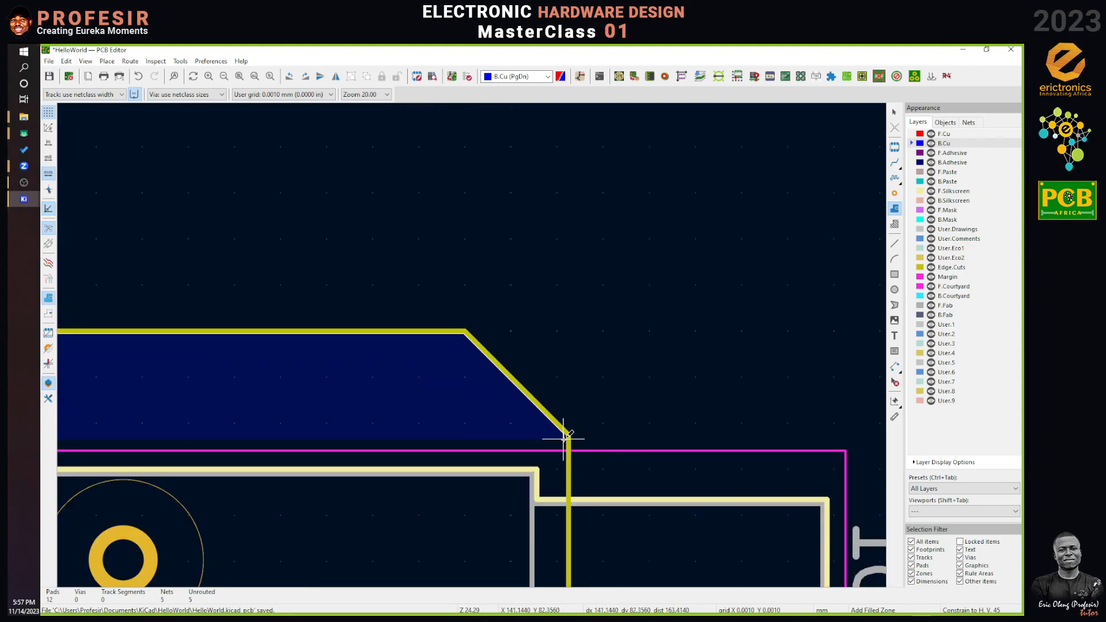
{"action": "scroll", "coordinate": [473, 345], "scroll_direction": "up", "scroll_amount": 3}
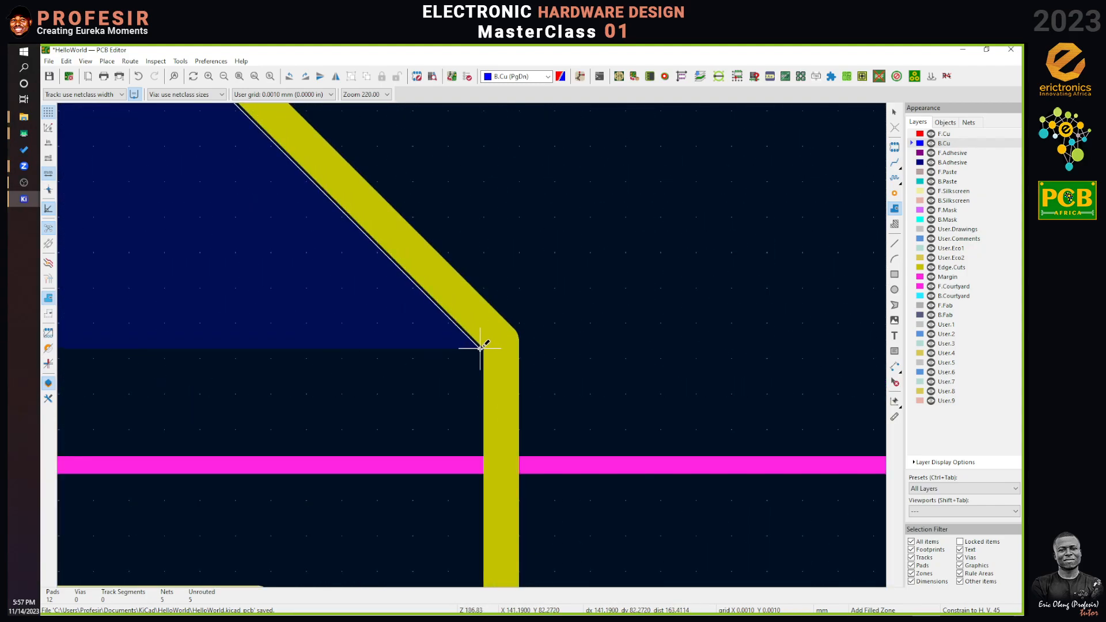
{"action": "scroll", "coordinate": [480, 355], "scroll_direction": "down", "scroll_amount": 12}
{"action": "scroll", "coordinate": [472, 344], "scroll_direction": "up", "scroll_amount": 3}
{"action": "scroll", "coordinate": [472, 344], "scroll_direction": "up", "scroll_amount": 4}
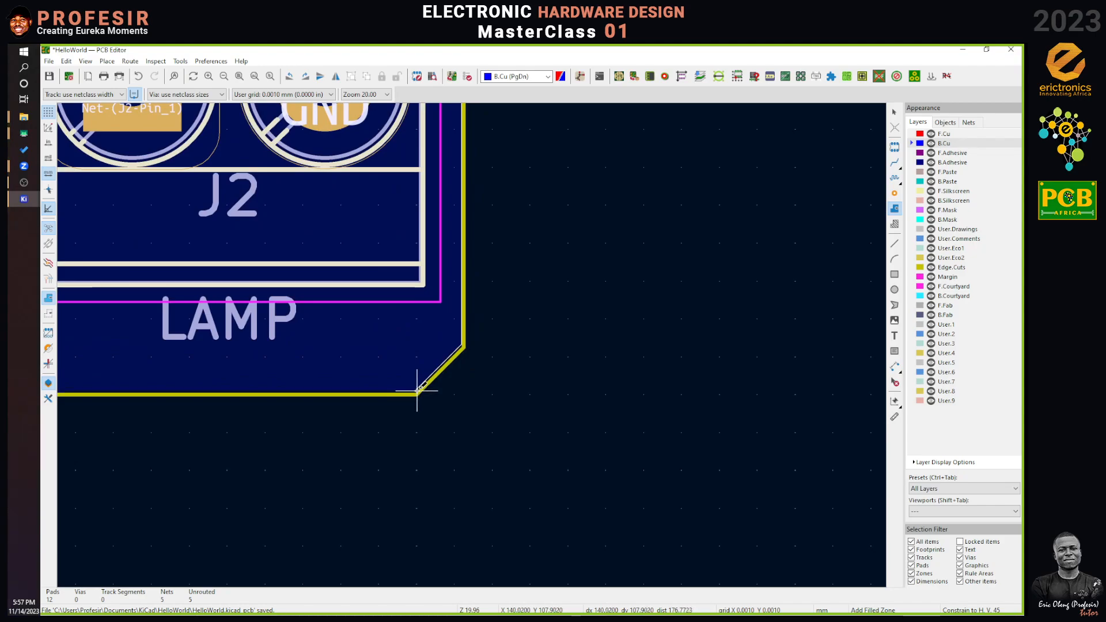
Step: Continue the GND zone outline along the stepped lower edge to the lower-left corner, close it, and return to selection
{"action": "scroll", "coordinate": [469, 340], "scroll_direction": "down", "scroll_amount": 8}
{"action": "scroll", "coordinate": [469, 341], "scroll_direction": "up", "scroll_amount": 10}
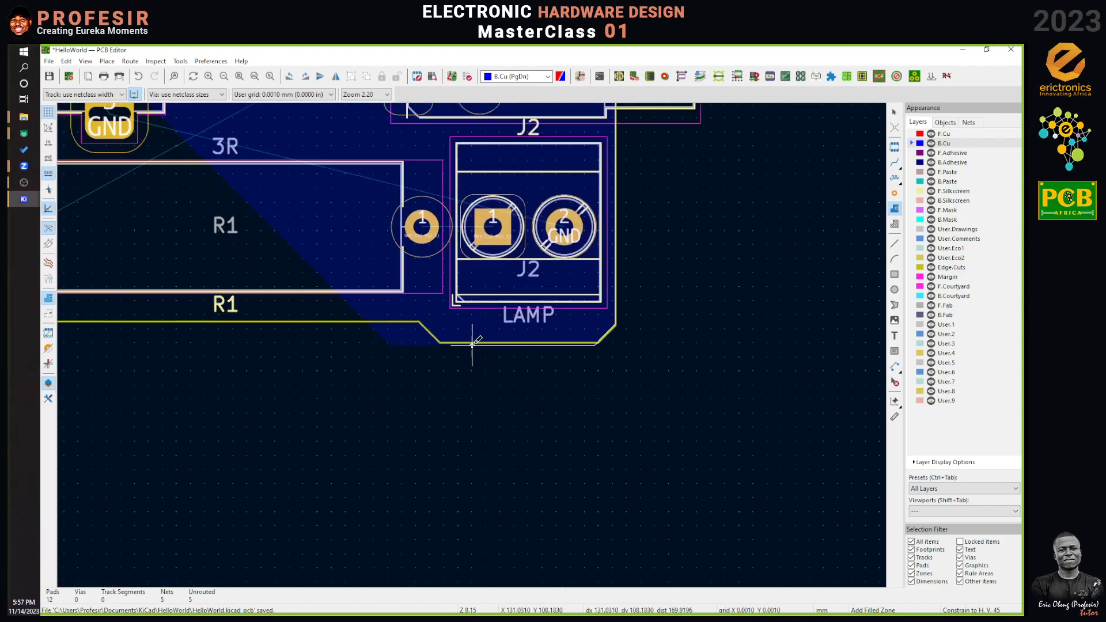
{"action": "left_click", "coordinate": [355, 331]}
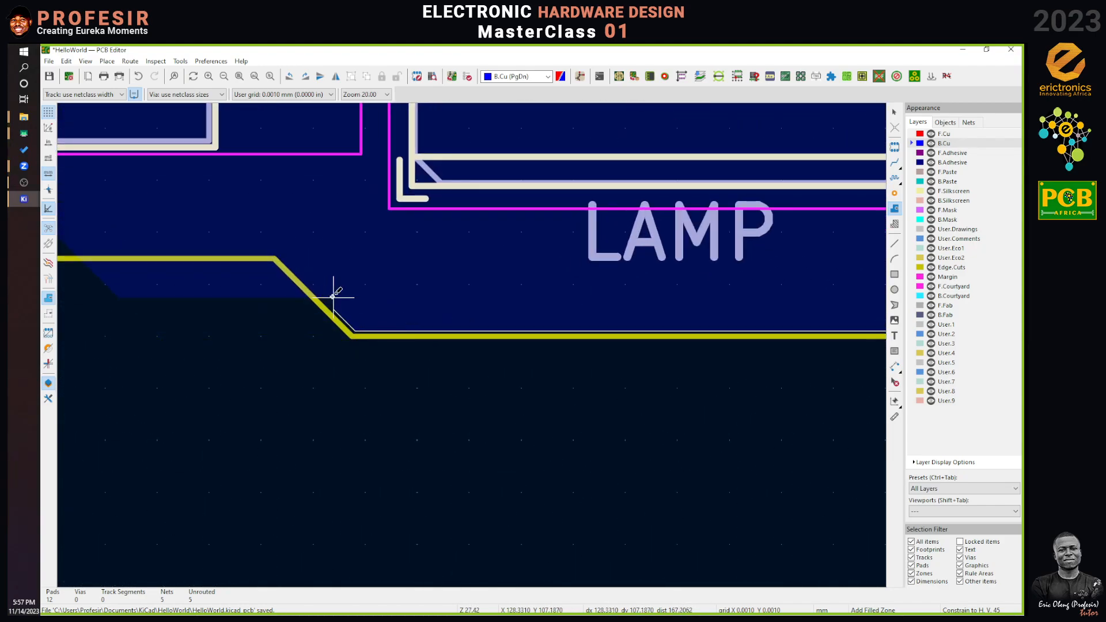
{"action": "left_click", "coordinate": [269, 254]}
{"action": "scroll", "coordinate": [270, 253], "scroll_direction": "down", "scroll_amount": 6}
{"action": "scroll", "coordinate": [473, 346], "scroll_direction": "up", "scroll_amount": 5}
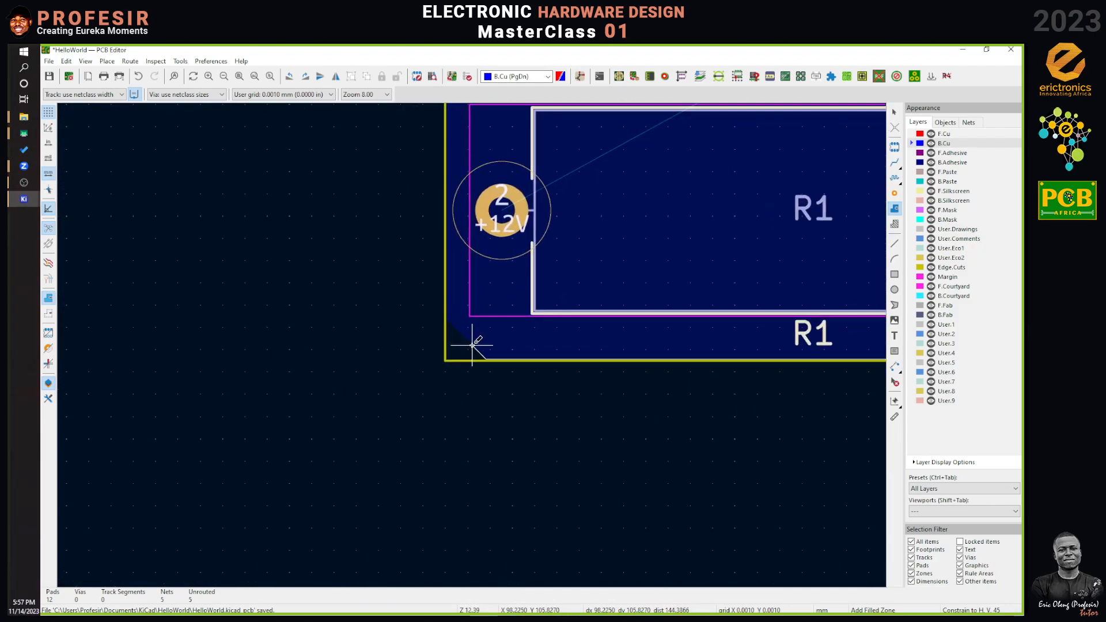
{"action": "scroll", "coordinate": [473, 345], "scroll_direction": "up", "scroll_amount": 4}
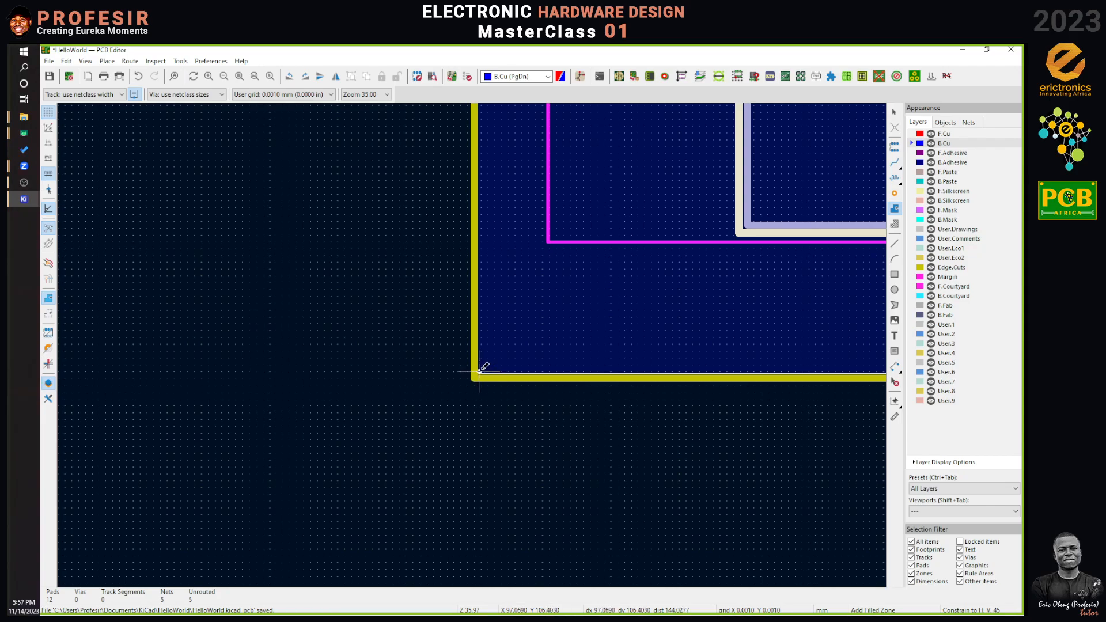
{"action": "double_click", "coordinate": [479, 371]}
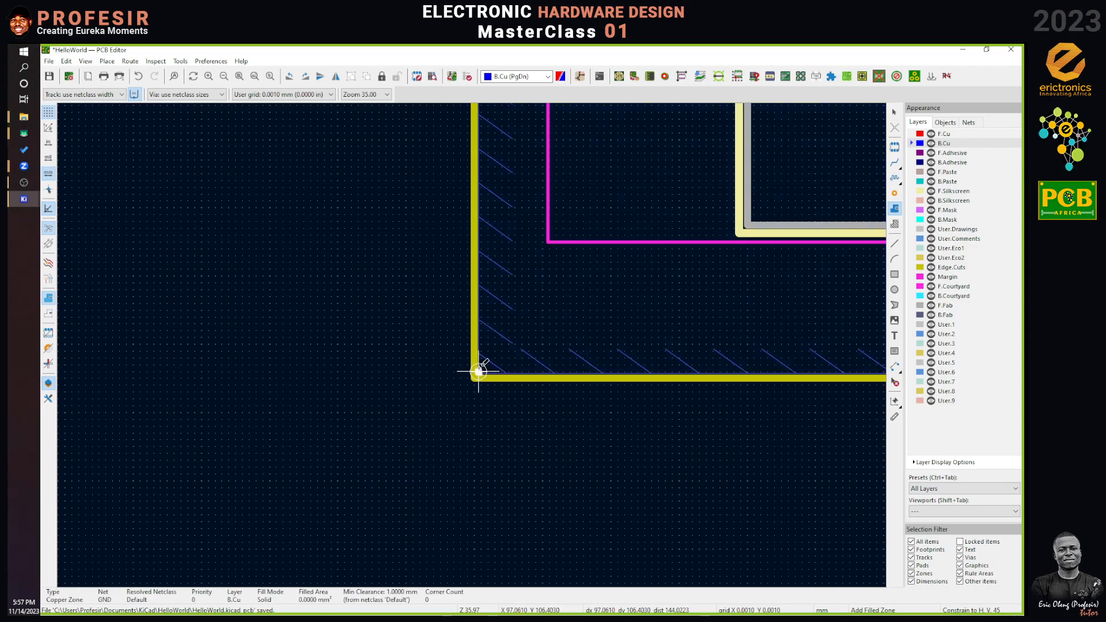
{"action": "left_click", "coordinate": [893, 114]}
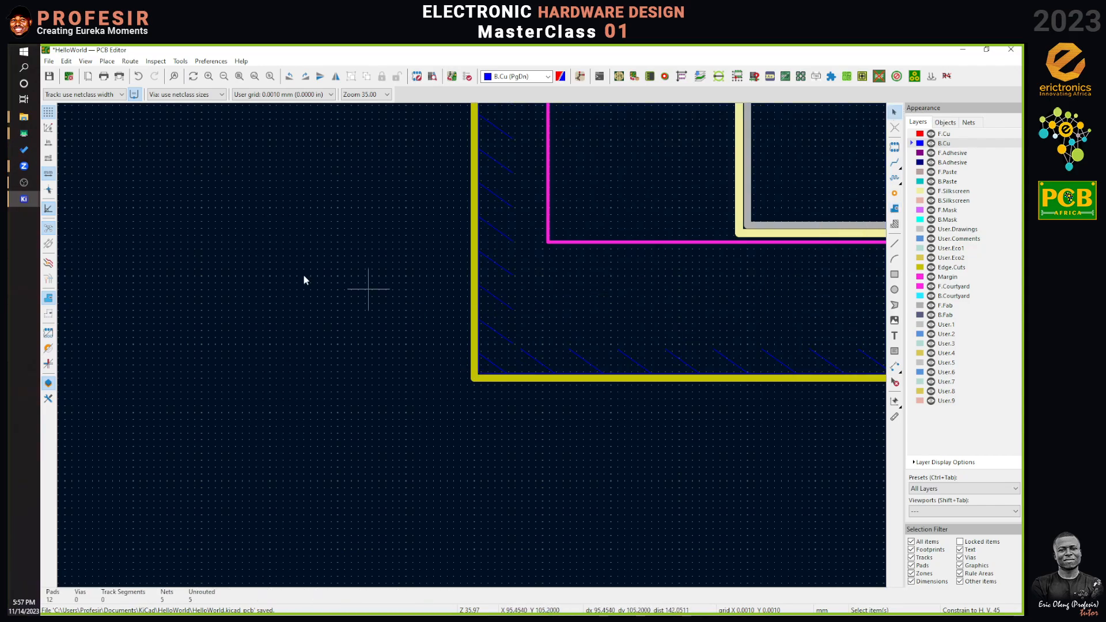
Step: Fill the GND copper zone across the whole board
{"action": "left_click", "coordinate": [238, 76]}
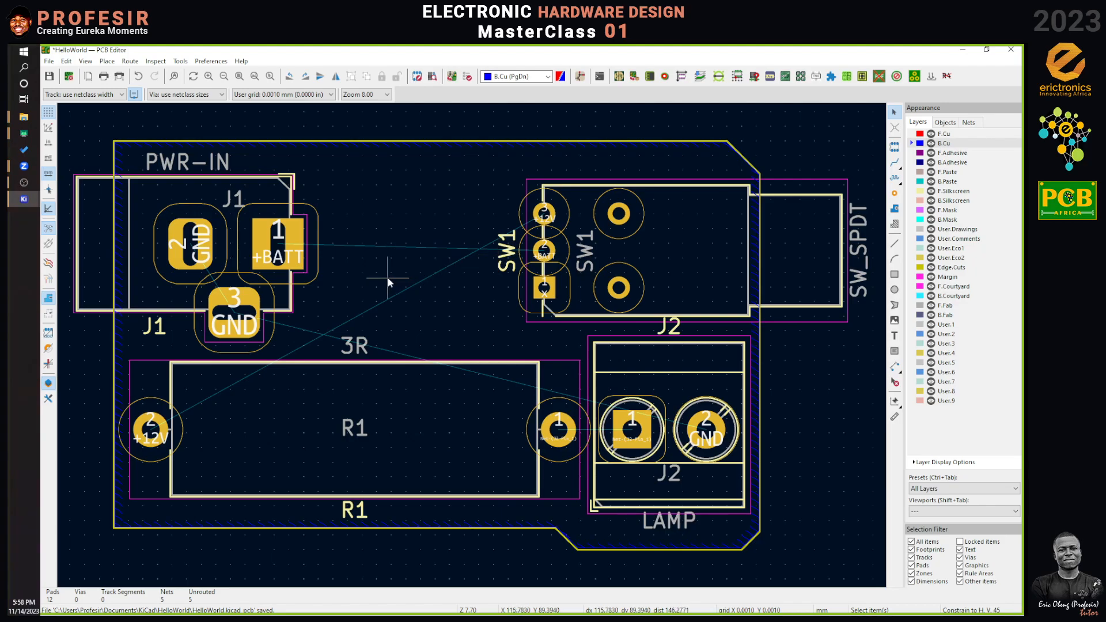
{"action": "key", "text": "b"}
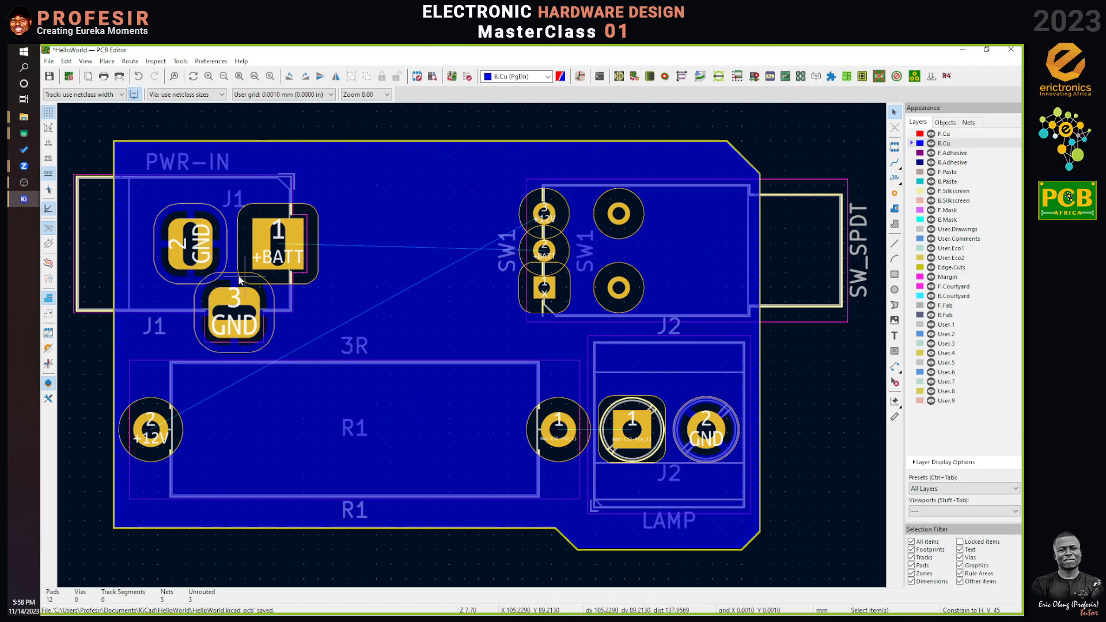
Step: Examine the filled GND zone and the remaining ratsnest connections between J1, SW1, R1 and J2
{"action": "scroll", "coordinate": [213, 310], "scroll_direction": "up", "scroll_amount": 2}
{"action": "scroll", "coordinate": [683, 389], "scroll_direction": "down", "scroll_amount": 3}
{"action": "scroll", "coordinate": [467, 336], "scroll_direction": "up", "scroll_amount": 4}
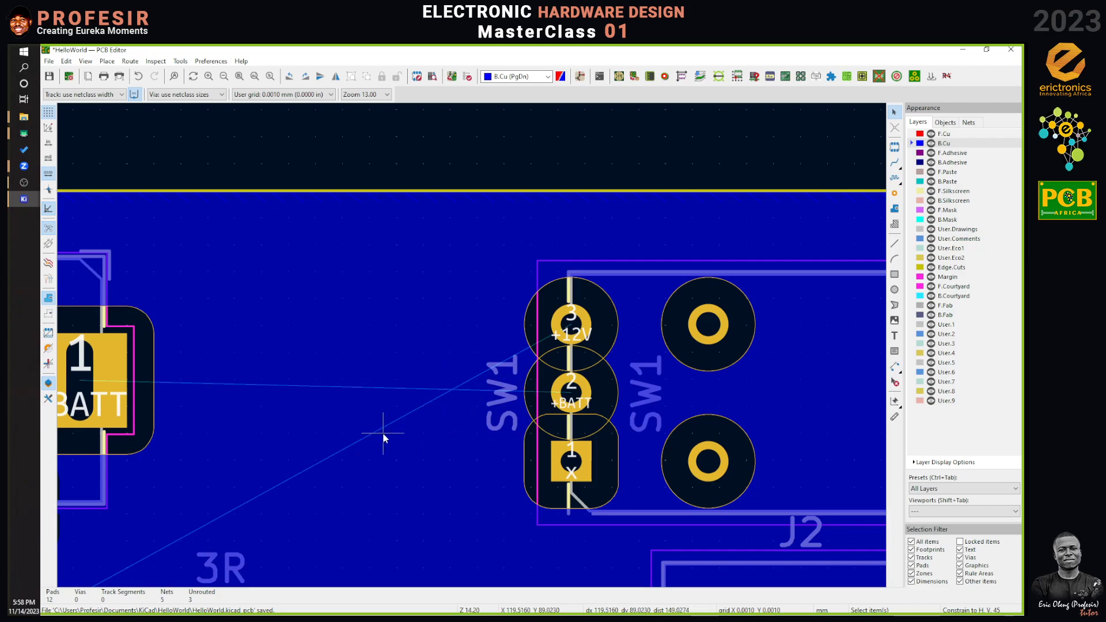
{"action": "scroll", "coordinate": [473, 344], "scroll_direction": "down", "scroll_amount": 5}
{"action": "scroll", "coordinate": [480, 341], "scroll_direction": "up", "scroll_amount": 4}
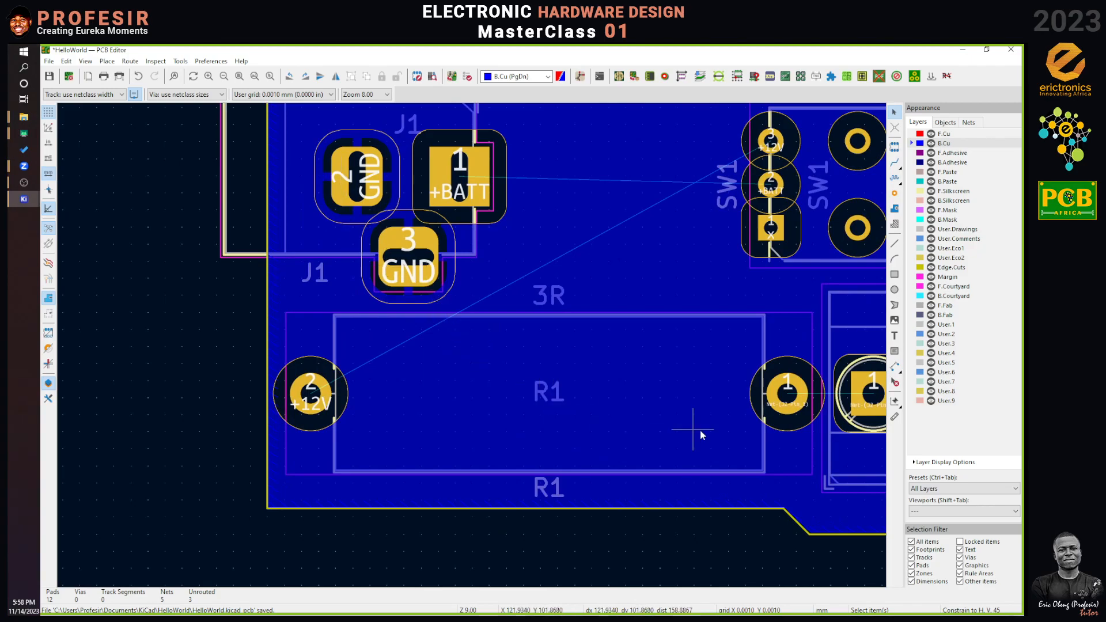
{"action": "scroll", "coordinate": [473, 344], "scroll_direction": "down", "scroll_amount": 4}
{"action": "scroll", "coordinate": [461, 334], "scroll_direction": "up", "scroll_amount": 3}
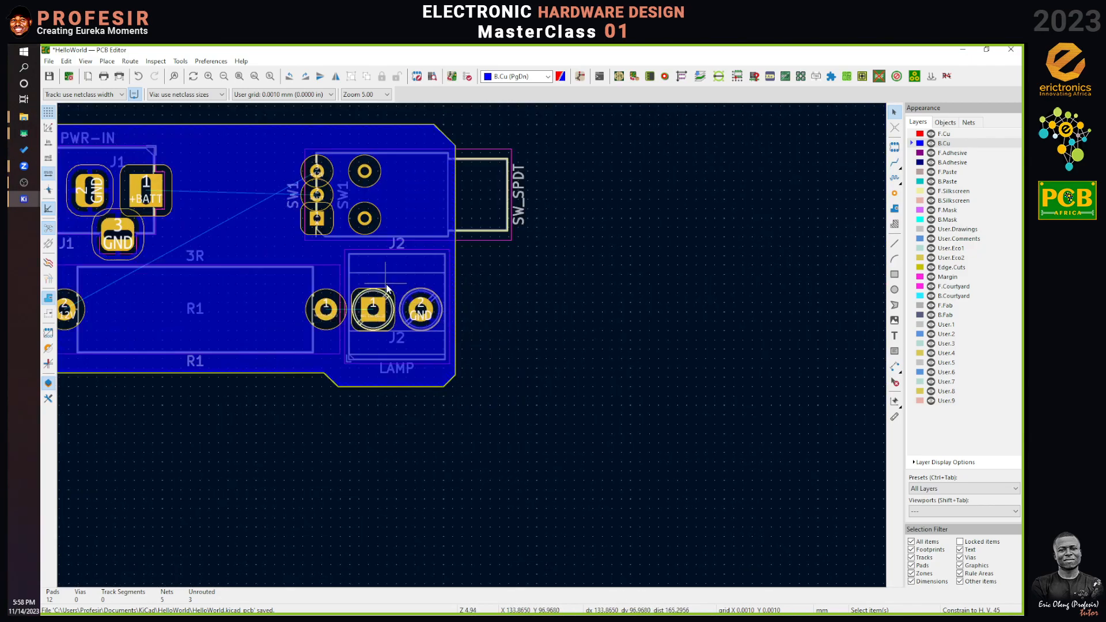
{"action": "scroll", "coordinate": [292, 276], "scroll_direction": "up", "scroll_amount": 2}
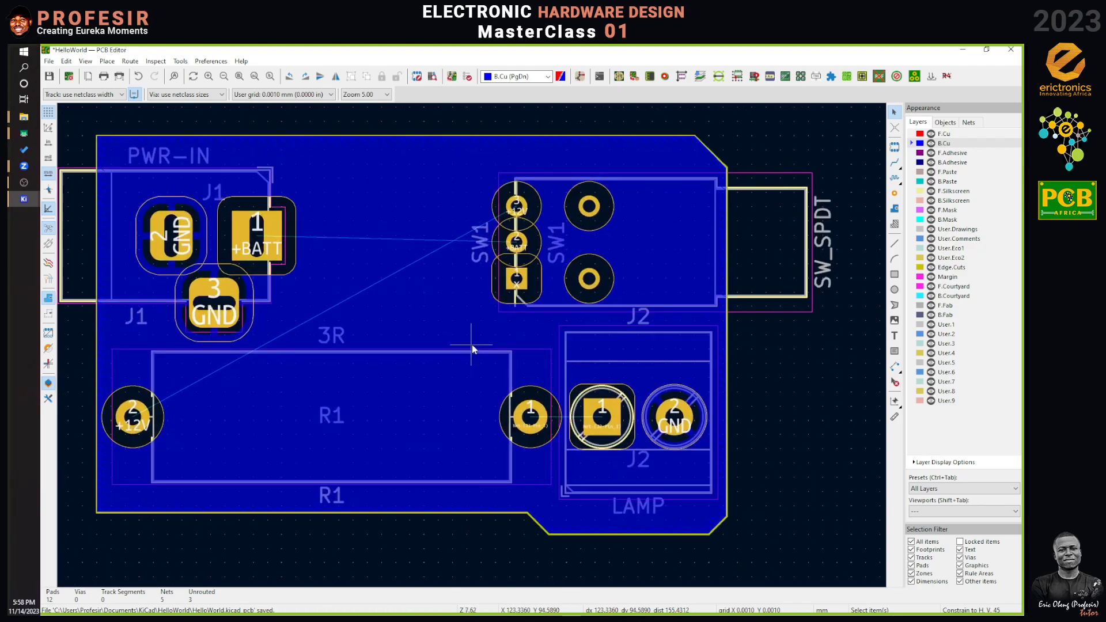
{"action": "scroll", "coordinate": [472, 346], "scroll_direction": "up", "scroll_amount": 1}
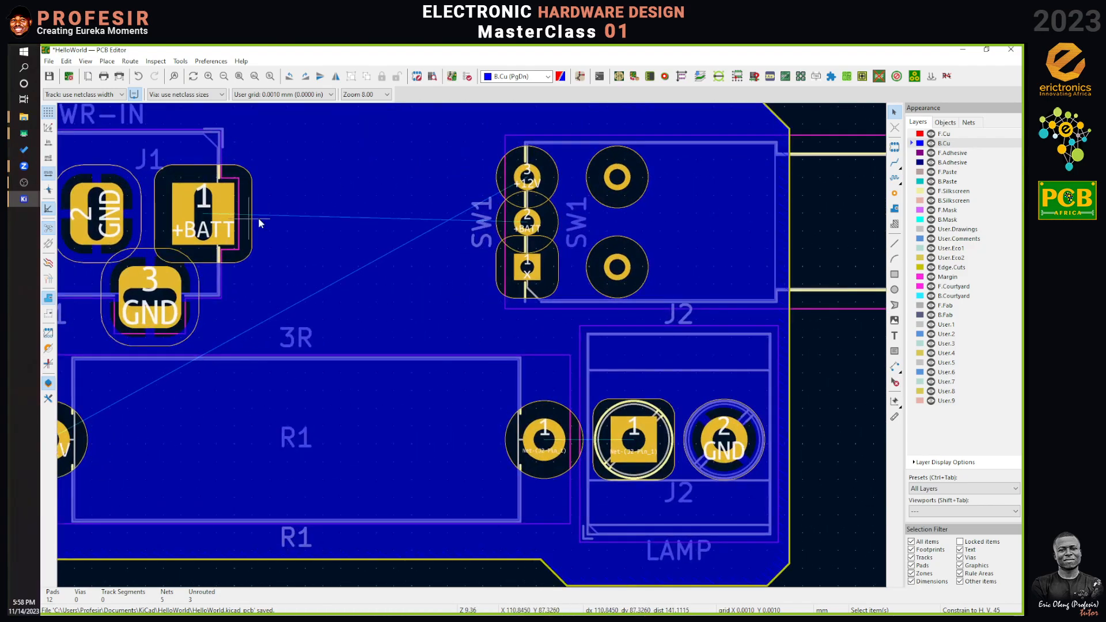
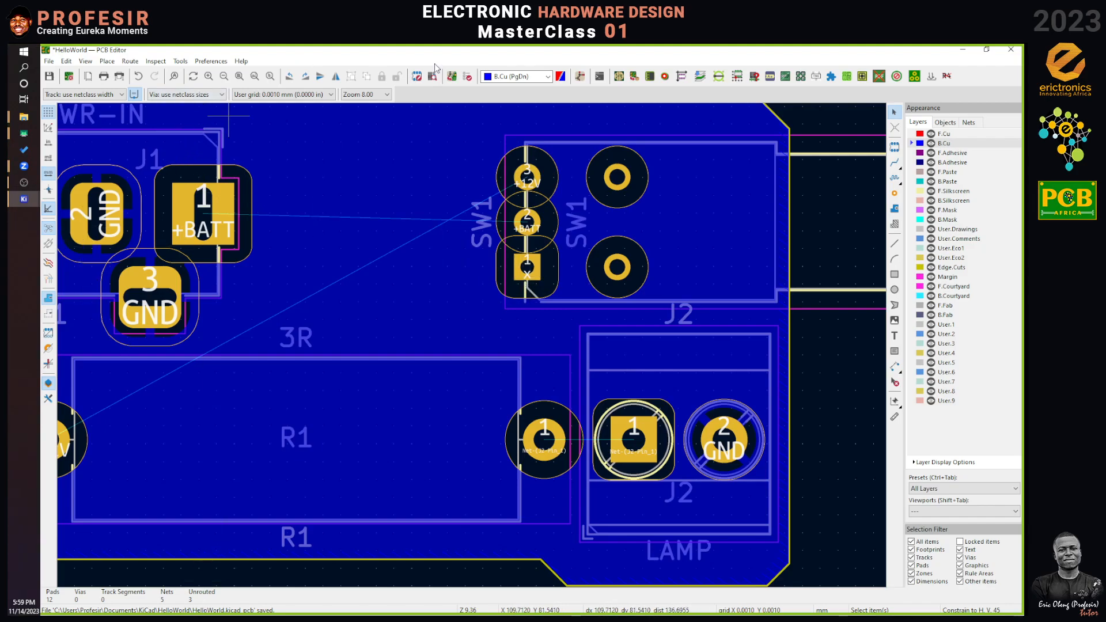
Step: Switch to the Schematic Editor, mirror switch SW1 vertically, and place it back so pin 1 connects to the +12V wire
{"action": "left_click", "coordinate": [961, 53]}
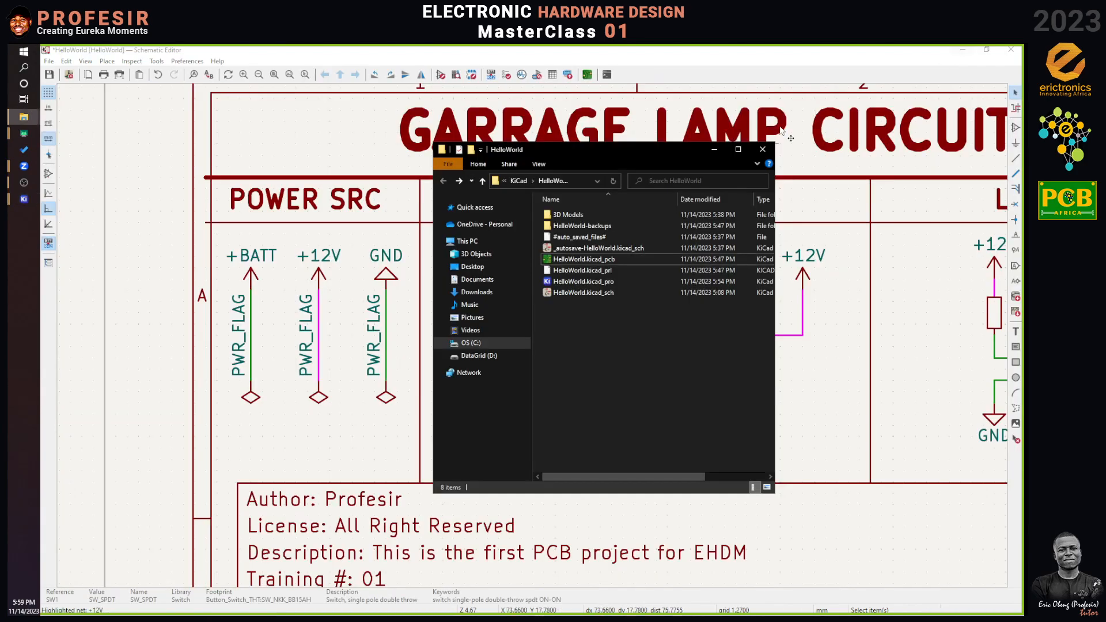
{"action": "left_click", "coordinate": [831, 357]}
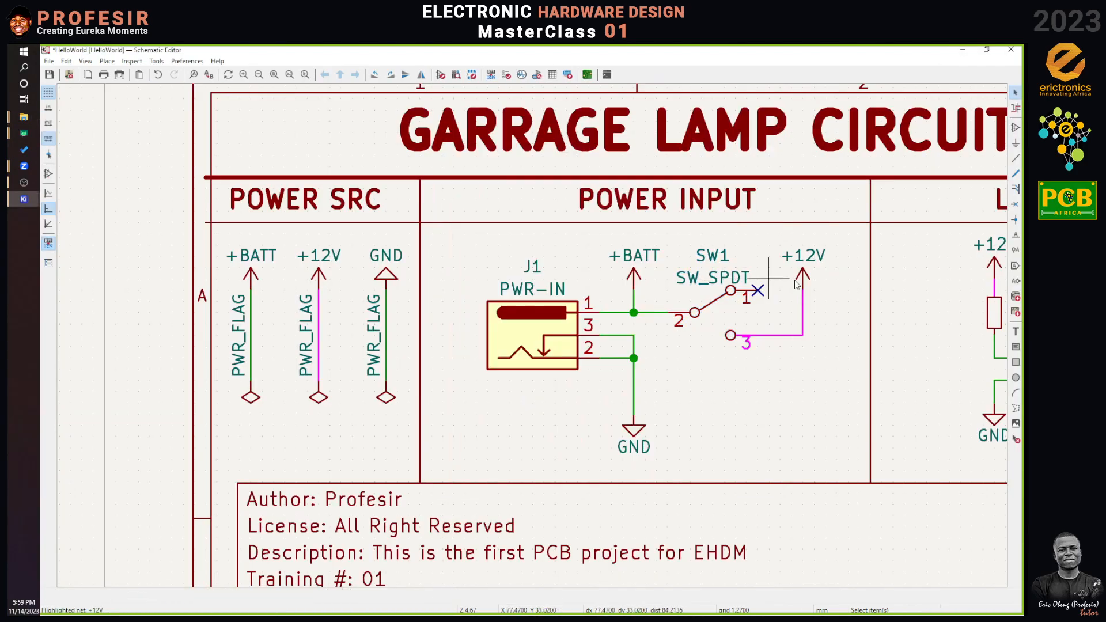
{"action": "scroll", "coordinate": [806, 336], "scroll_direction": "up", "scroll_amount": 3}
{"action": "left_click", "coordinate": [369, 245]}
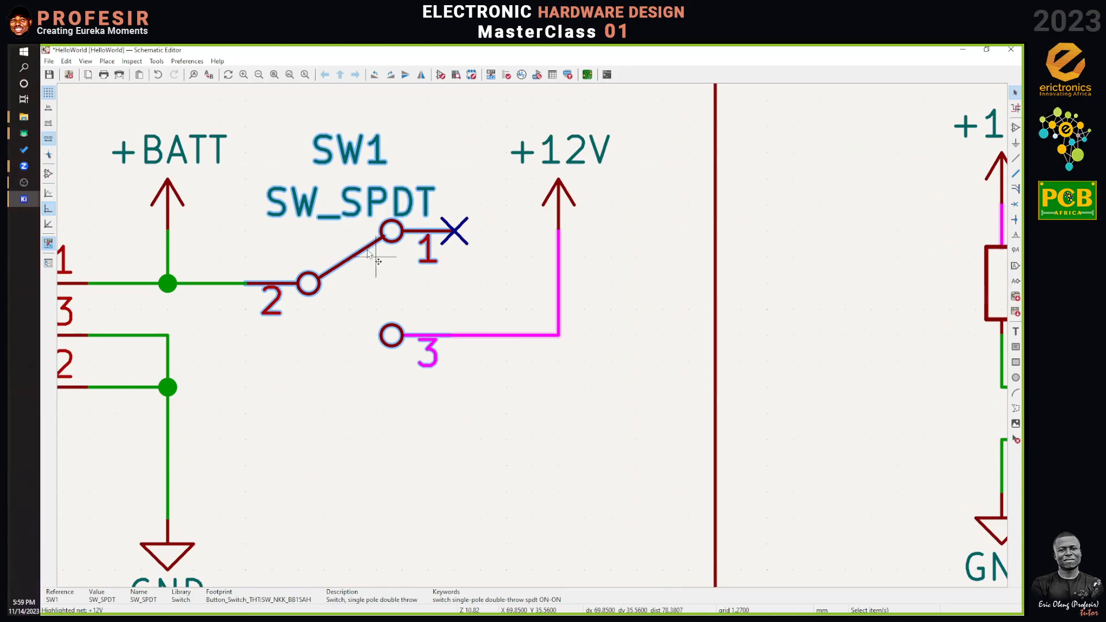
{"action": "key", "text": "m"}
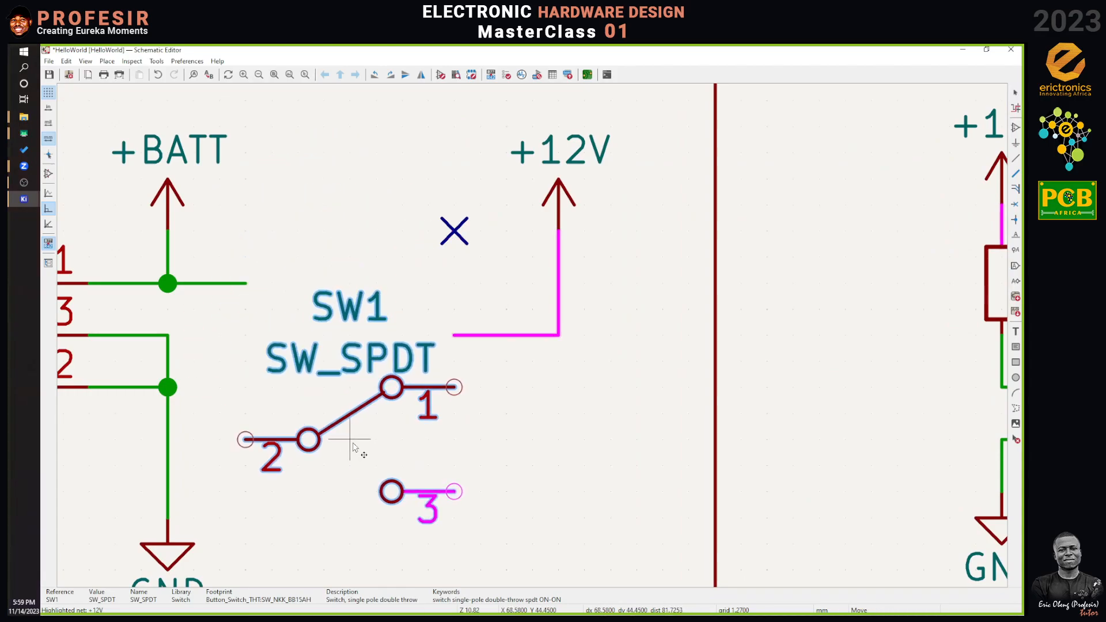
{"action": "right_click", "coordinate": [353, 444]}
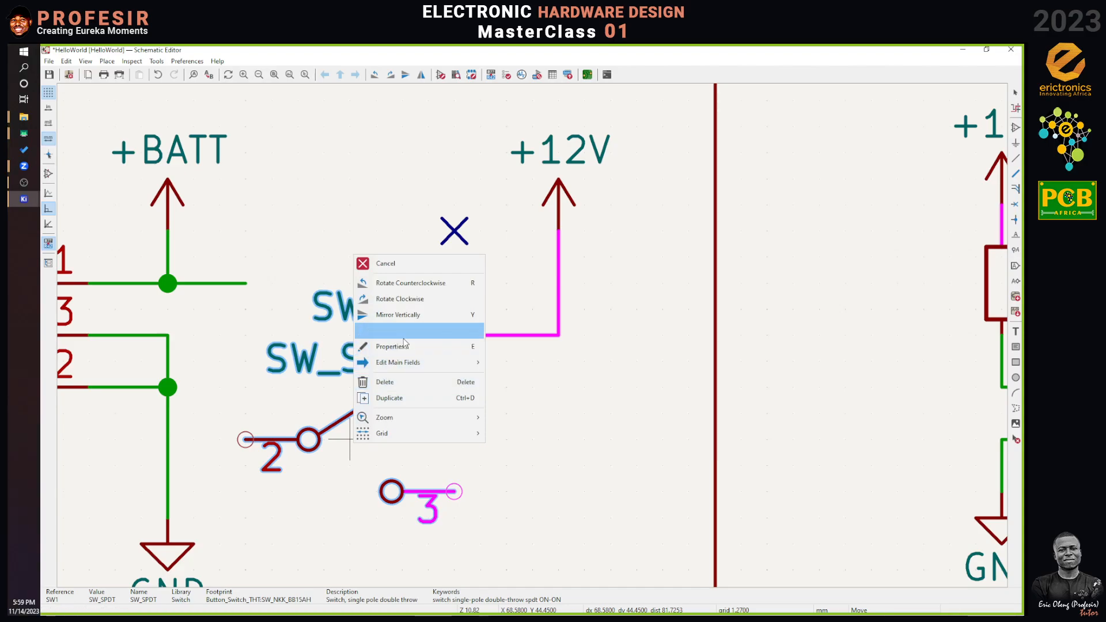
{"action": "left_click", "coordinate": [410, 317]}
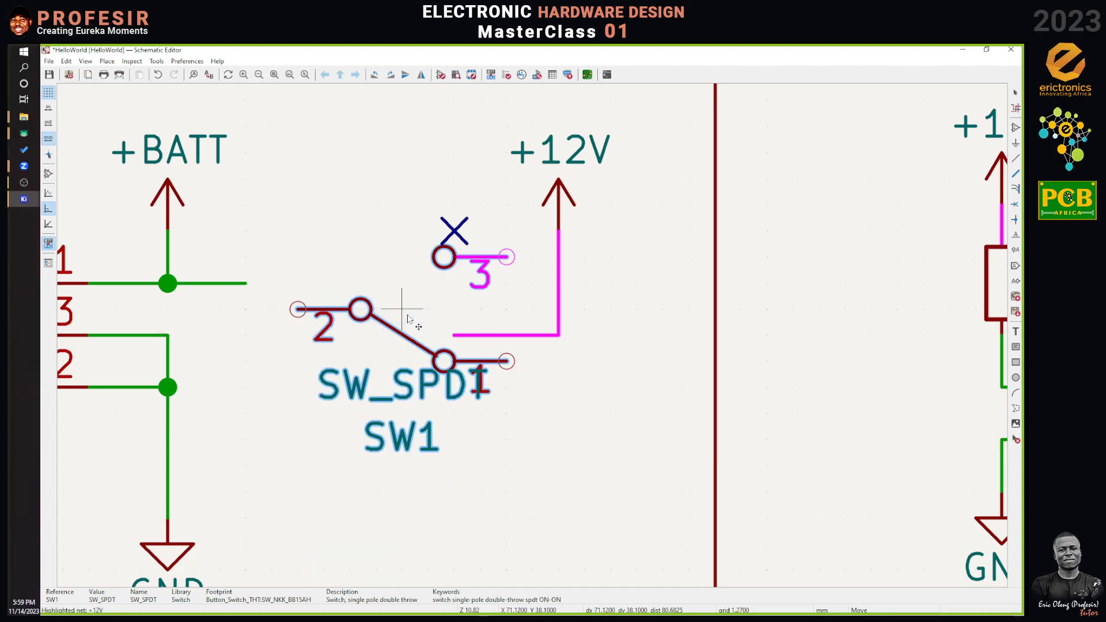
{"action": "left_click", "coordinate": [352, 283]}
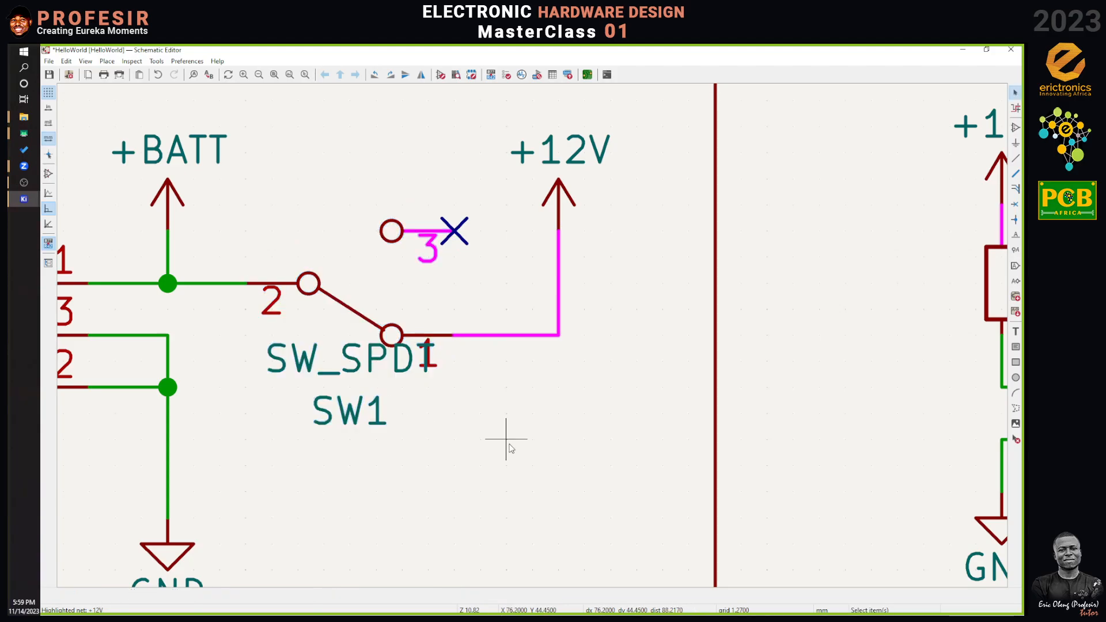
Step: Update the PCB from the schematic to apply the swapped SW1 pin connections
{"action": "left_click", "coordinate": [157, 61]}
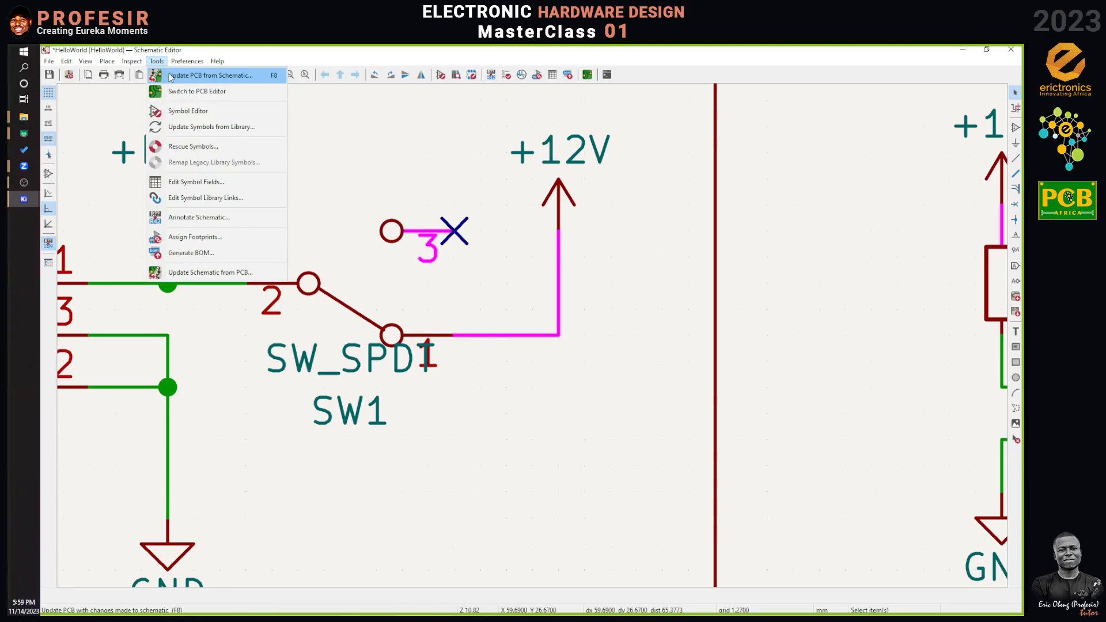
{"action": "left_click", "coordinate": [170, 75]}
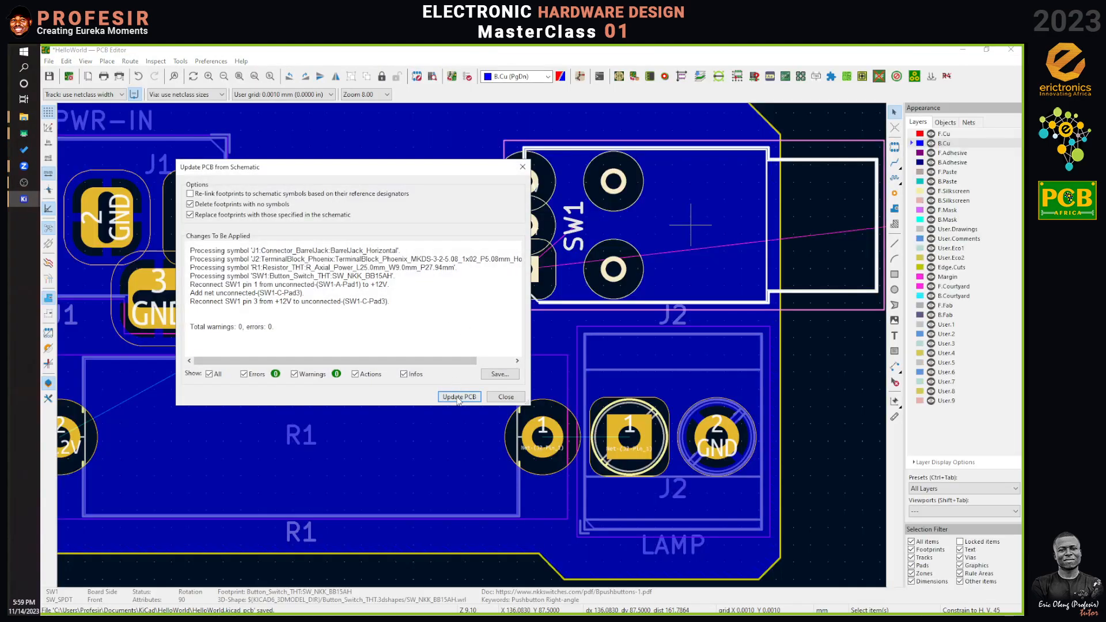
{"action": "left_click", "coordinate": [459, 397]}
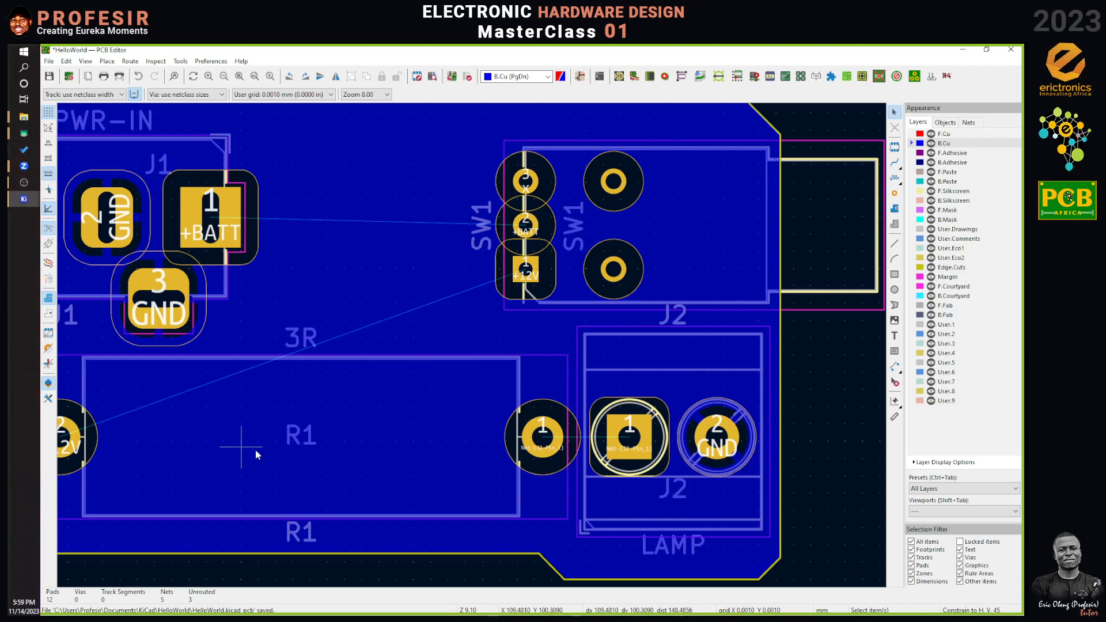
Step: Display the copper zone as an outline only and start the single-track routing tool on B.Cu
{"action": "left_click", "coordinate": [48, 314]}
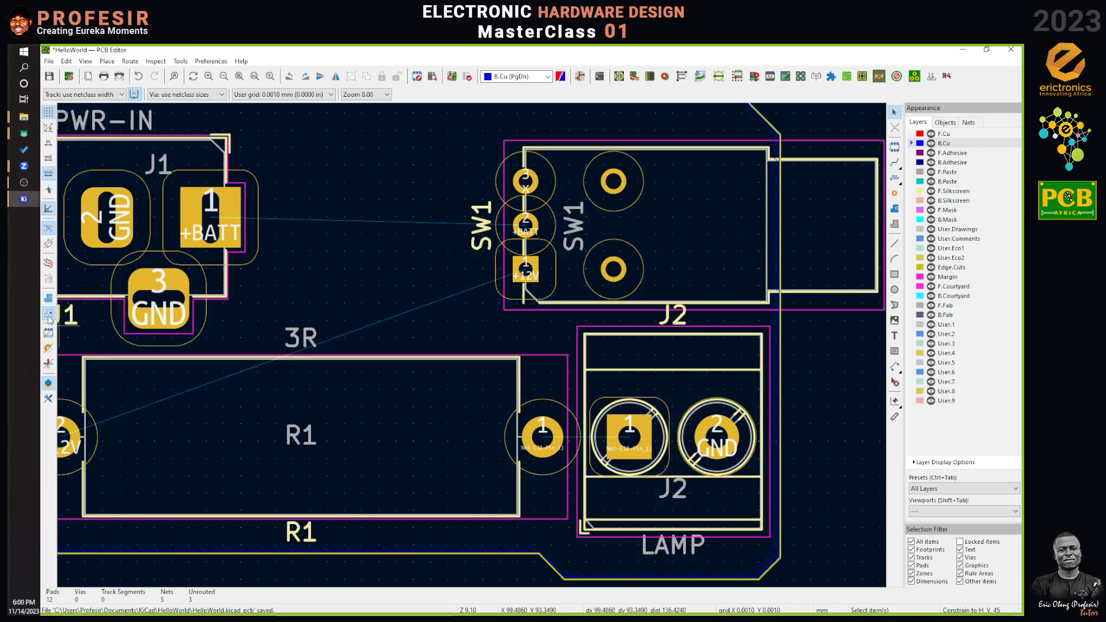
{"action": "scroll", "coordinate": [426, 301], "scroll_direction": "down", "scroll_amount": 3}
{"action": "scroll", "coordinate": [473, 347], "scroll_direction": "up", "scroll_amount": 2}
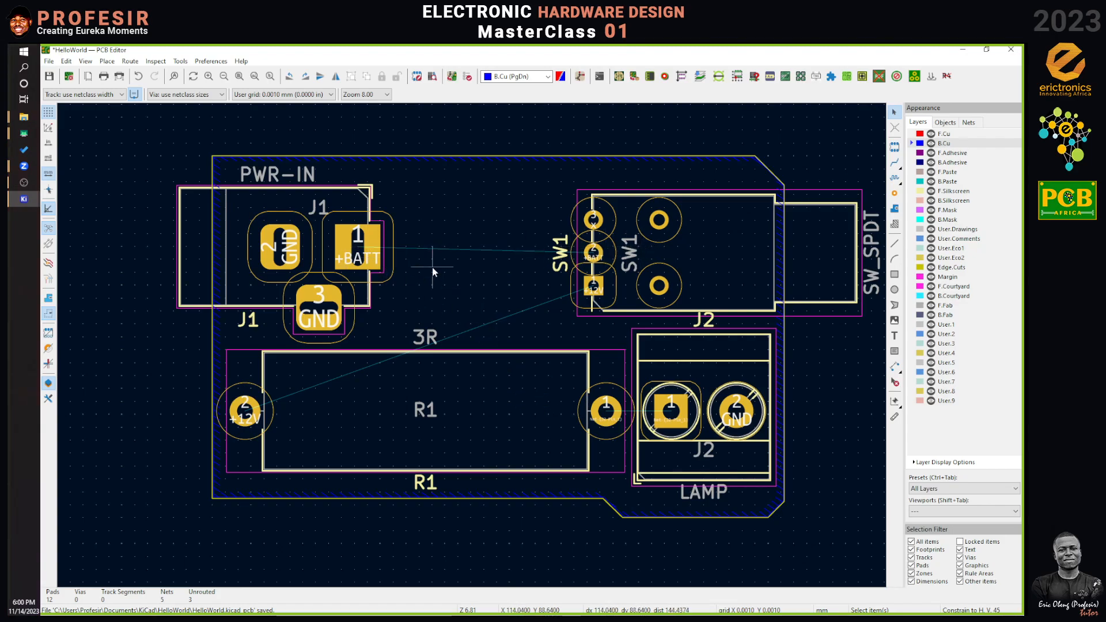
{"action": "left_click", "coordinate": [894, 163]}
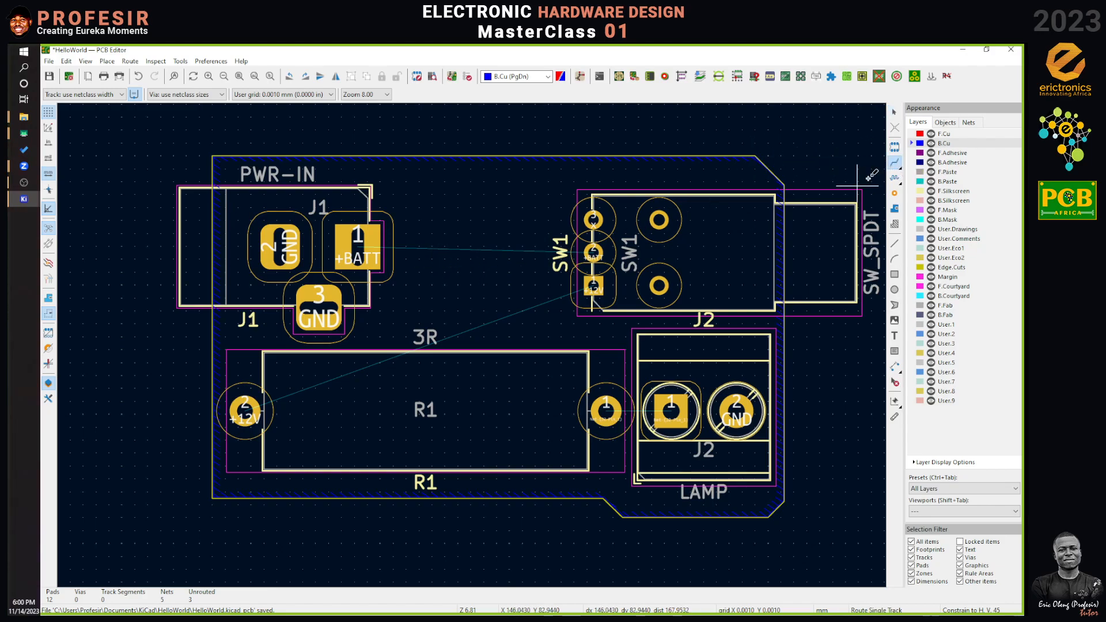
{"action": "left_click", "coordinate": [359, 249]}
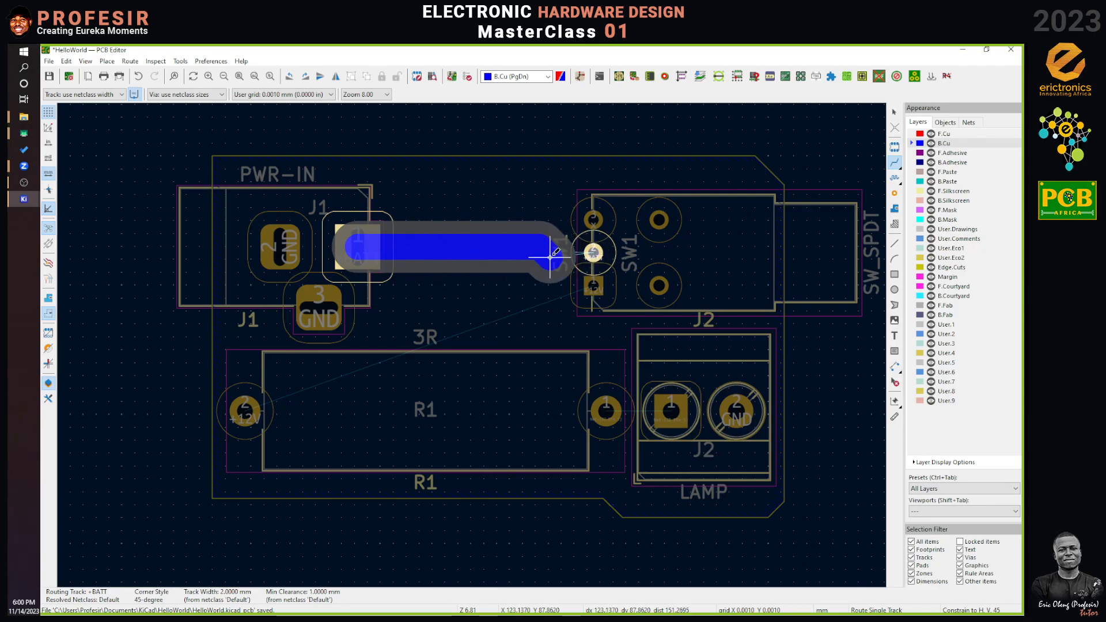
{"action": "scroll", "coordinate": [551, 254], "scroll_direction": "up", "scroll_amount": 2}
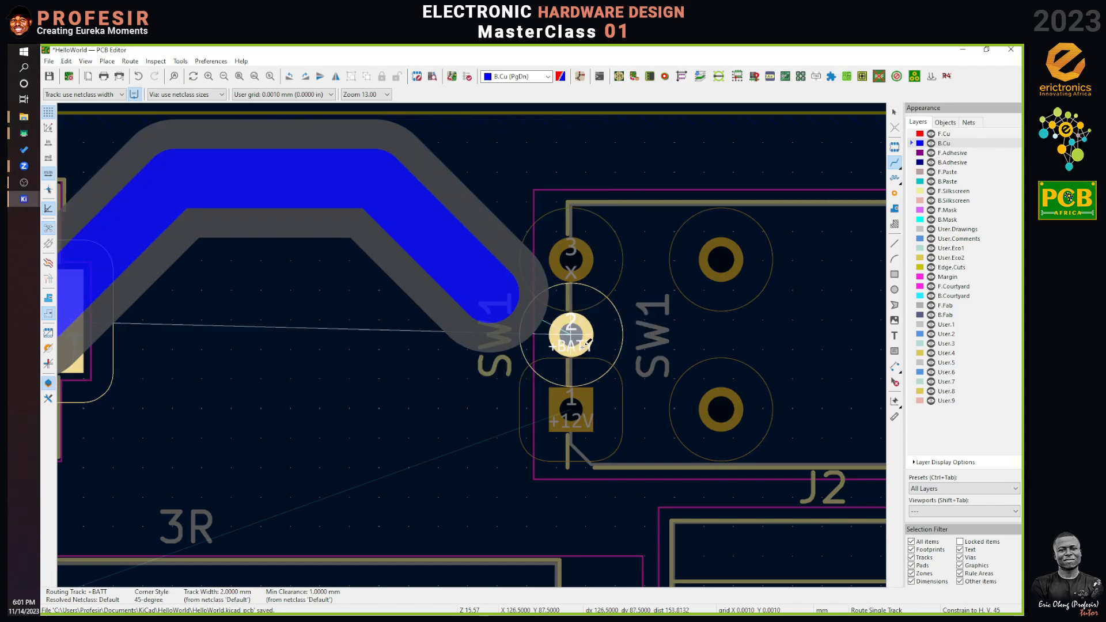
{"action": "key", "text": "Escape"}
{"action": "scroll", "coordinate": [584, 346], "scroll_direction": "down", "scroll_amount": 6}
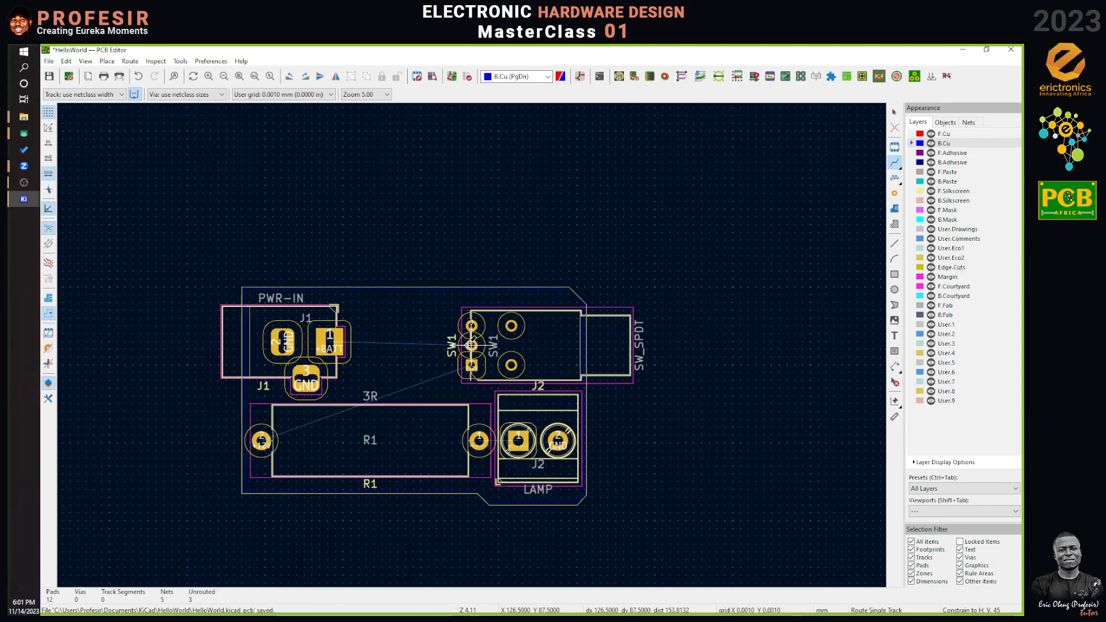
{"action": "scroll", "coordinate": [473, 346], "scroll_direction": "up", "scroll_amount": 6}
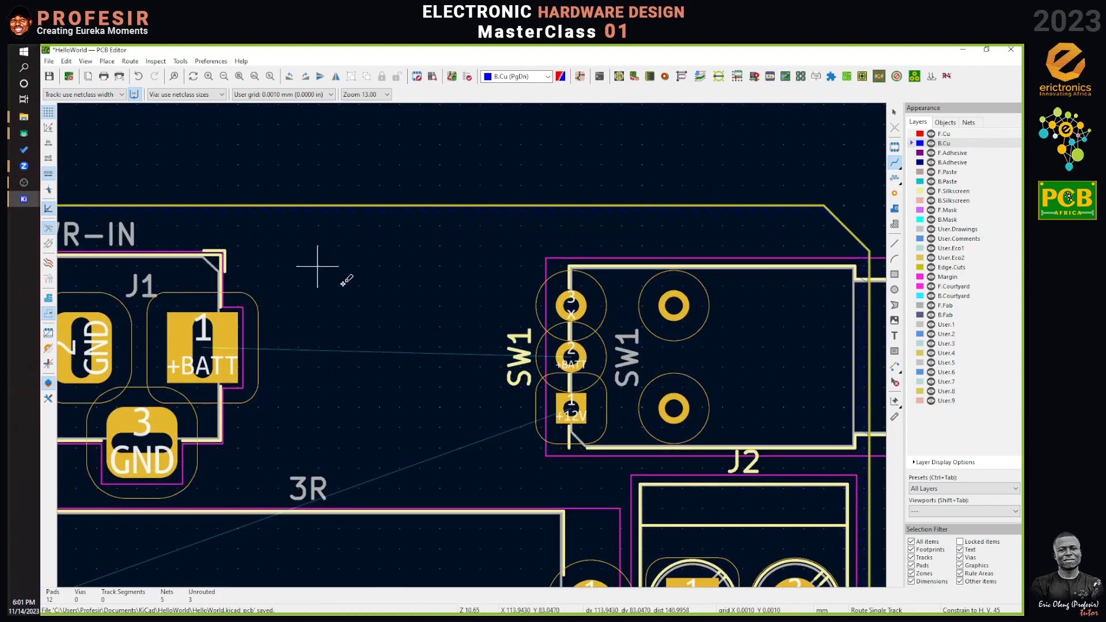
Step: Set the Default net class clearance to 0.3 mm in the board setup and leave the routing tool
{"action": "left_click", "coordinate": [70, 82]}
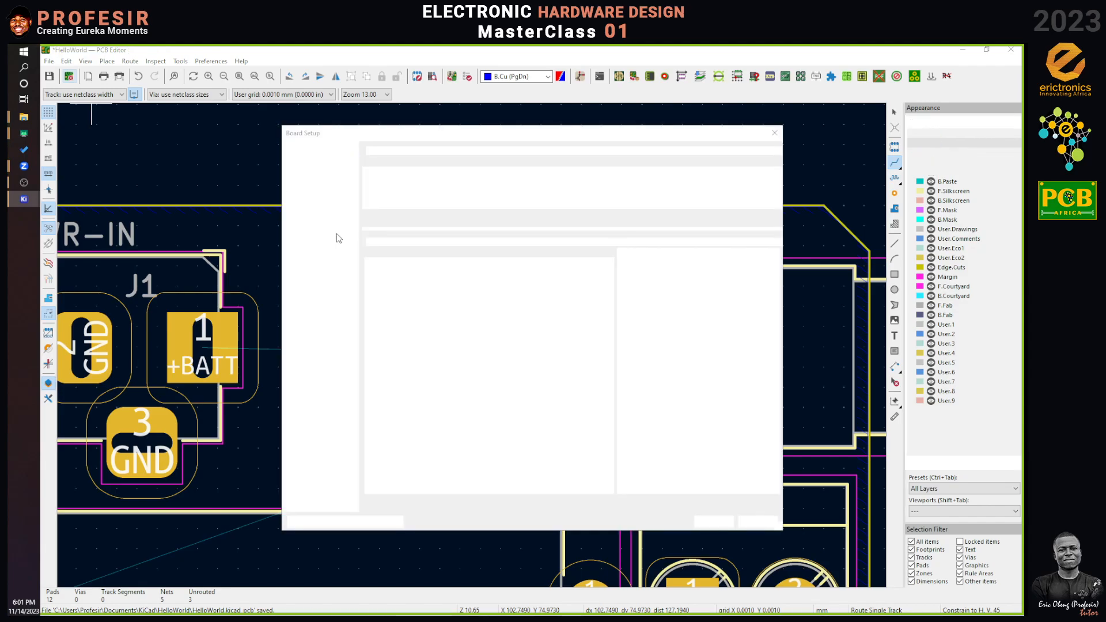
{"action": "left_click", "coordinate": [342, 259]}
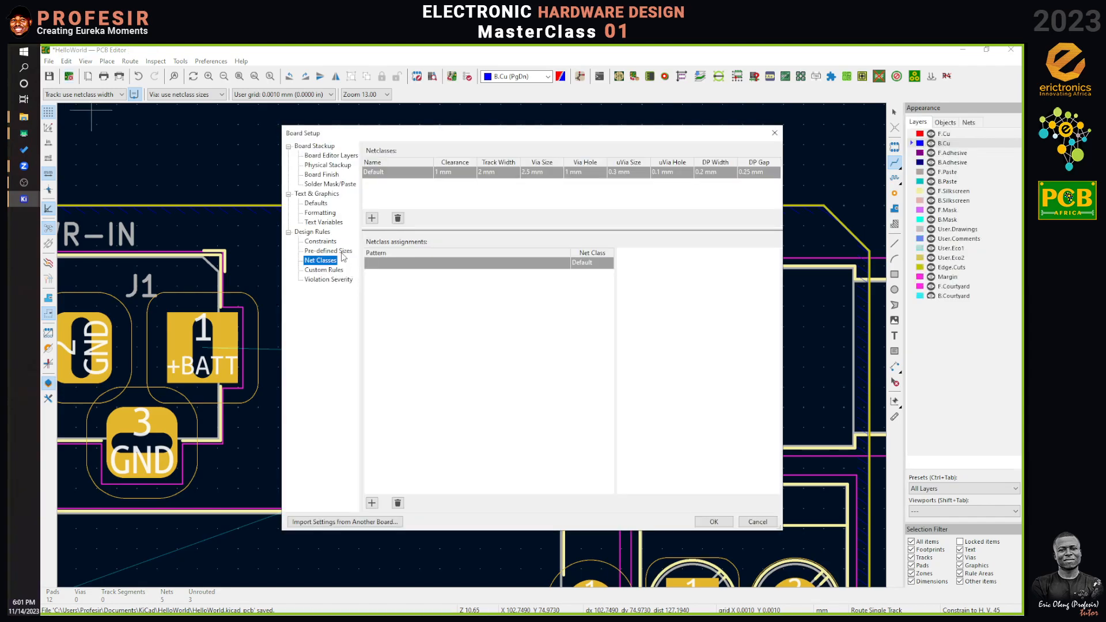
{"action": "left_click", "coordinate": [436, 175]}
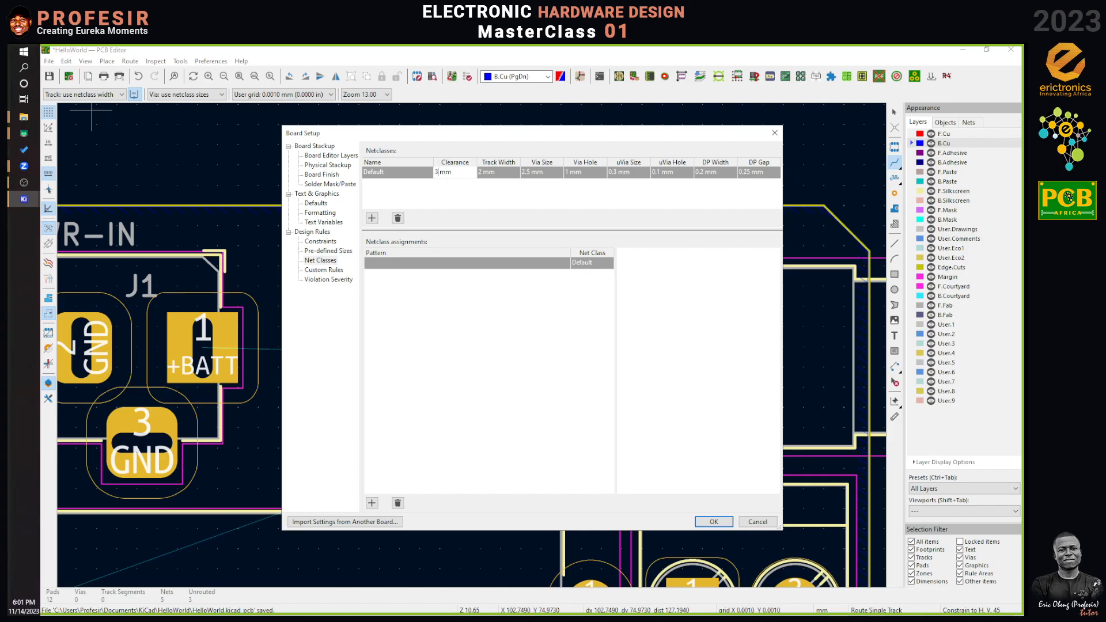
{"action": "type", "text": "0."}
{"action": "key", "text": "Return"}
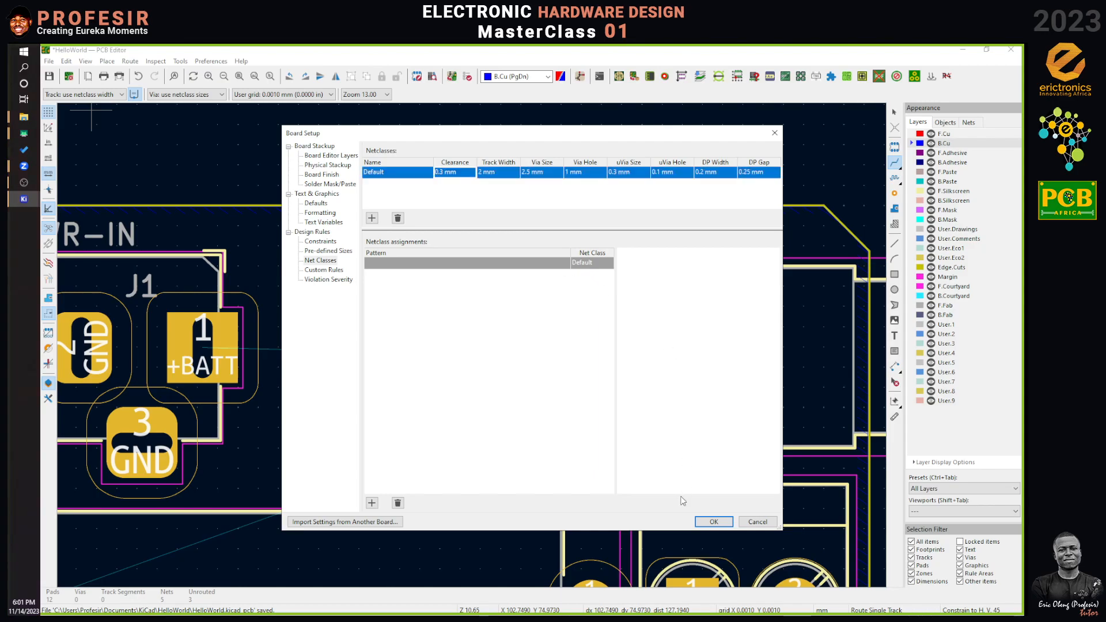
{"action": "left_click", "coordinate": [714, 521]}
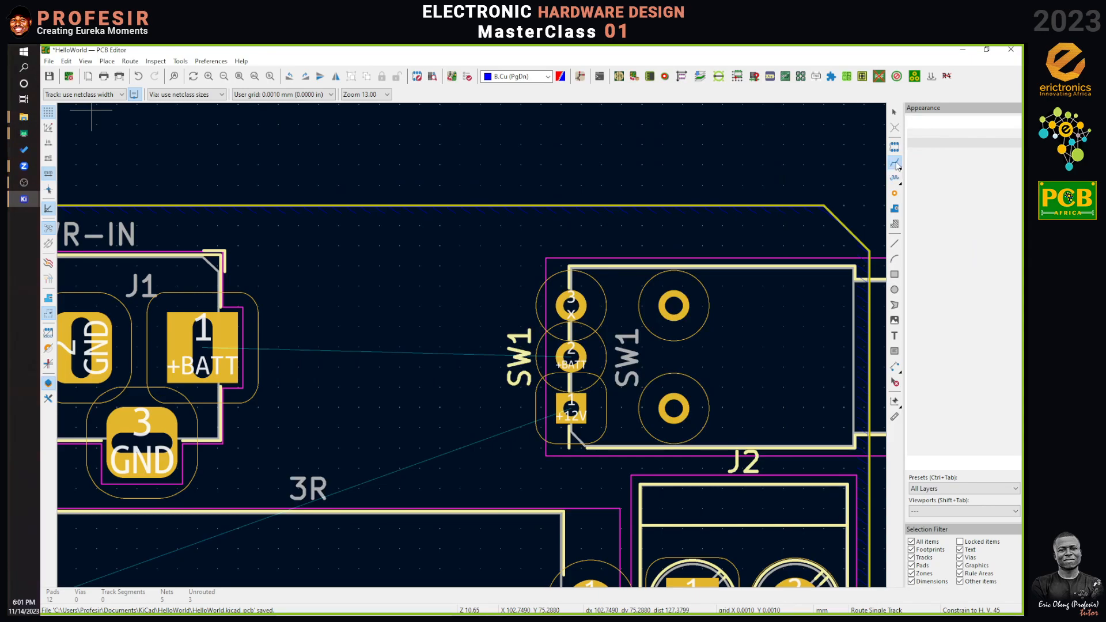
{"action": "key", "text": "Escape"}
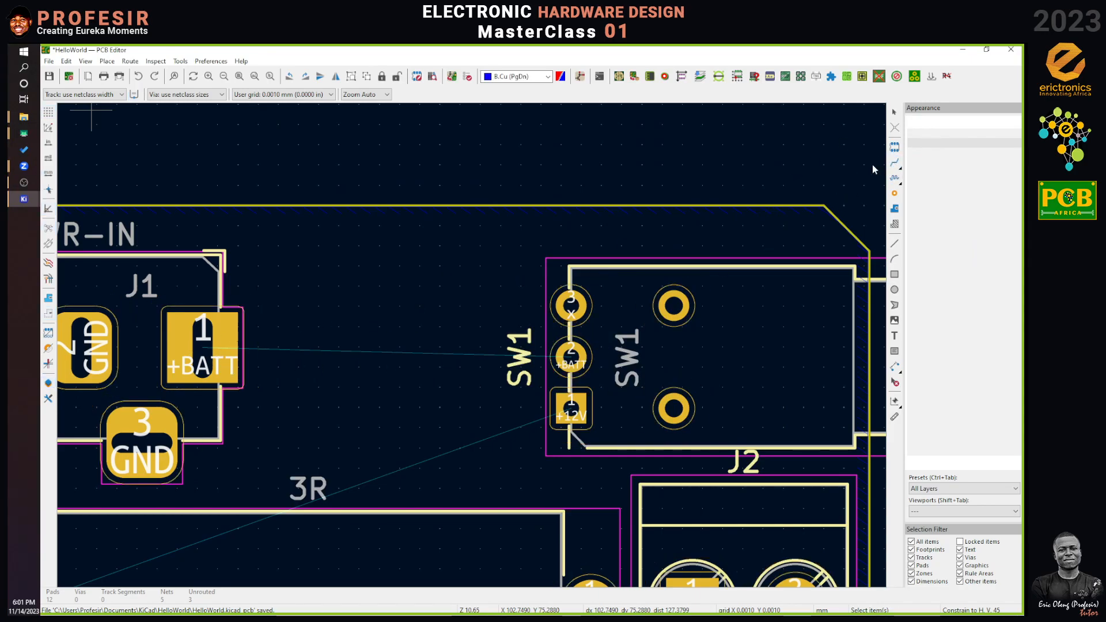
Step: Route the 2 mm +BATT track on B.Cu straight from SW1 pin 2 to J1 pin 1
{"action": "key", "text": "x"}
{"action": "left_click", "coordinate": [203, 348]}
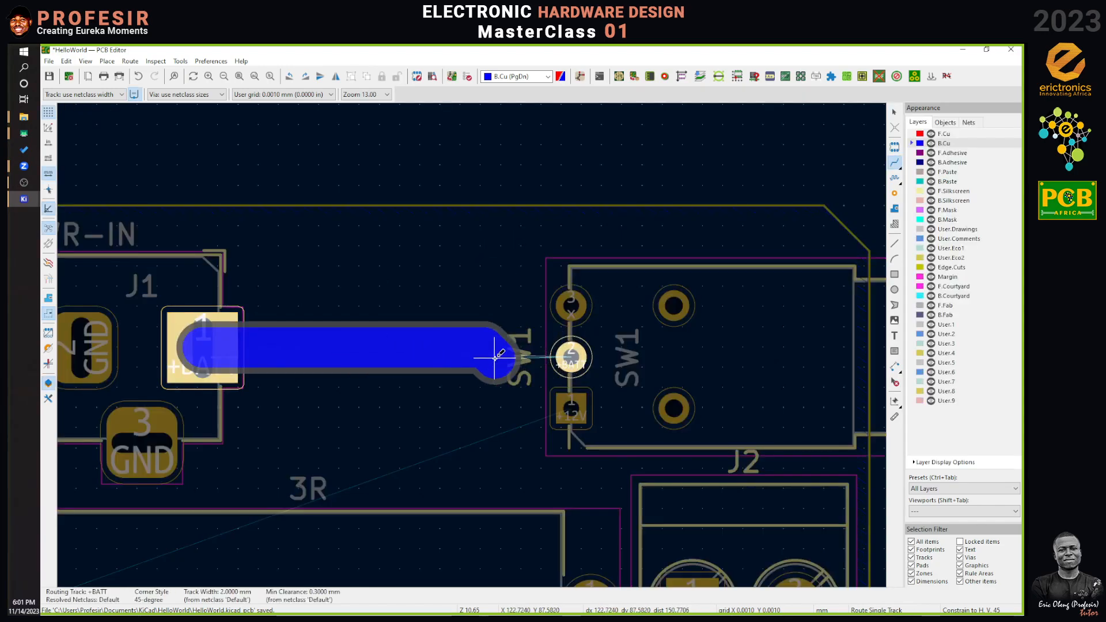
{"action": "key", "text": "Escape"}
{"action": "left_click", "coordinate": [571, 357]}
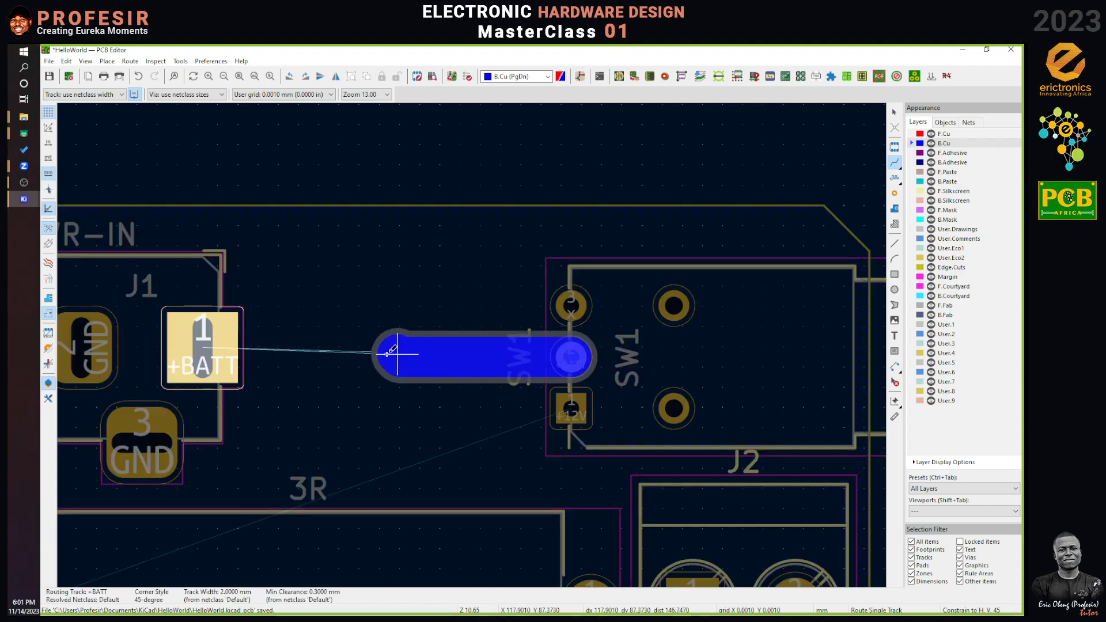
{"action": "left_click", "coordinate": [210, 343]}
{"action": "left_click", "coordinate": [895, 112]}
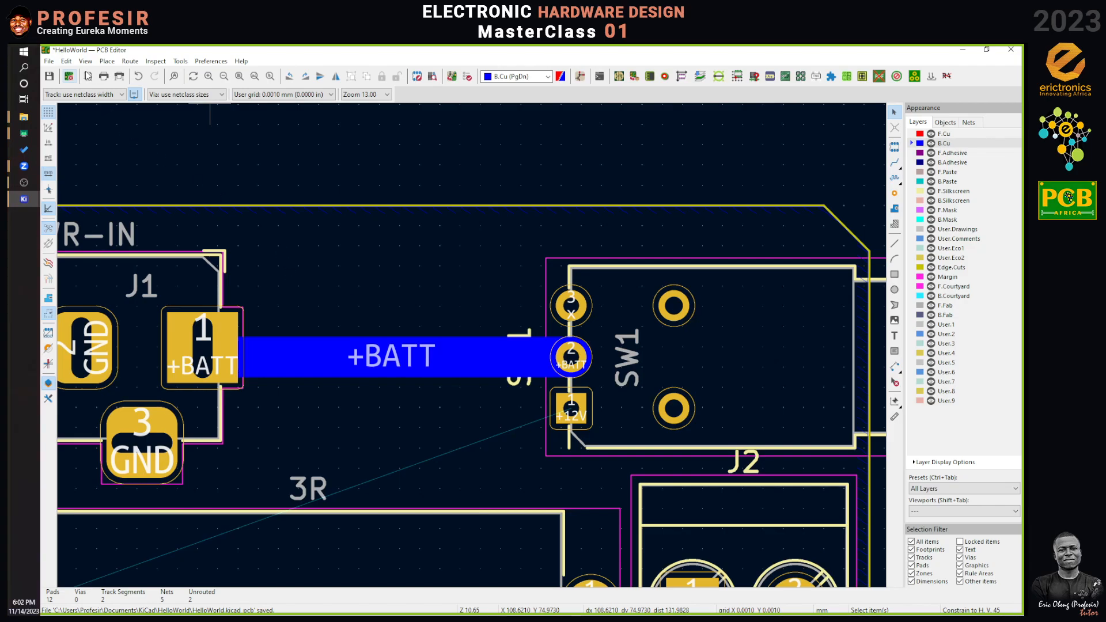
Step: Route the +12V track on B.Cu from SW1 pin 1 diagonally down to R1 pin 2
{"action": "left_click", "coordinate": [69, 78]}
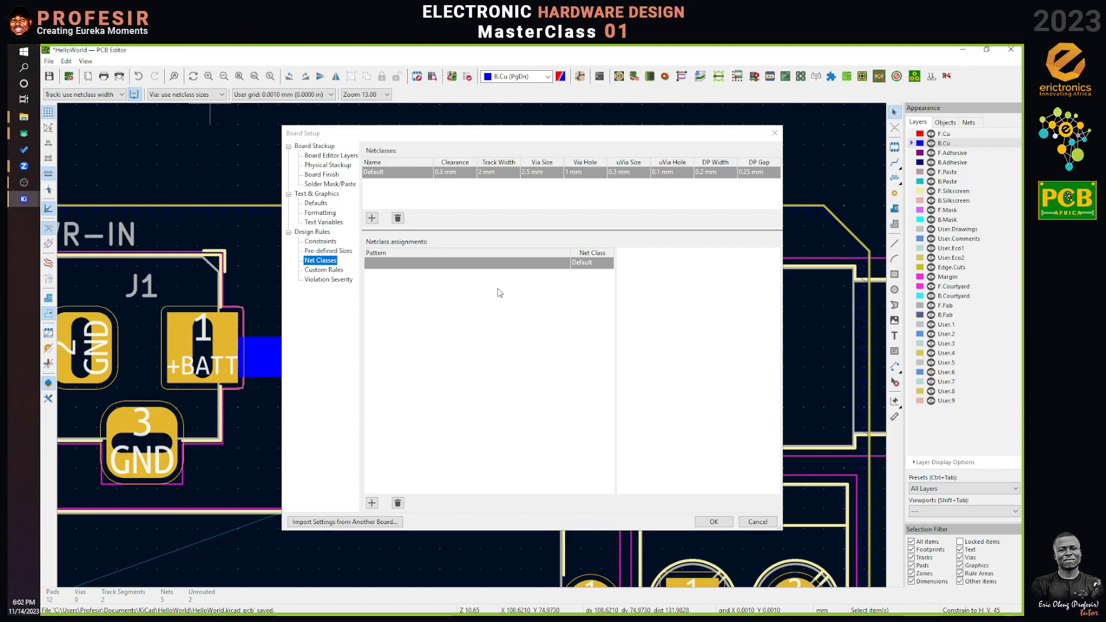
{"action": "key", "text": "Escape"}
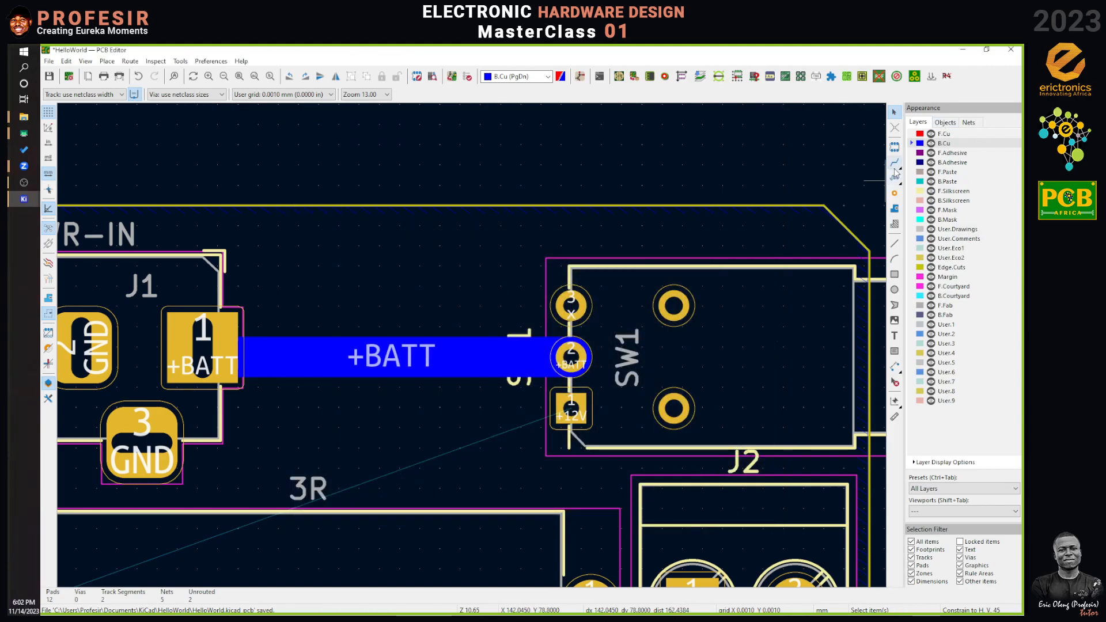
{"action": "left_click", "coordinate": [894, 163]}
{"action": "scroll", "coordinate": [571, 409], "scroll_direction": "down", "scroll_amount": 2}
{"action": "scroll", "coordinate": [472, 345], "scroll_direction": "up", "scroll_amount": 1}
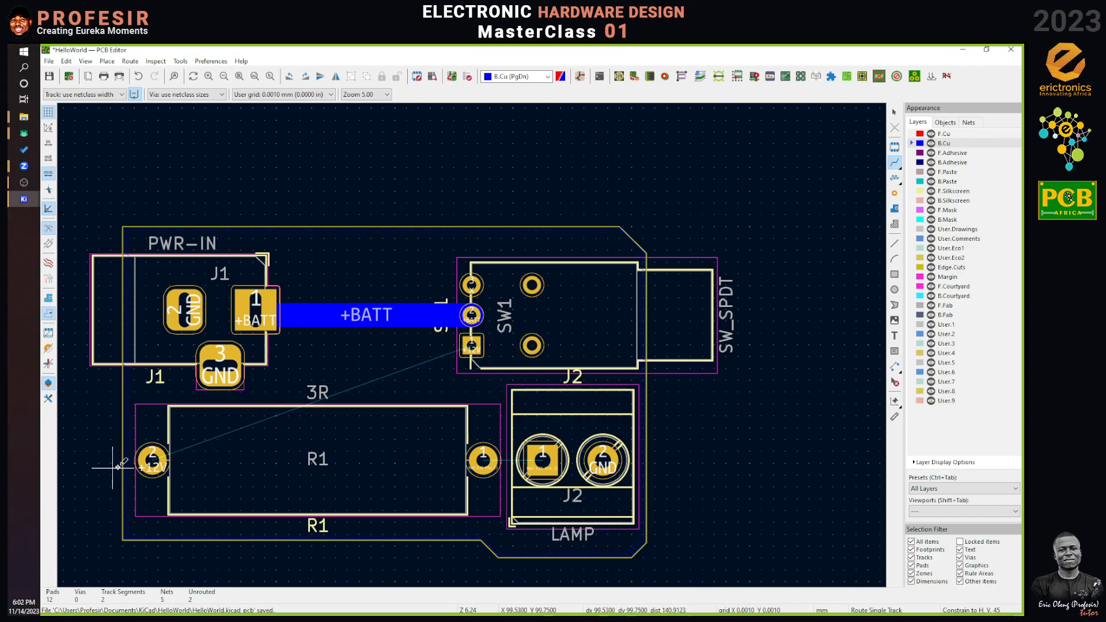
{"action": "left_click", "coordinate": [472, 345]}
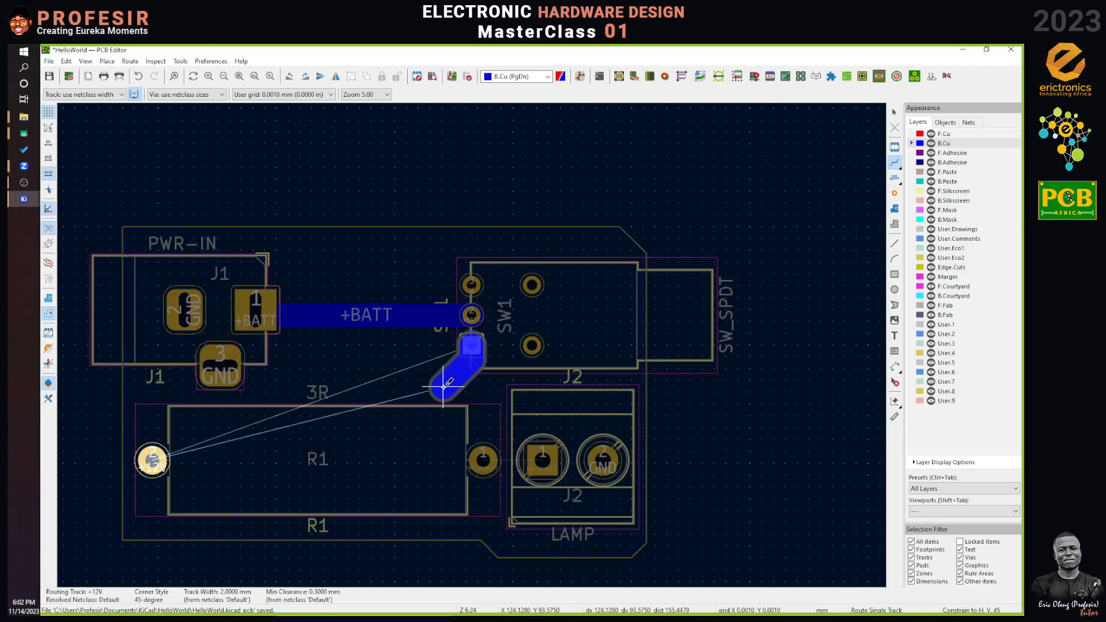
{"action": "left_click", "coordinate": [153, 459]}
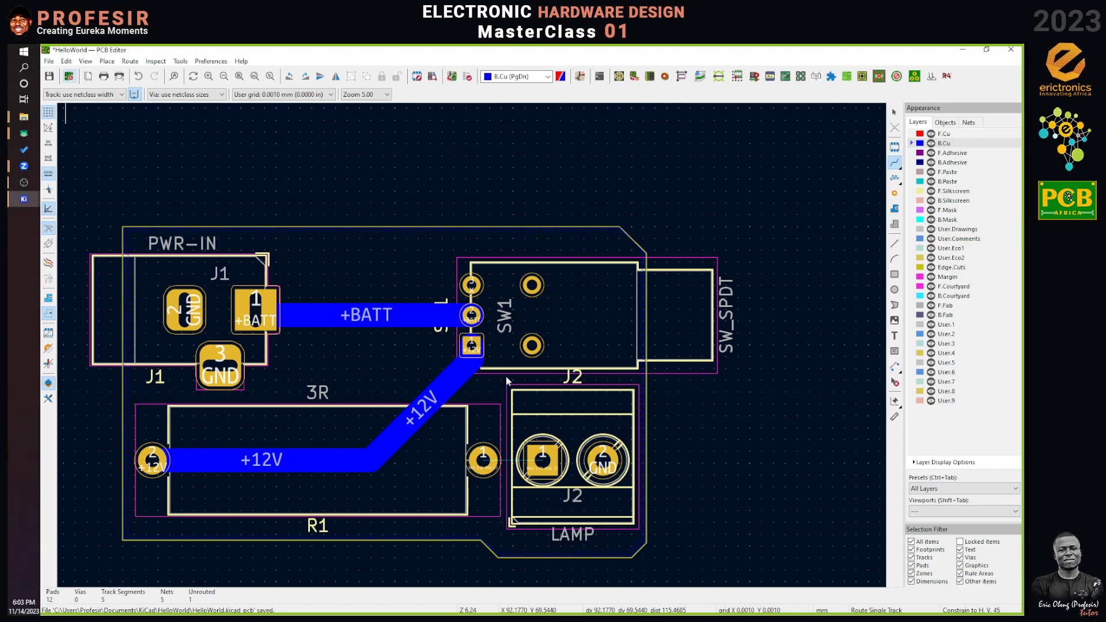
Step: Restore the Default net class clearance to 1 mm in the board setup
{"action": "left_click", "coordinate": [69, 77]}
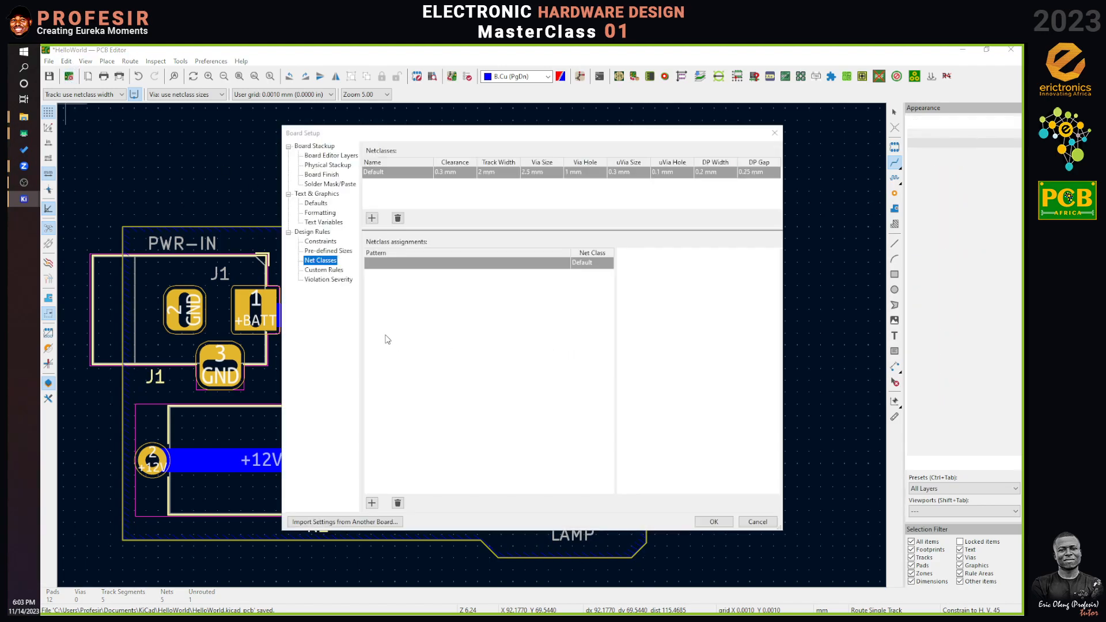
{"action": "left_click", "coordinate": [442, 175]}
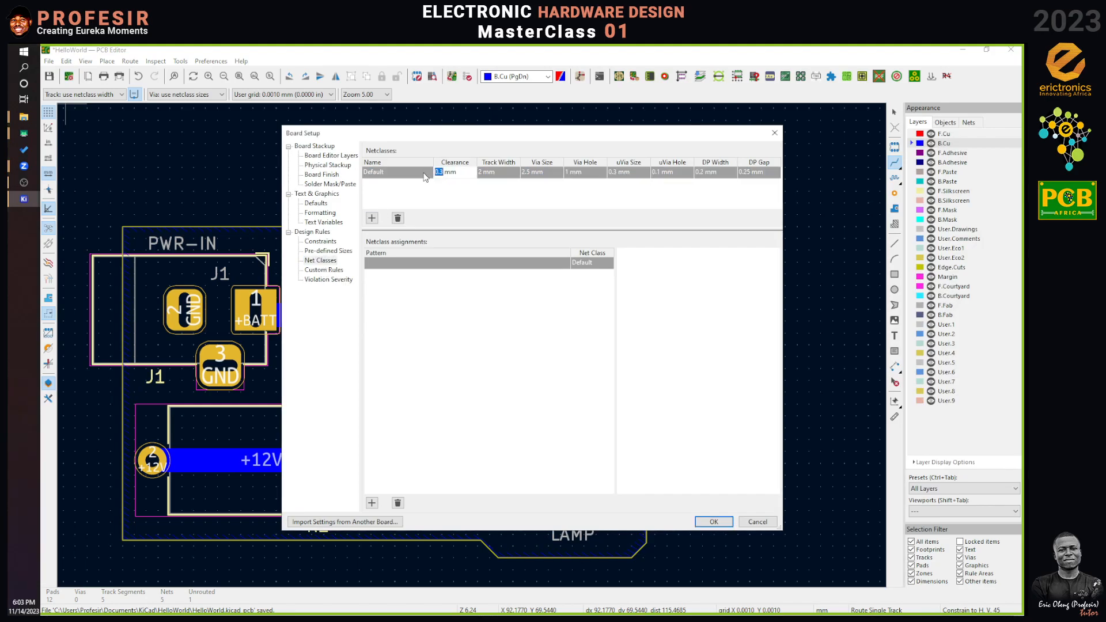
{"action": "left_click", "coordinate": [713, 521]}
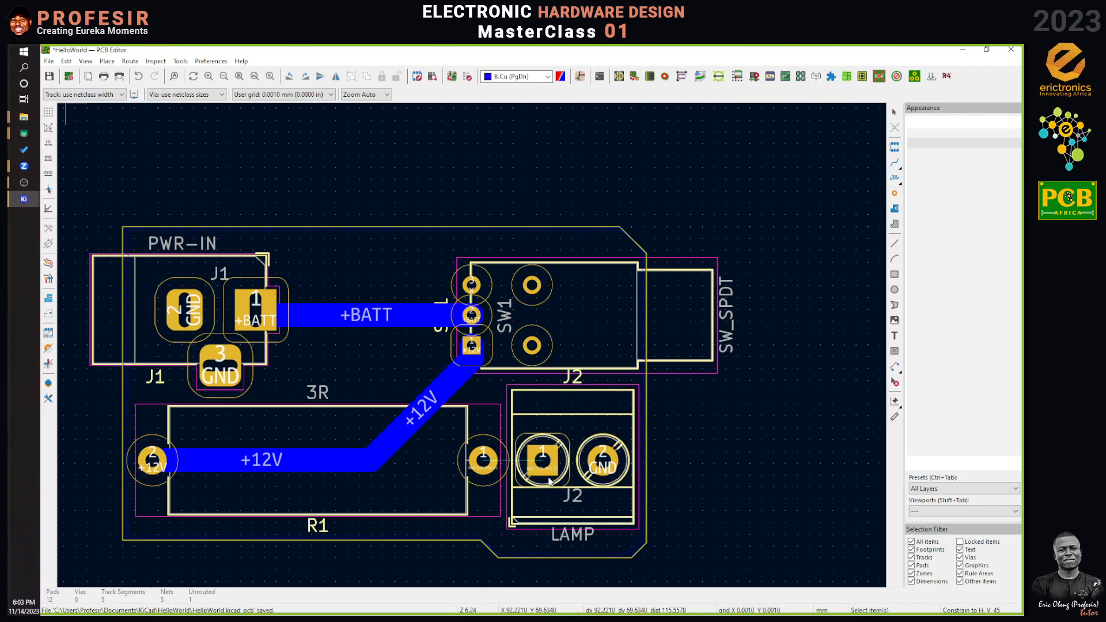
Step: Route a straight B.Cu track from R1 pin 1 to J2 pin 1
{"action": "scroll", "coordinate": [546, 482], "scroll_direction": "up", "scroll_amount": 2}
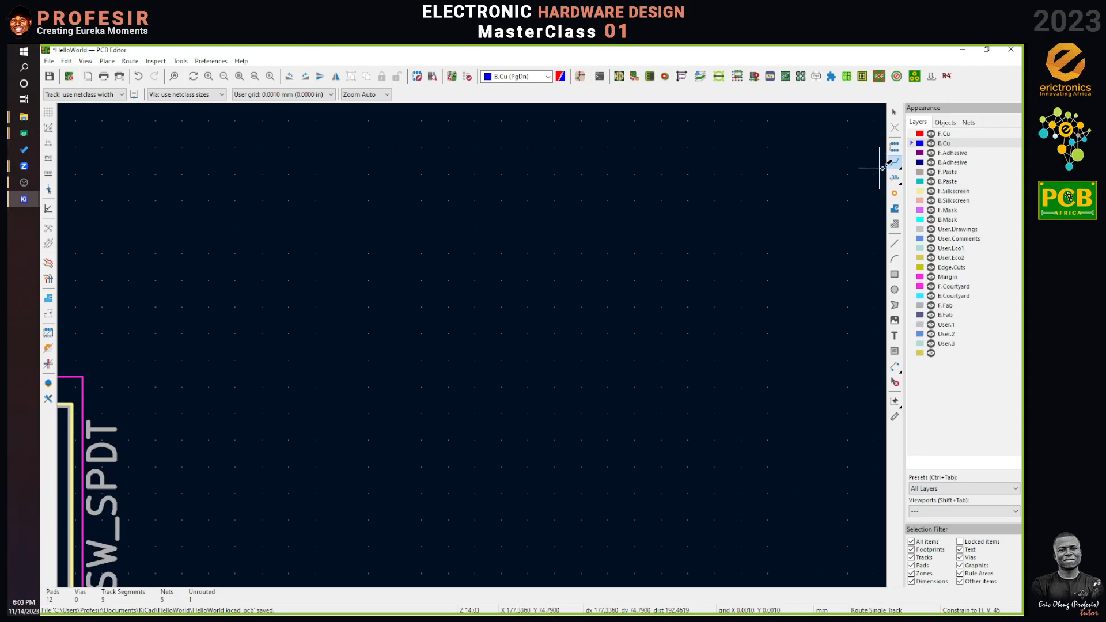
{"action": "scroll", "coordinate": [453, 349], "scroll_direction": "down", "scroll_amount": 3}
{"action": "scroll", "coordinate": [453, 349], "scroll_direction": "down", "scroll_amount": 3}
{"action": "scroll", "coordinate": [471, 344], "scroll_direction": "up", "scroll_amount": 5}
{"action": "scroll", "coordinate": [472, 344], "scroll_direction": "up", "scroll_amount": 1}
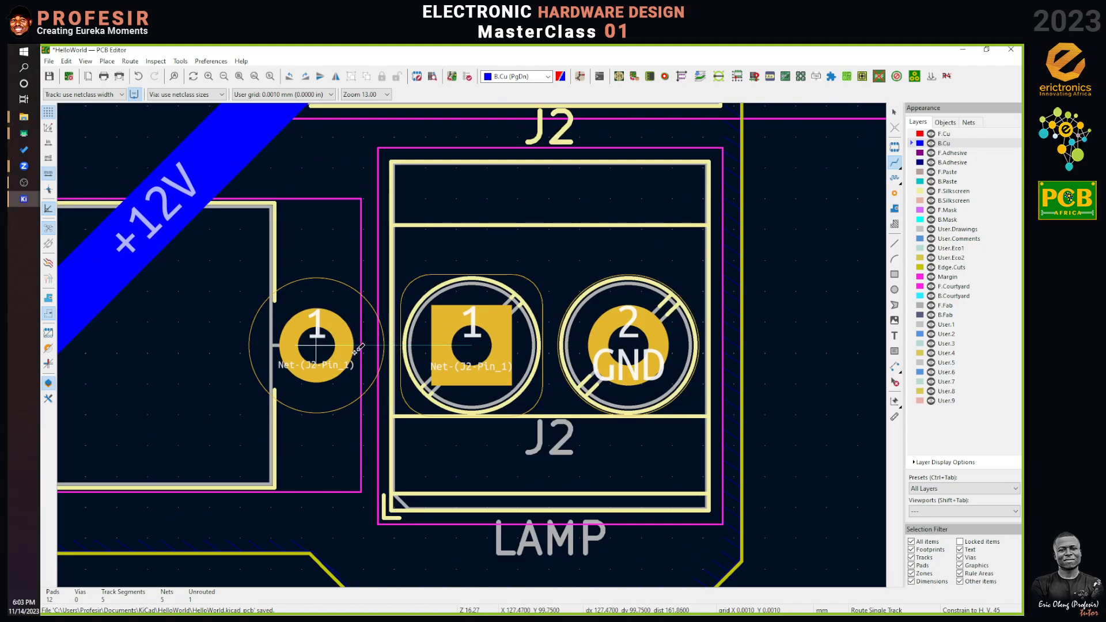
{"action": "left_click", "coordinate": [300, 341]}
{"action": "left_click", "coordinate": [469, 340]}
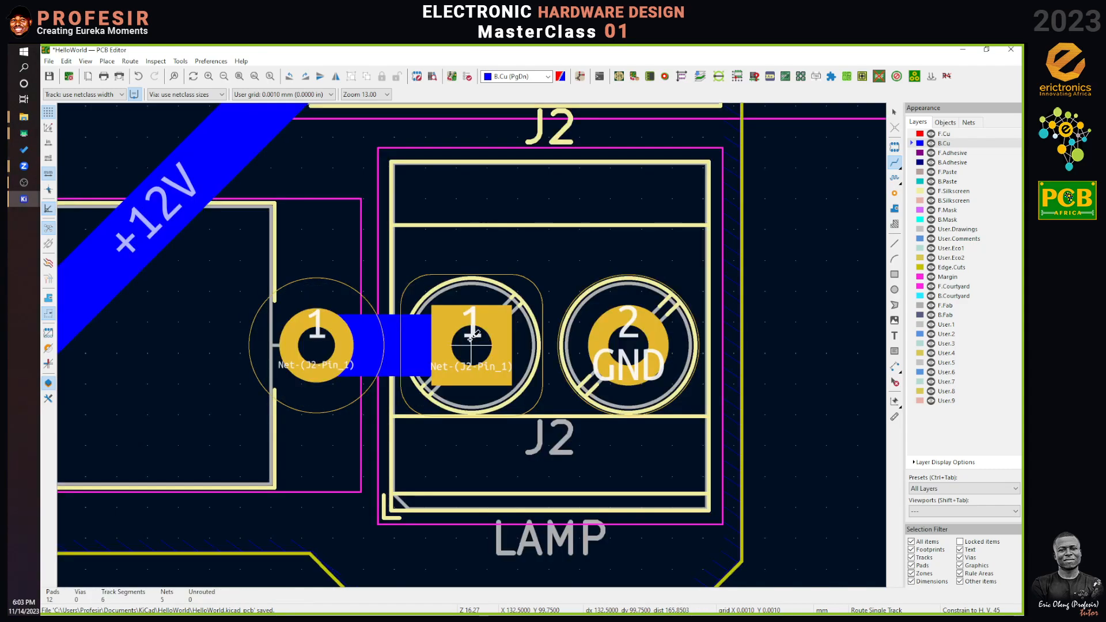
{"action": "scroll", "coordinate": [471, 340], "scroll_direction": "down", "scroll_amount": 5}
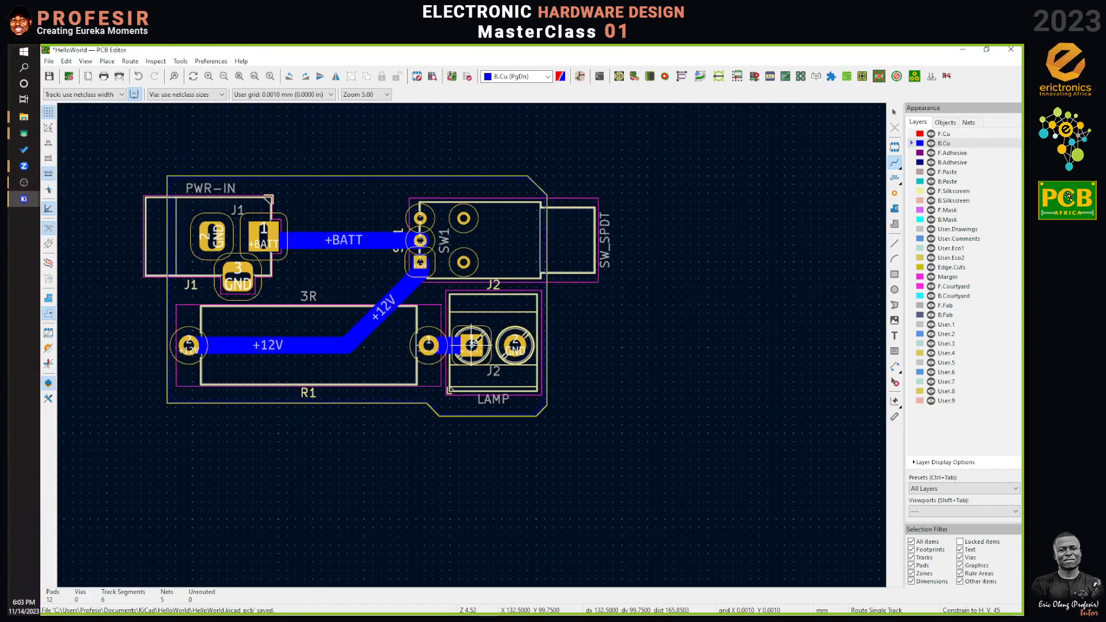
Step: Move the LAMP text of J2 slightly down, clear of the component outline
{"action": "left_click", "coordinate": [240, 76]}
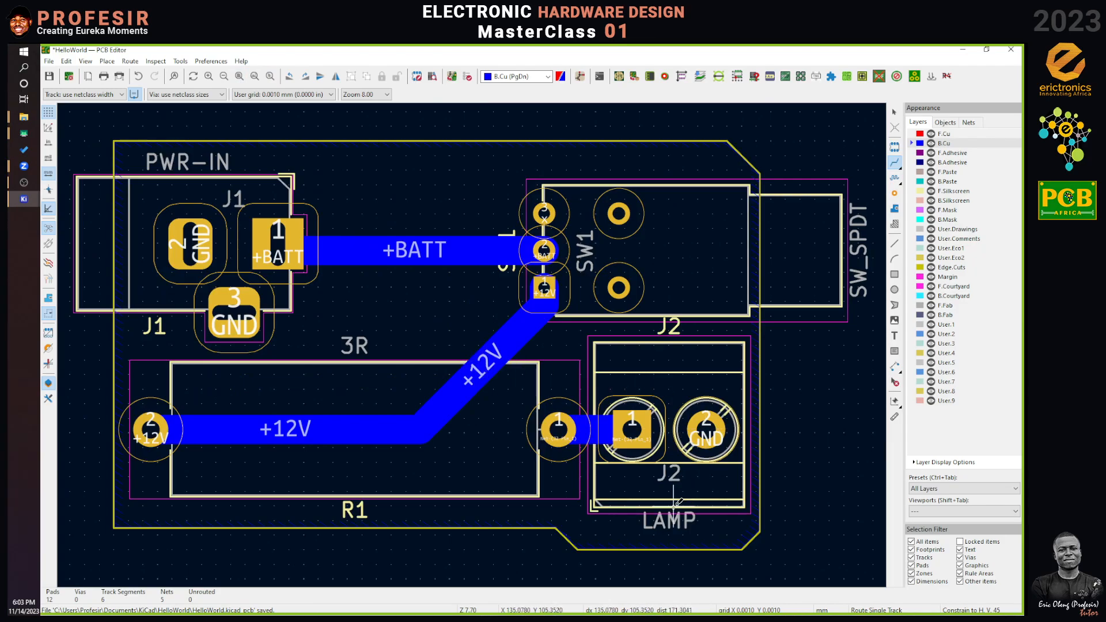
{"action": "left_click", "coordinate": [894, 112]}
{"action": "left_click", "coordinate": [668, 521]}
{"action": "key", "text": "m"}
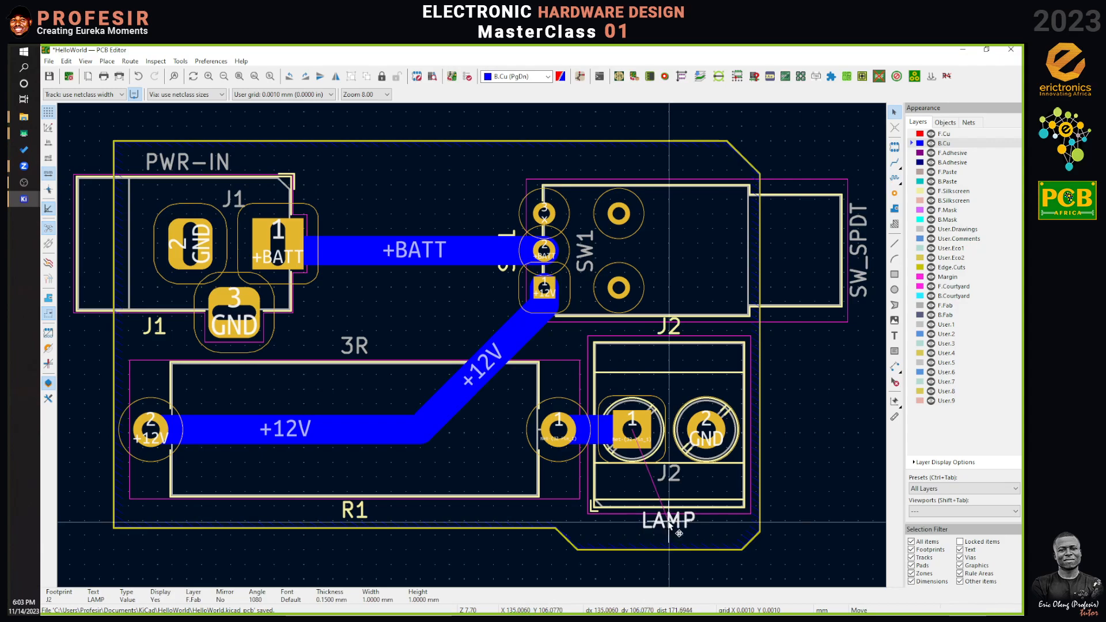
{"action": "left_click", "coordinate": [669, 529]}
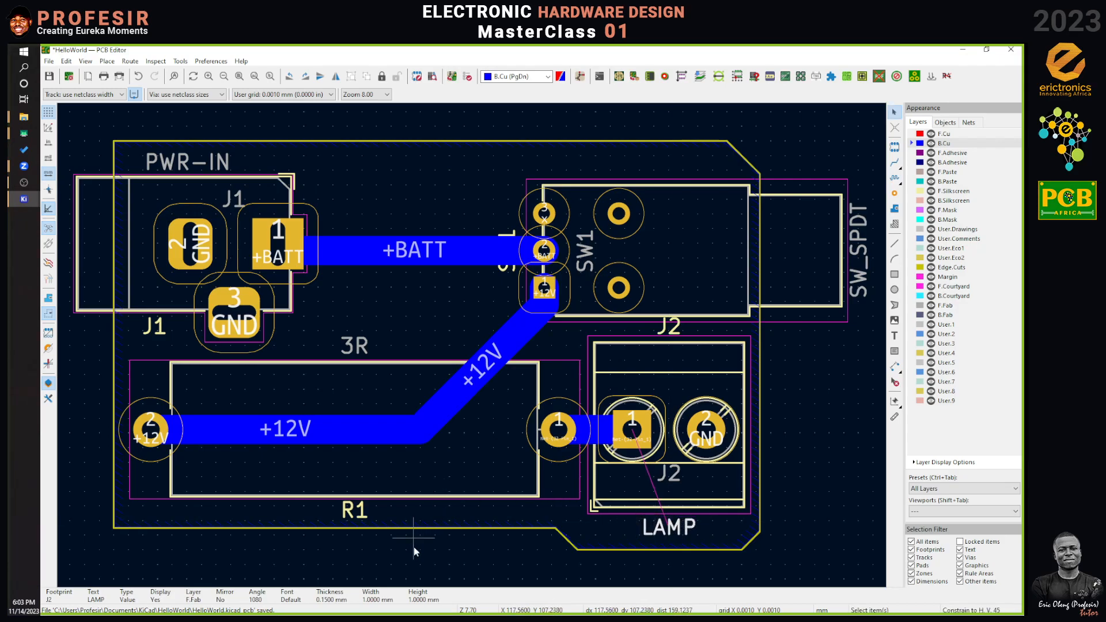
Step: Refill all copper zones and display the GND zone on B.Cu as filled
{"action": "key", "text": "b"}
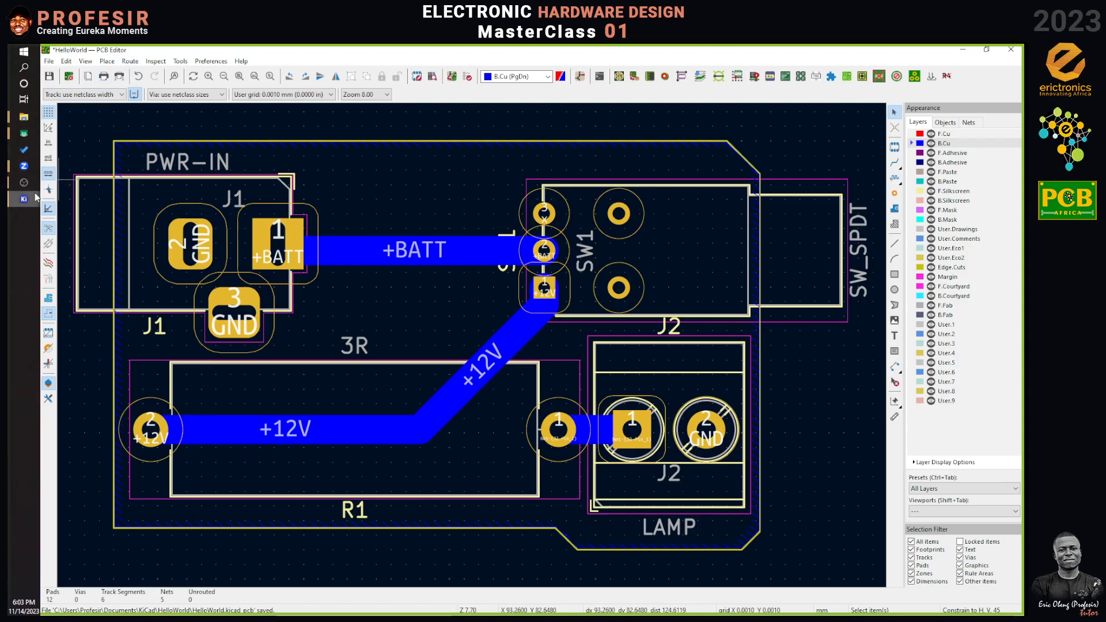
{"action": "left_click", "coordinate": [49, 299]}
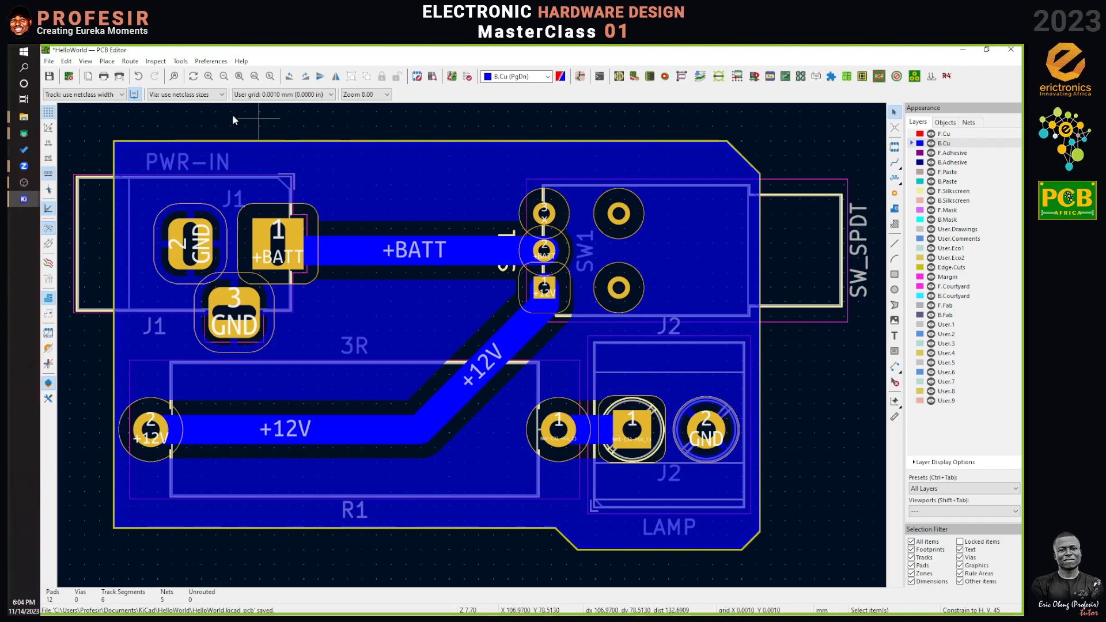
Step: Examine the board's component side and copper side in the 3D Viewer, and return to the PCB layout
{"action": "left_click", "coordinate": [85, 61]}
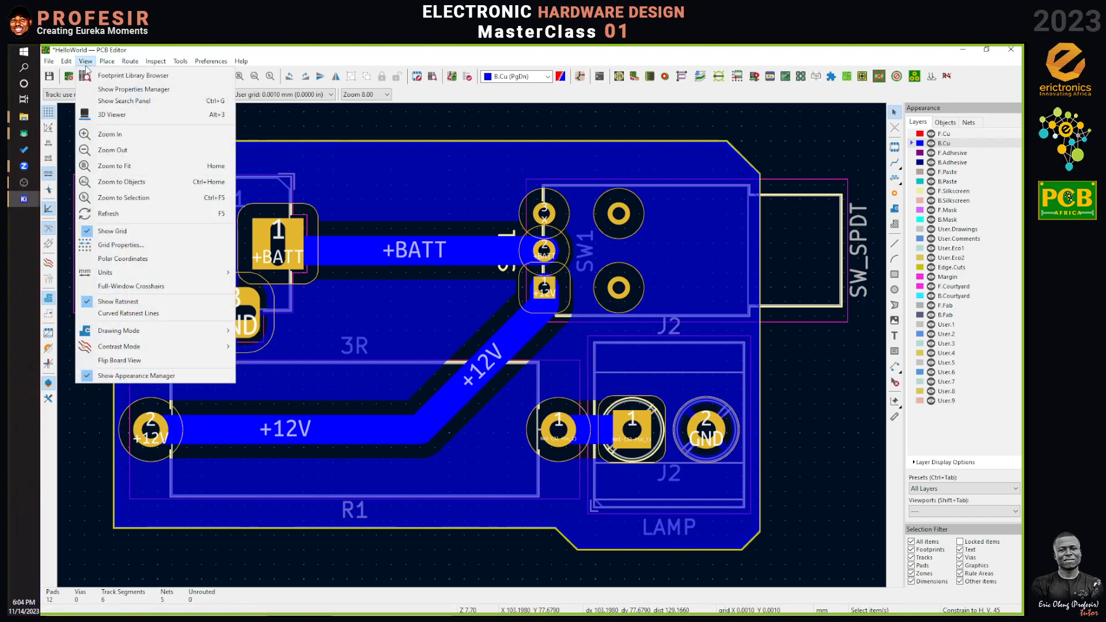
{"action": "left_click", "coordinate": [107, 114]}
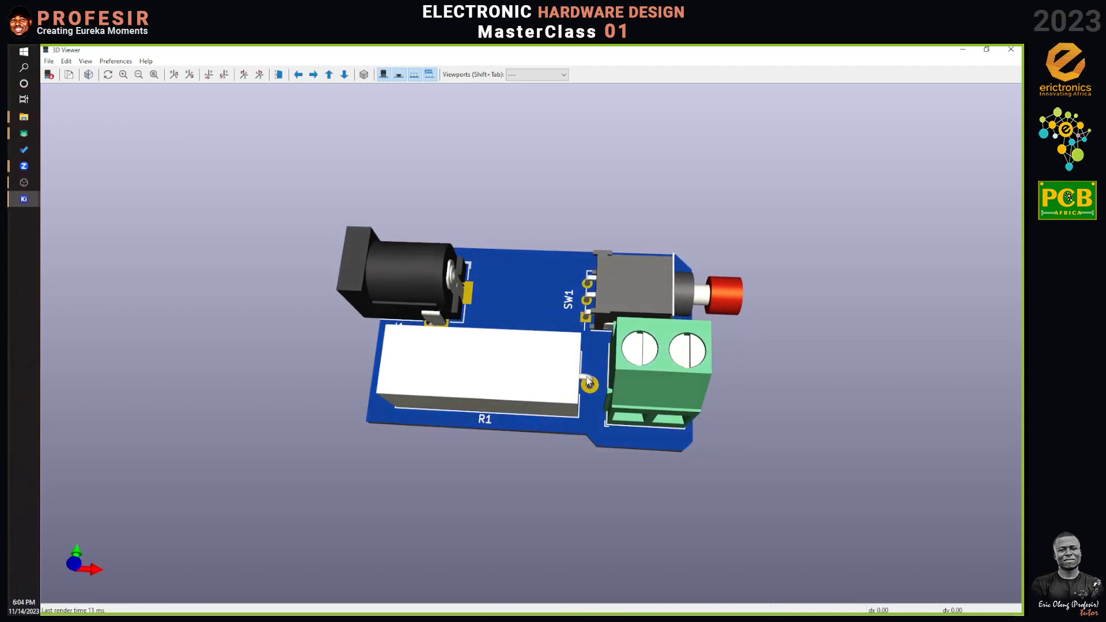
{"action": "left_click_drag", "start_coordinate": [523, 494], "coordinate": [575, 323]}
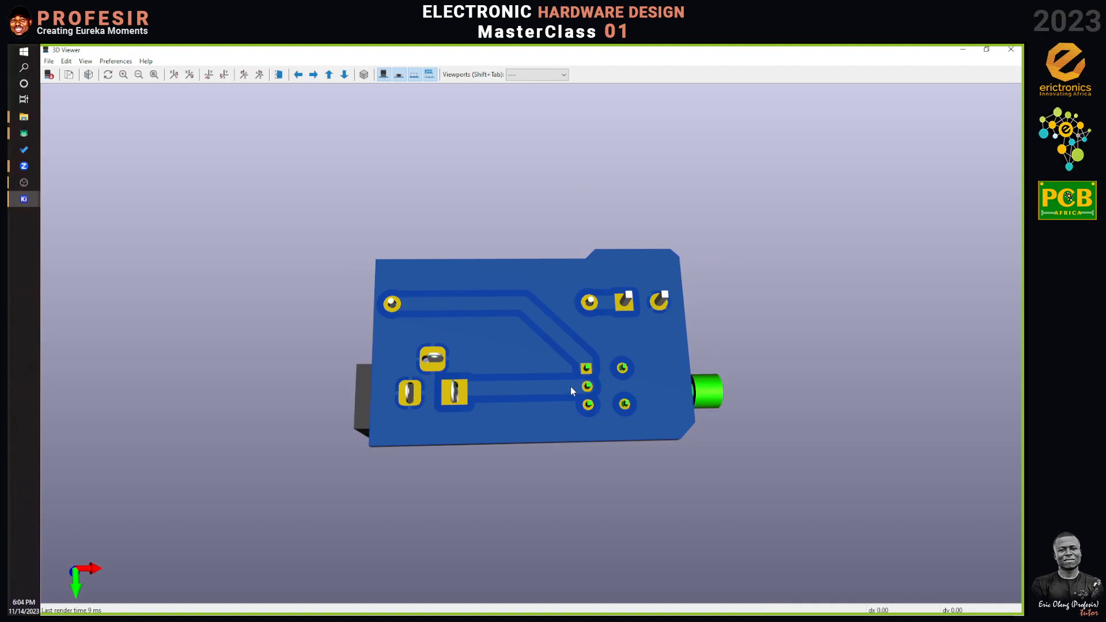
{"action": "left_click_drag", "start_coordinate": [602, 242], "coordinate": [339, 474]}
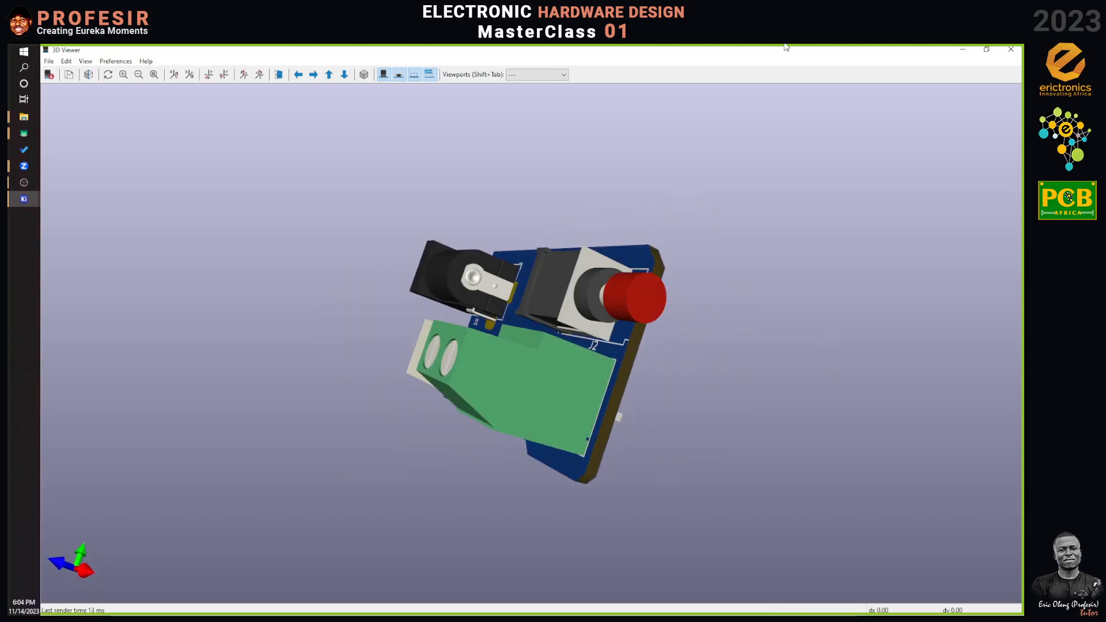
{"action": "left_click", "coordinate": [962, 50]}
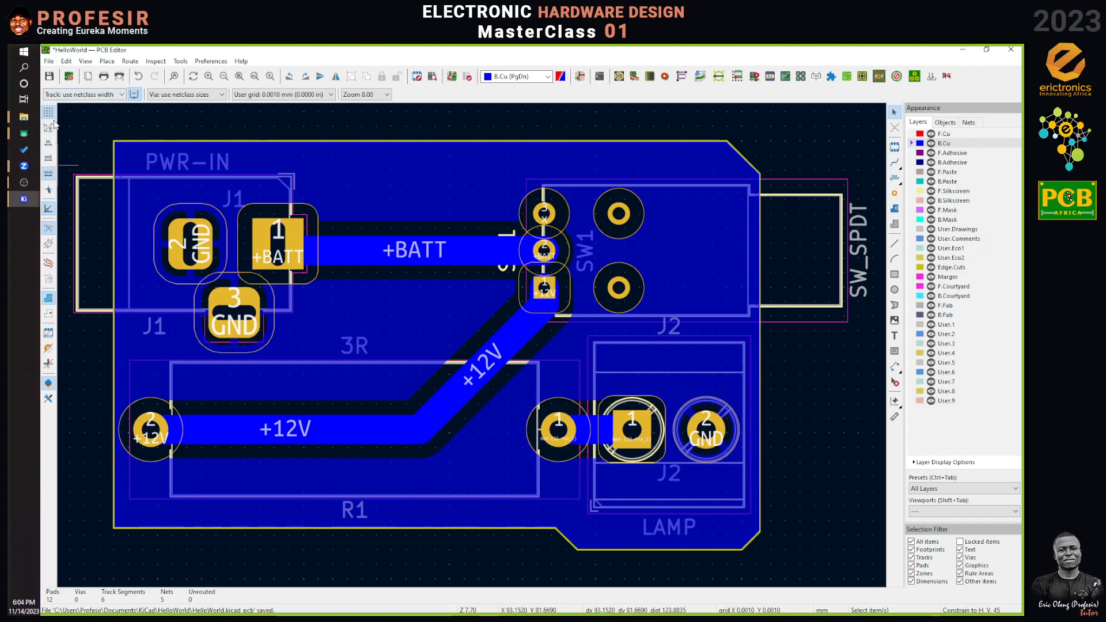
Step: Show copper zones as outlines only and move J2's LAMP text above the connector outline, beside its J2 reference
{"action": "left_click", "coordinate": [48, 313]}
{"action": "left_click", "coordinate": [687, 527]}
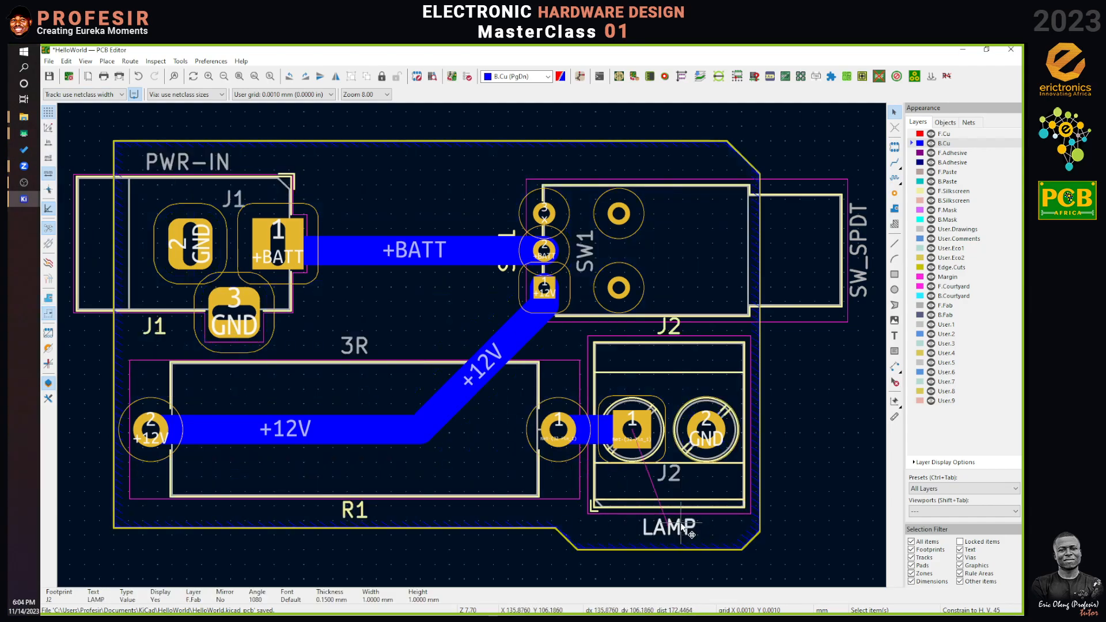
{"action": "key", "text": "m"}
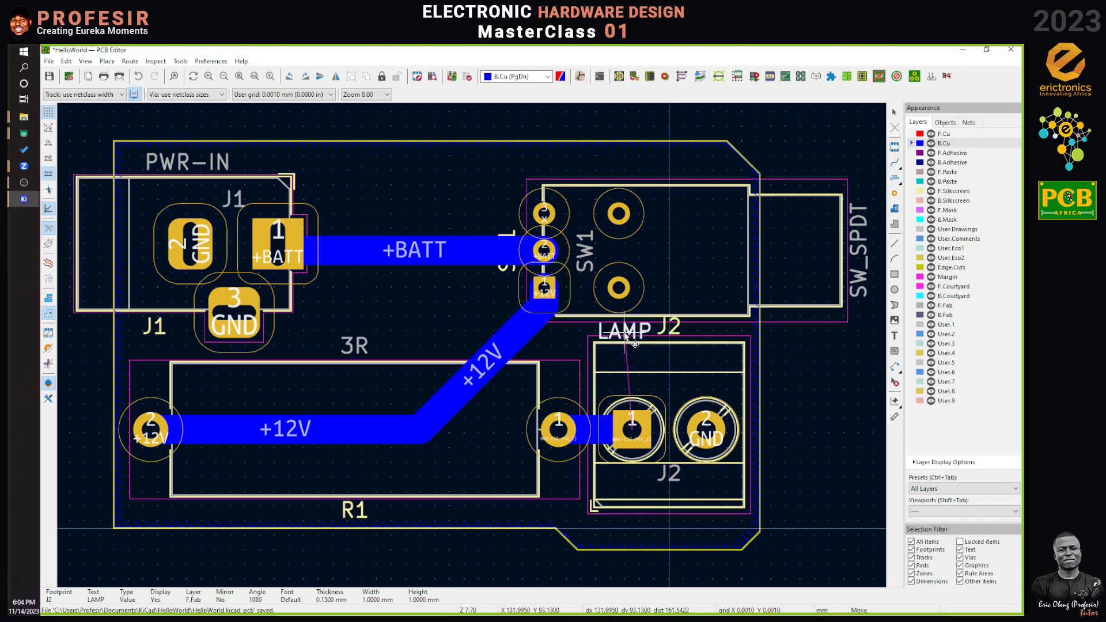
{"action": "left_click", "coordinate": [622, 333]}
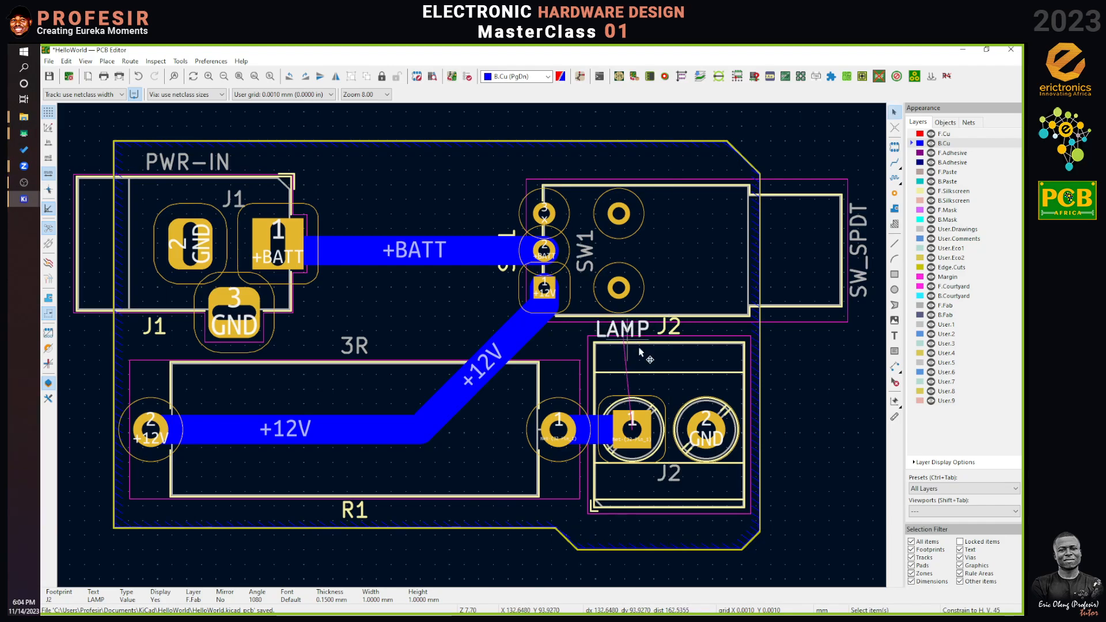
Step: Add the text +12V on the F.Silkscreen layer and place it just below connector J2
{"action": "left_click", "coordinate": [895, 338]}
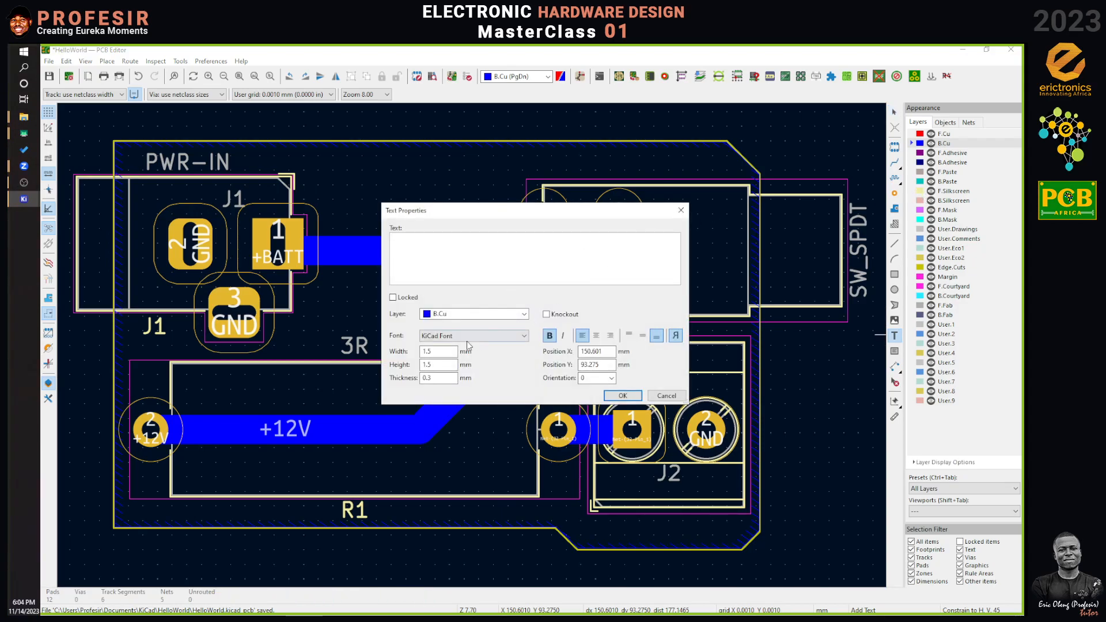
{"action": "left_click", "coordinate": [482, 315]}
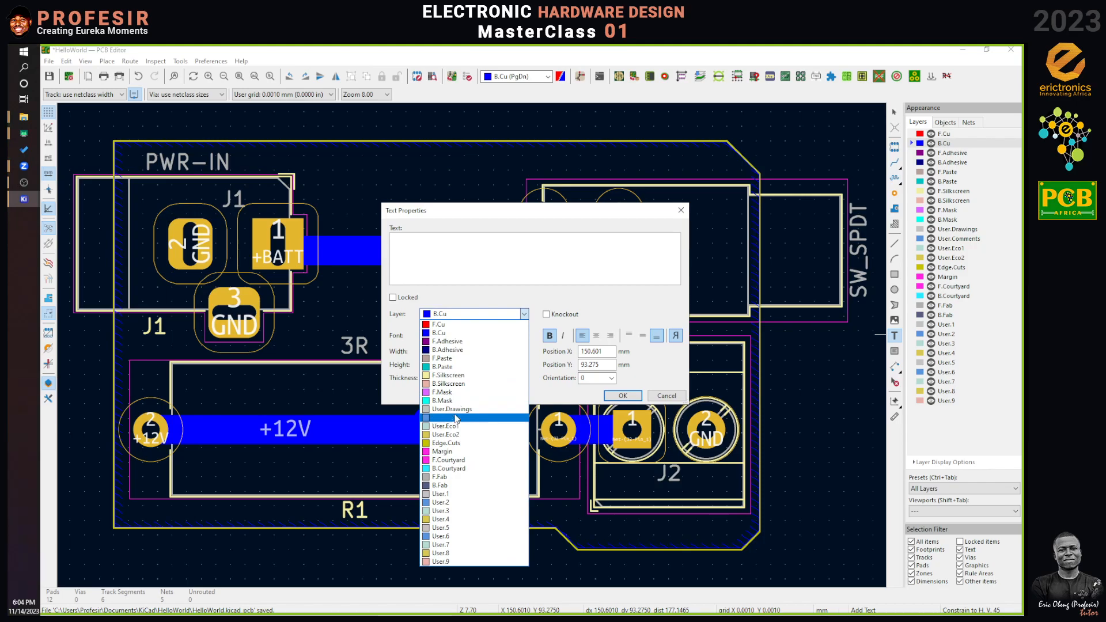
{"action": "left_click", "coordinate": [469, 376]}
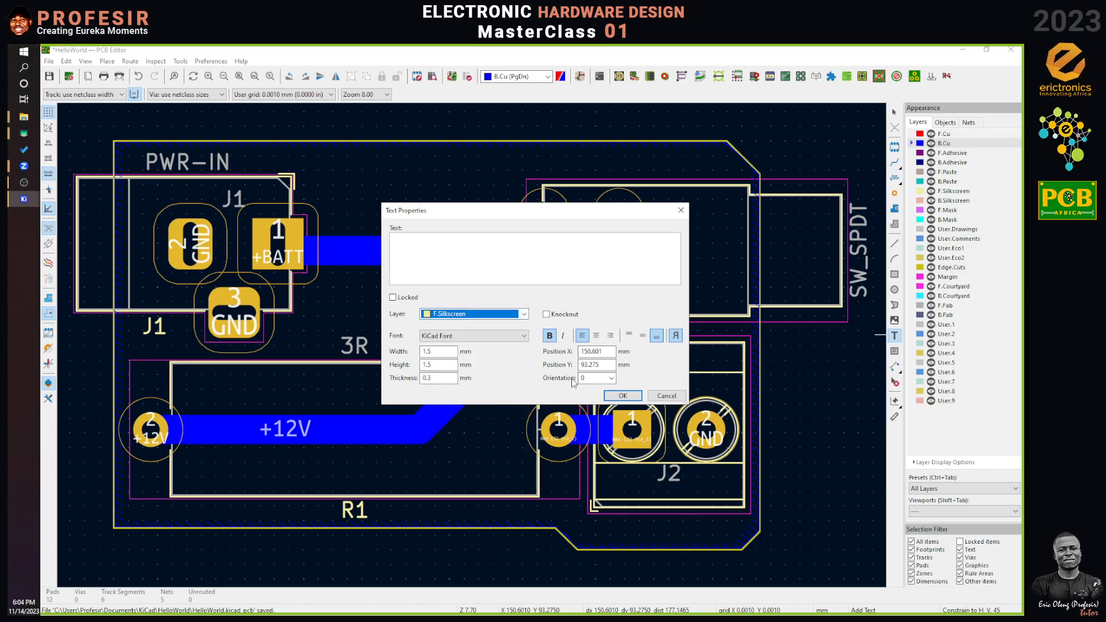
{"action": "left_click", "coordinate": [528, 262]}
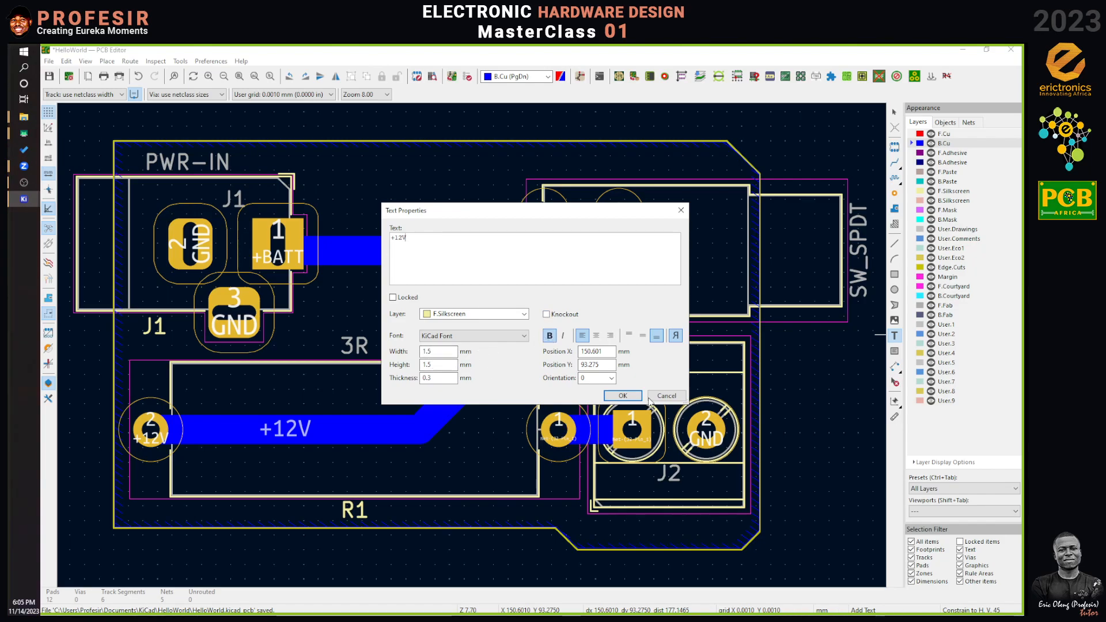
{"action": "left_click", "coordinate": [622, 396]}
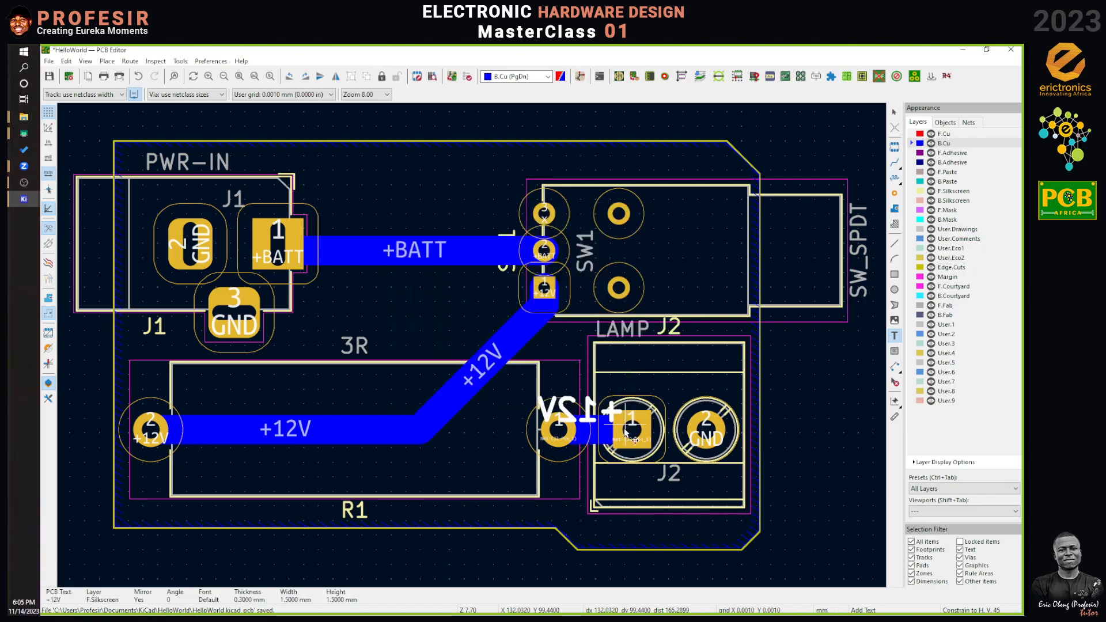
{"action": "left_click", "coordinate": [678, 546]}
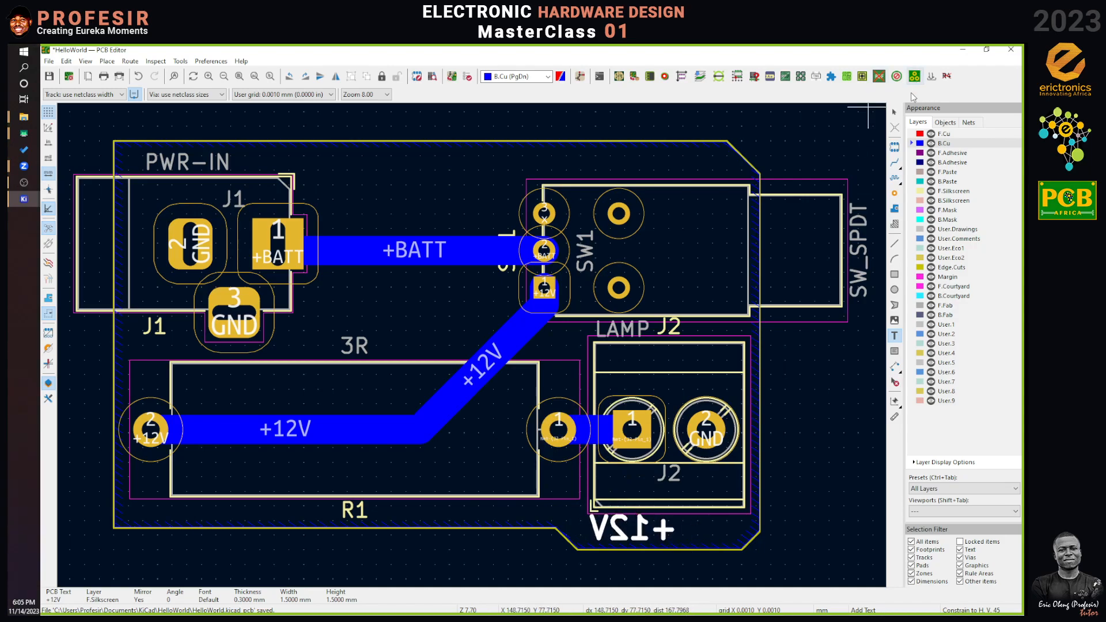
{"action": "left_click", "coordinate": [894, 113]}
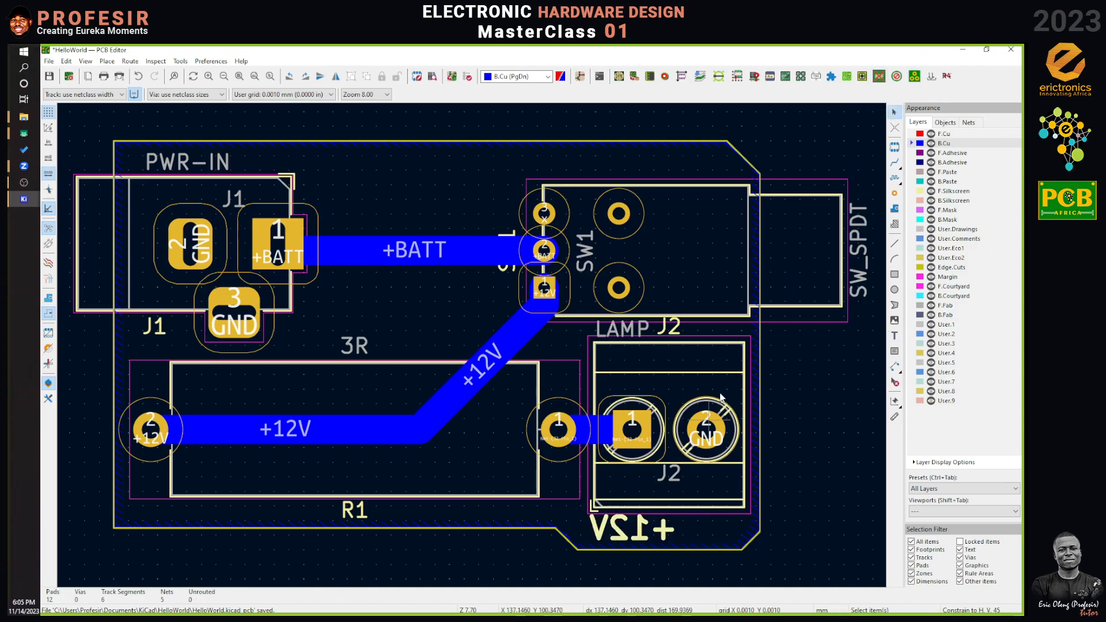
Step: Unmirror the +12V silkscreen text, set its width, height and thickness to 1 mm, and place it below J2 pad 1
{"action": "left_click", "coordinate": [646, 543]}
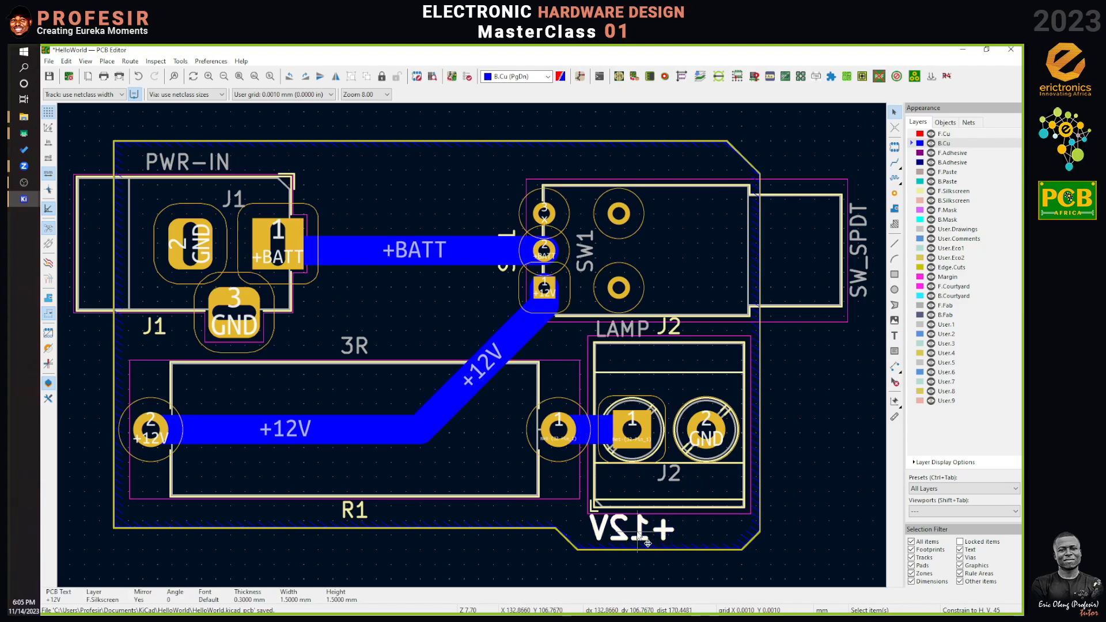
{"action": "double_click", "coordinate": [641, 538]}
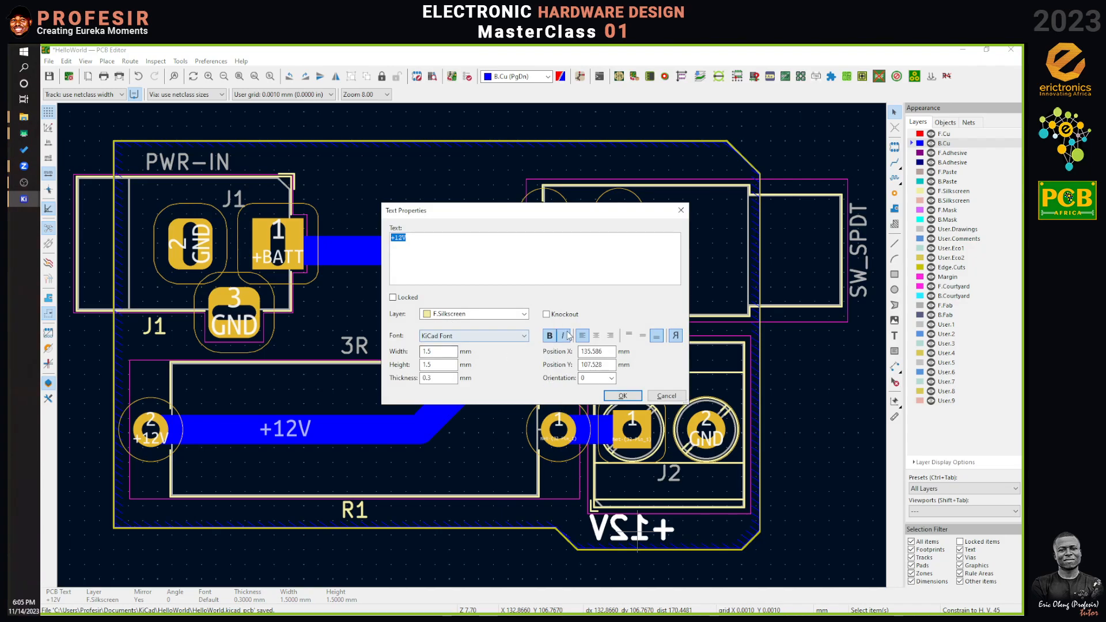
{"action": "left_click", "coordinate": [677, 340]}
{"action": "type", "text": "1"}
{"action": "left_click_drag", "start_coordinate": [444, 364], "coordinate": [372, 368]}
{"action": "type", "text": "1"}
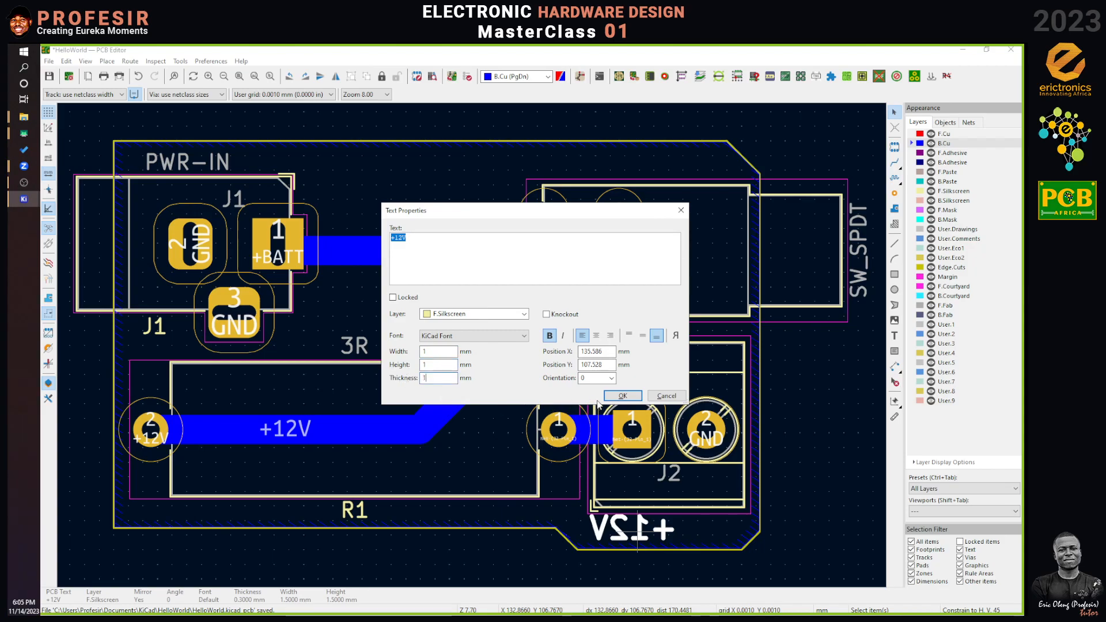
{"action": "left_click", "coordinate": [623, 395]}
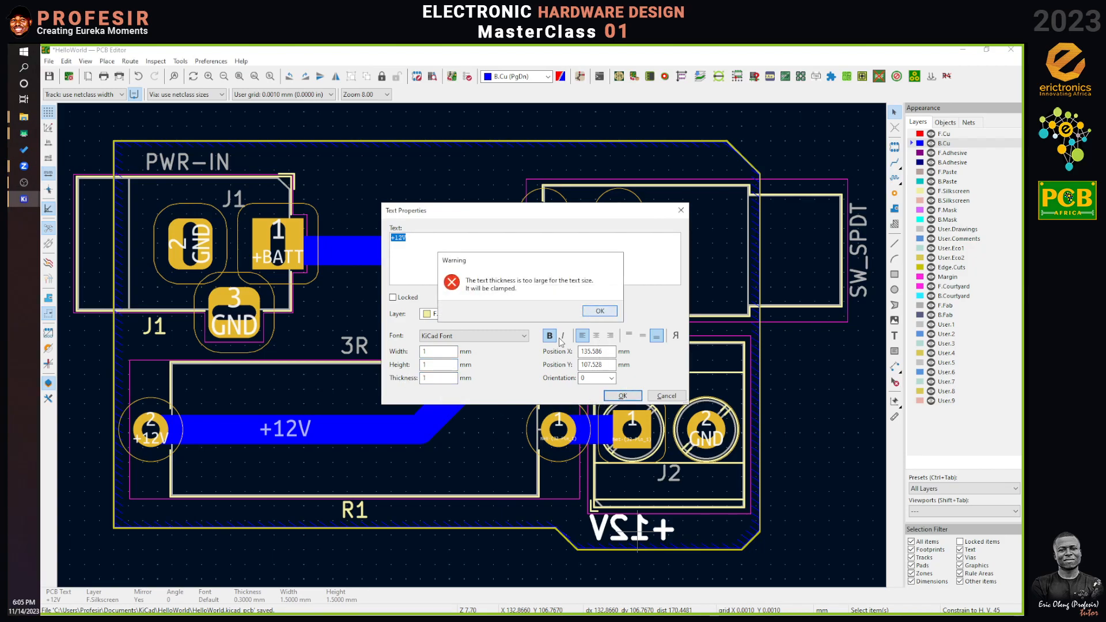
{"action": "left_click", "coordinate": [599, 310]}
{"action": "key", "text": "m"}
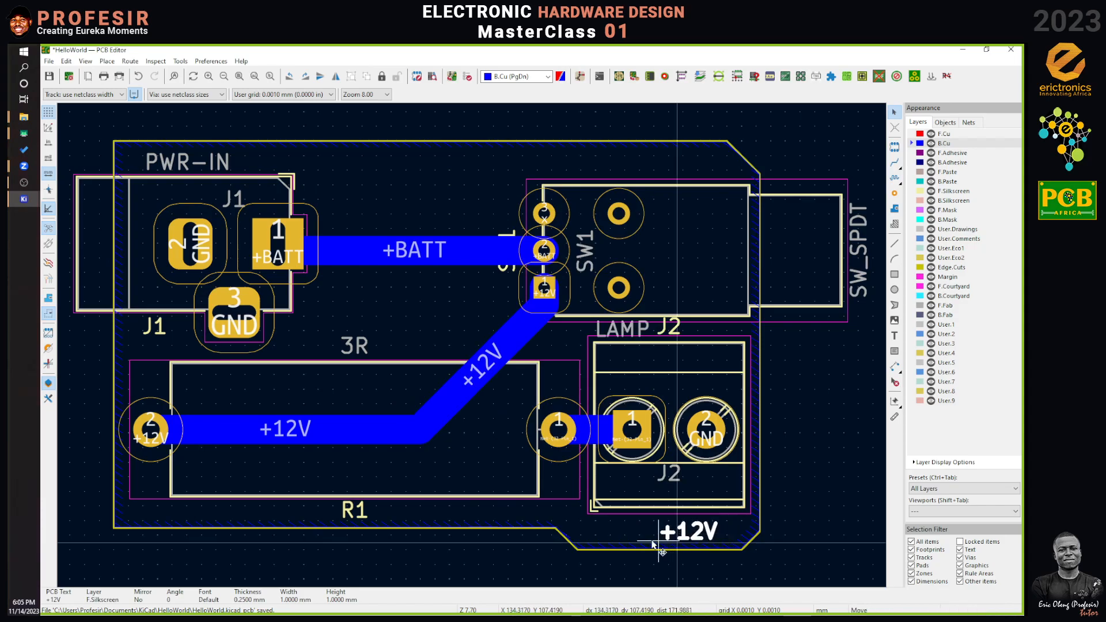
{"action": "left_click", "coordinate": [602, 540]}
Step: Duplicate the +12V silkscreen text, change the copy to GND, and place it below J2 pad 2
{"action": "key", "text": "ctrl+d"}
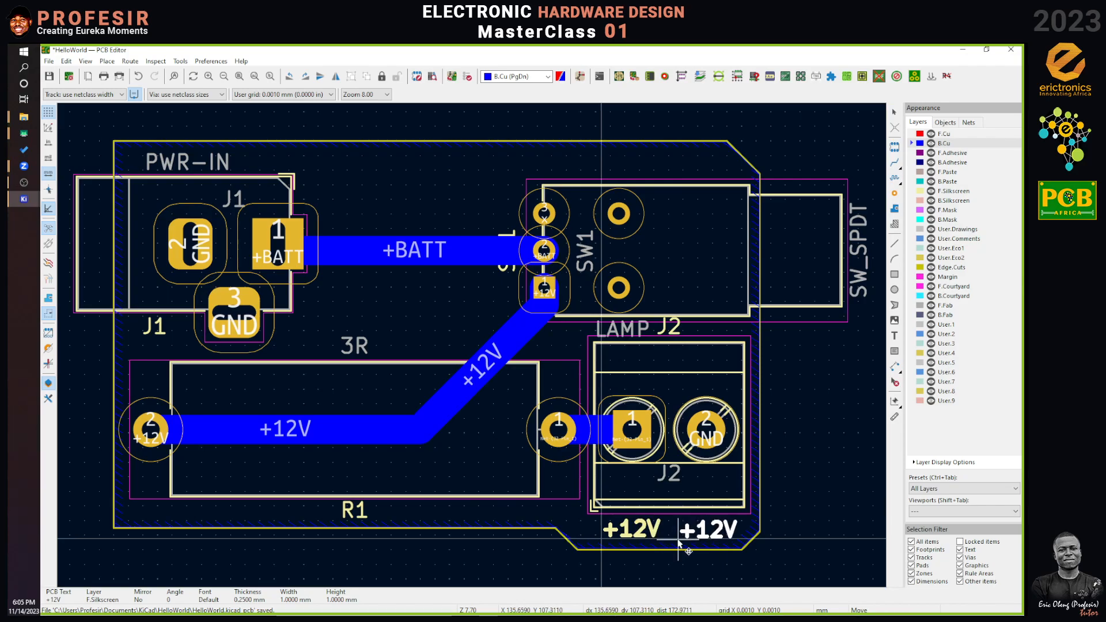
{"action": "left_click", "coordinate": [675, 539]}
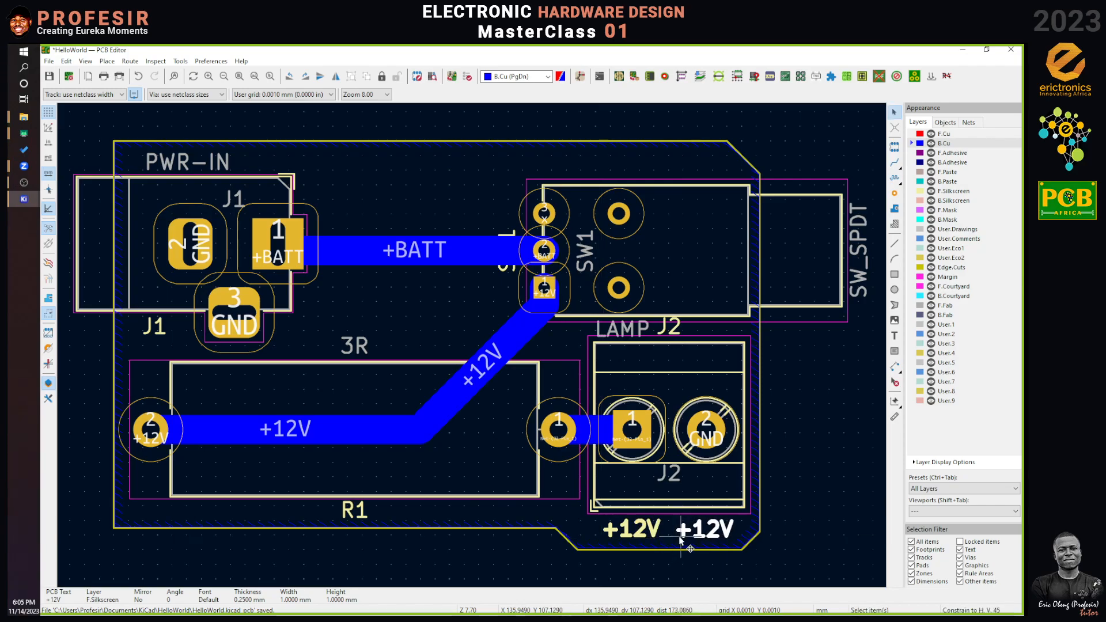
{"action": "type", "text": "e"}
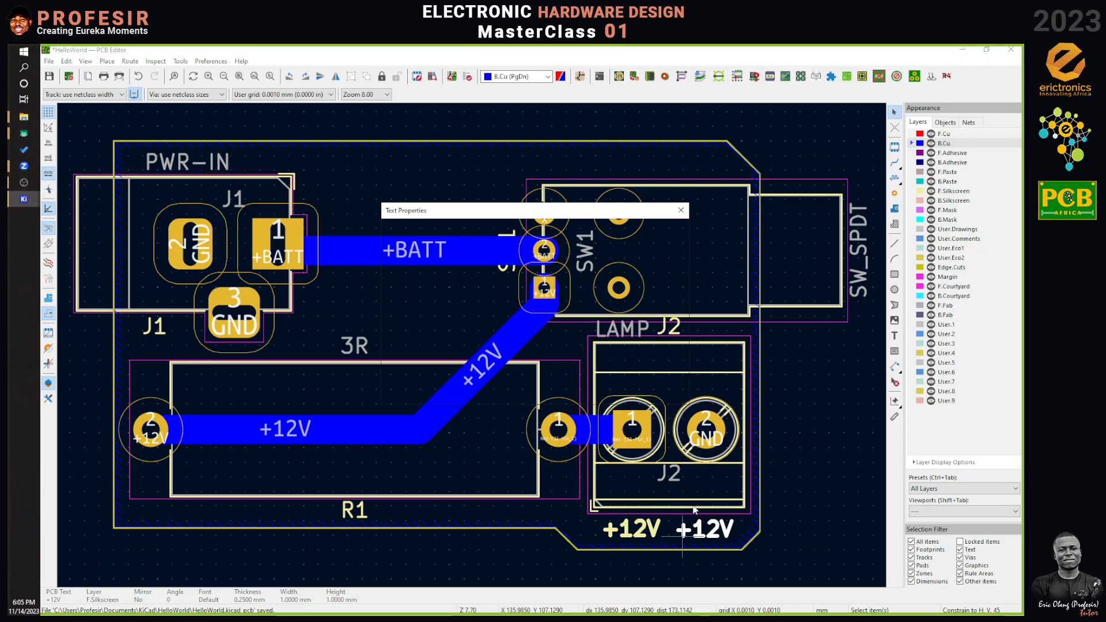
{"action": "type", "text": "gnd"}
{"action": "key", "text": "BackSpace"}
{"action": "key", "text": "BackSpace"}
{"action": "key", "text": "BackSpace"}
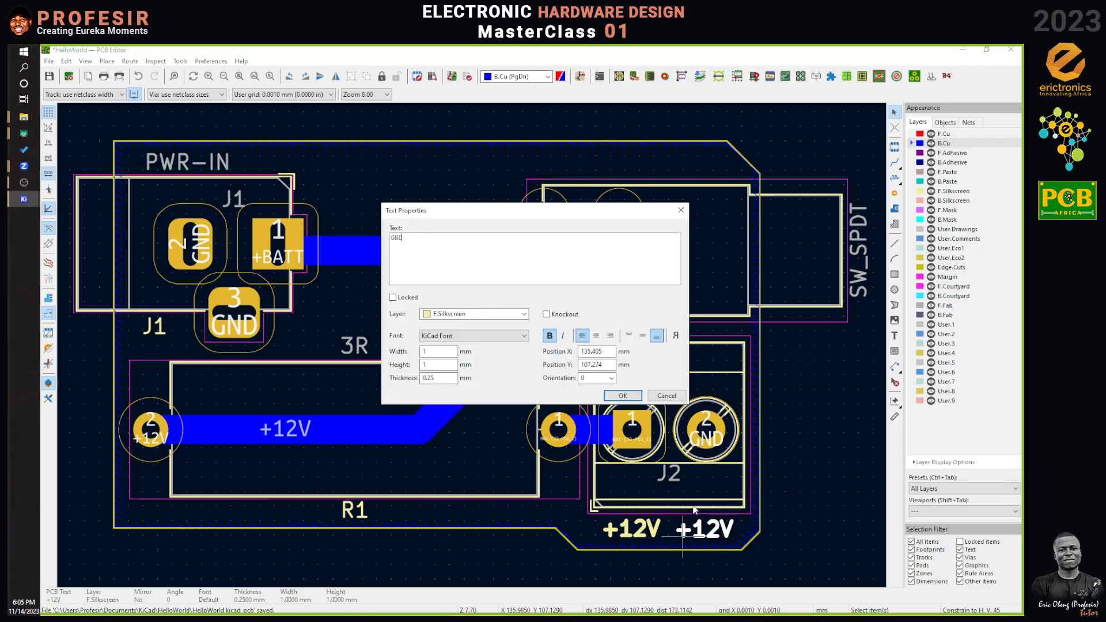
{"action": "left_click", "coordinate": [623, 396]}
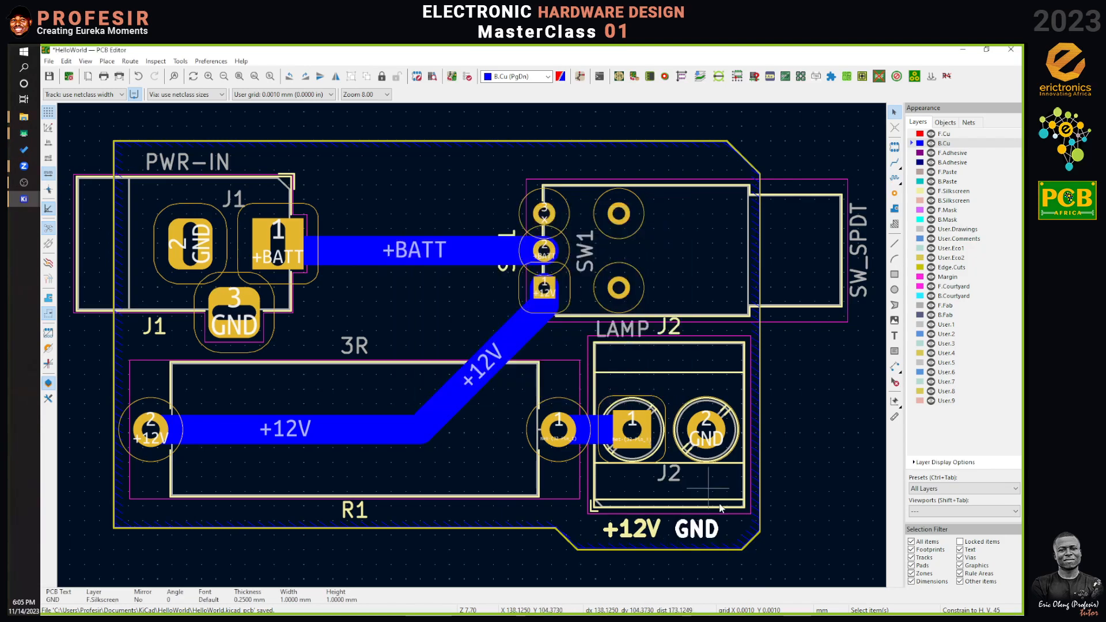
{"action": "key", "text": "m"}
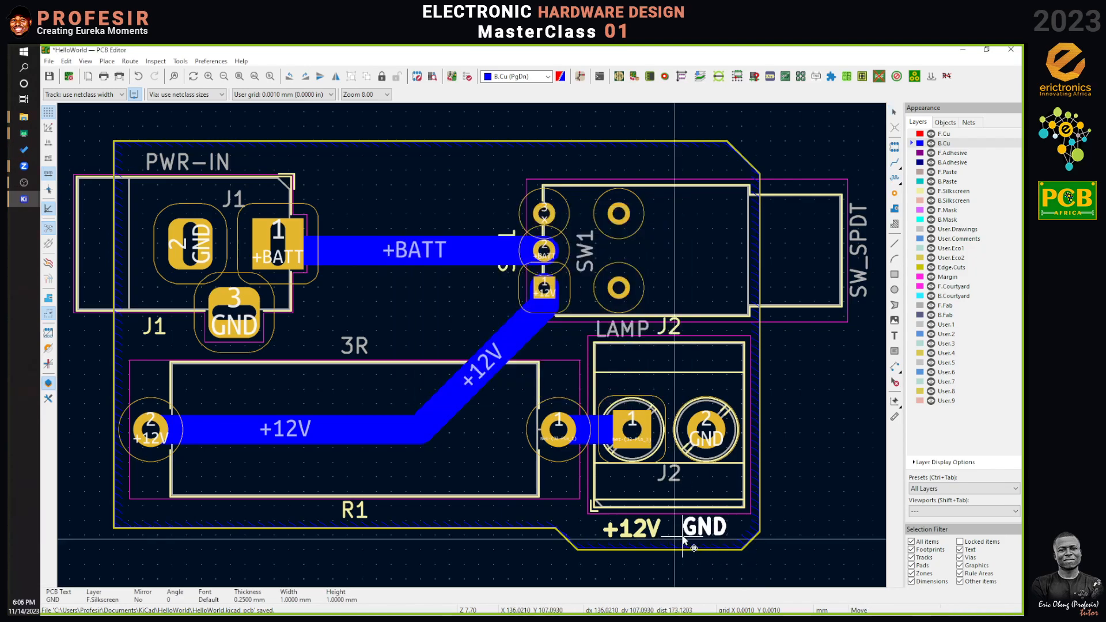
{"action": "left_click", "coordinate": [685, 540]}
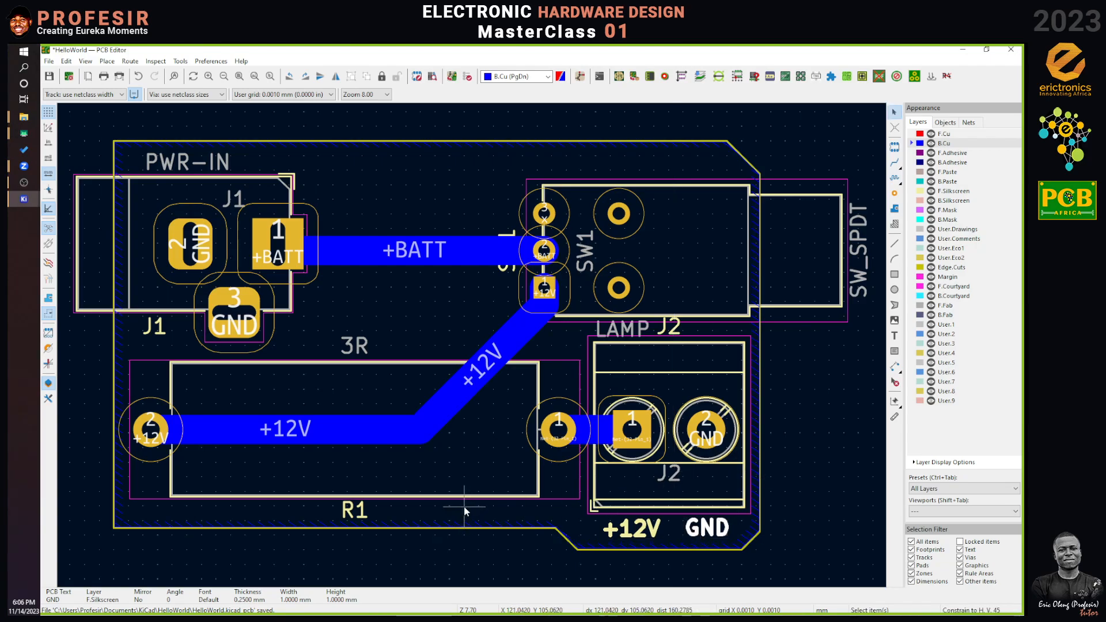
Step: Duplicate the GND silkscreen text, change the copy to SWITCH, and place it just above the SW1 outline
{"action": "left_click", "coordinate": [895, 163]}
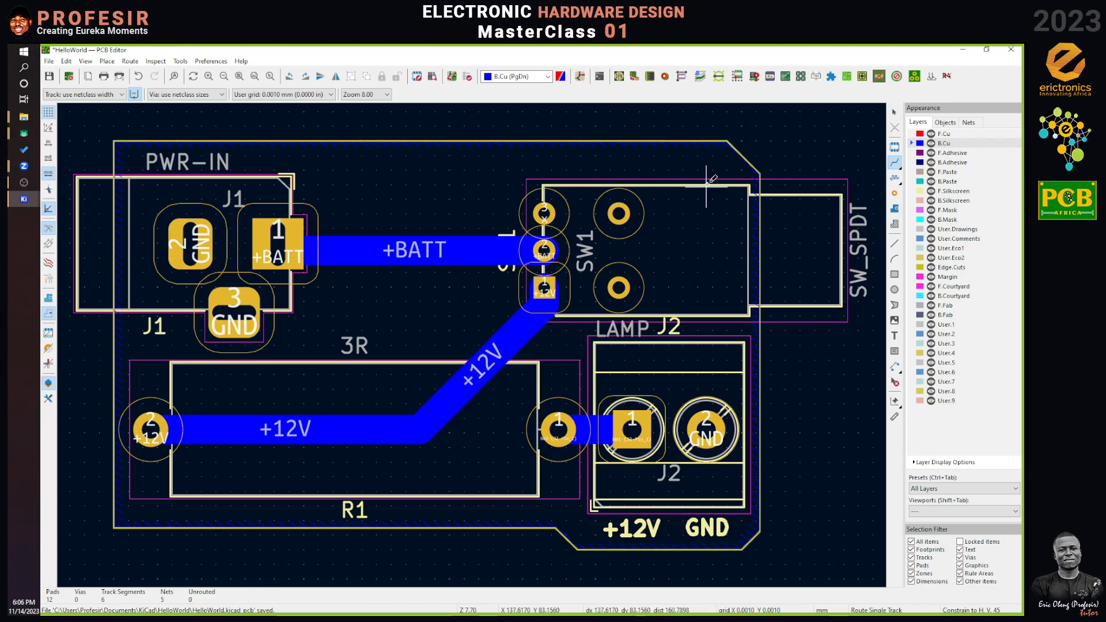
{"action": "left_click", "coordinate": [895, 112]}
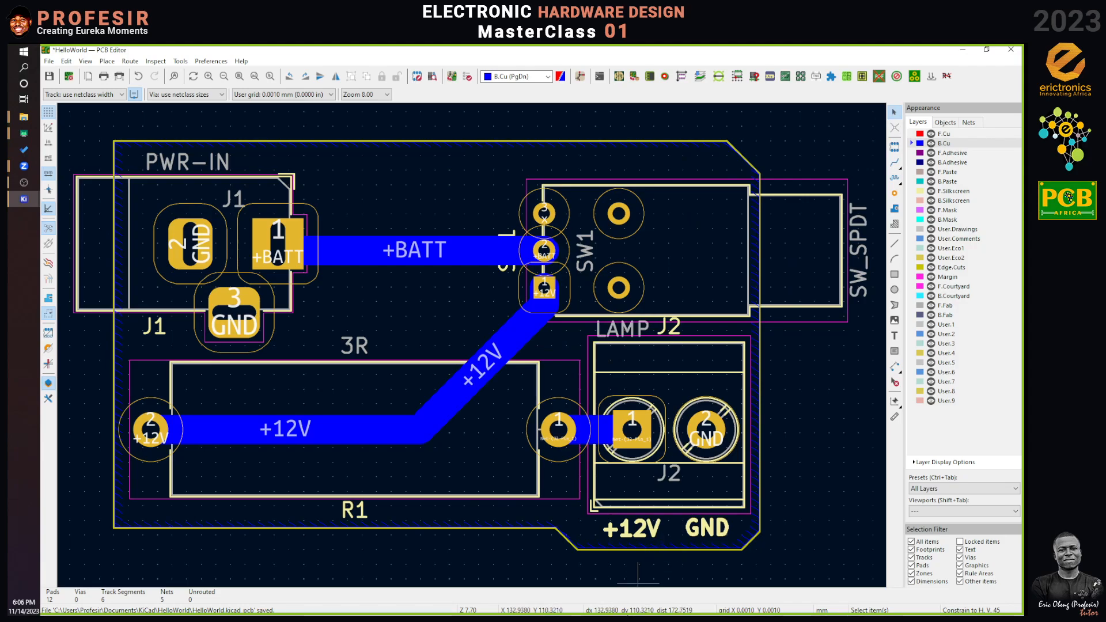
{"action": "left_click", "coordinate": [708, 530]}
{"action": "key", "text": "ctrl+d"}
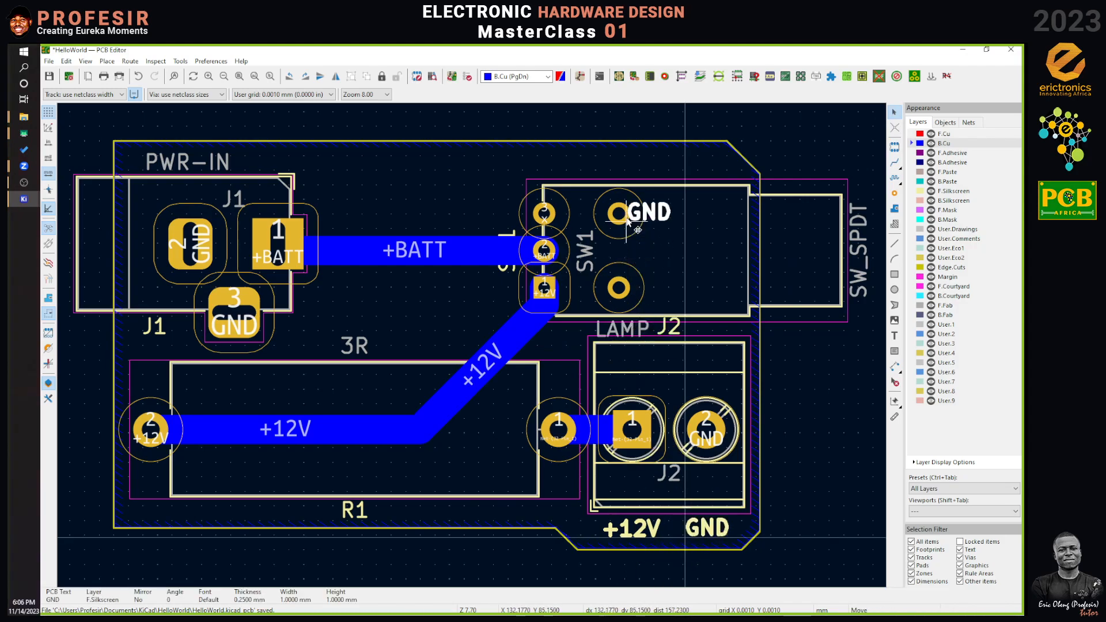
{"action": "double_click", "coordinate": [615, 178]}
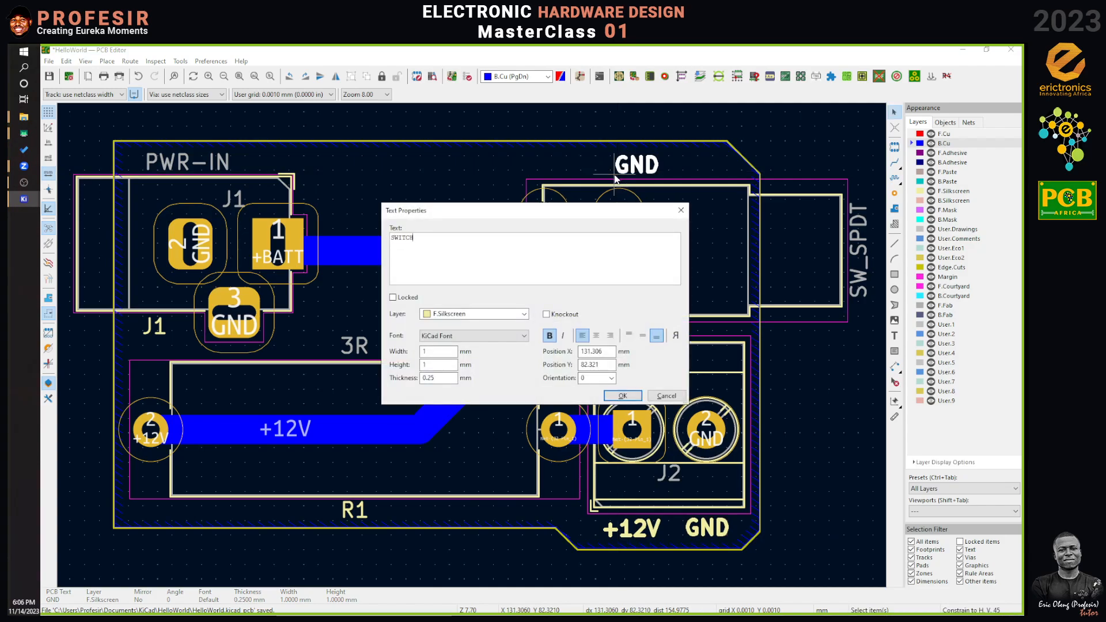
{"action": "left_click", "coordinate": [622, 396]}
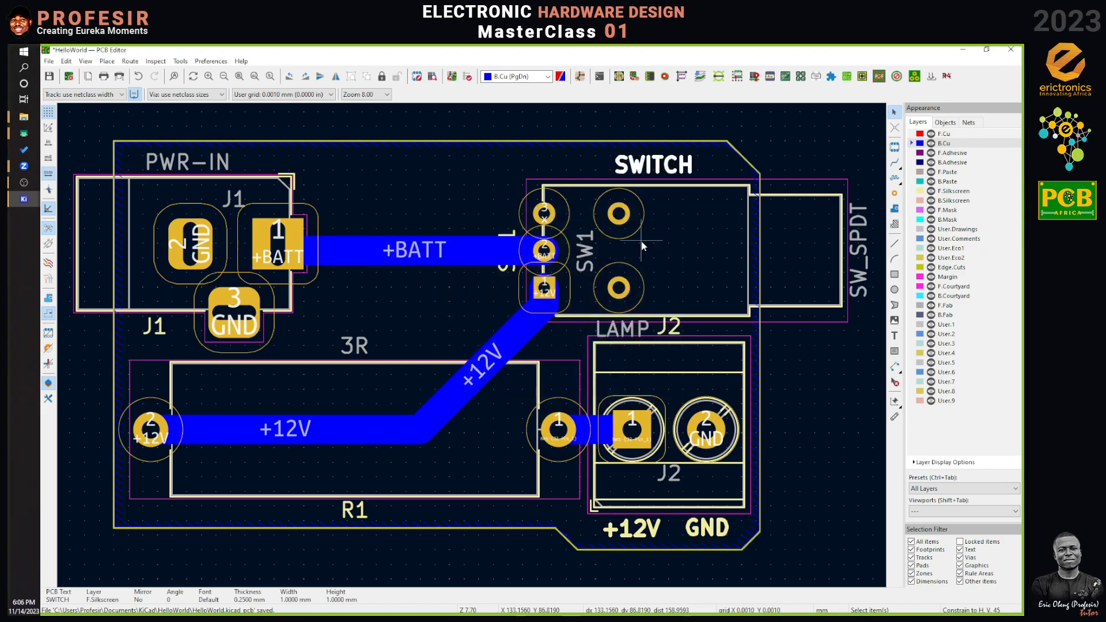
{"action": "key", "text": "m"}
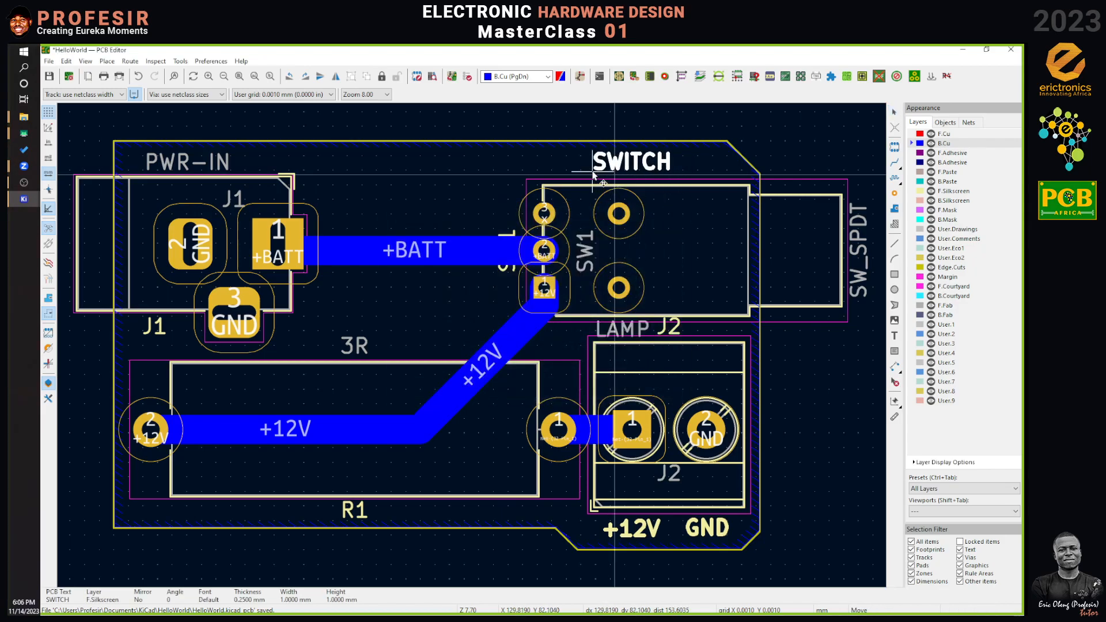
{"action": "left_click", "coordinate": [591, 177]}
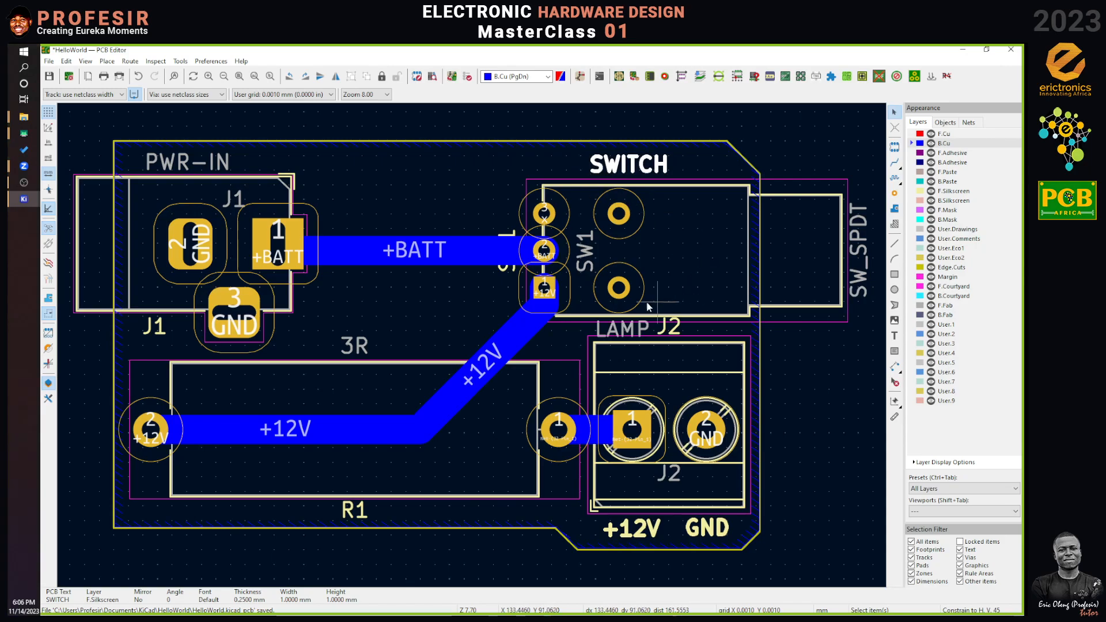
Step: Make the PWR-IN value text of footprint J1 invisible
{"action": "left_click", "coordinate": [224, 160]}
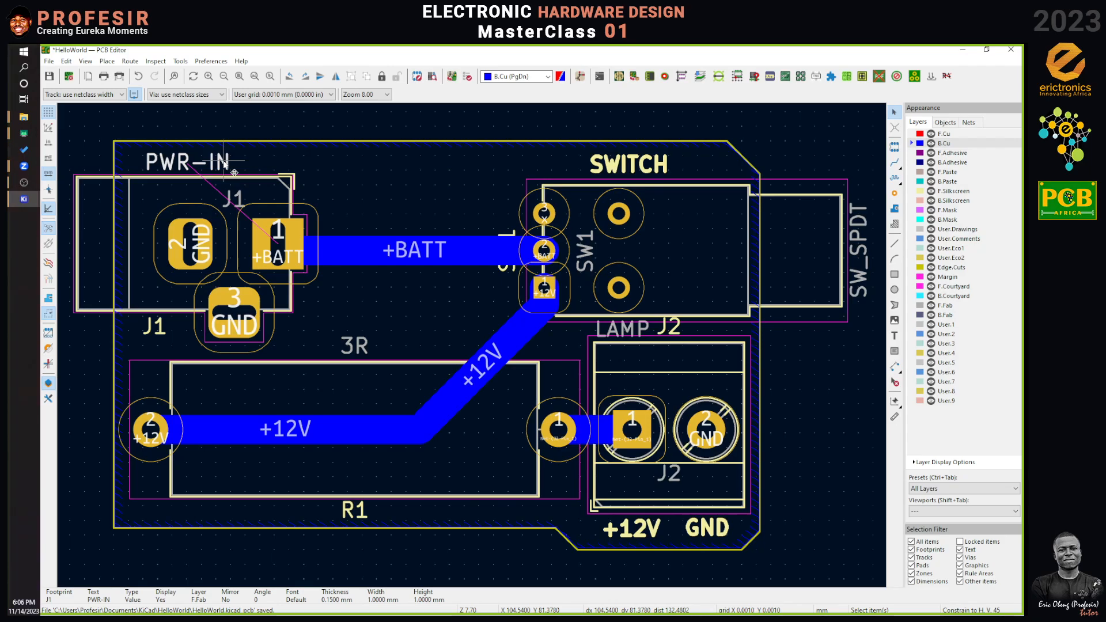
{"action": "right_click", "coordinate": [225, 163]}
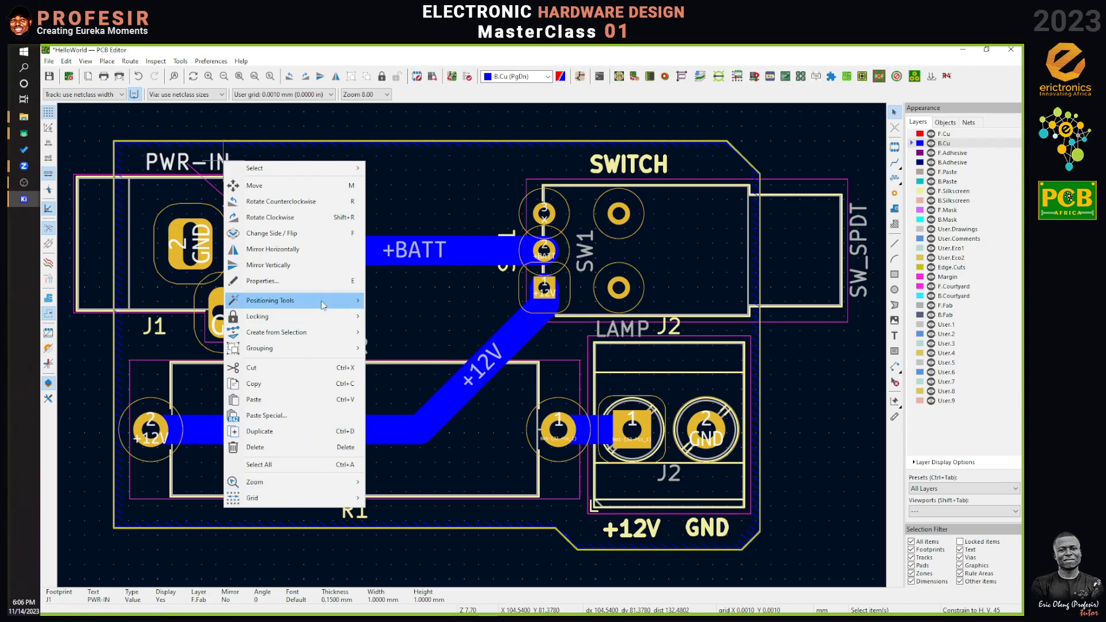
{"action": "key", "text": "Escape"}
{"action": "key", "text": "ctrl+s"}
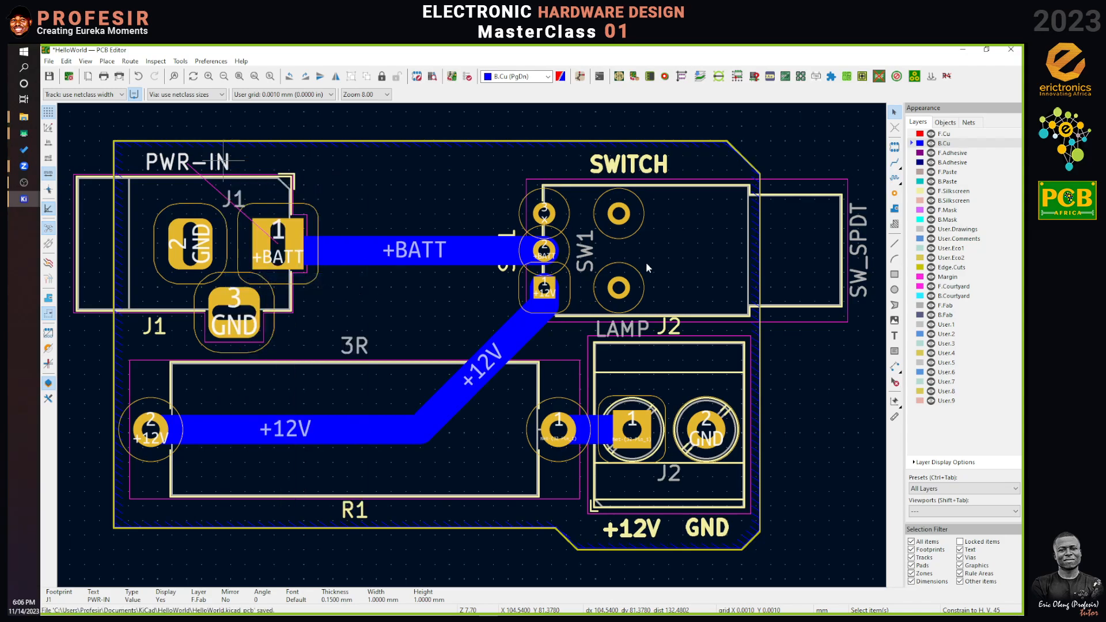
{"action": "key", "text": "e"}
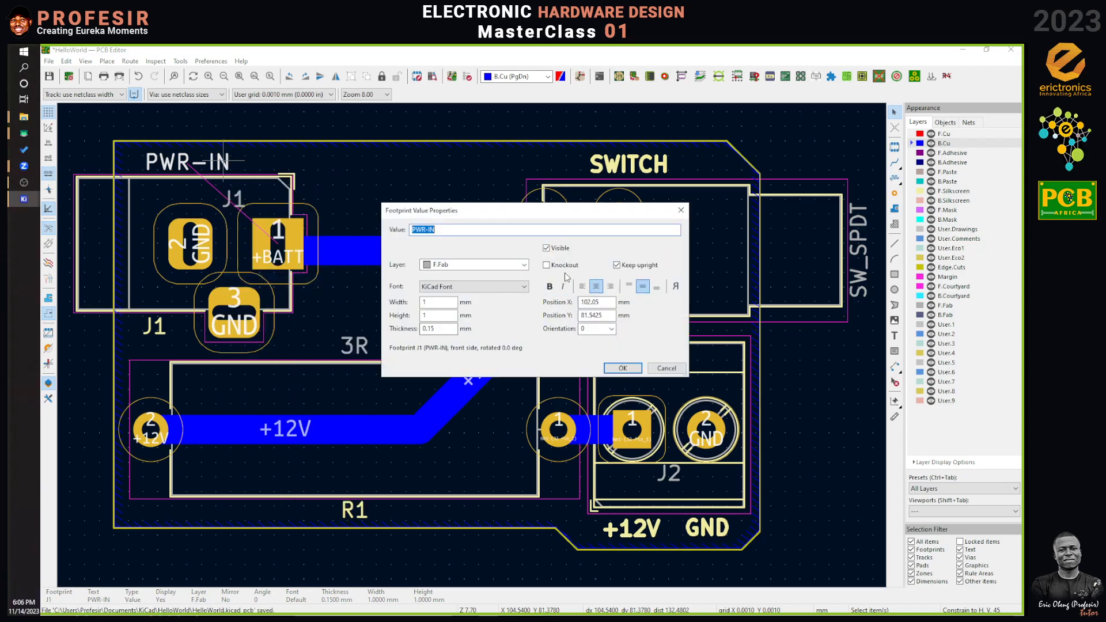
{"action": "left_click", "coordinate": [547, 249]}
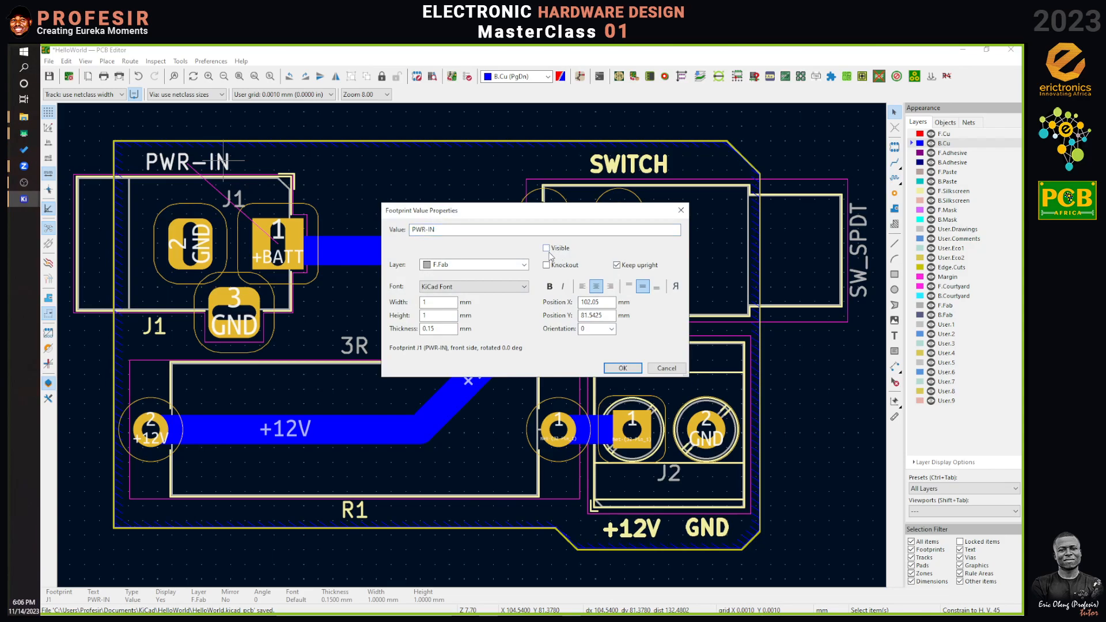
{"action": "left_click", "coordinate": [620, 369]}
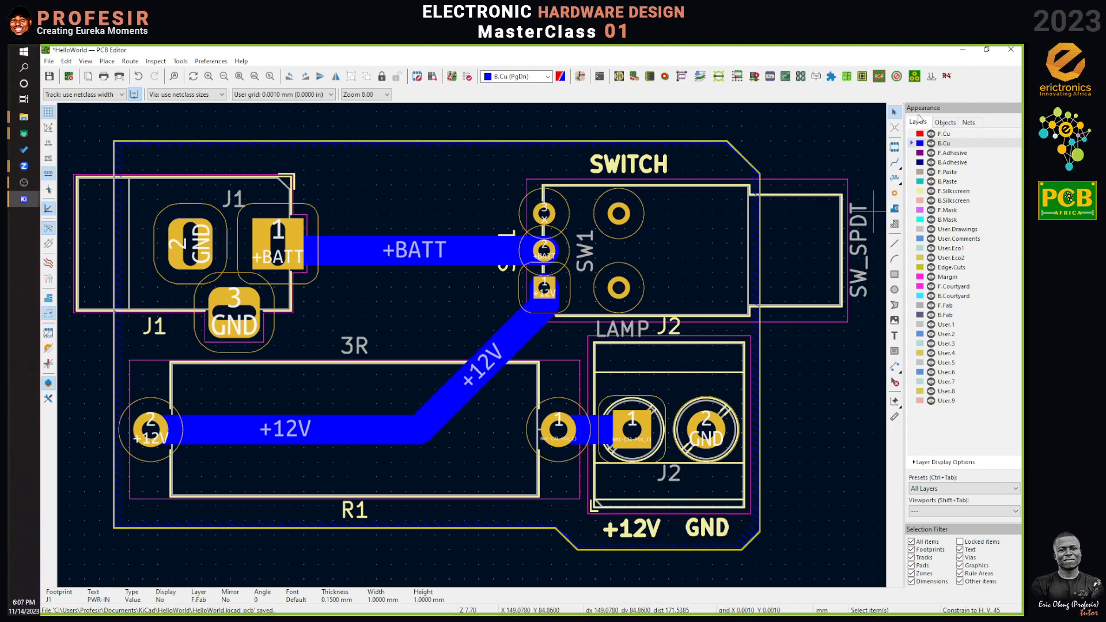
Step: Hide the footprint values on the board while keeping the reference designators displayed
{"action": "left_click", "coordinate": [948, 123]}
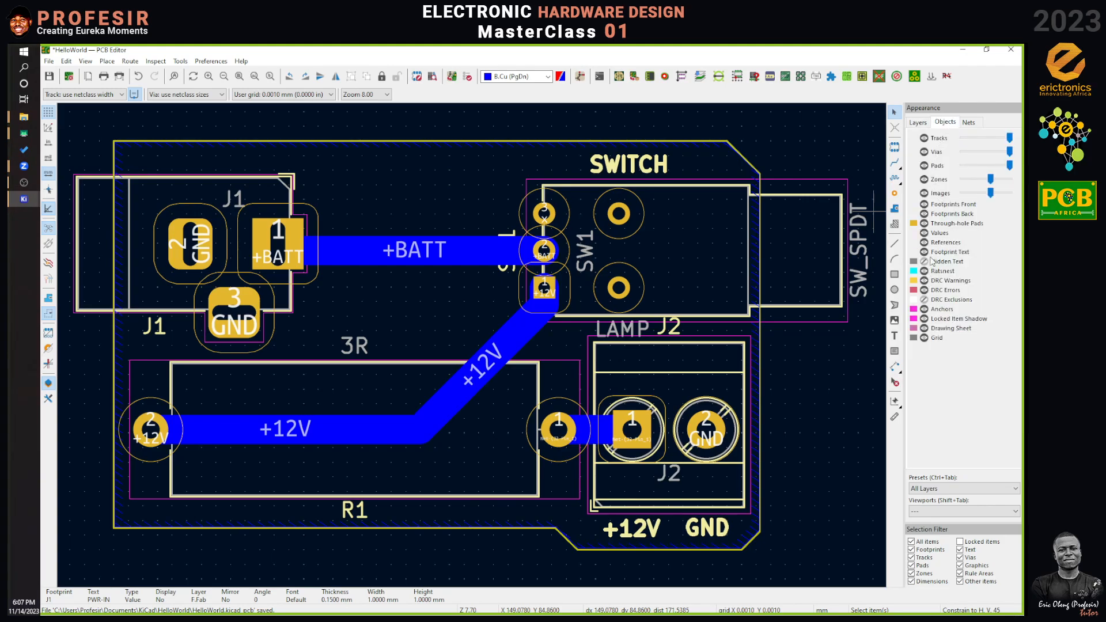
{"action": "left_click", "coordinate": [924, 233]}
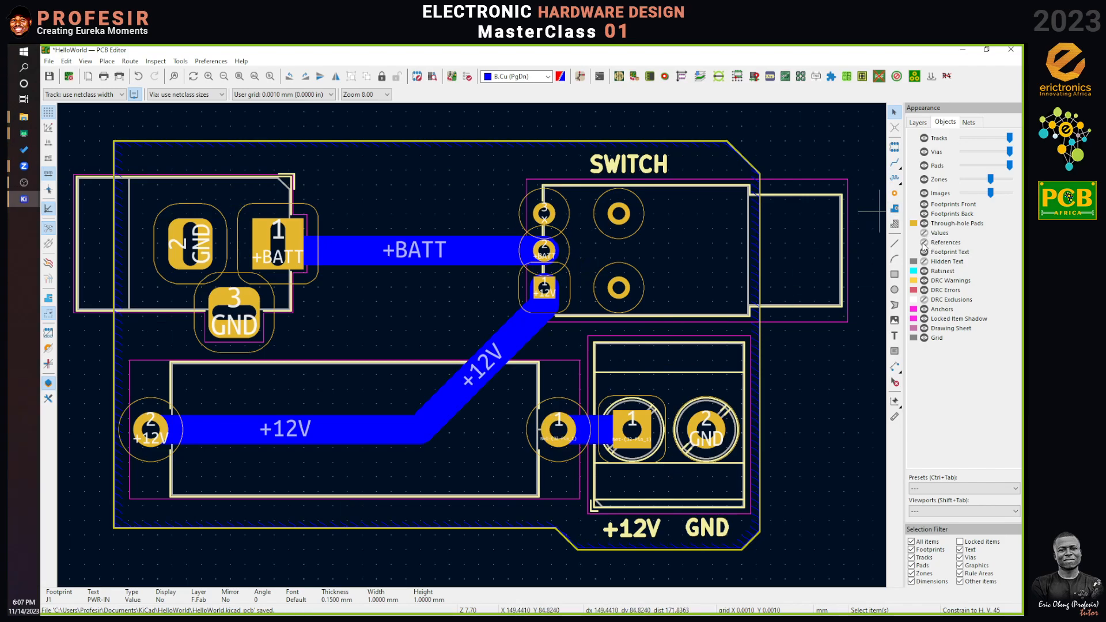
{"action": "left_click", "coordinate": [923, 244]}
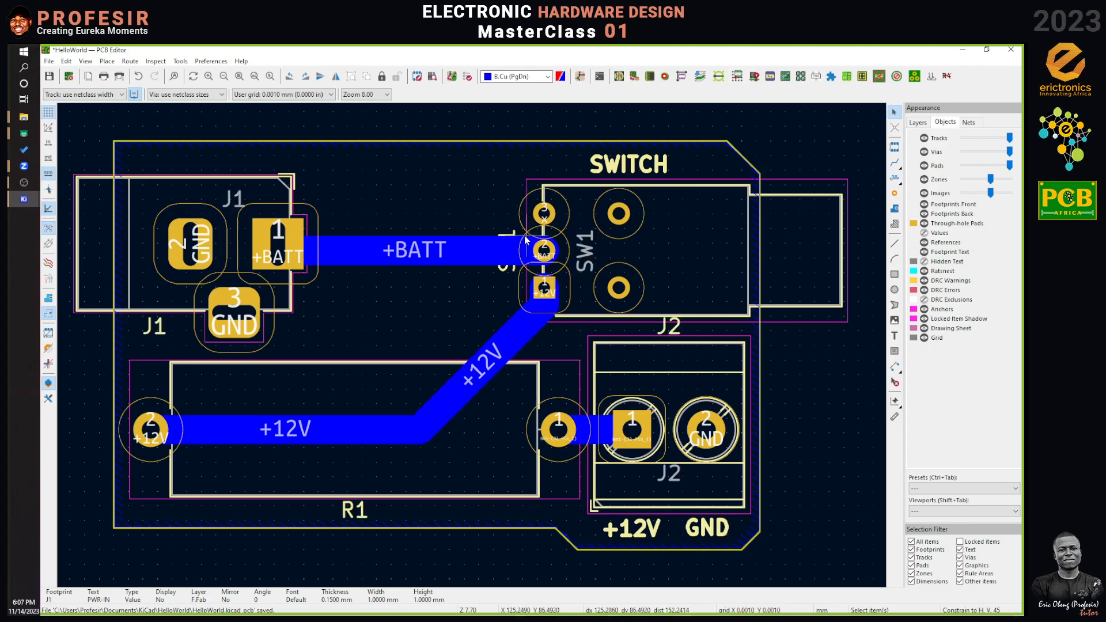
Step: Move the J2 silkscreen reference beside the upper-left corner of the J2 outline and rotate it vertical
{"action": "left_click", "coordinate": [678, 329]}
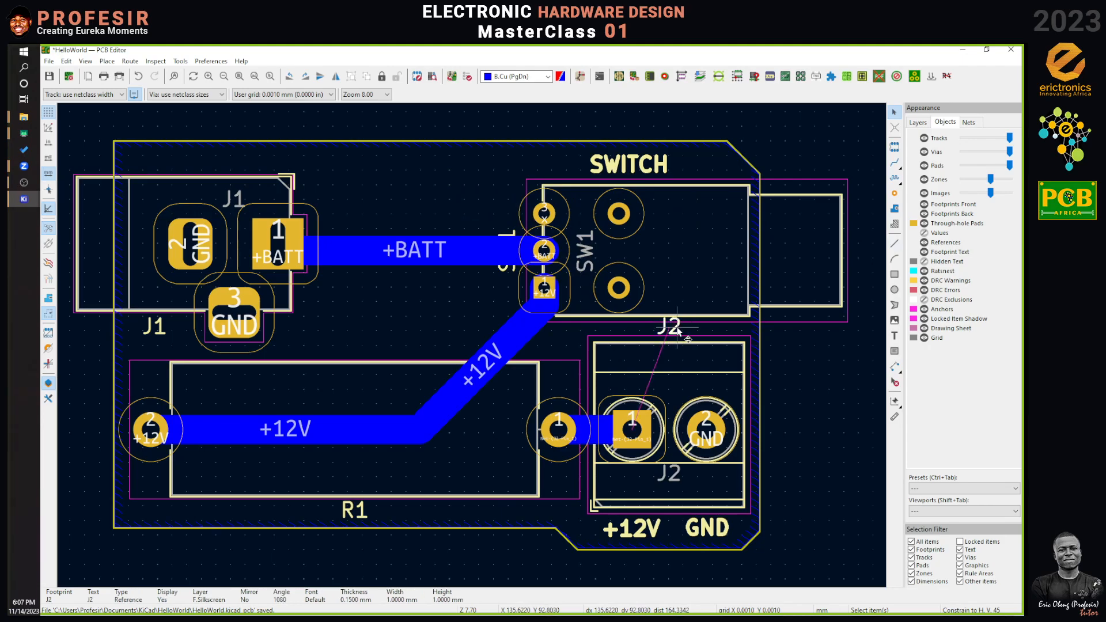
{"action": "left_click_drag", "start_coordinate": [679, 329], "coordinate": [575, 351]}
{"action": "key", "text": "r"}
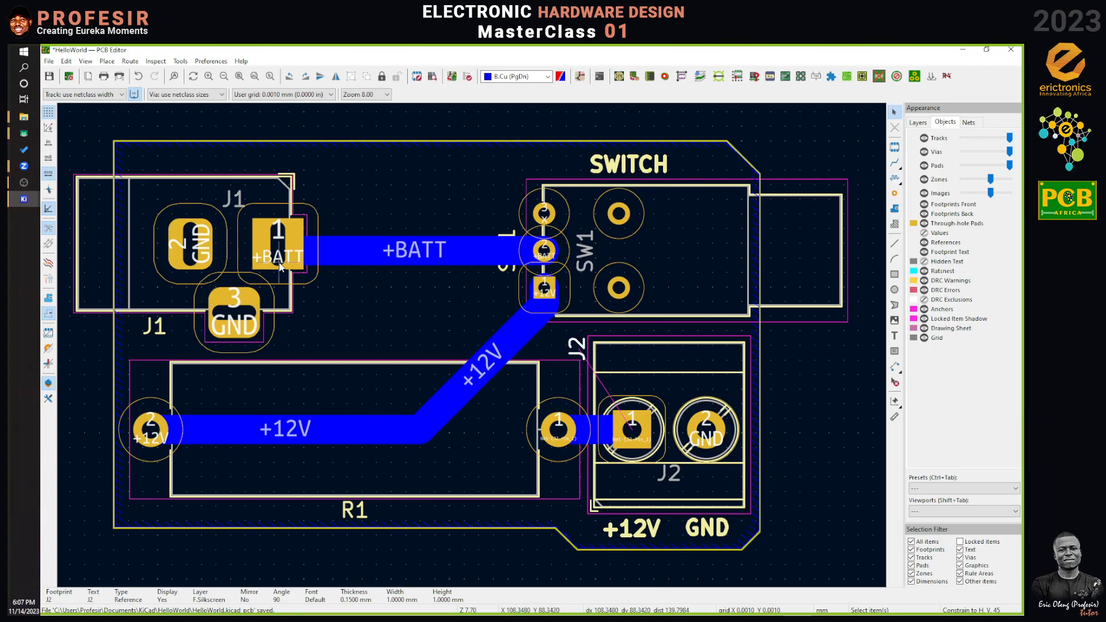
Step: Duplicate the SWITCH silkscreen text, place the copy just above the J1 outline, and change it to 12V BATT
{"action": "left_click", "coordinate": [637, 166]}
{"action": "key", "text": "ctrl+d"}
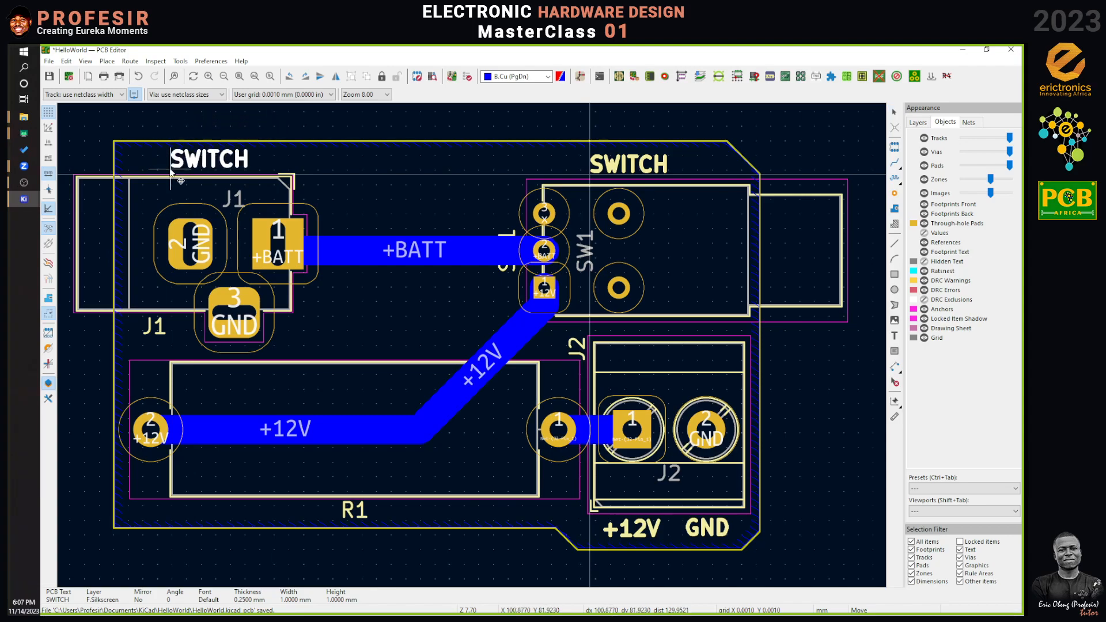
{"action": "left_click", "coordinate": [166, 173]}
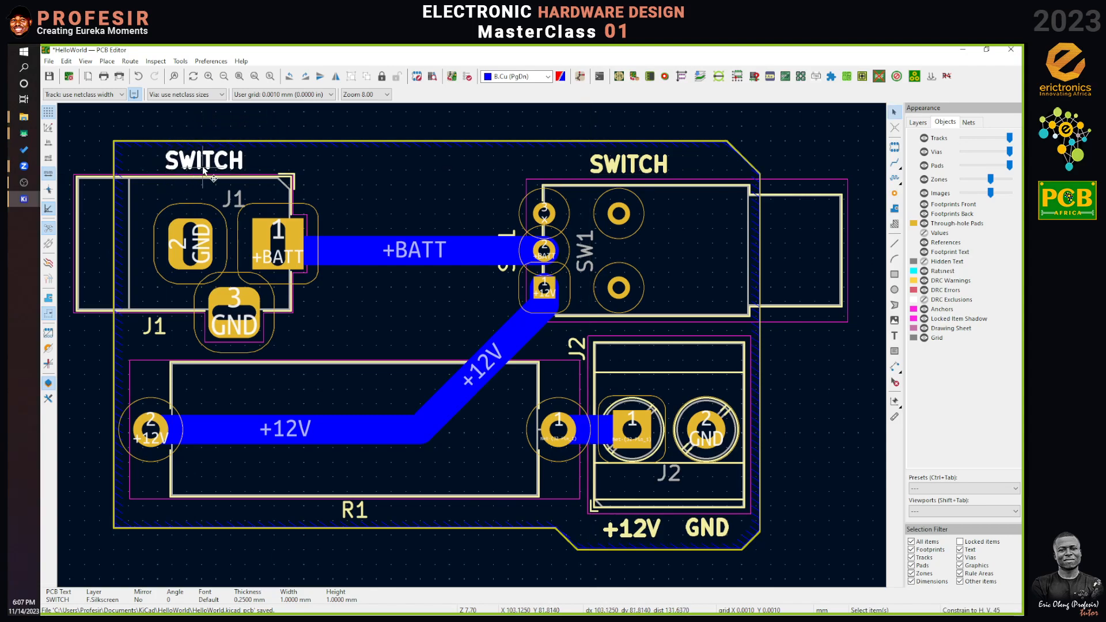
{"action": "double_click", "coordinate": [203, 169]}
{"action": "type", "text": "12v"}
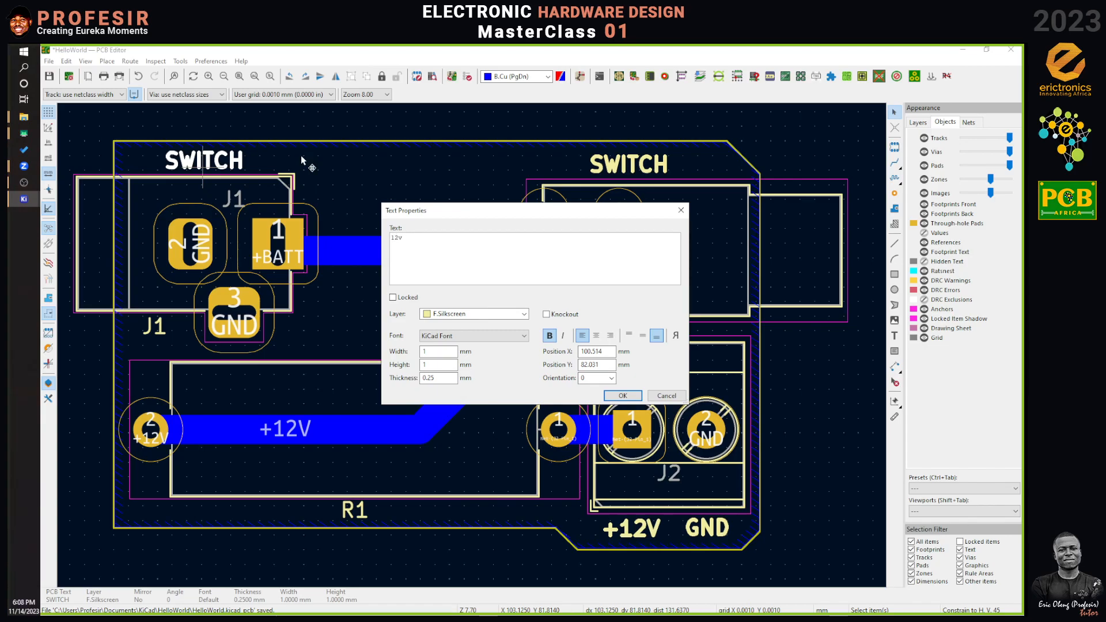
{"action": "key", "text": "BackSpace"}
{"action": "type", "text": "V BATT"}
{"action": "left_click", "coordinate": [623, 395]}
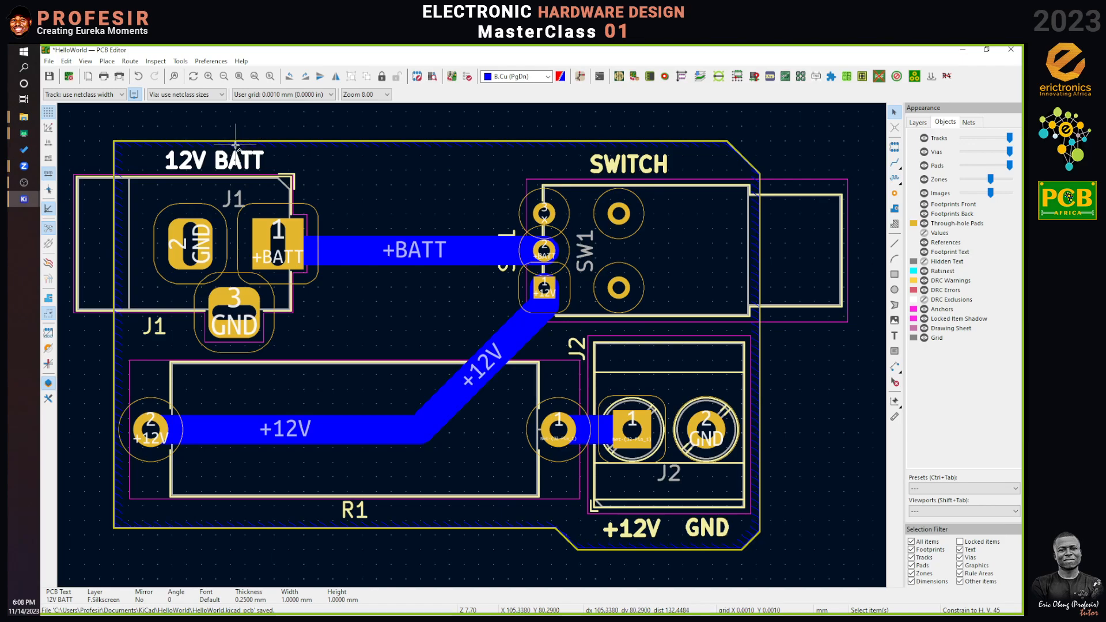
Step: Refill the zones and inspect the board with its 12V BATT label from several angles in the 3D viewer
{"action": "key", "text": "b"}
{"action": "left_click", "coordinate": [85, 61]}
{"action": "left_click", "coordinate": [109, 118]}
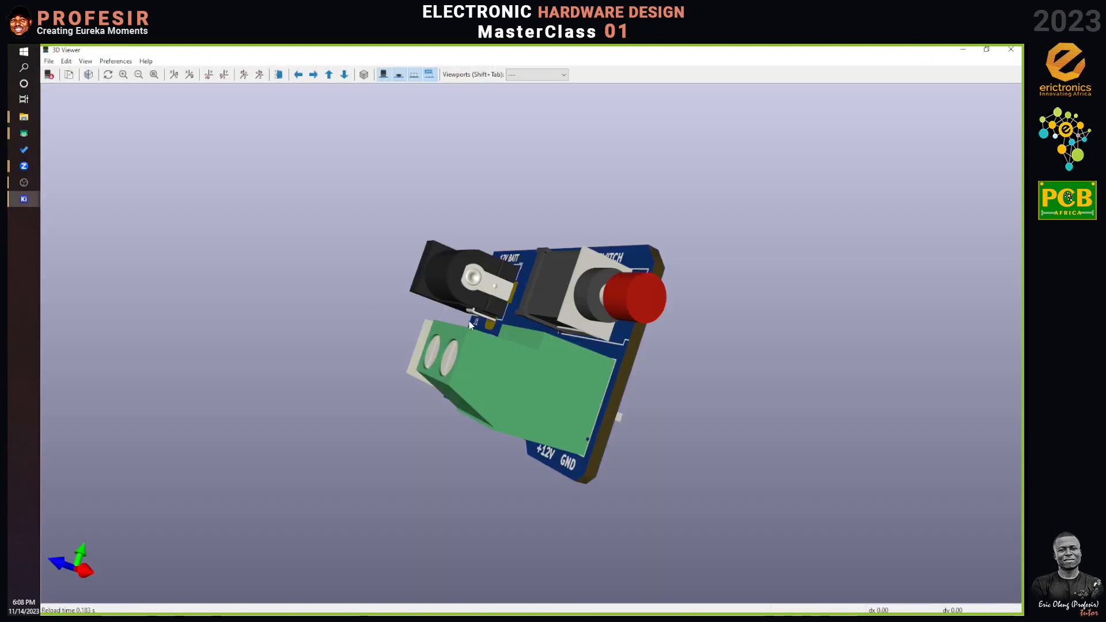
{"action": "left_click_drag", "start_coordinate": [781, 479], "coordinate": [644, 522]}
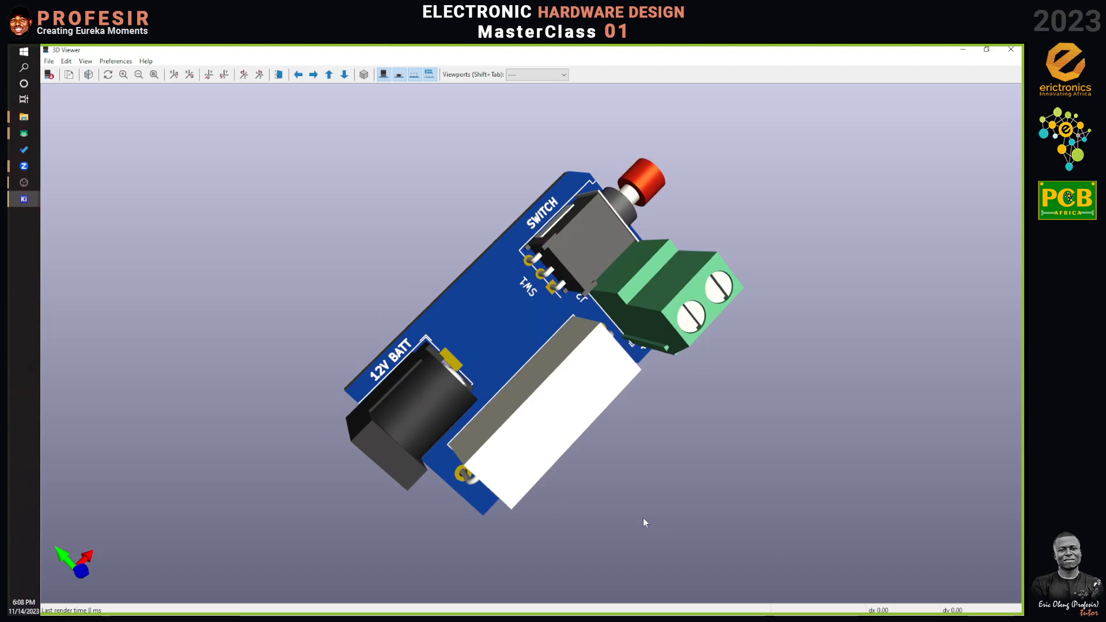
{"action": "left_click_drag", "start_coordinate": [662, 381], "coordinate": [665, 162]}
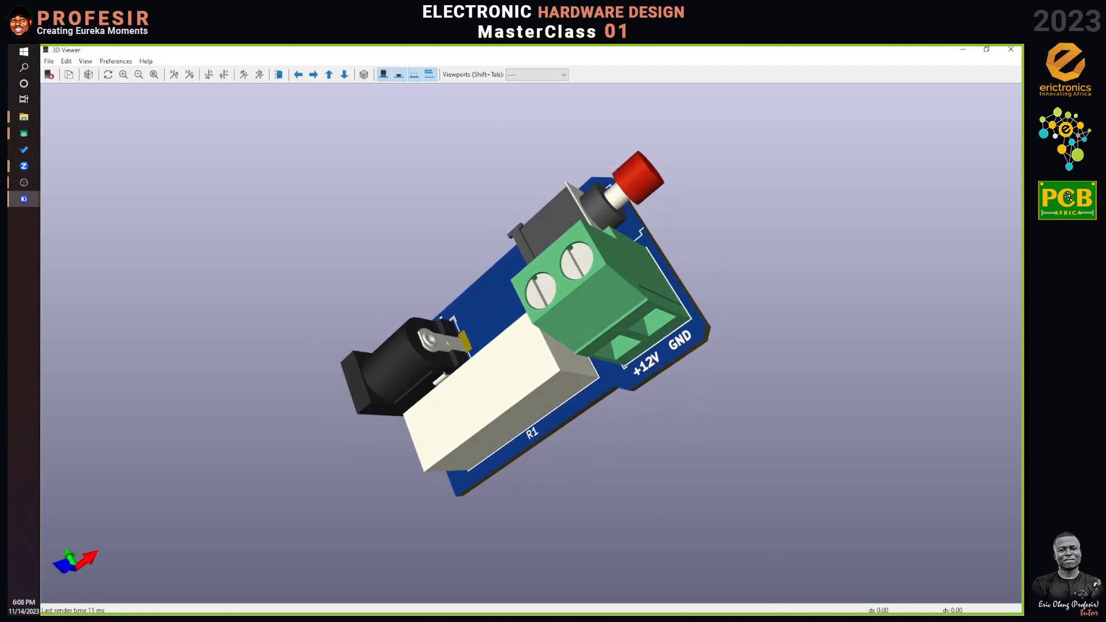
{"action": "left_click", "coordinate": [963, 49]}
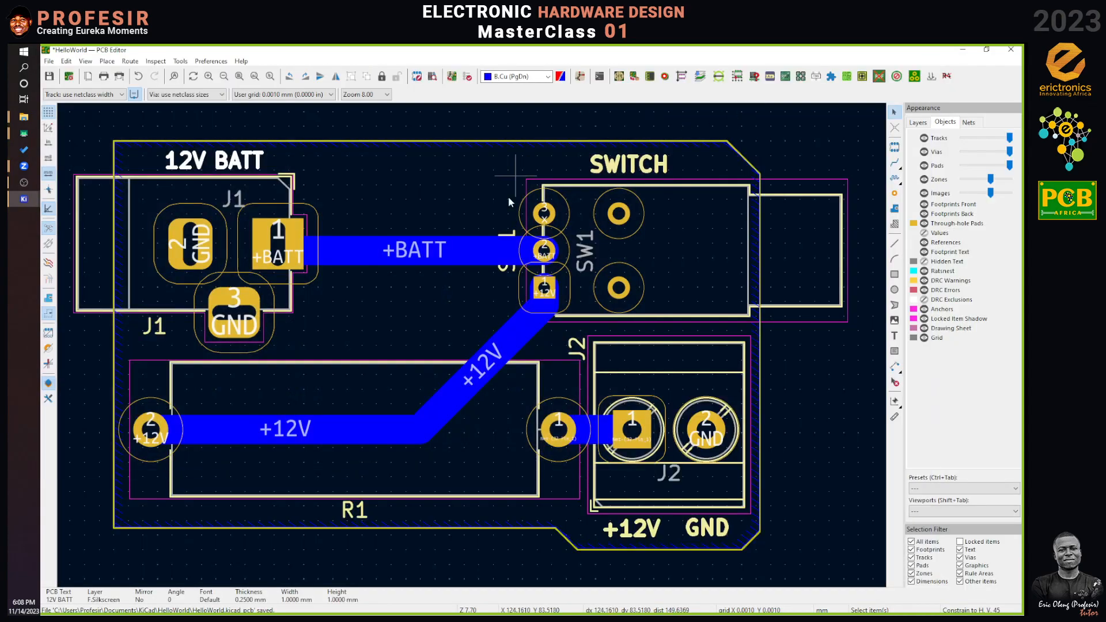
Step: Move the SW1 silkscreen reference between the SW1 and J2 outlines and rotate it horizontal
{"action": "left_click", "coordinate": [500, 236]}
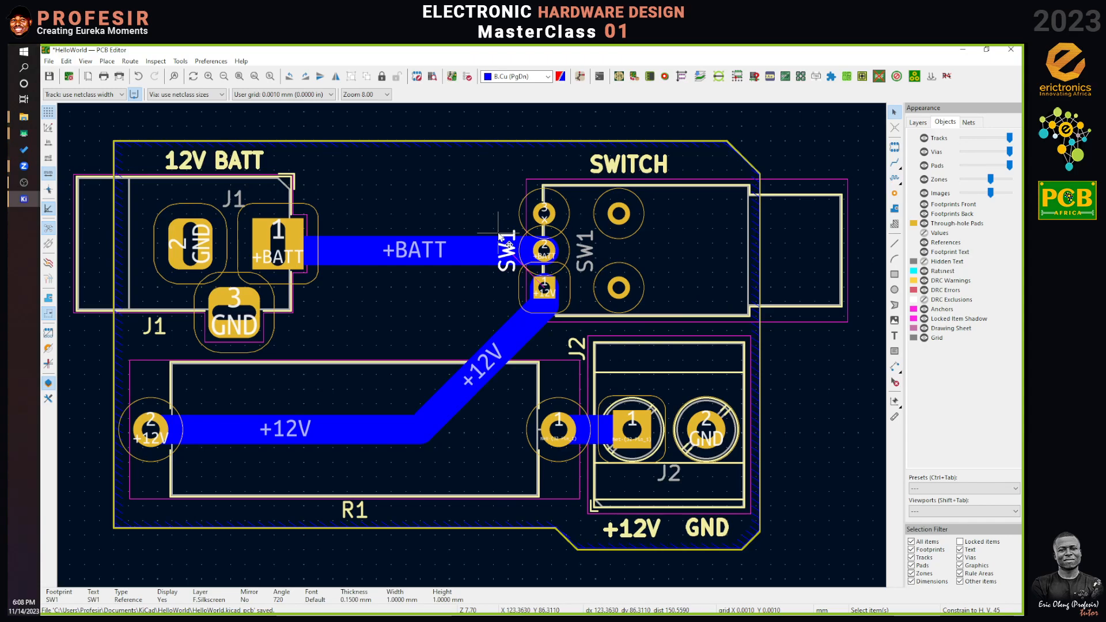
{"action": "key", "text": "m"}
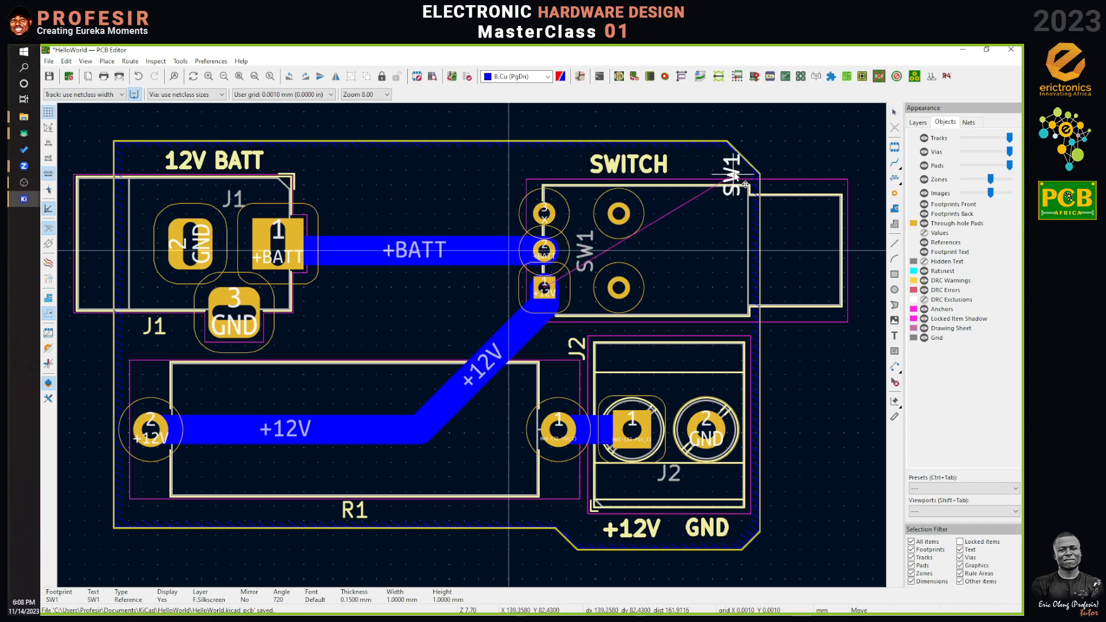
{"action": "key", "text": "r"}
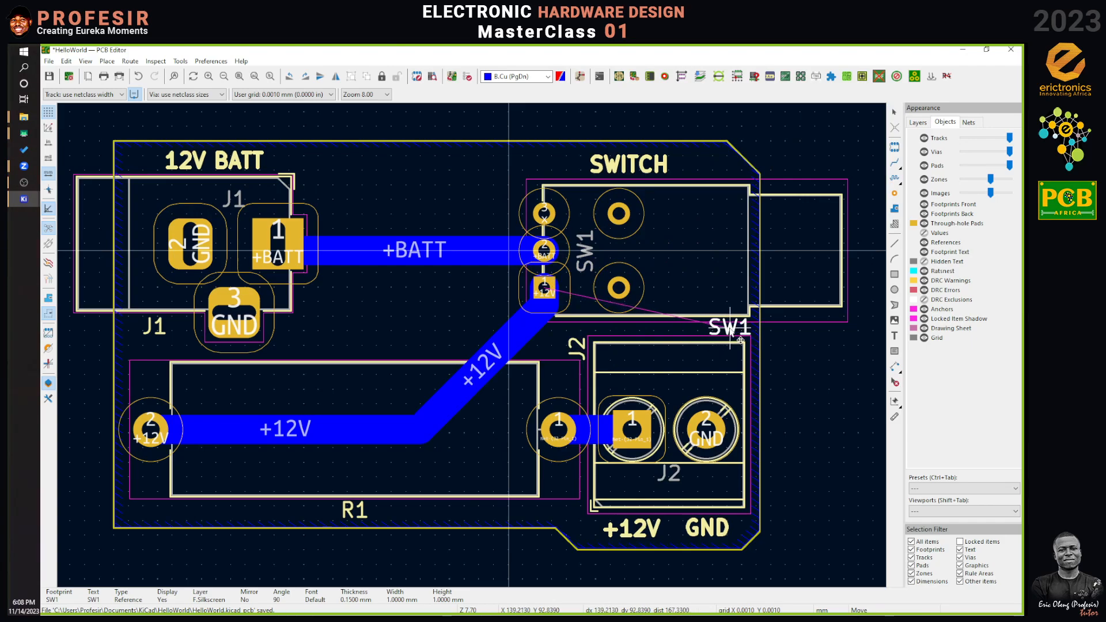
{"action": "left_click", "coordinate": [728, 332]}
Step: Add a centred, knockout two-line text GARRAGE LAMP on F.Silkscreen and place it between J1 and SW1
{"action": "left_click", "coordinate": [895, 336]}
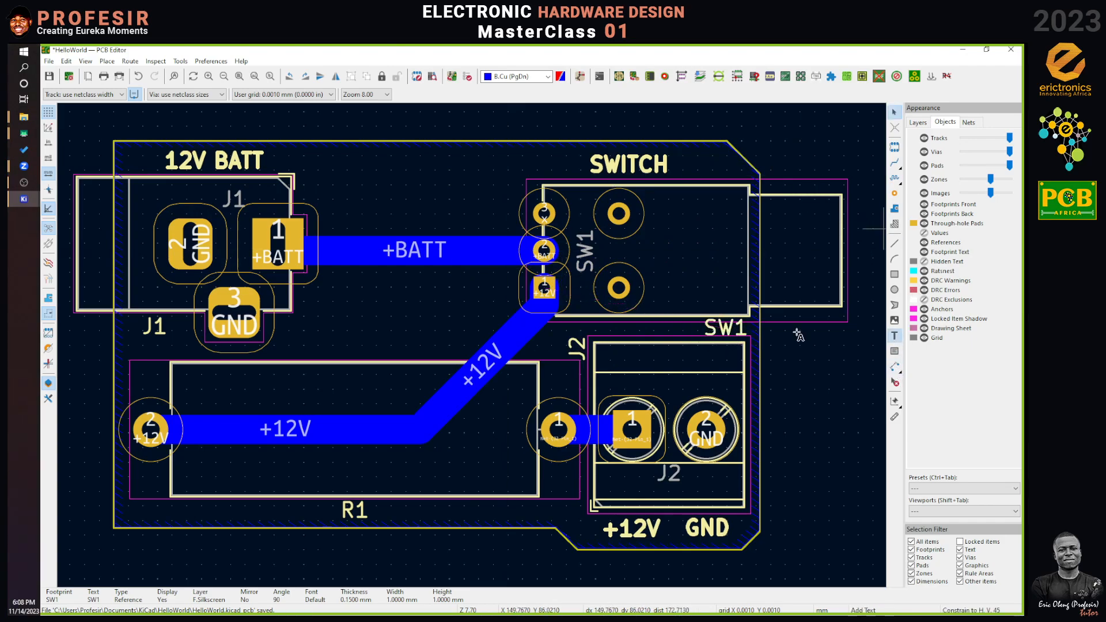
{"action": "left_click", "coordinate": [418, 294]}
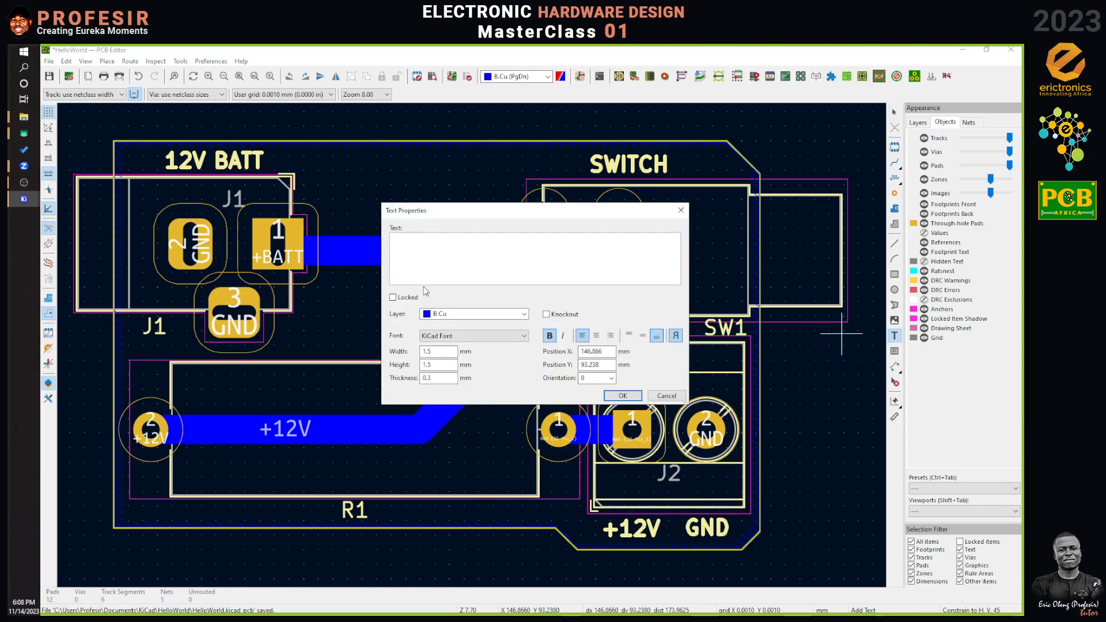
{"action": "left_click", "coordinate": [524, 314]}
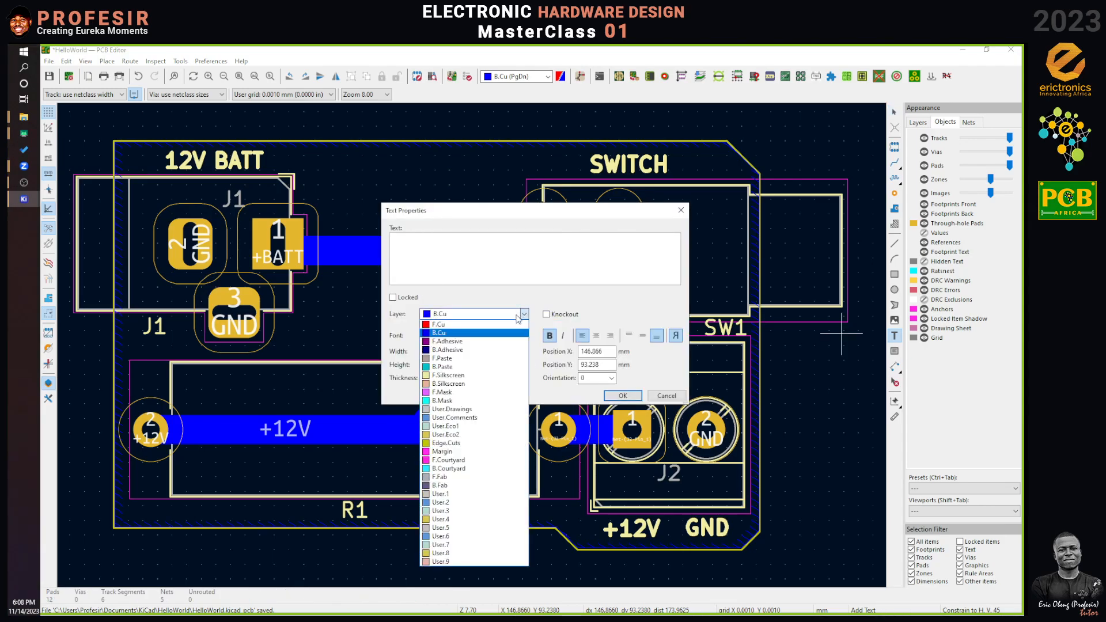
{"action": "left_click", "coordinate": [504, 376]}
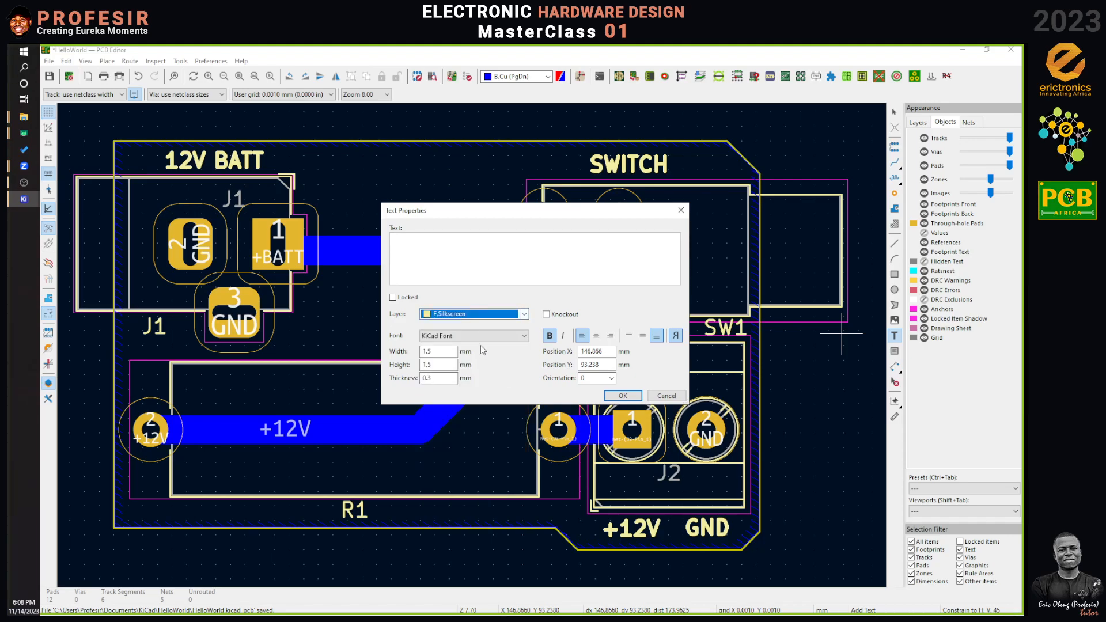
{"action": "left_click", "coordinate": [439, 249]}
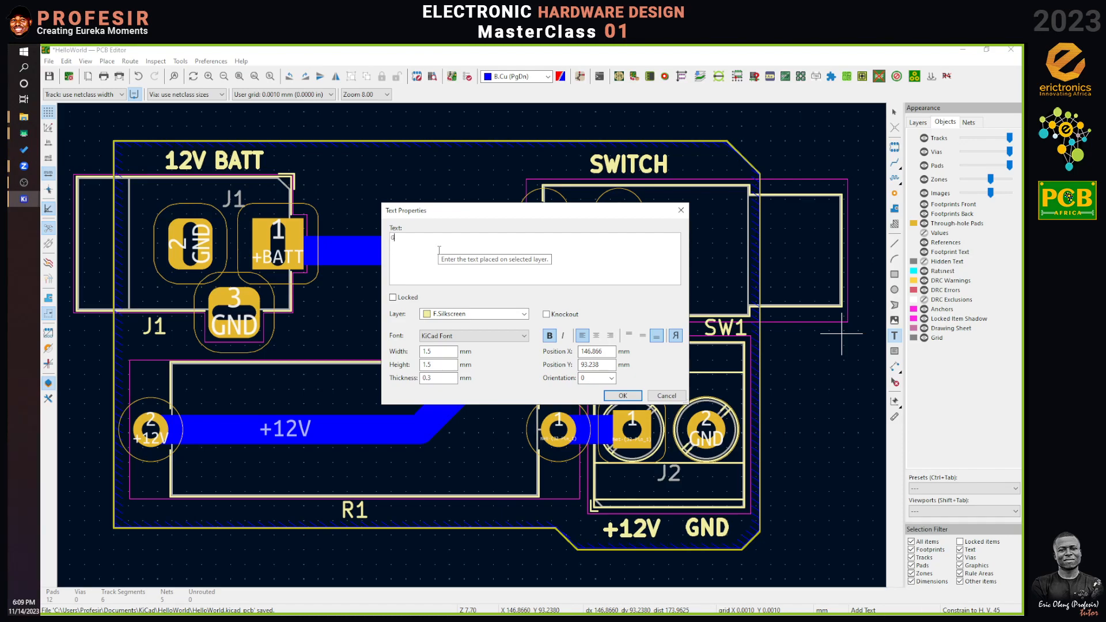
{"action": "type", "text": "ARRAGE"}
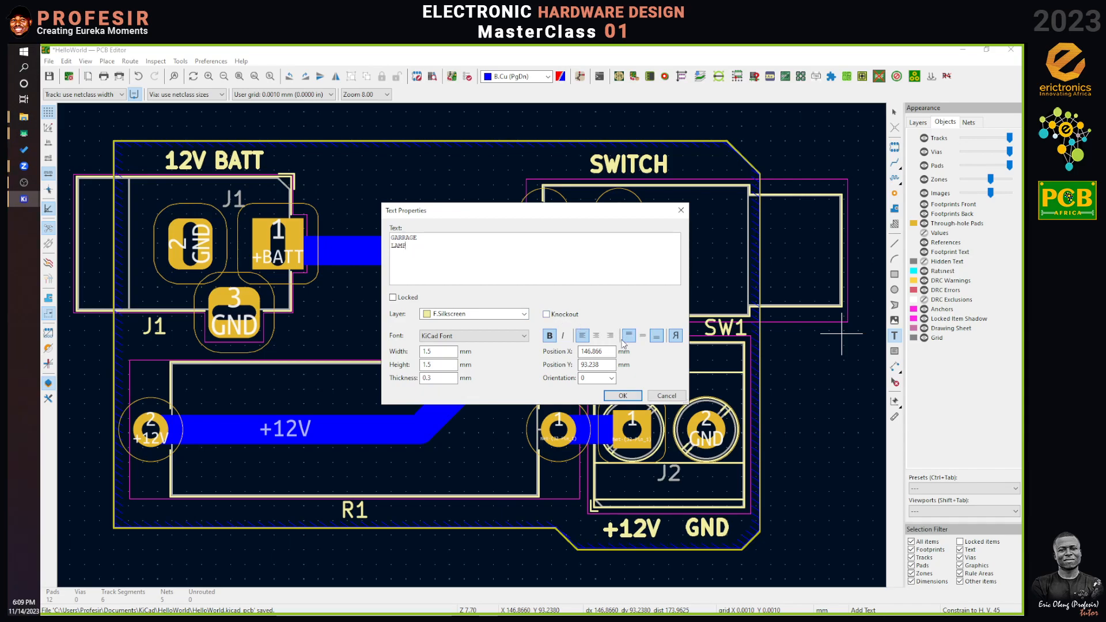
{"action": "left_click", "coordinate": [596, 336]}
{"action": "left_click", "coordinate": [547, 315]}
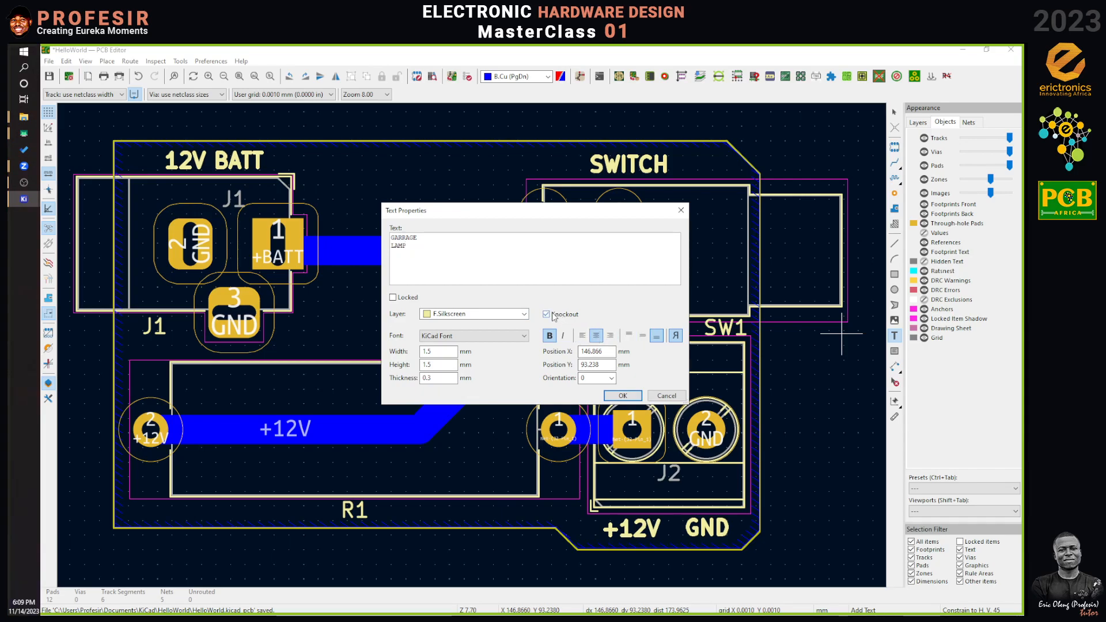
{"action": "left_click", "coordinate": [623, 396]}
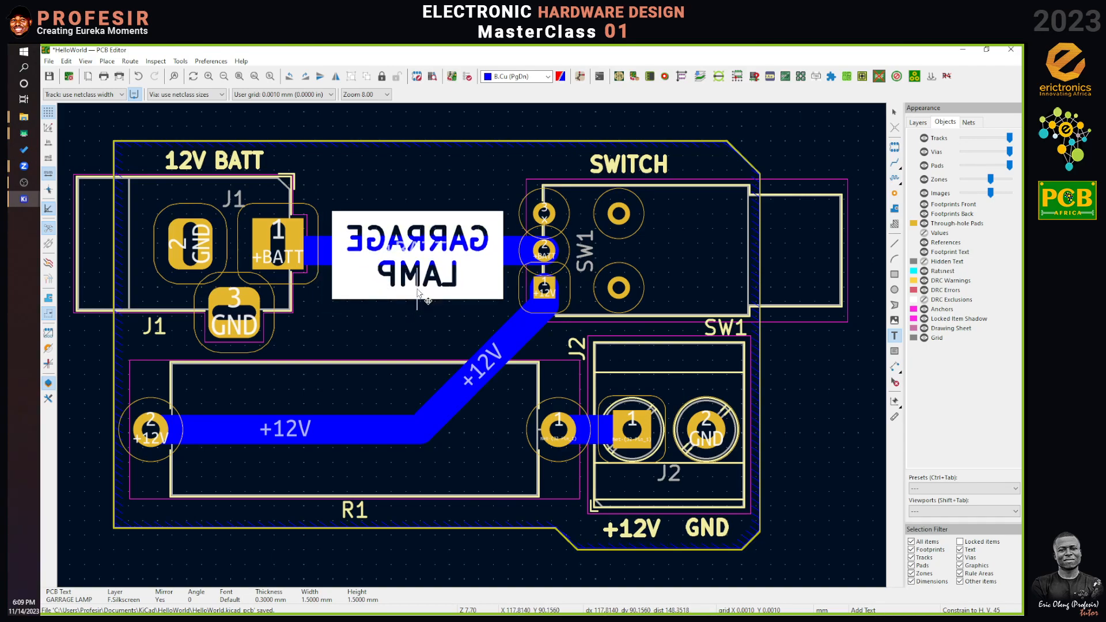
{"action": "left_click", "coordinate": [419, 287]}
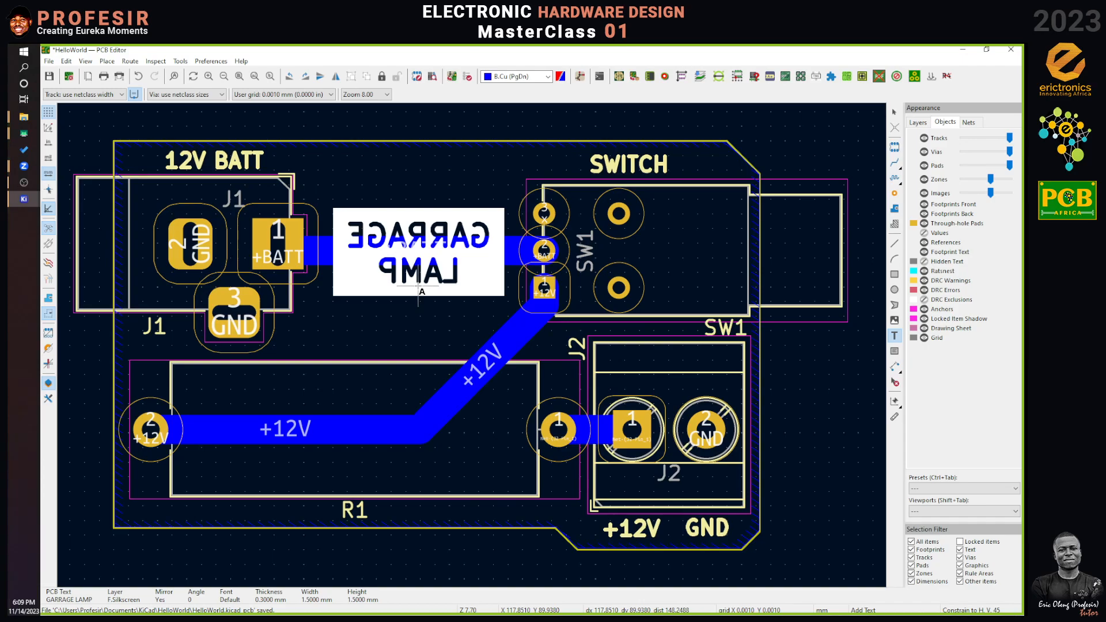
Step: Unmirror the GARRAGE LAMP silkscreen text and leave the text tool
{"action": "key", "text": "e"}
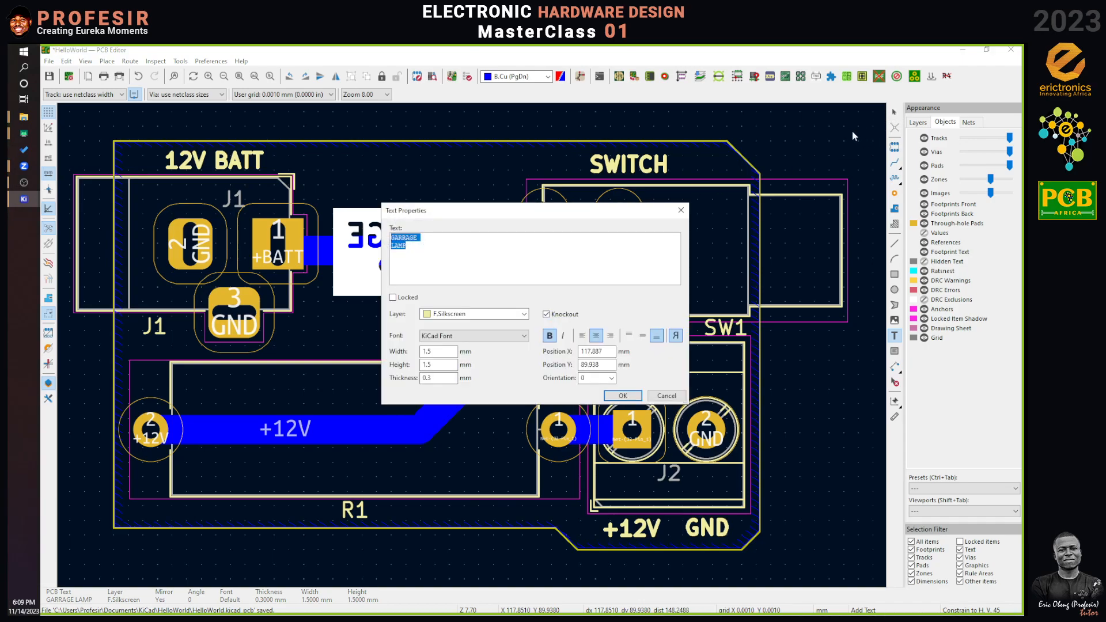
{"action": "left_click", "coordinate": [676, 337]}
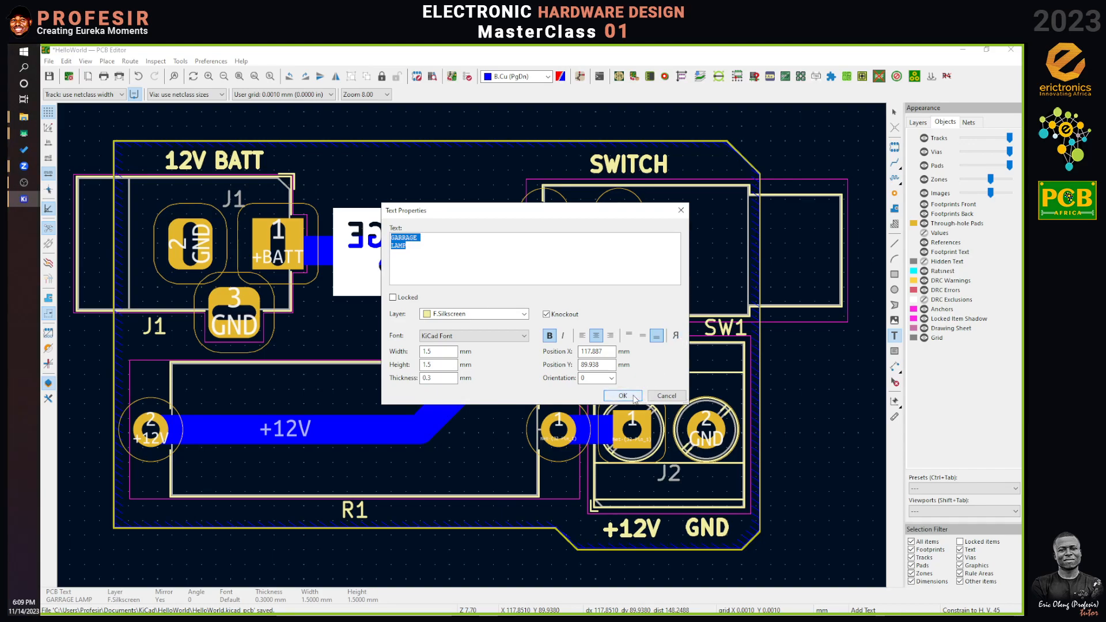
{"action": "left_click", "coordinate": [631, 396]}
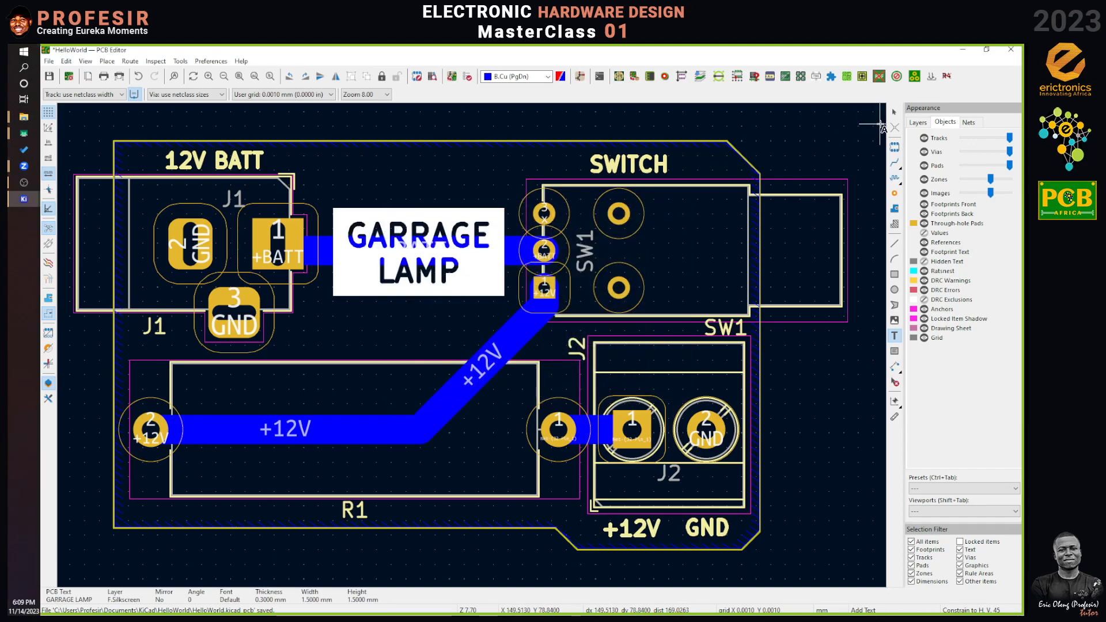
{"action": "left_click", "coordinate": [895, 112]}
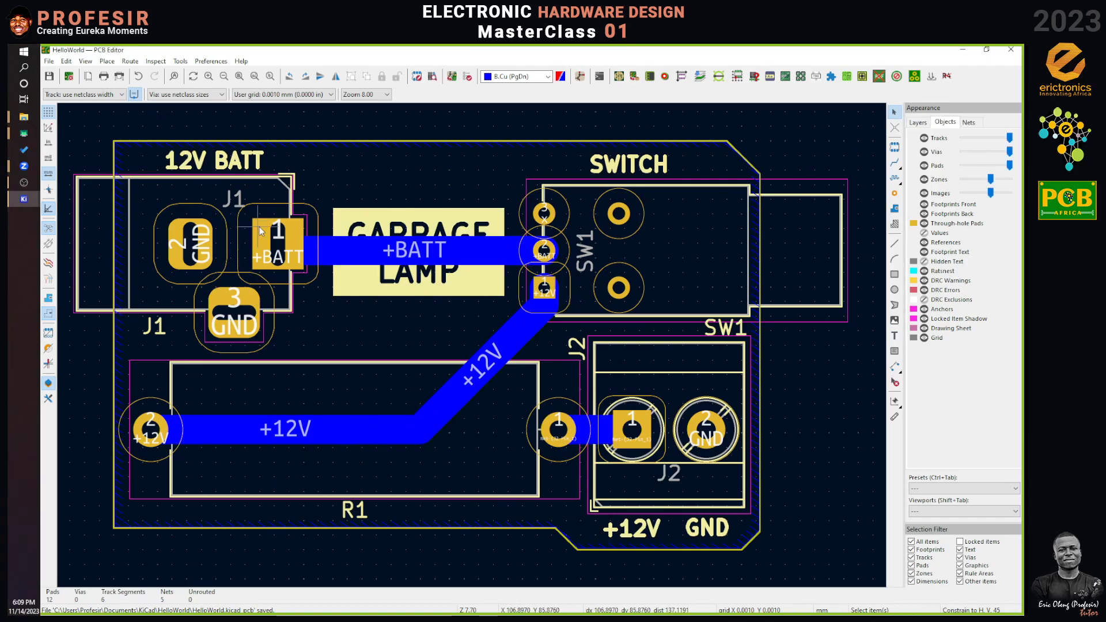
Step: Refill the zones and check the GARRAGE LAMP title on the board in the 3D viewer
{"action": "key", "text": "b"}
{"action": "left_click", "coordinate": [85, 61]}
{"action": "left_click", "coordinate": [142, 111]}
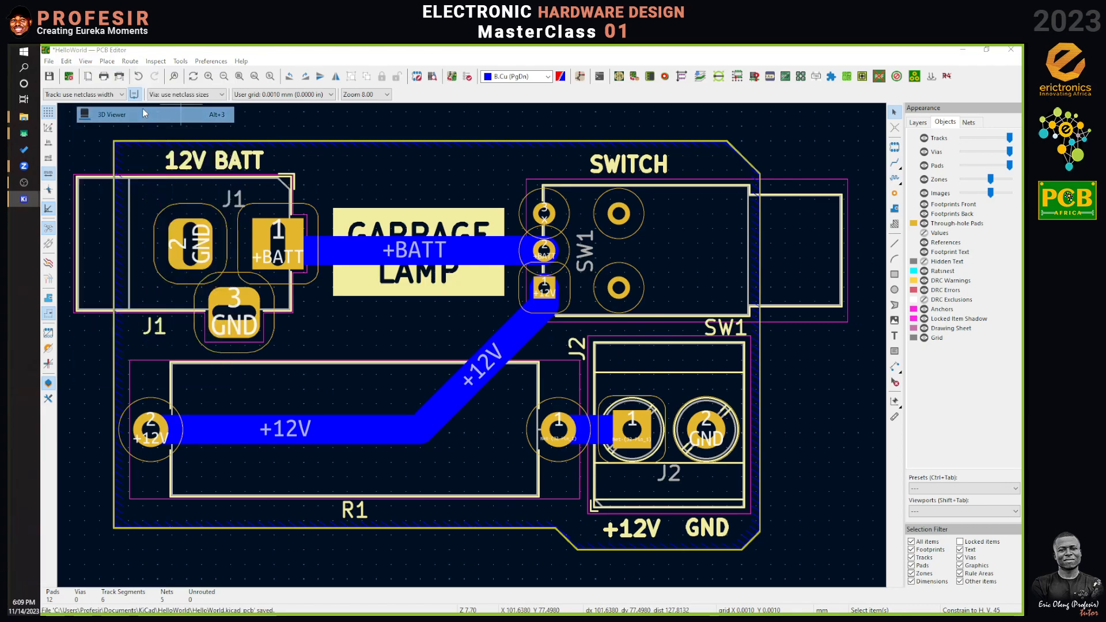
{"action": "left_click_drag", "start_coordinate": [472, 310], "coordinate": [444, 291]}
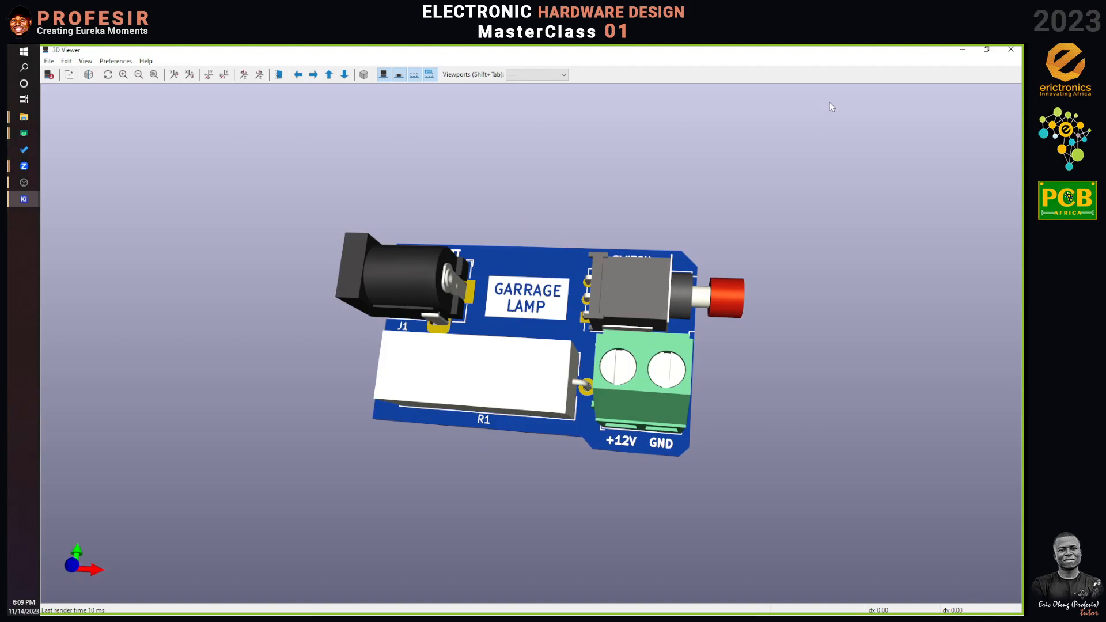
{"action": "left_click", "coordinate": [963, 50]}
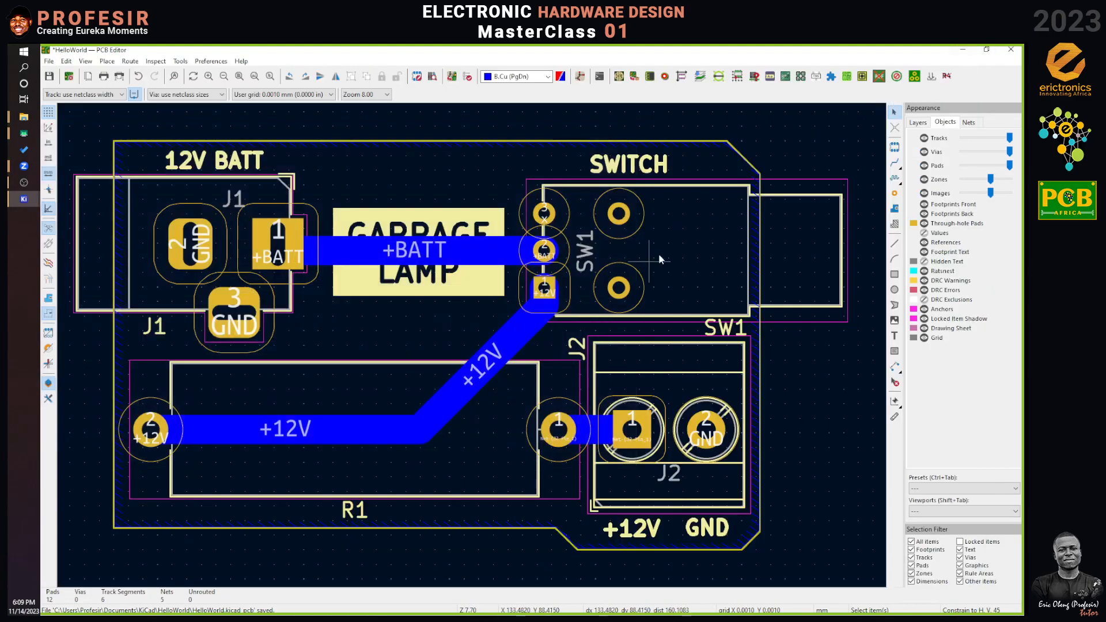